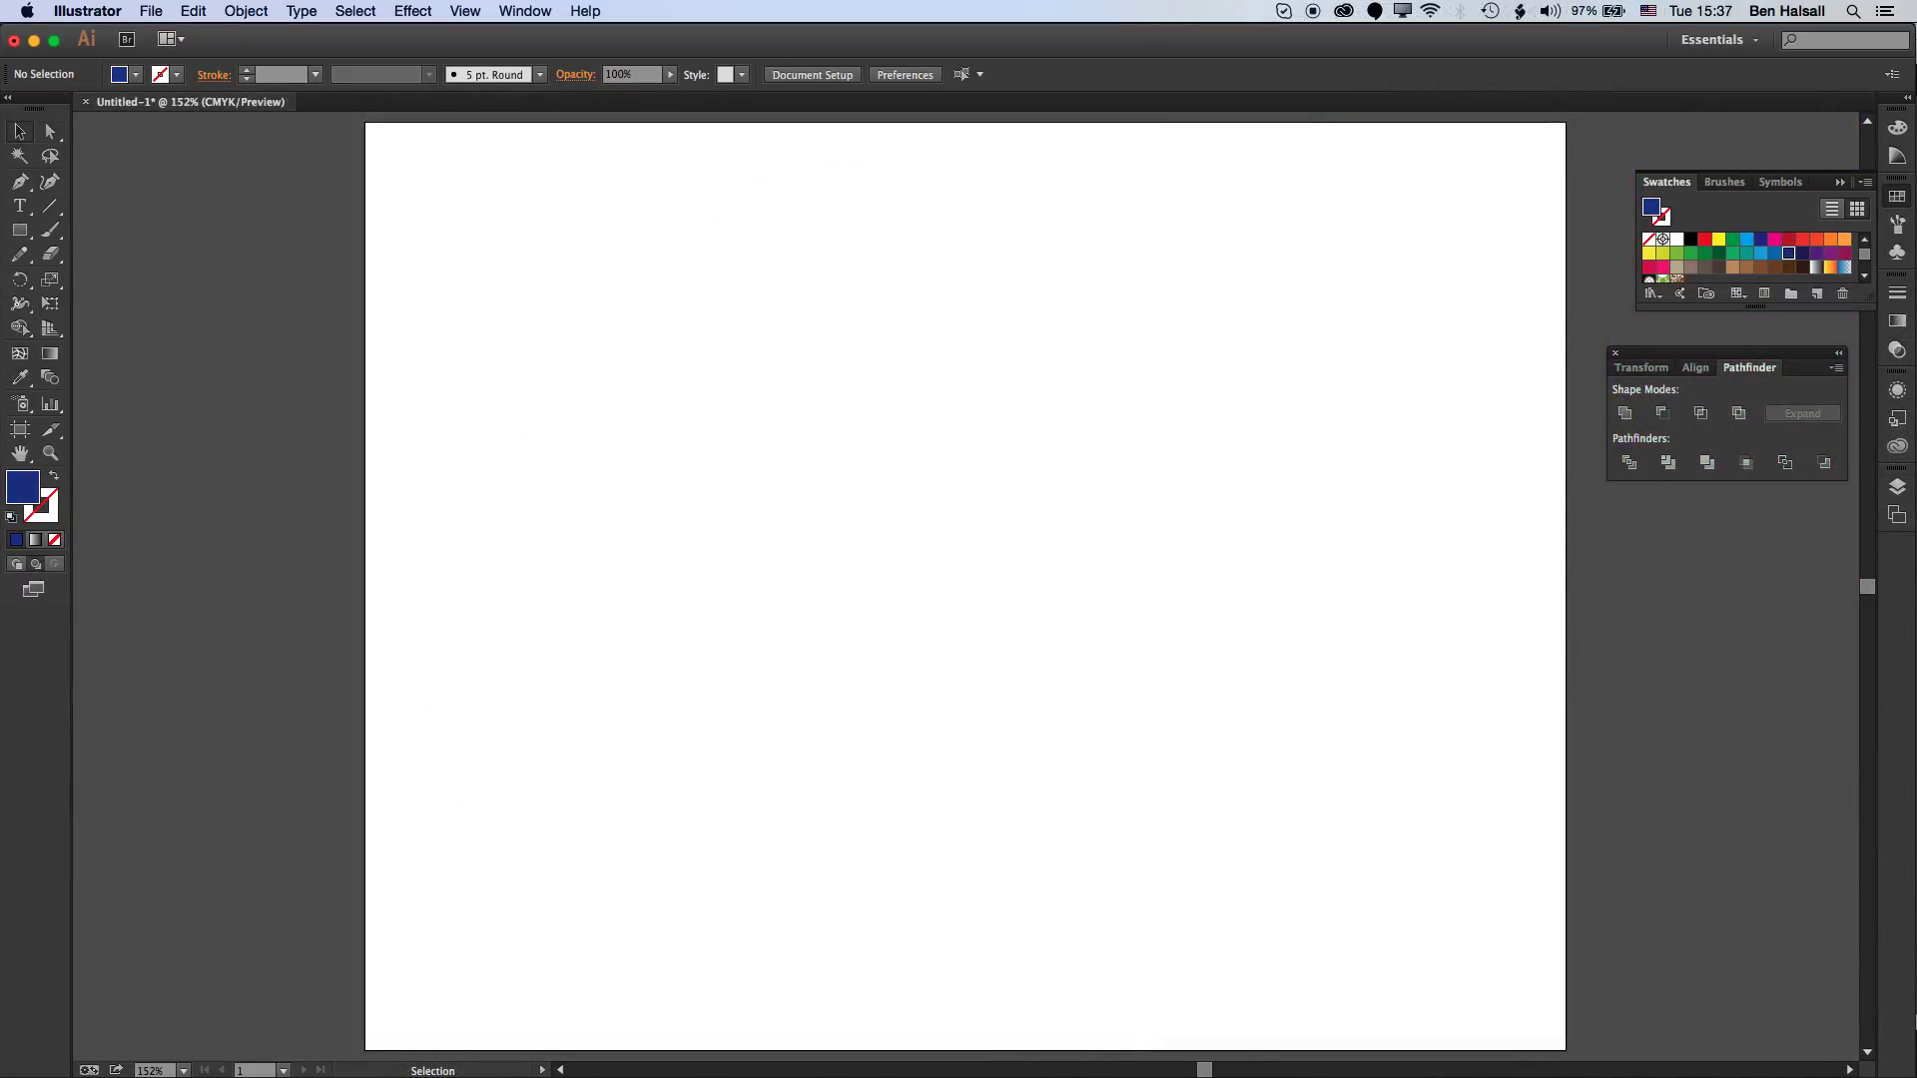
- Draw a tiny circle near the page centre and scale a larger copy around its centre
{"action": "left_click_drag", "start_coordinate": [20, 229], "coordinate": [124, 285]}
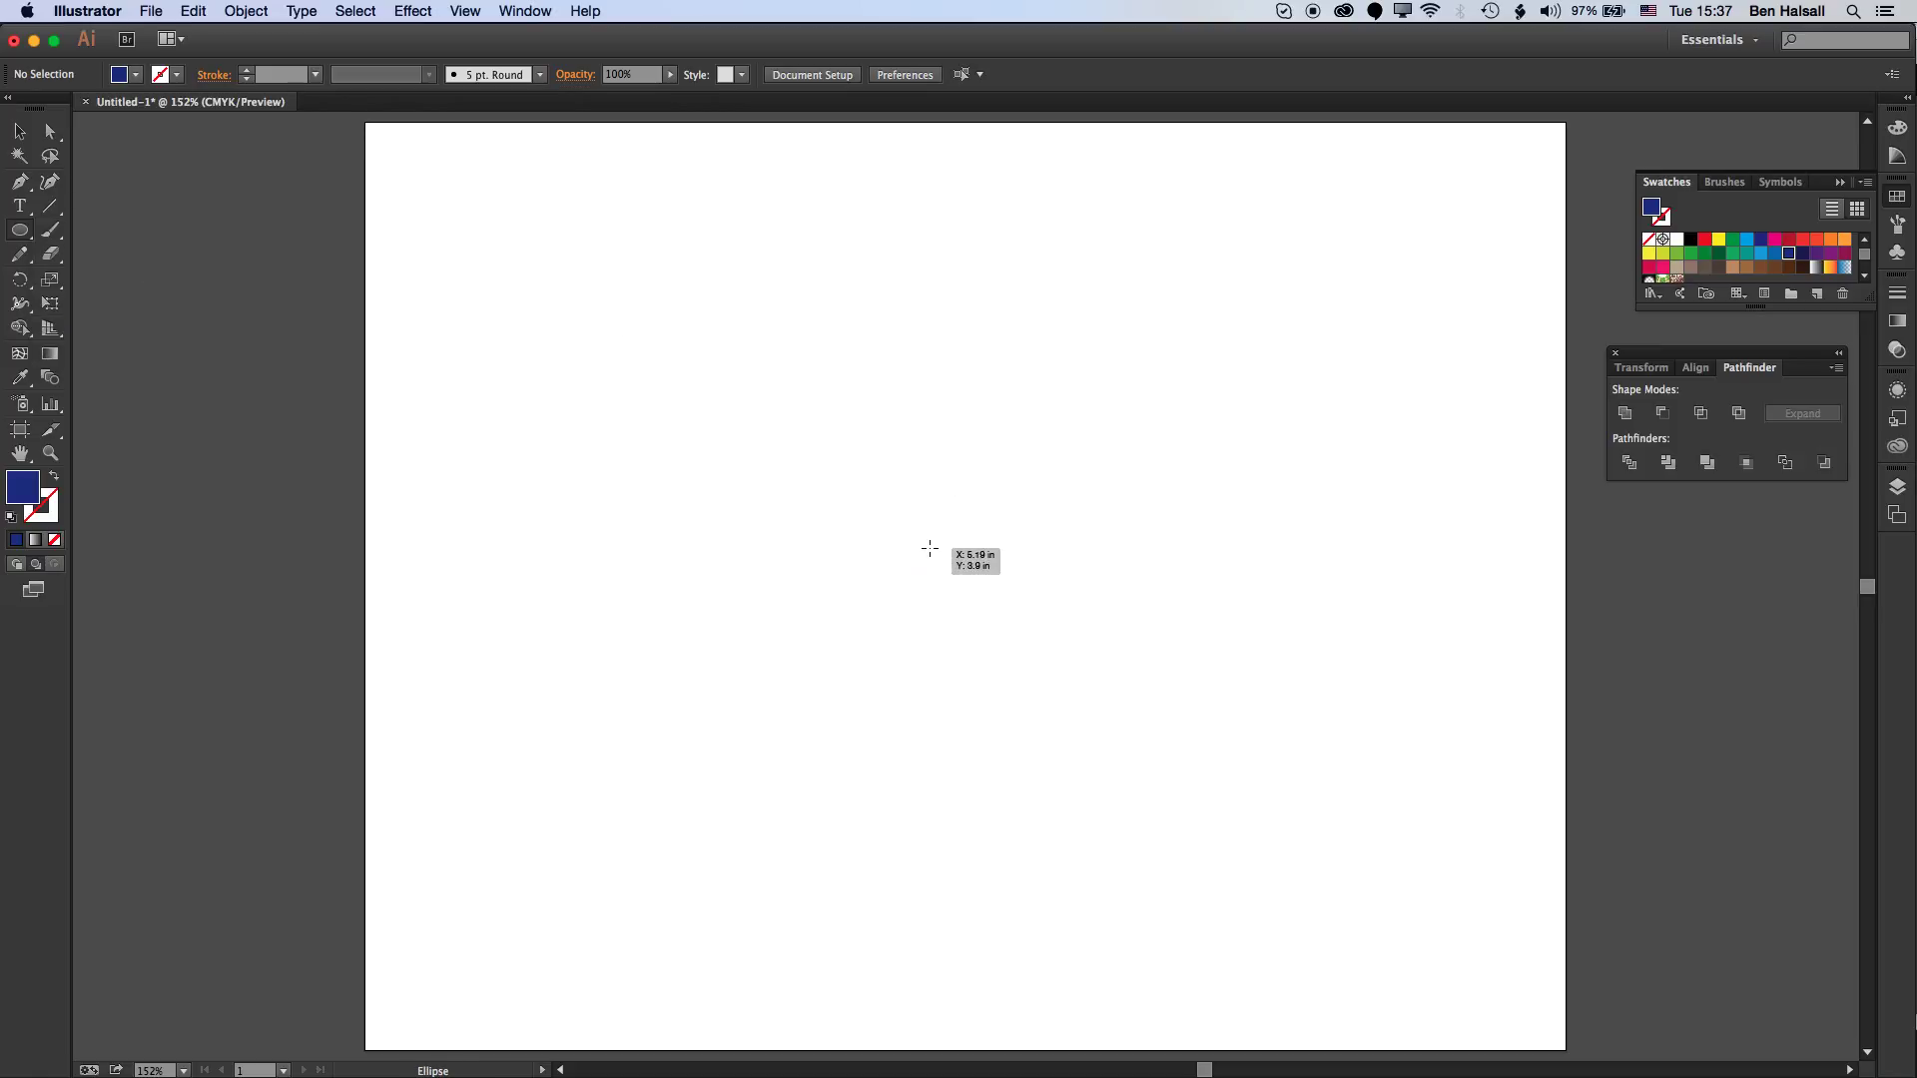
{"action": "left_click_drag", "start_coordinate": [919, 548], "coordinate": [943, 572]}
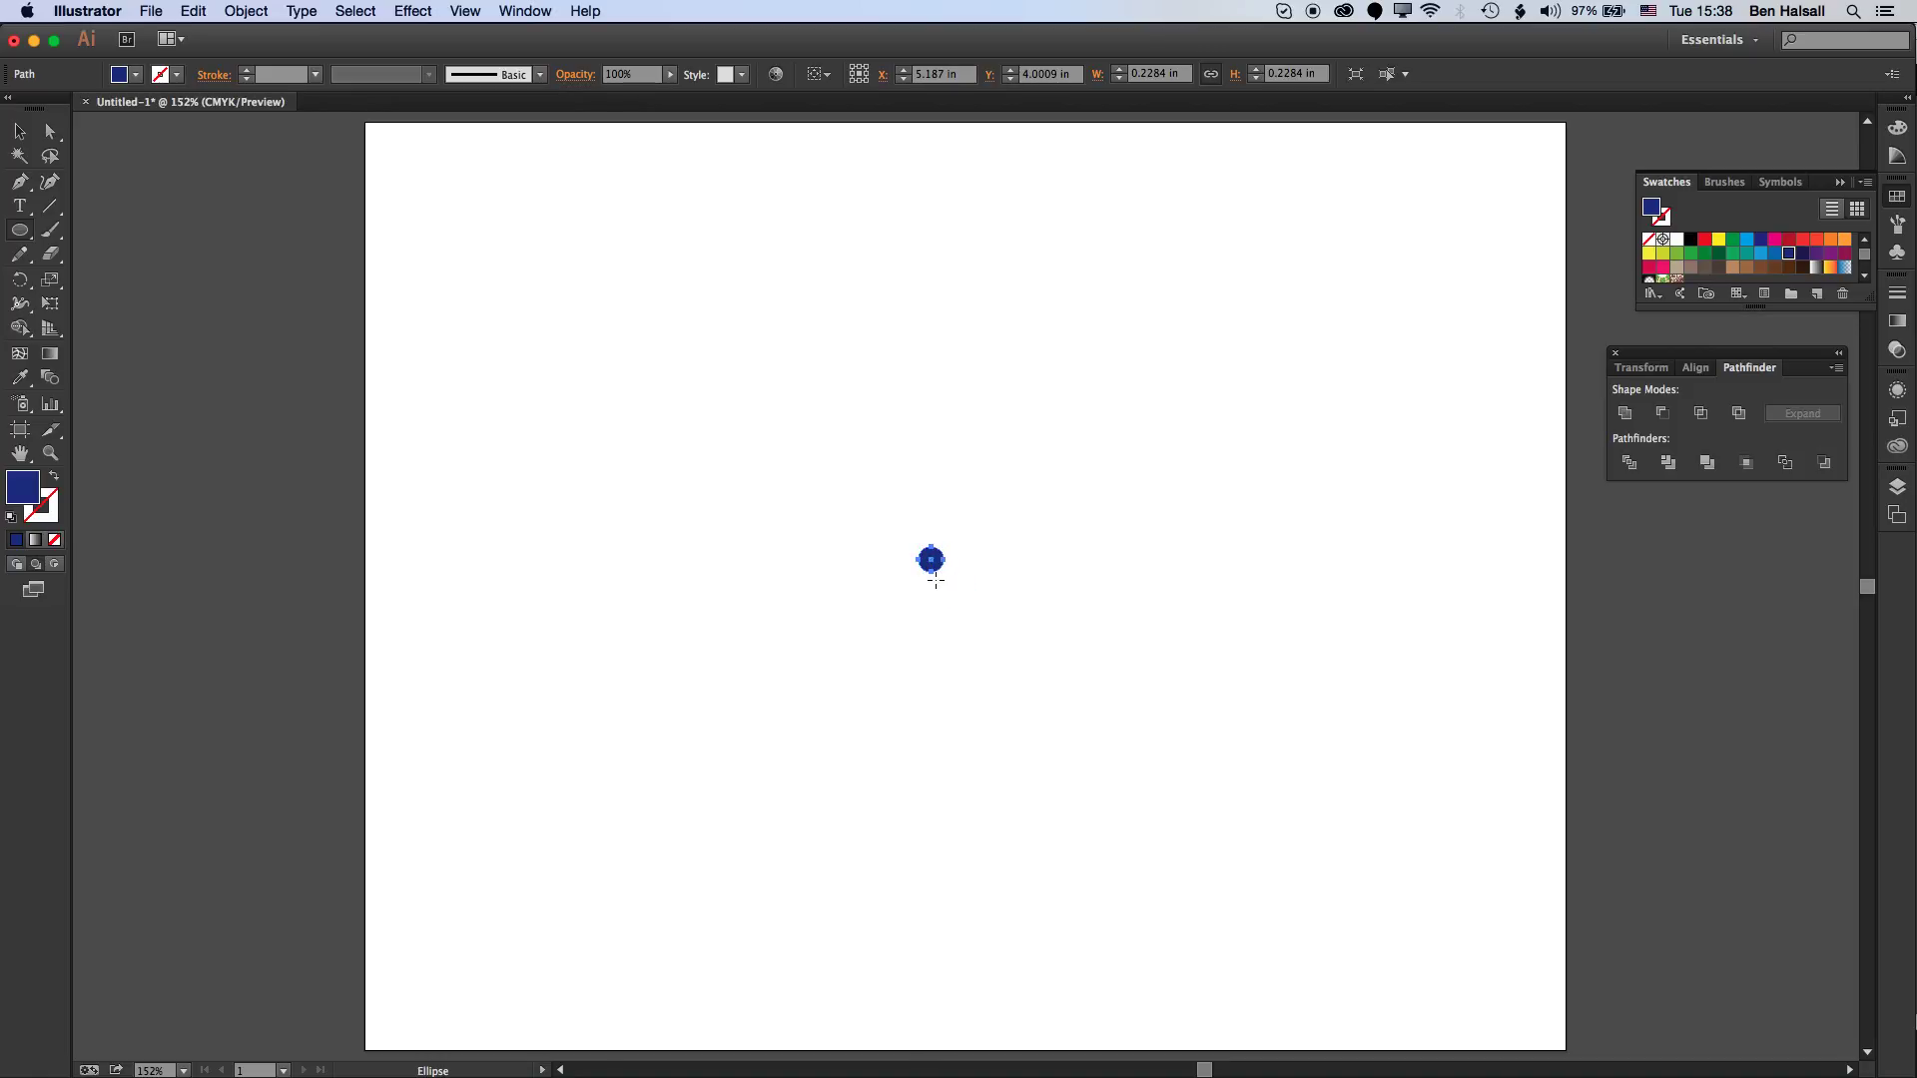
{"action": "left_click", "coordinate": [53, 282]}
{"action": "mouse_move", "coordinate": [936, 553]}
{"action": "left_mouse_down"}
{"action": "mouse_move", "coordinate": [959, 529]}
{"action": "mouse_move", "coordinate": [950, 547]}
{"action": "left_mouse_up"}
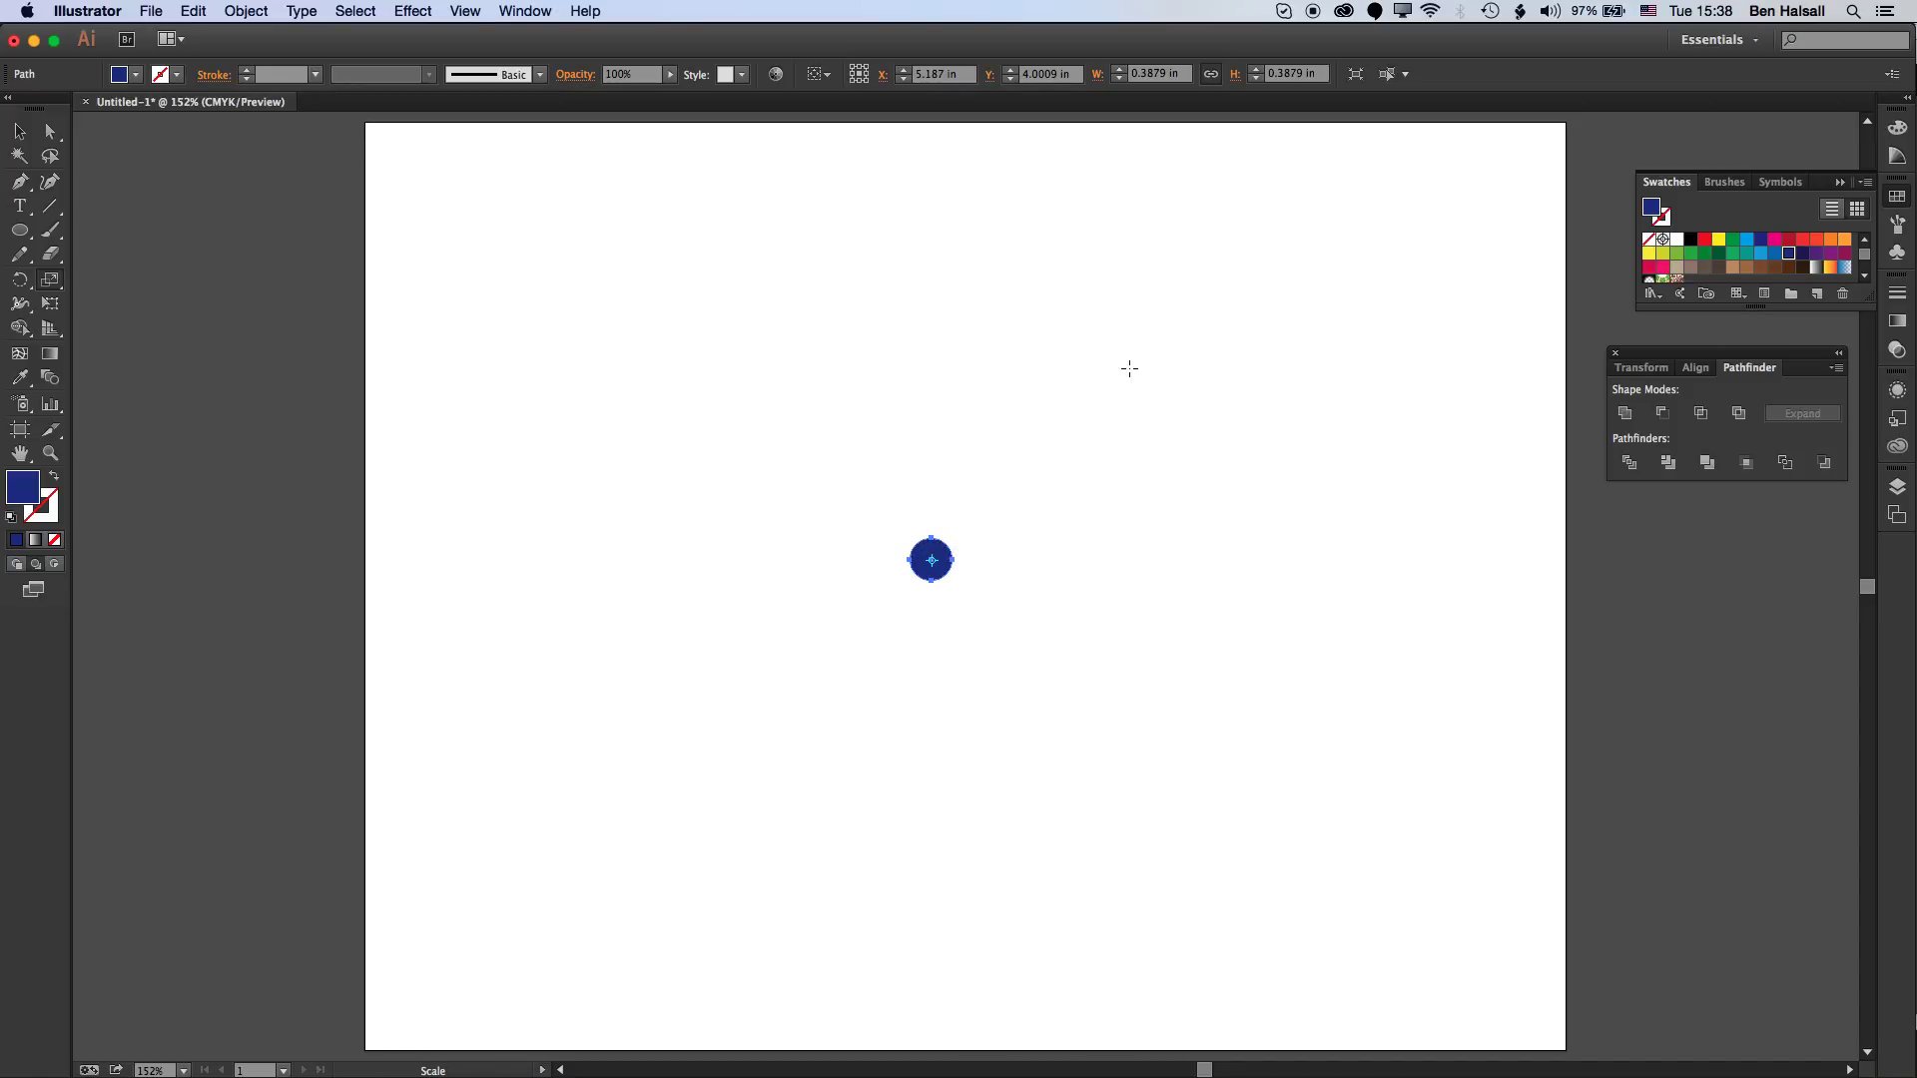
- Repeat the enlarged copy several times with Cmd+D, adjust with undo/redo, and select all circles
{"action": "key", "text": "v"}
{"action": "key", "text": "super+d"}
{"action": "key", "text": "super+d"}
{"action": "key", "text": "super+d"}
{"action": "key", "text": "super+d"}
{"action": "key", "text": "super+d"}
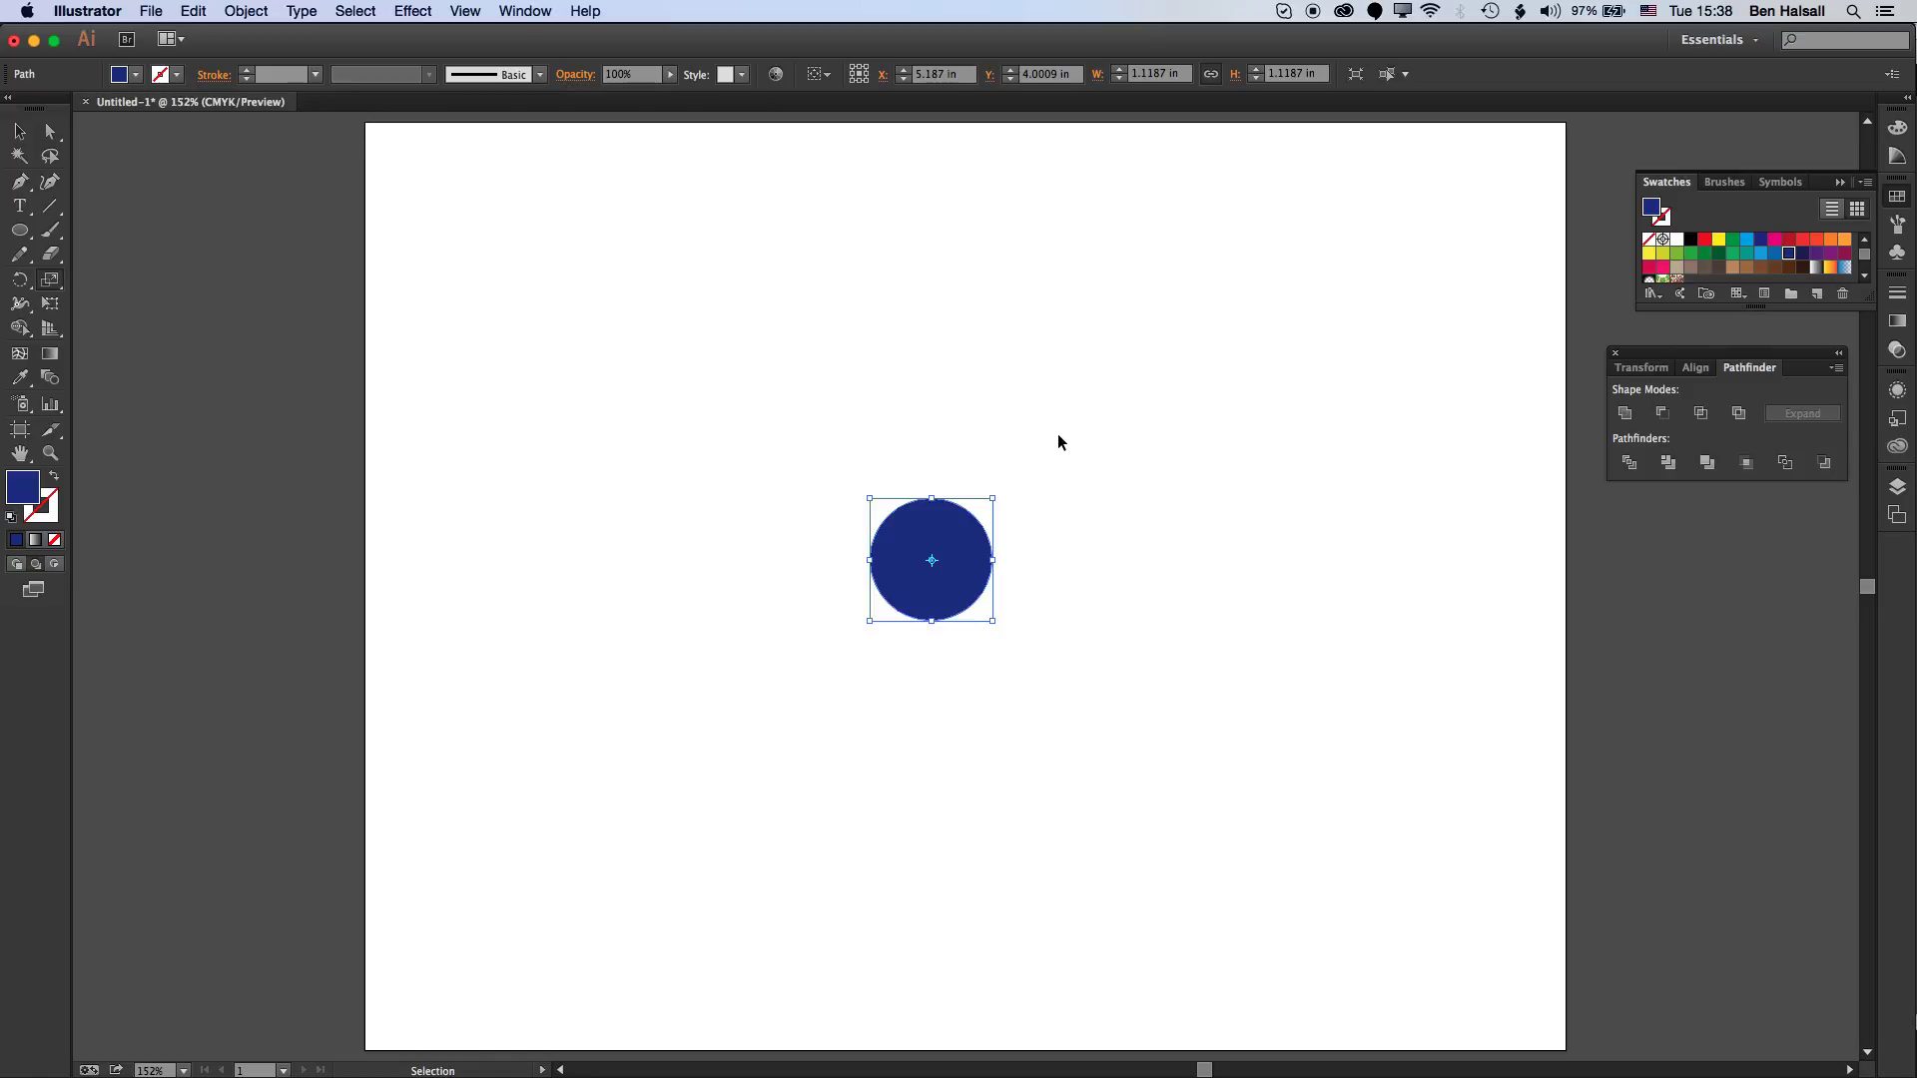
{"action": "key", "text": "super+d"}
{"action": "key", "text": "s"}
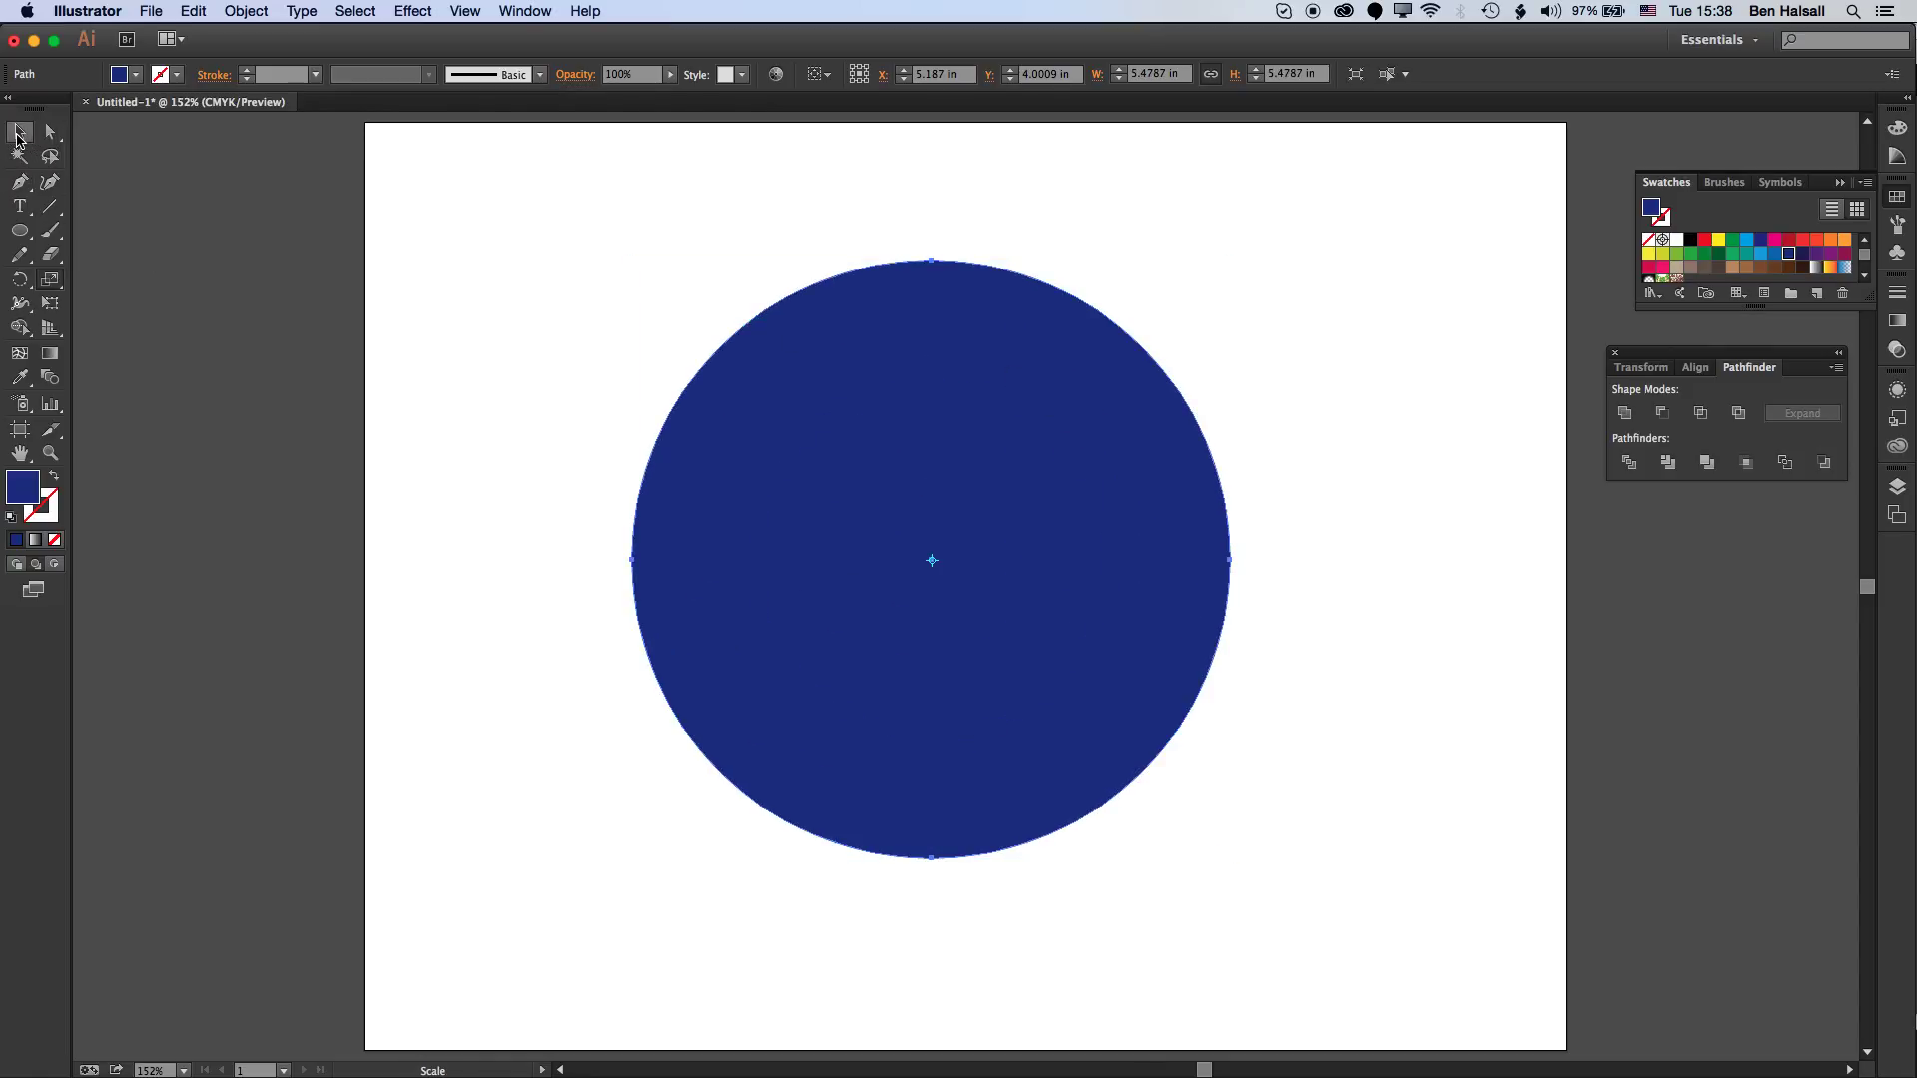
{"action": "left_click", "coordinate": [17, 136]}
{"action": "left_click", "coordinate": [600, 230]}
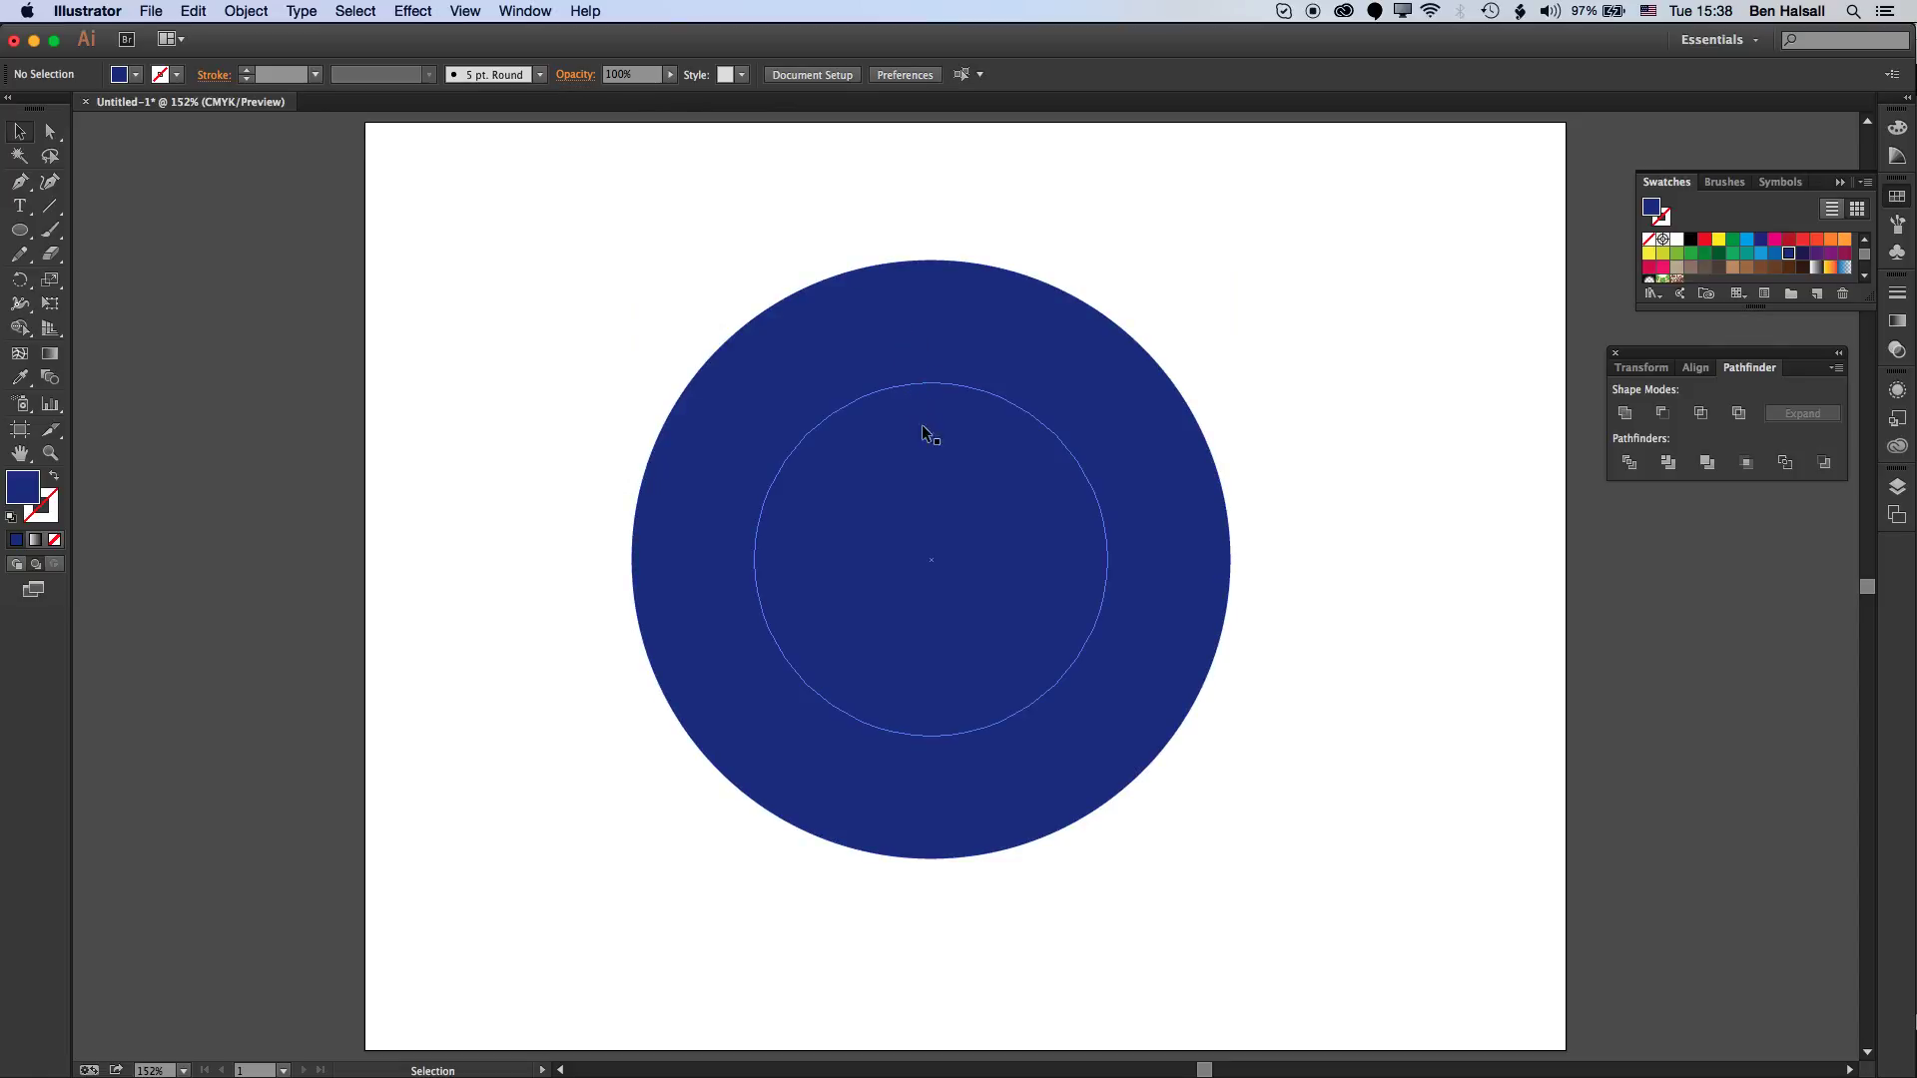
{"action": "key", "text": "super+z"}
{"action": "key", "text": "super+z"}
{"action": "key", "text": "super+z"}
{"action": "key", "text": "super+shift+z"}
{"action": "key", "text": "super+shift+z"}
{"action": "left_click_drag", "start_coordinate": [719, 227], "coordinate": [1322, 907]}
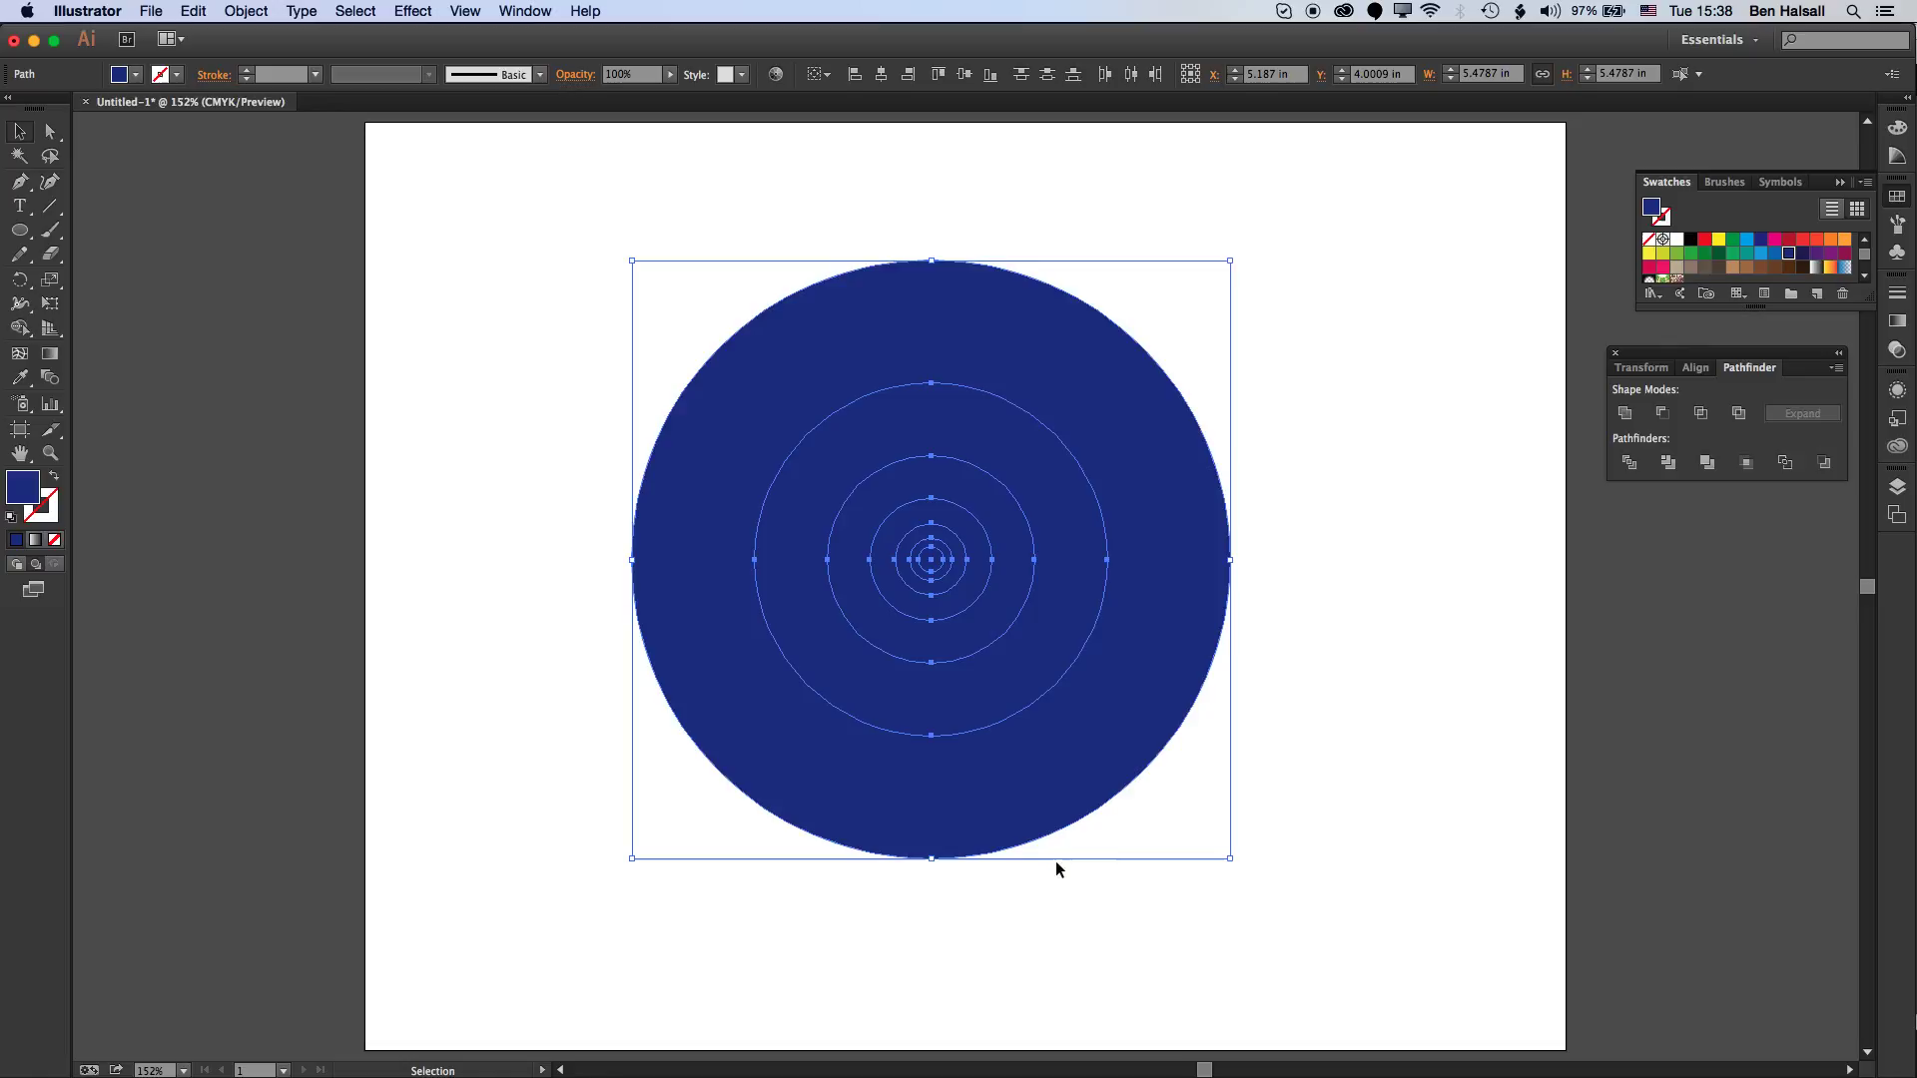
- Draw a navy rectangle over the top-left quarter of the circles
{"action": "left_click", "coordinate": [1382, 487]}
{"action": "left_click_drag", "start_coordinate": [17, 231], "coordinate": [120, 238]}
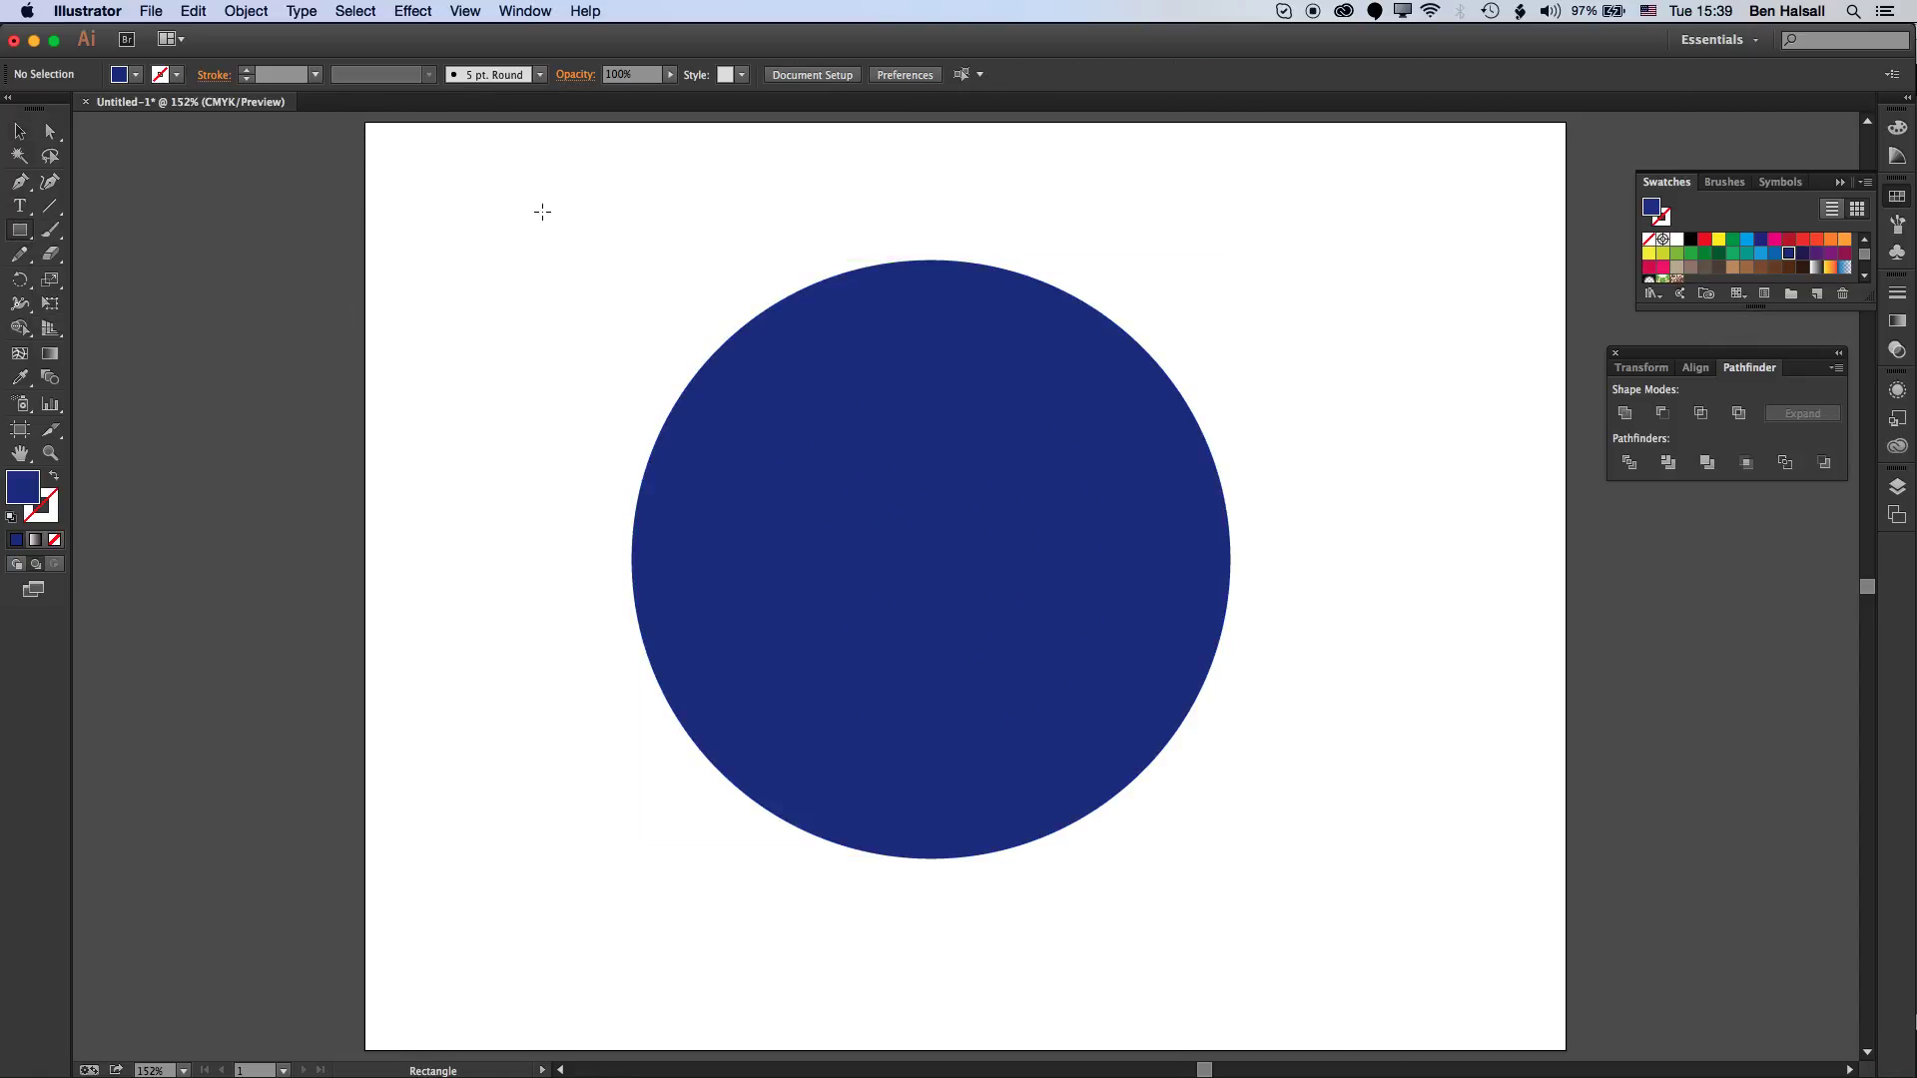
{"action": "left_click_drag", "start_coordinate": [542, 212], "coordinate": [930, 560]}
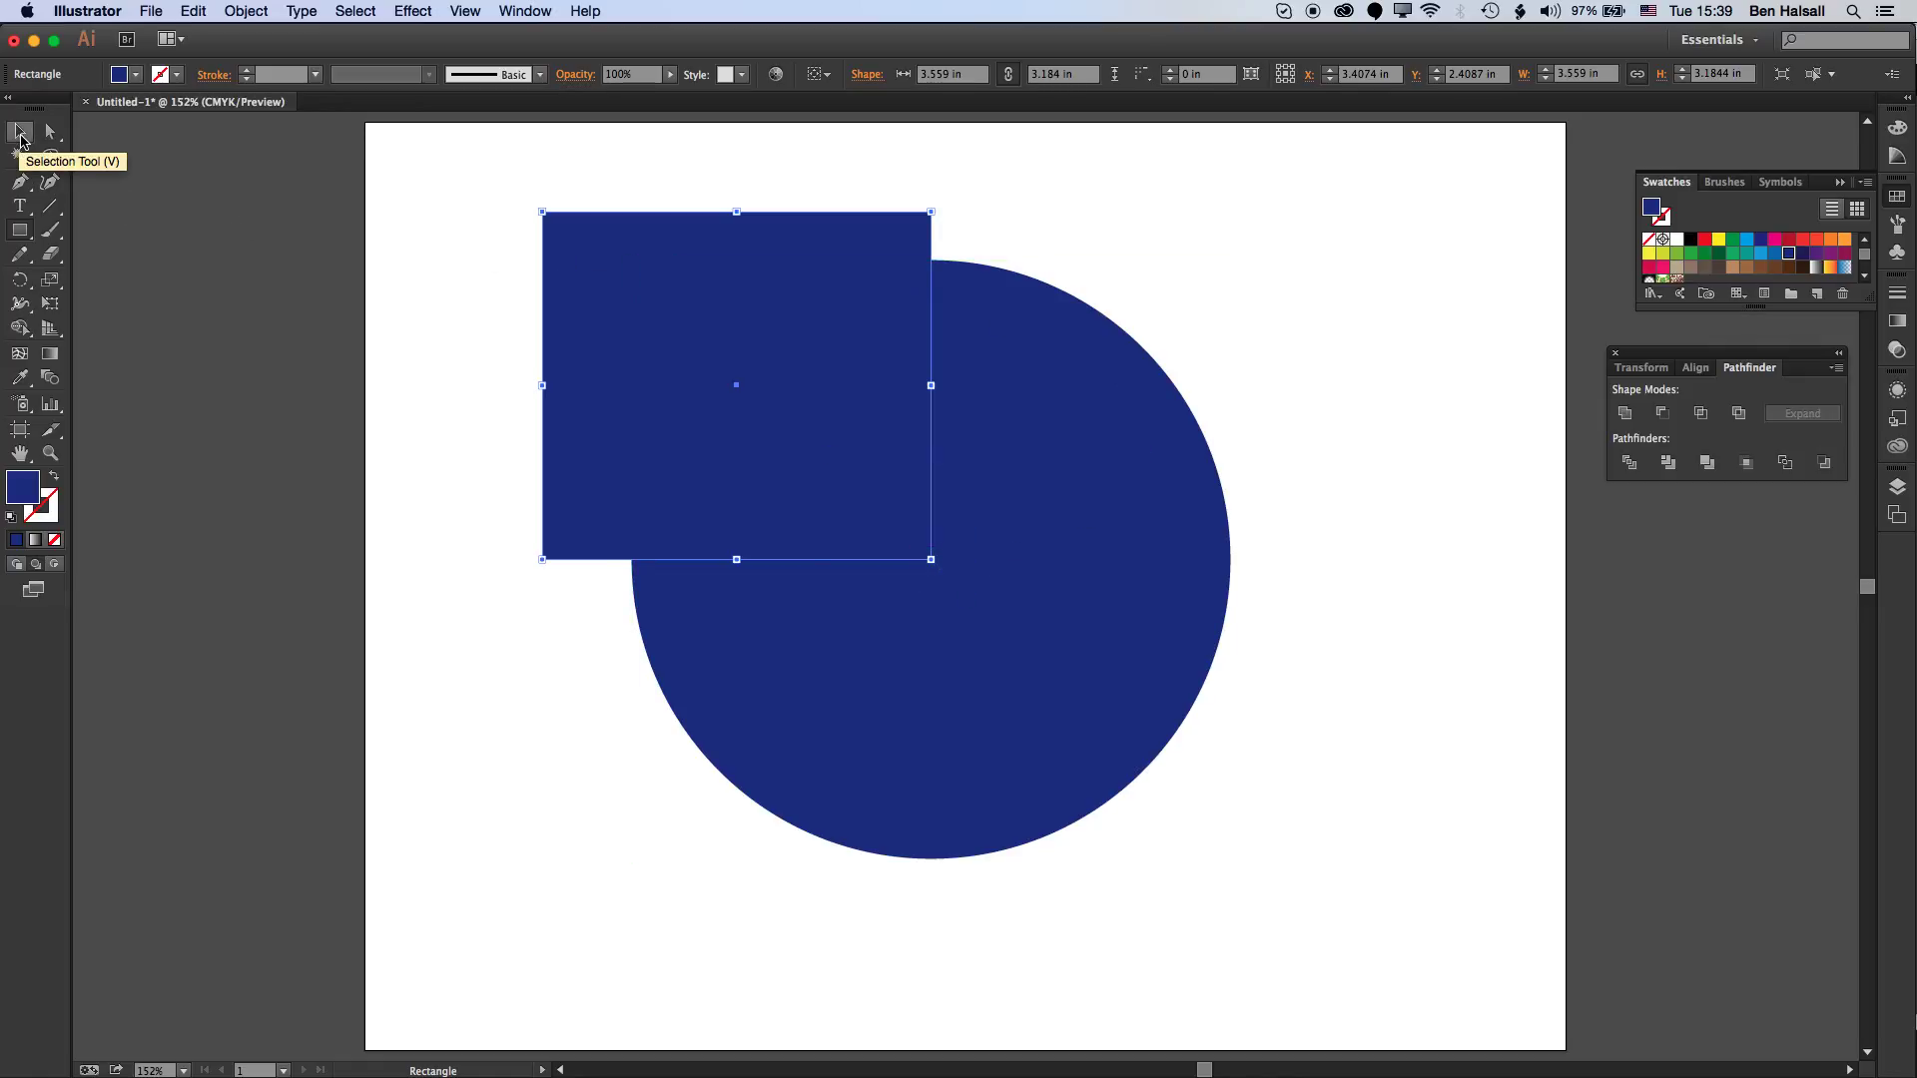
- Copy the rectangle to the top-right, bottom-right and bottom-left quarters
{"action": "left_click", "coordinate": [21, 139]}
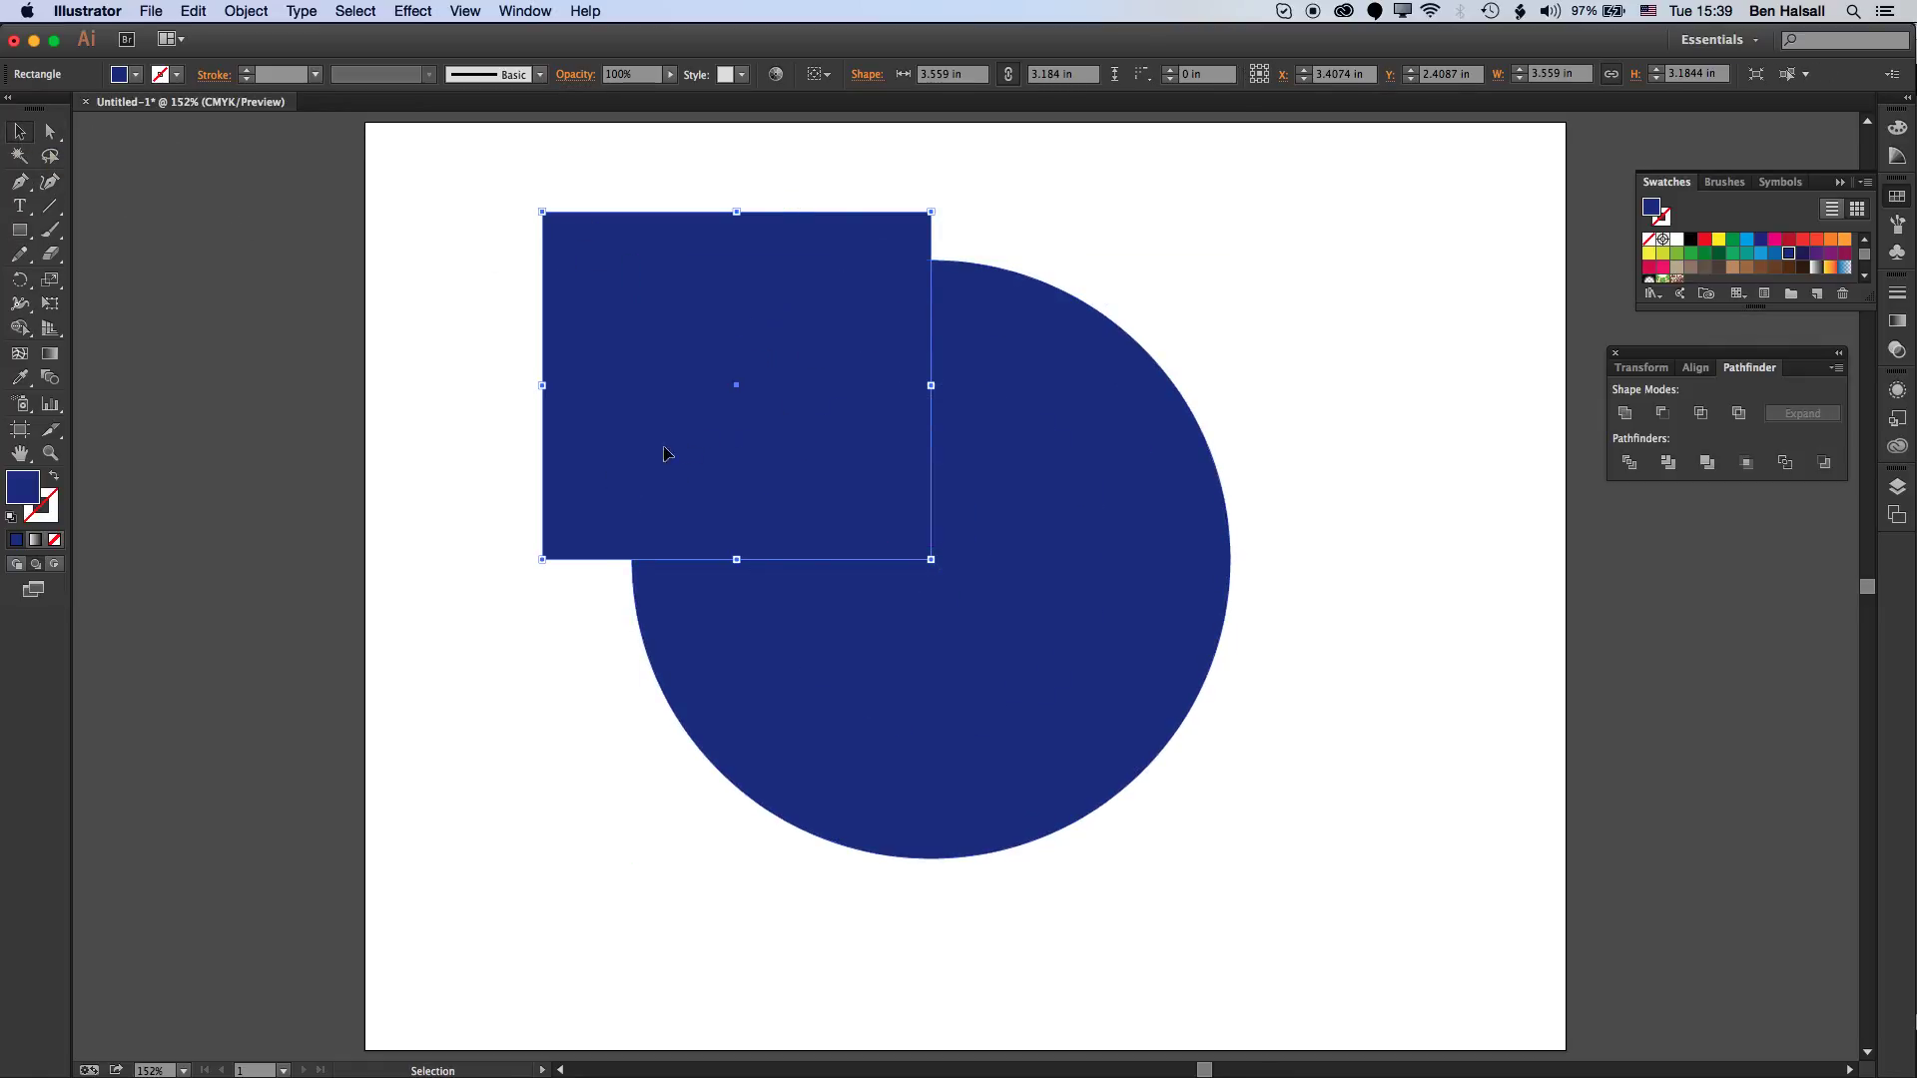
{"action": "left_click_drag", "start_coordinate": [676, 418], "coordinate": [1033, 416]}
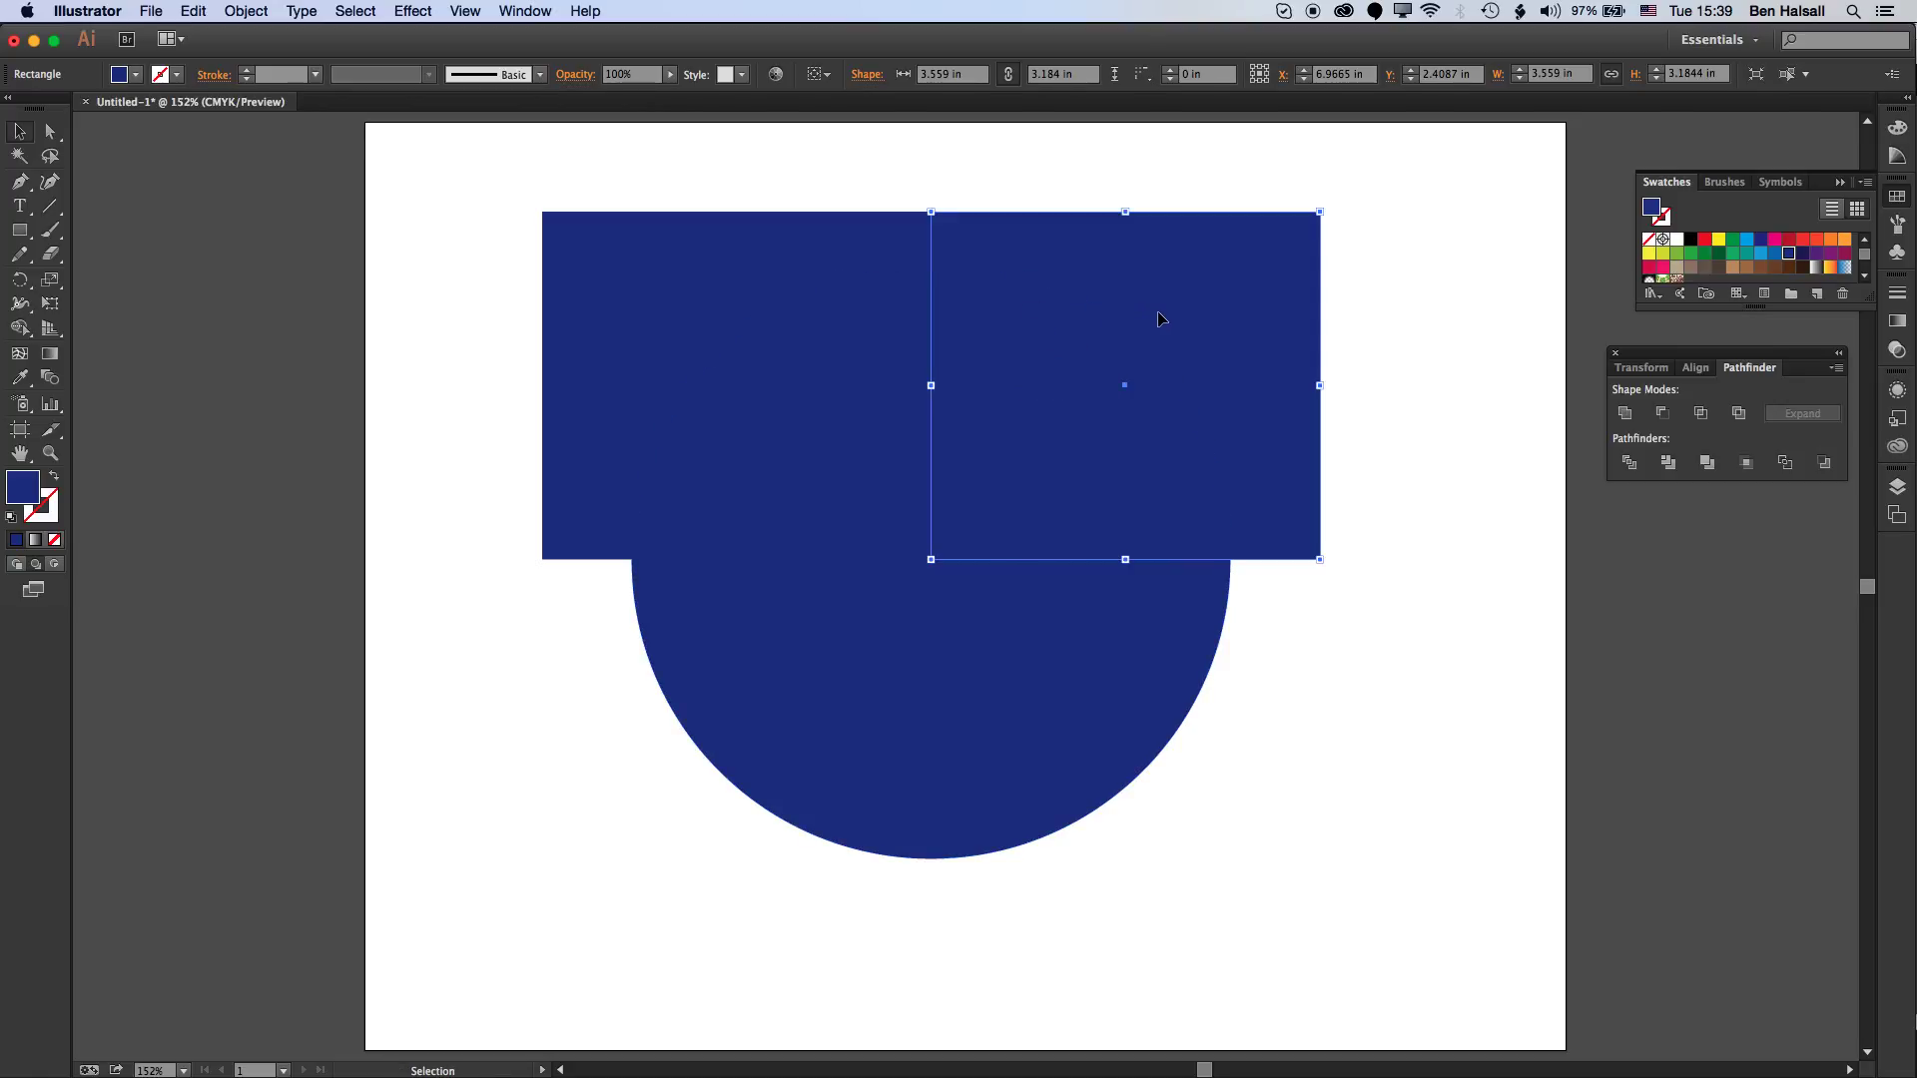
{"action": "left_click_drag", "start_coordinate": [1173, 317], "coordinate": [1216, 560]}
{"action": "left_click", "coordinate": [993, 243]}
{"action": "left_click_drag", "start_coordinate": [616, 351], "coordinate": [625, 661]}
- Marquee-select every circle and rectangle and bring up the Pathfinder panel
{"action": "left_click_drag", "start_coordinate": [1108, 180], "coordinate": [887, 245]}
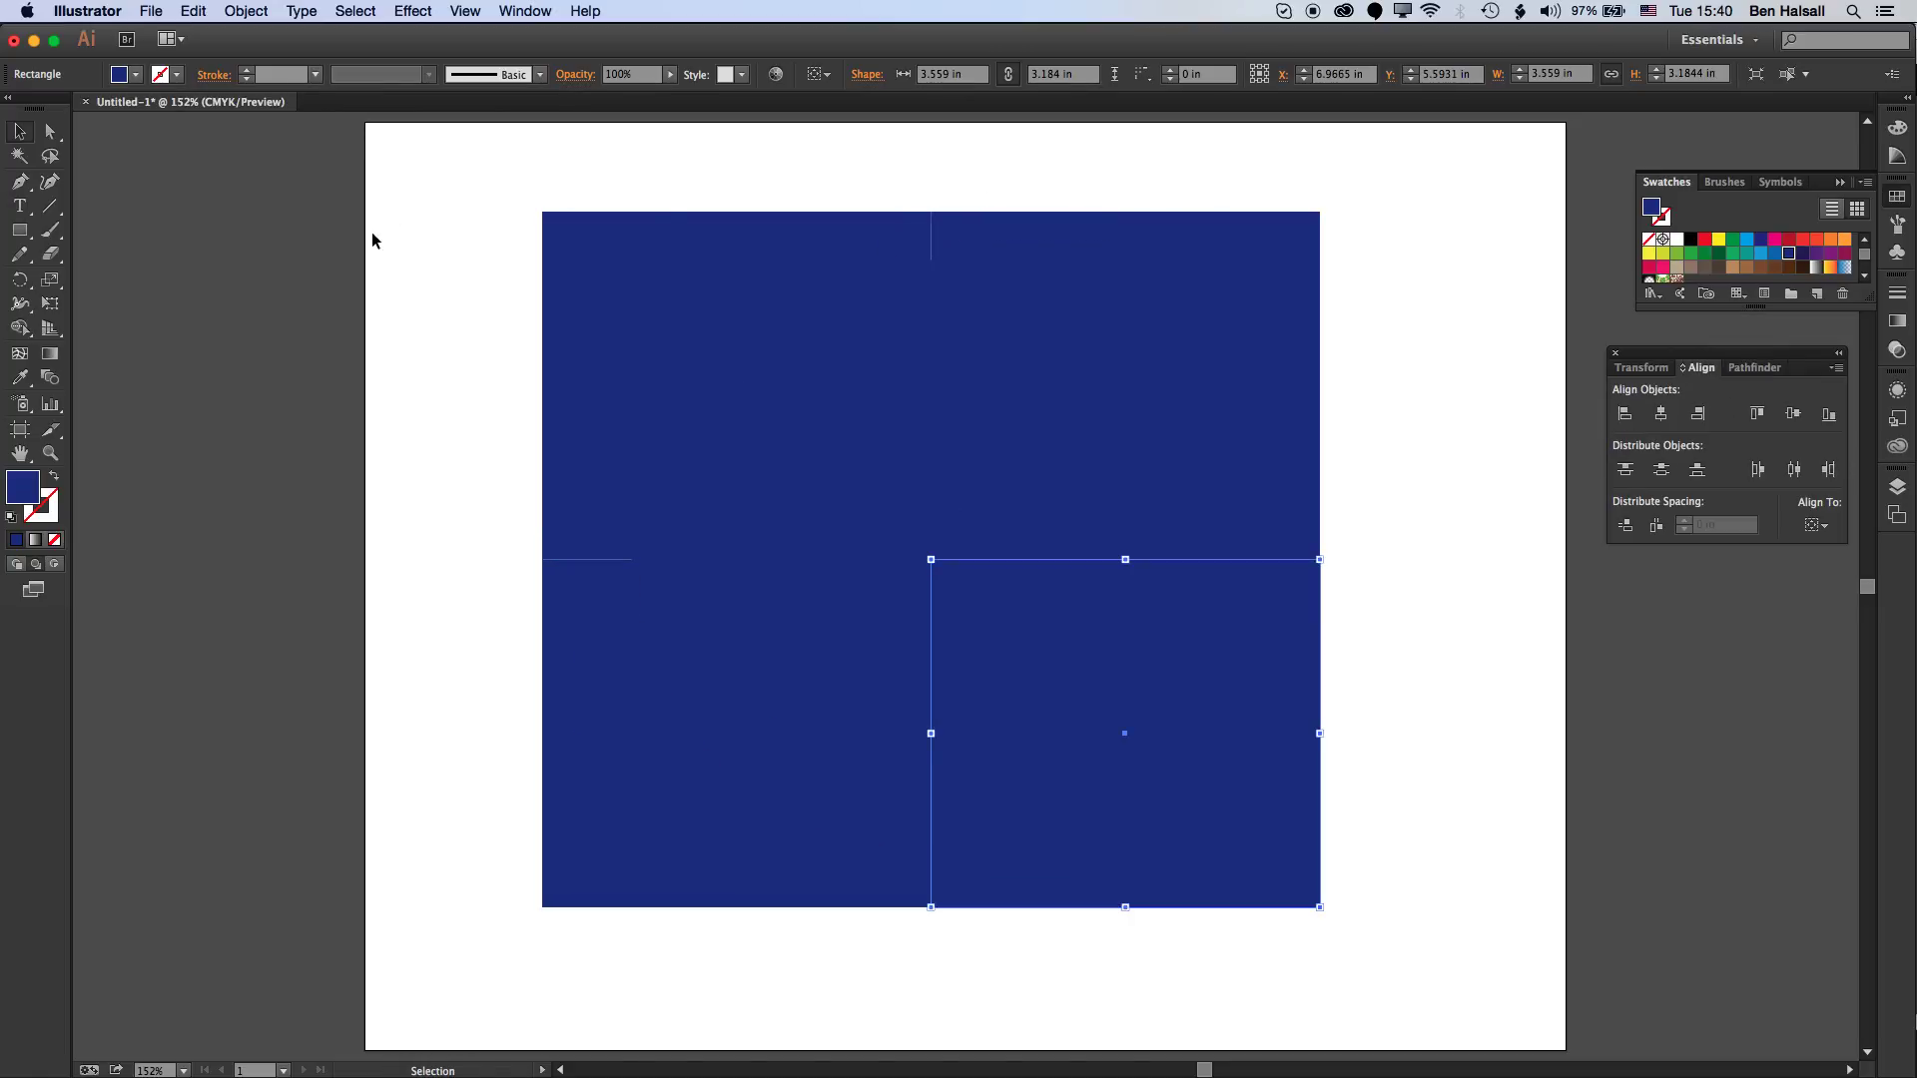
{"action": "left_click", "coordinate": [371, 231]}
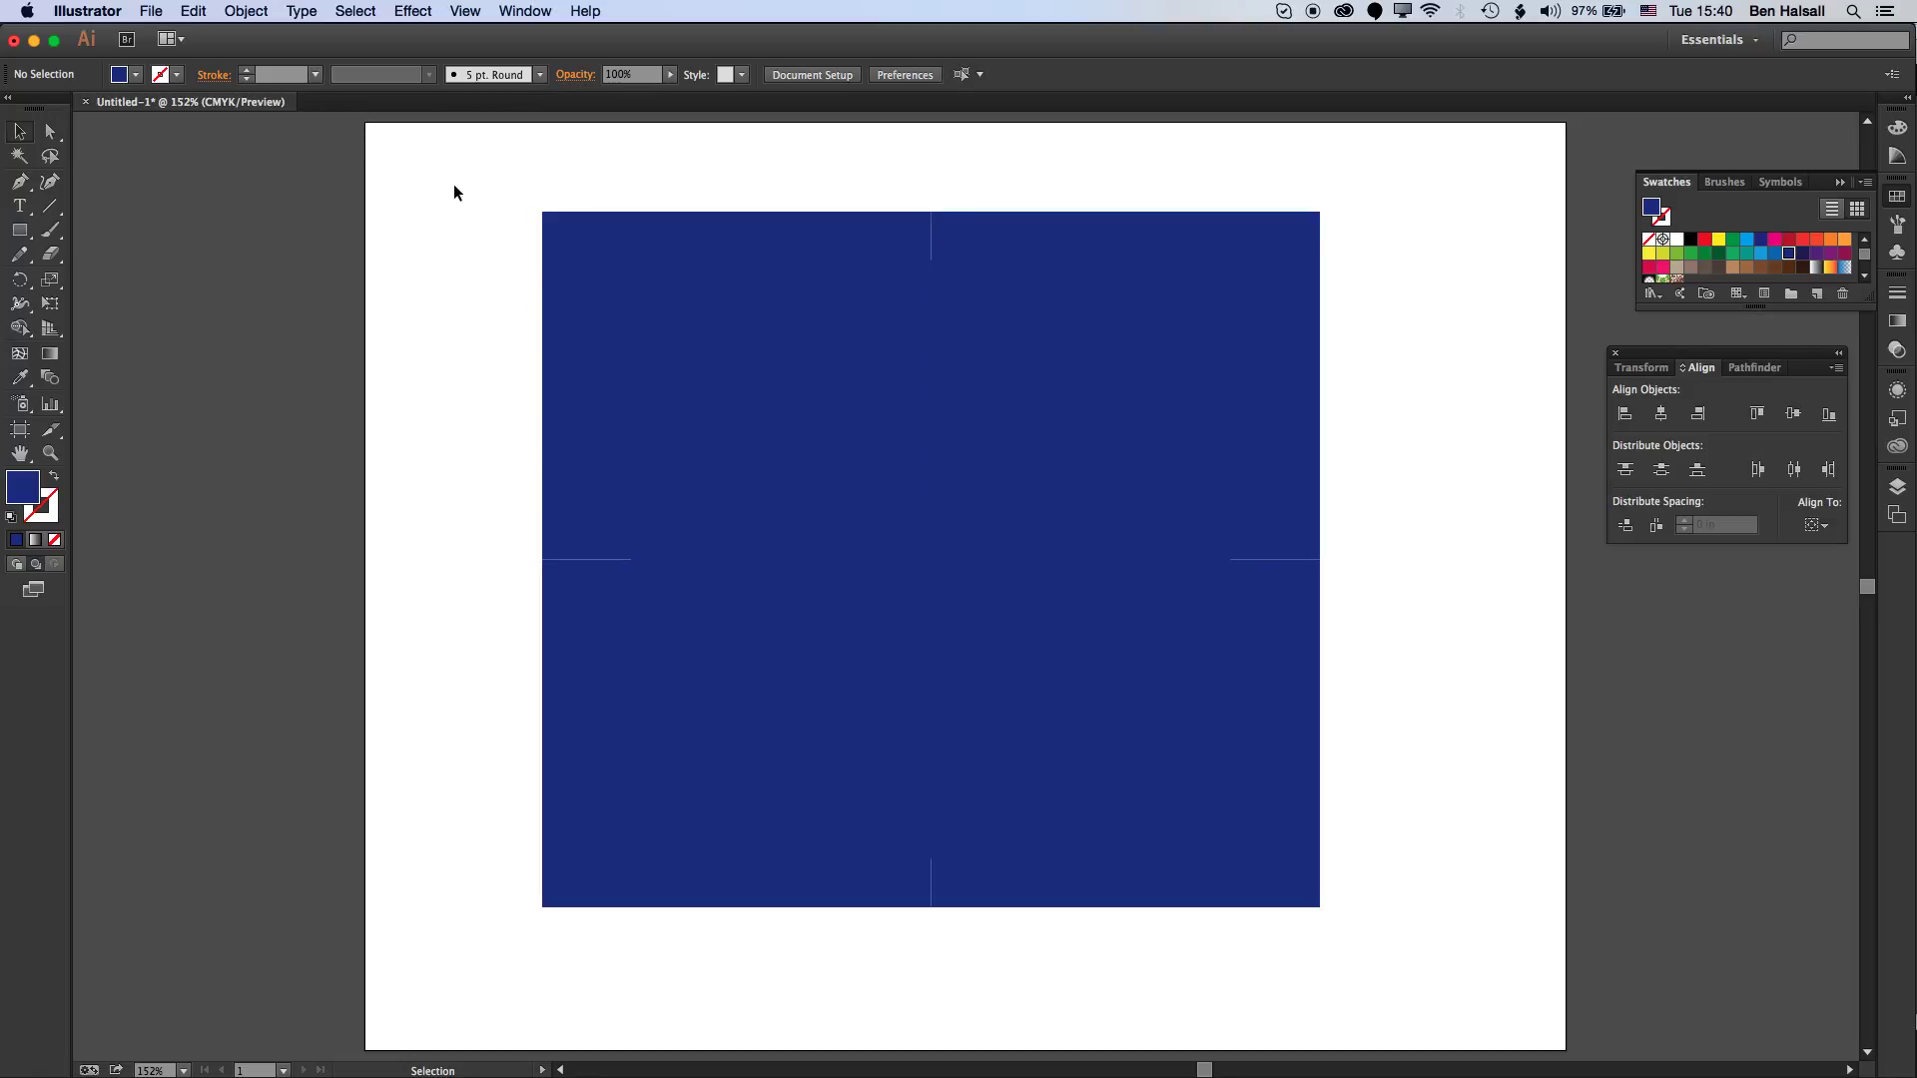
{"action": "left_click_drag", "start_coordinate": [455, 192], "coordinate": [1433, 813]}
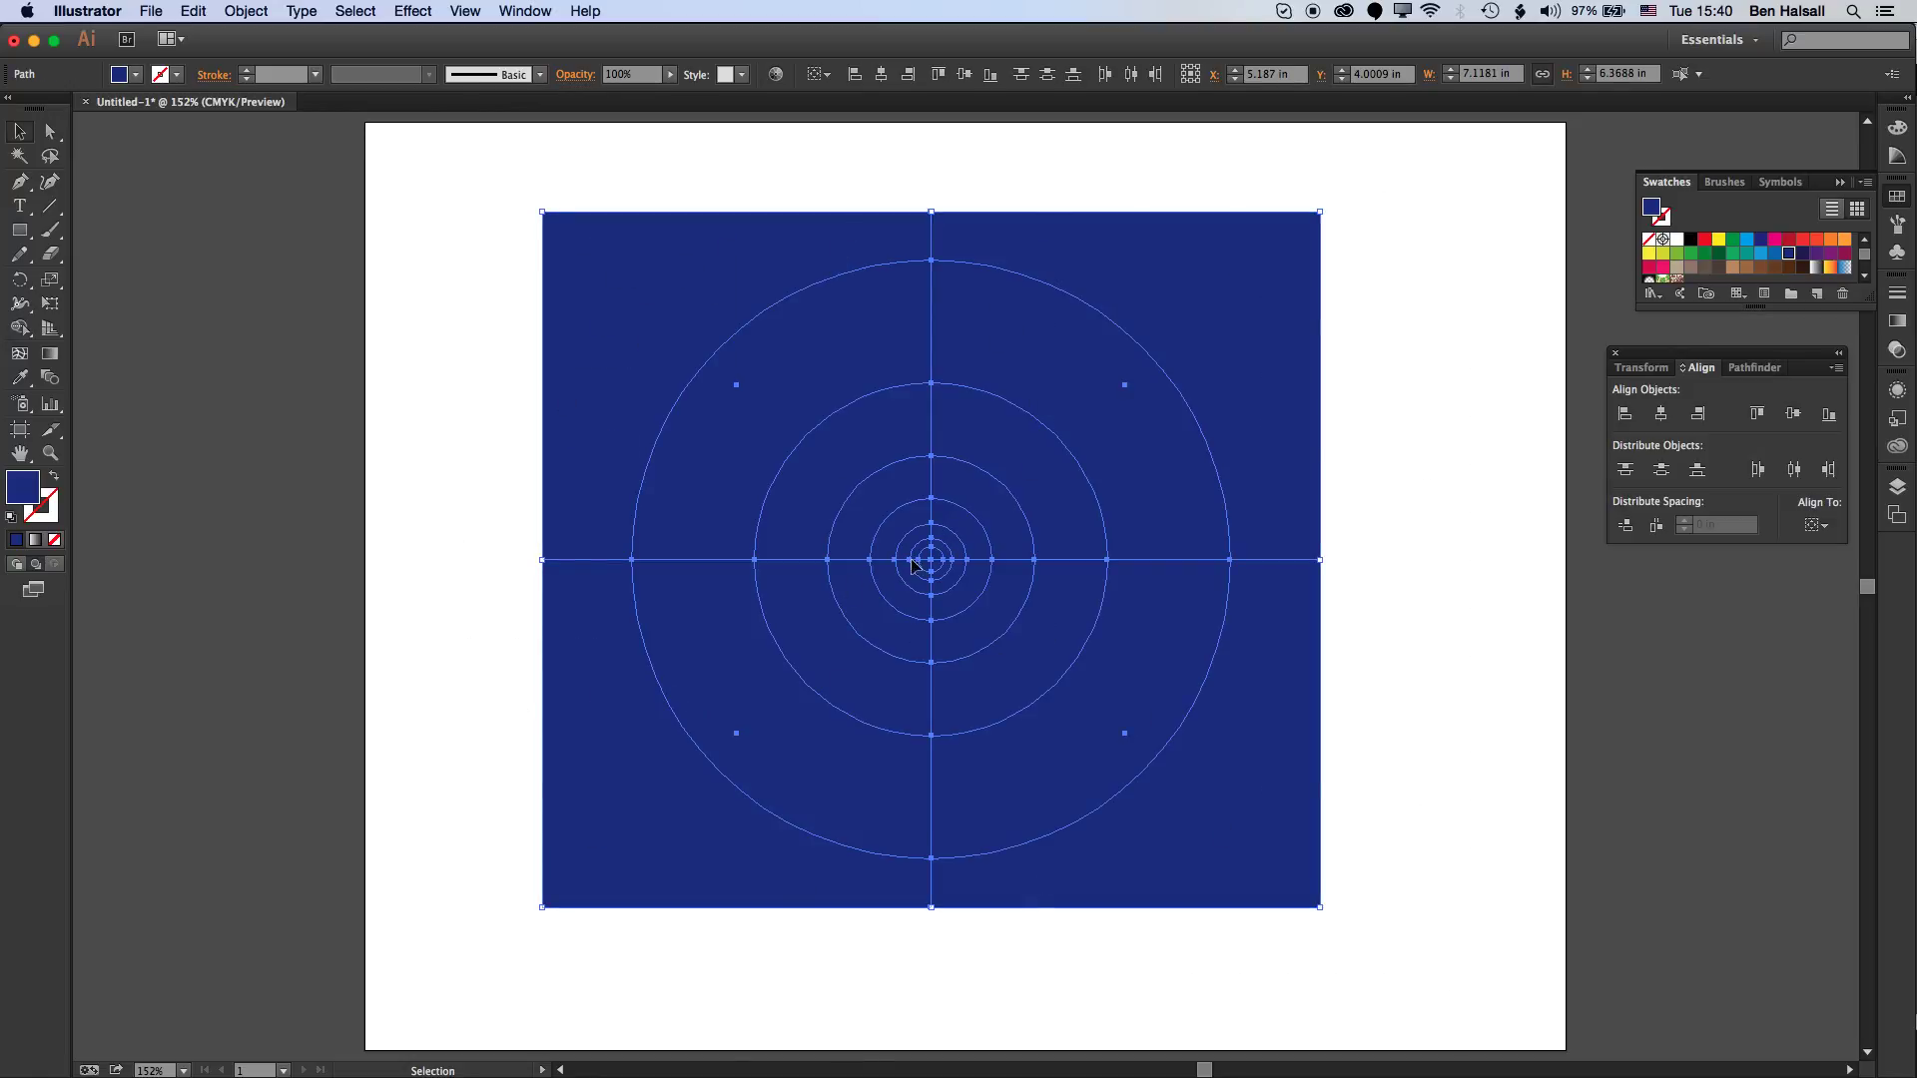
{"action": "left_click", "coordinate": [1761, 368]}
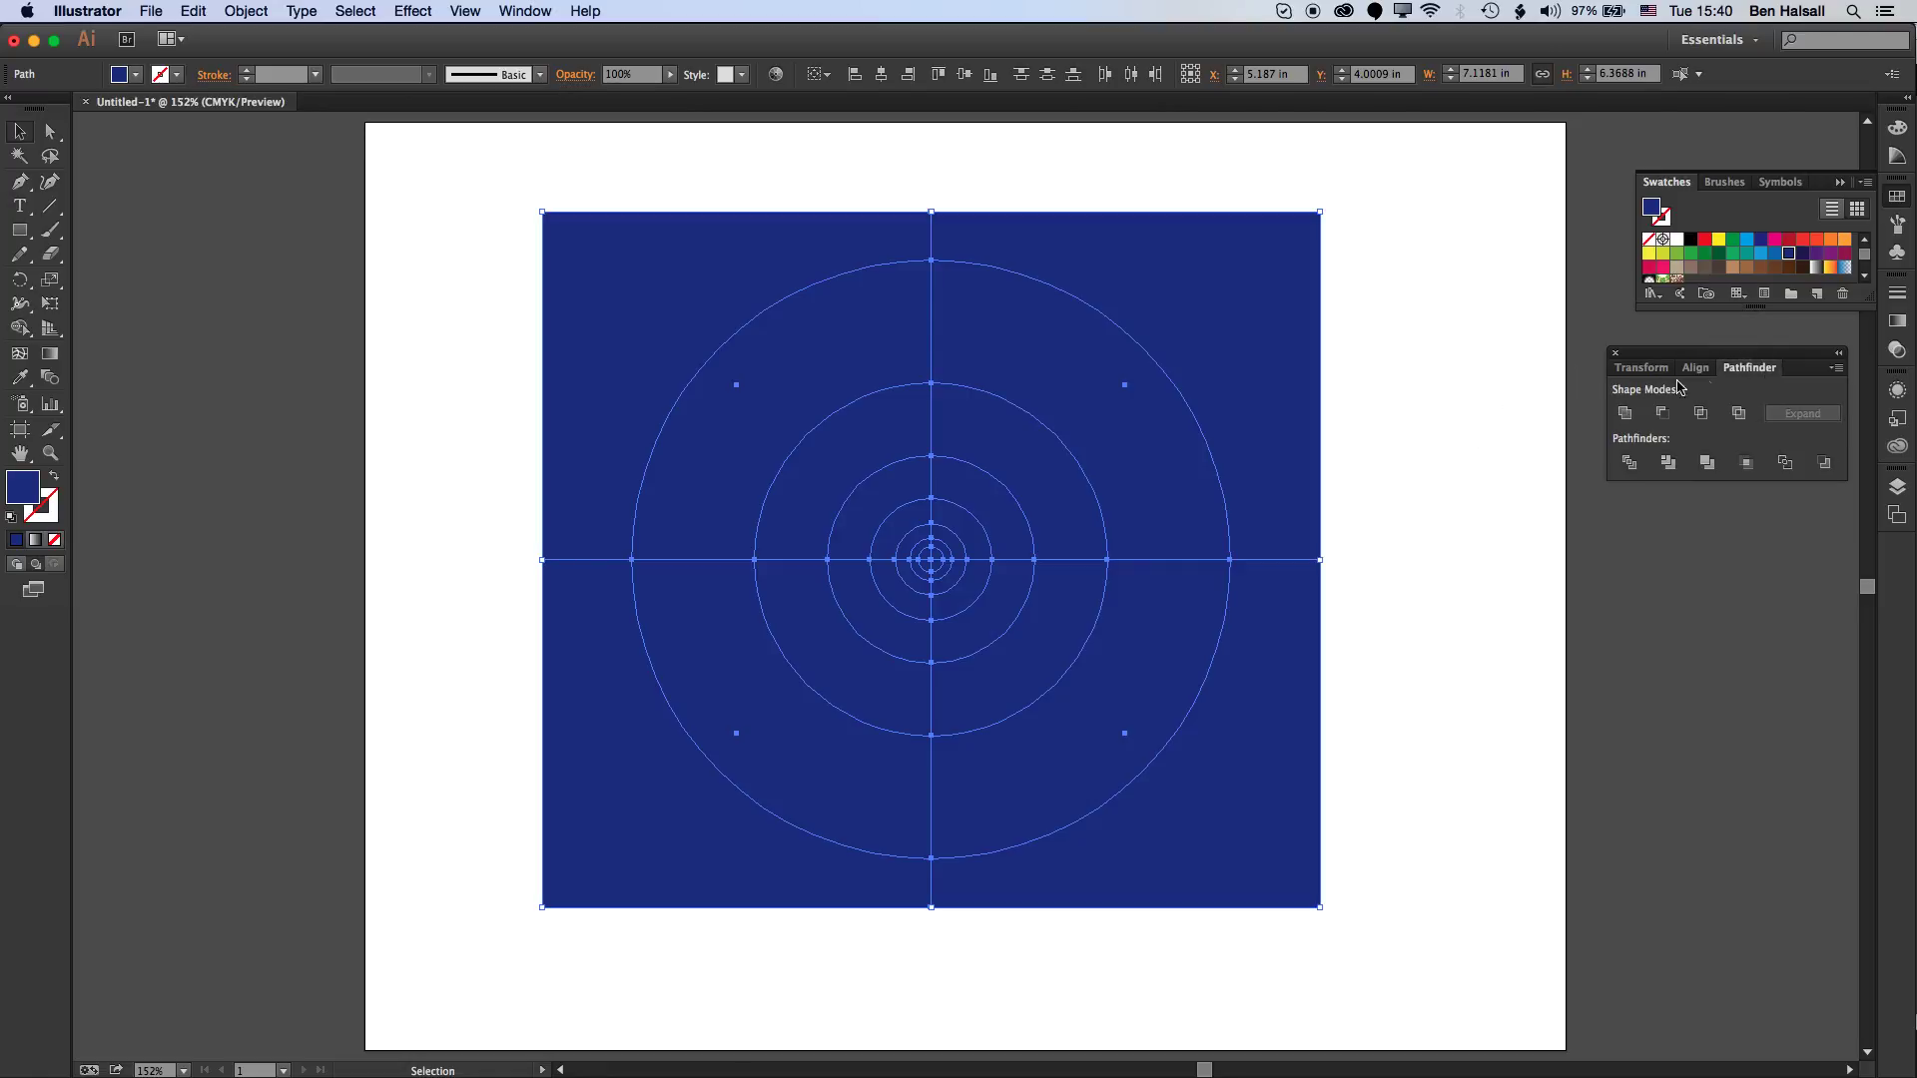
{"action": "left_click", "coordinate": [532, 10]}
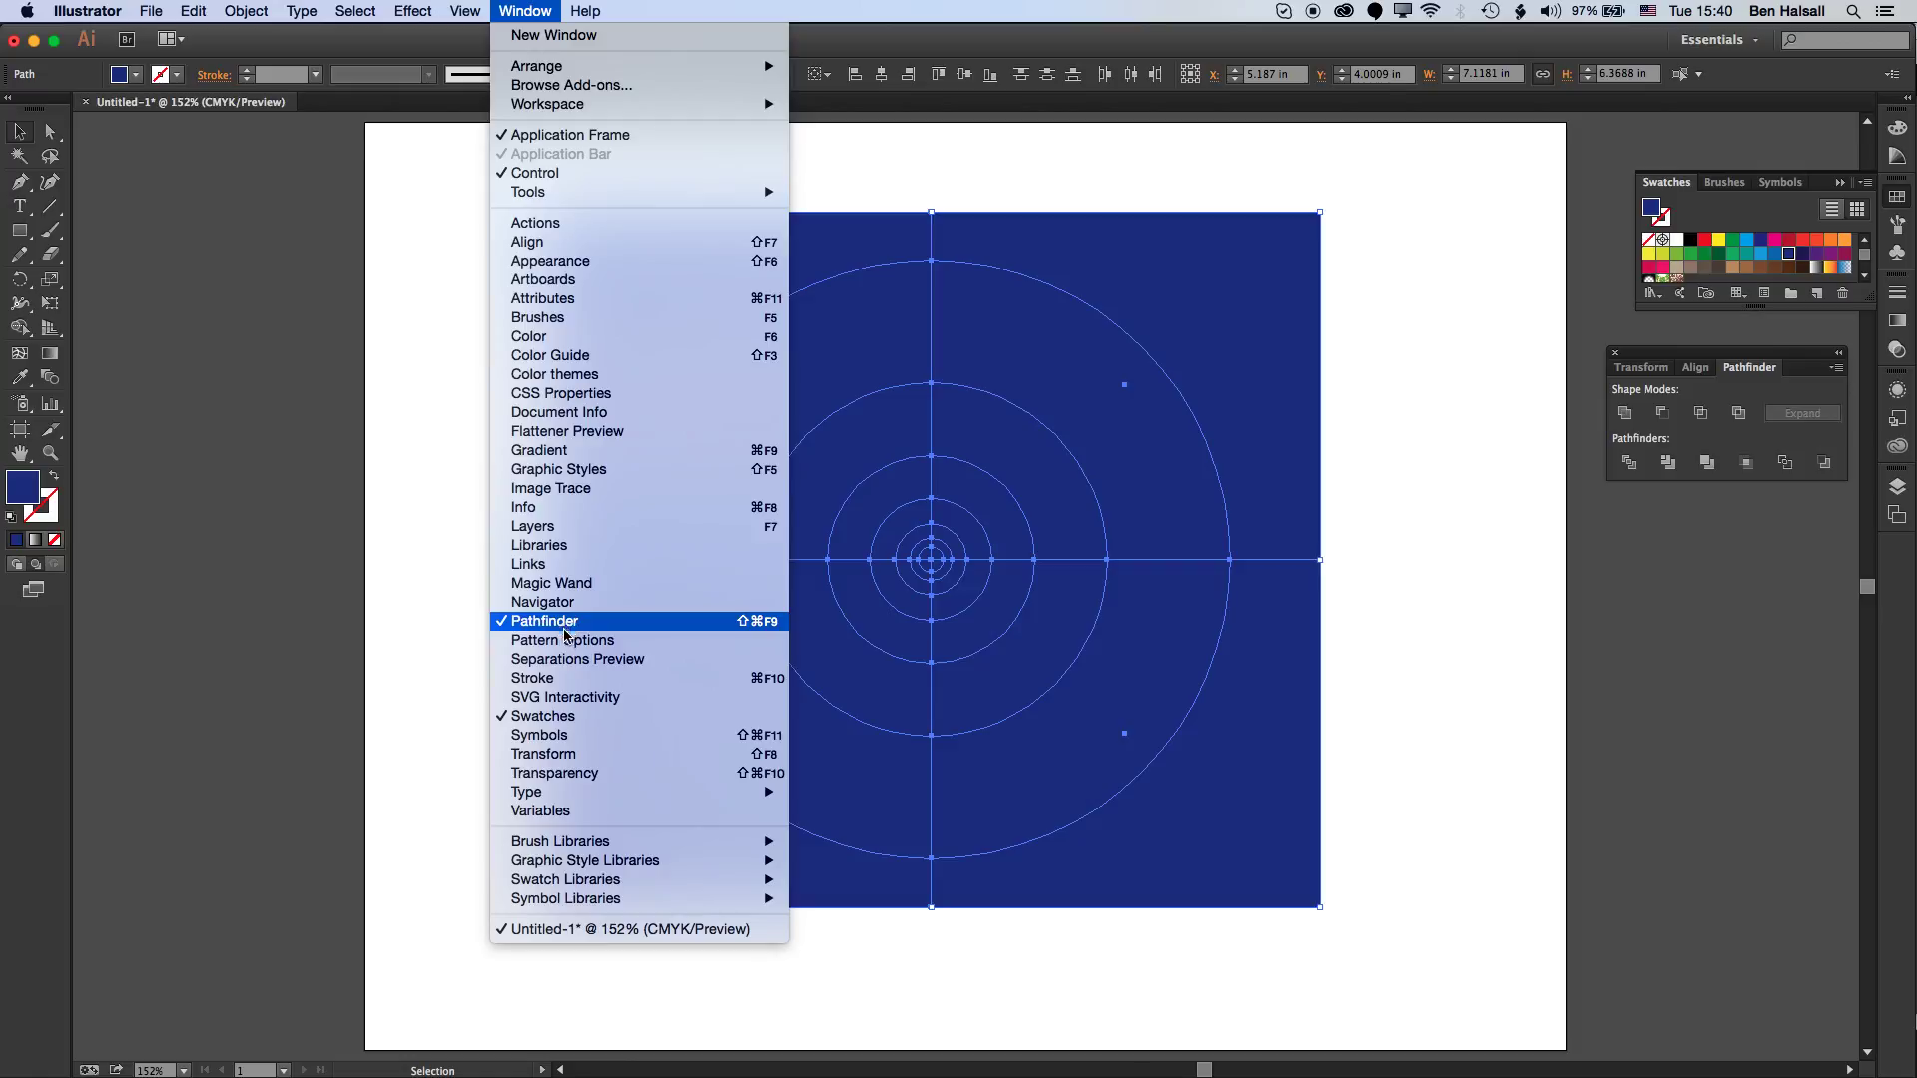
{"action": "left_click", "coordinate": [445, 611]}
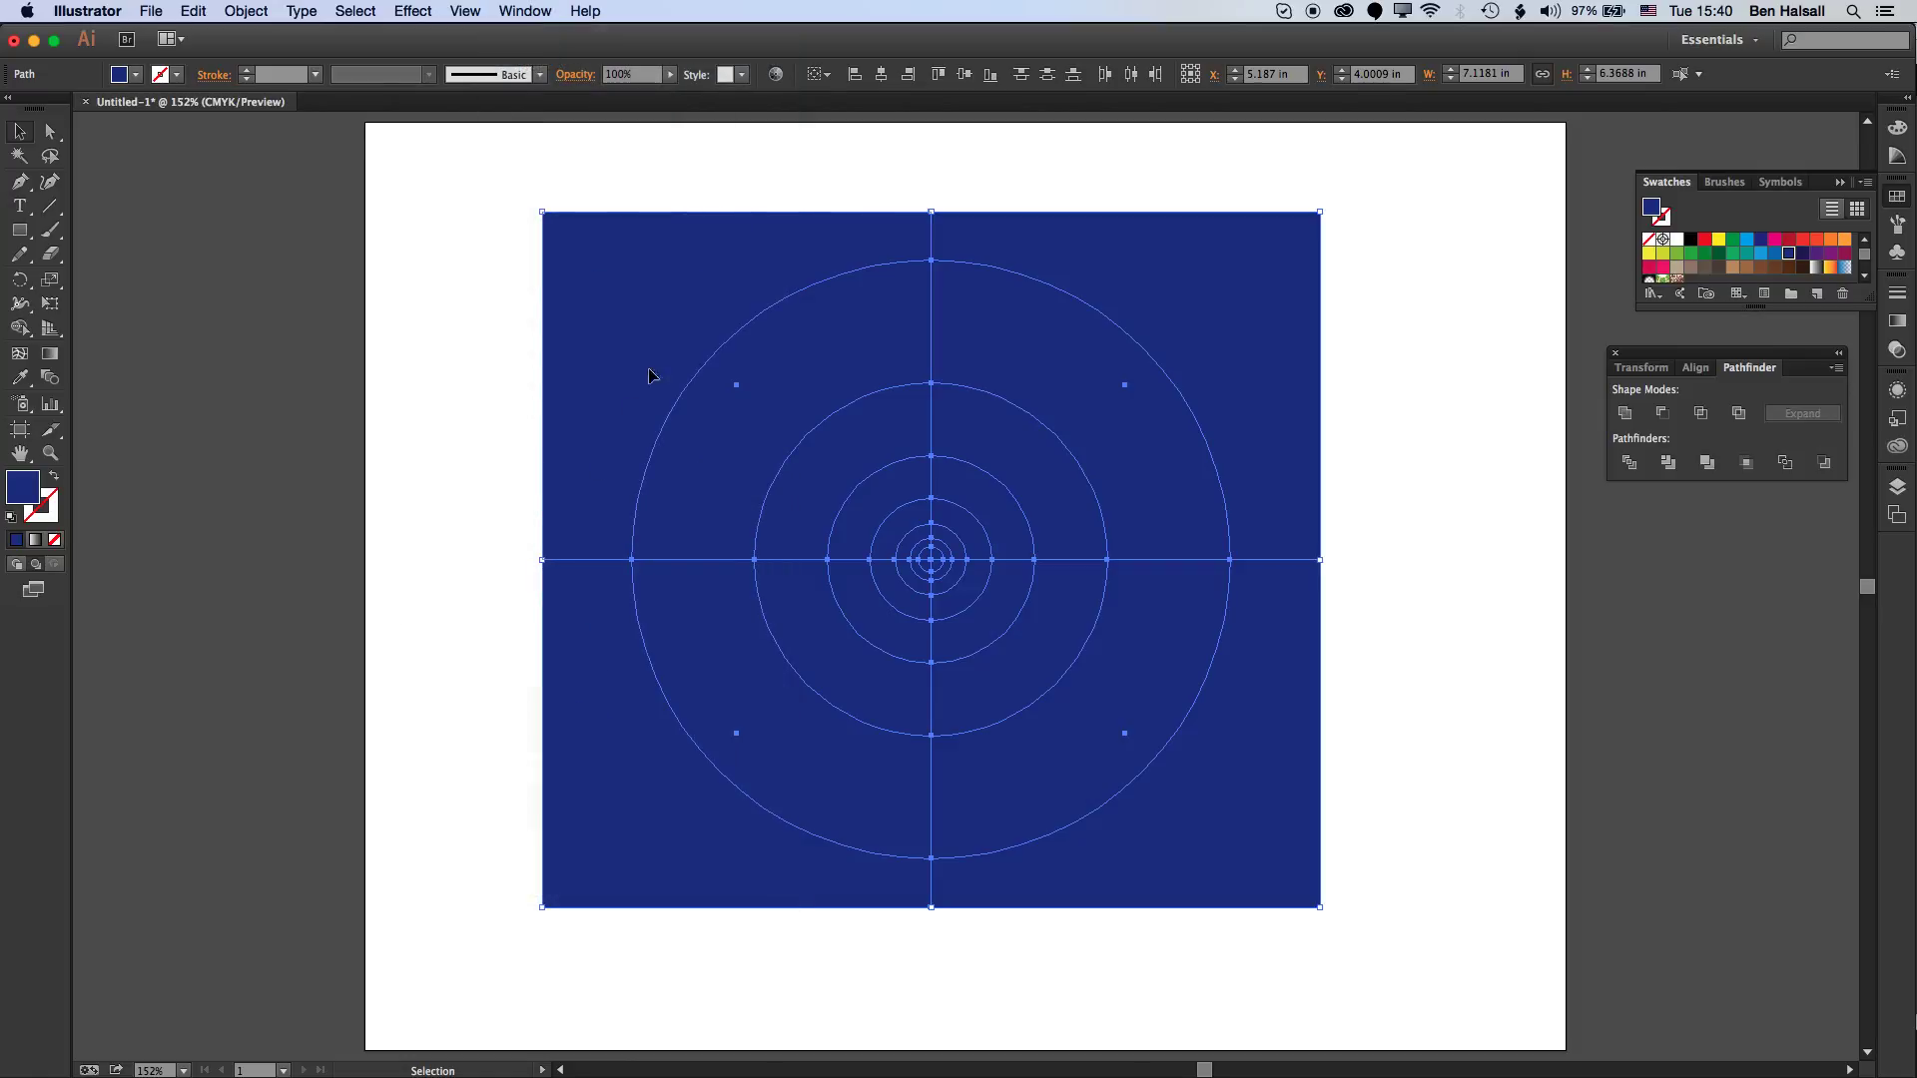
- Divide the overlapping shapes with Pathfinder and ungroup the resulting pieces
{"action": "left_click", "coordinate": [1629, 464]}
{"action": "left_click", "coordinate": [1489, 482]}
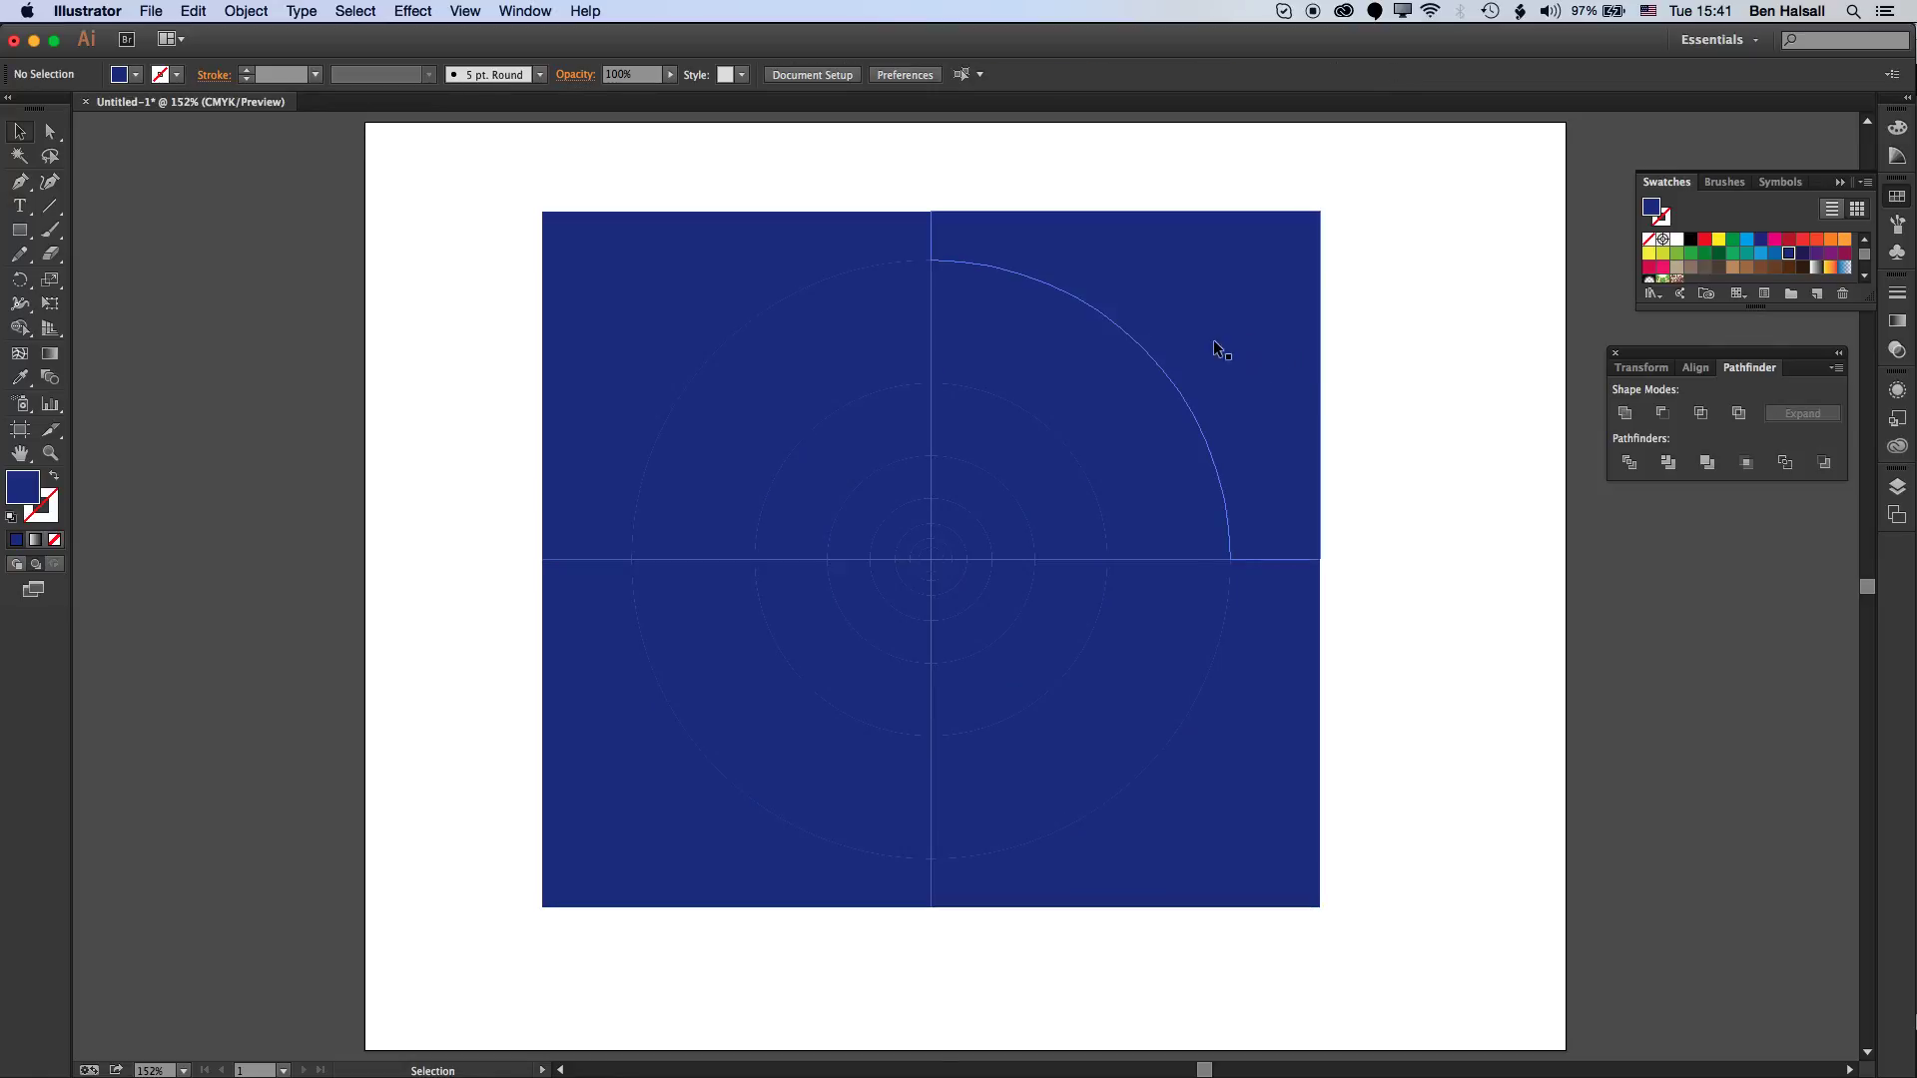
{"action": "left_click", "coordinate": [1212, 341]}
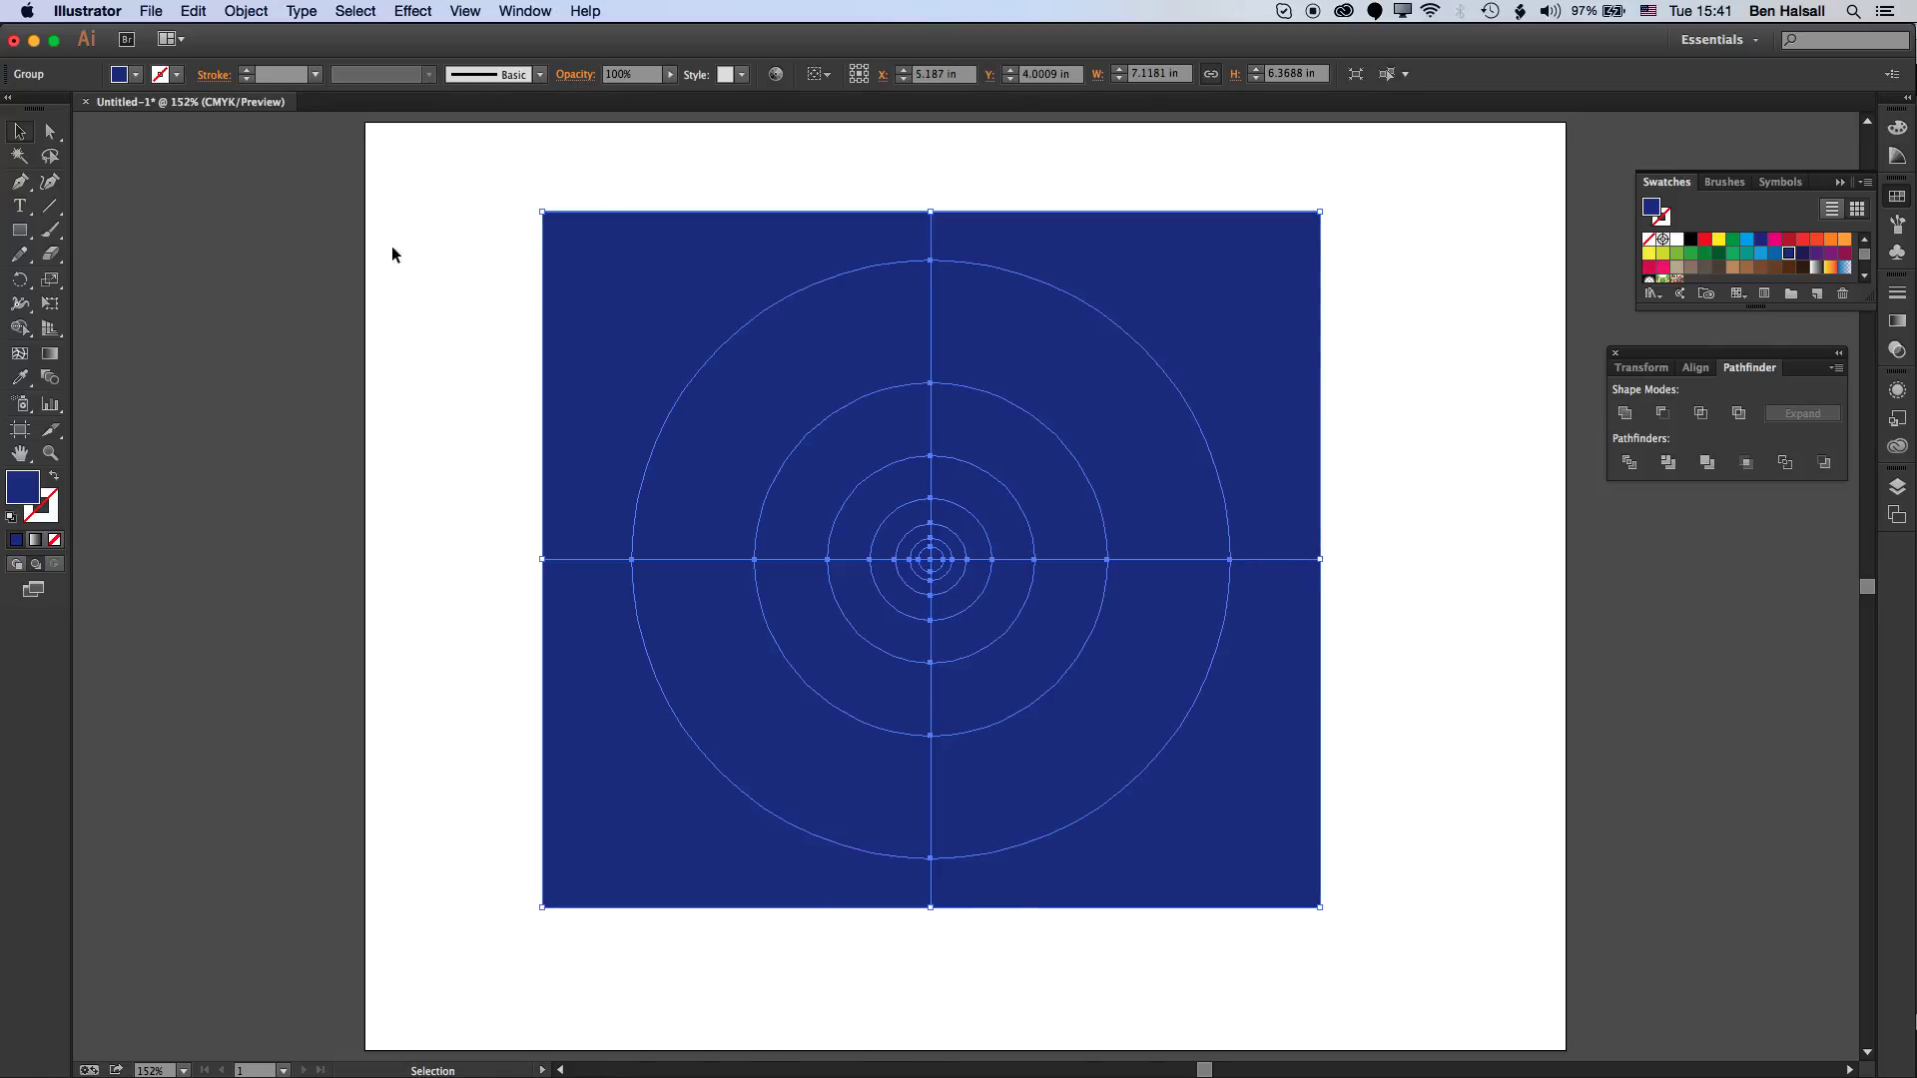
{"action": "left_click", "coordinate": [246, 10]}
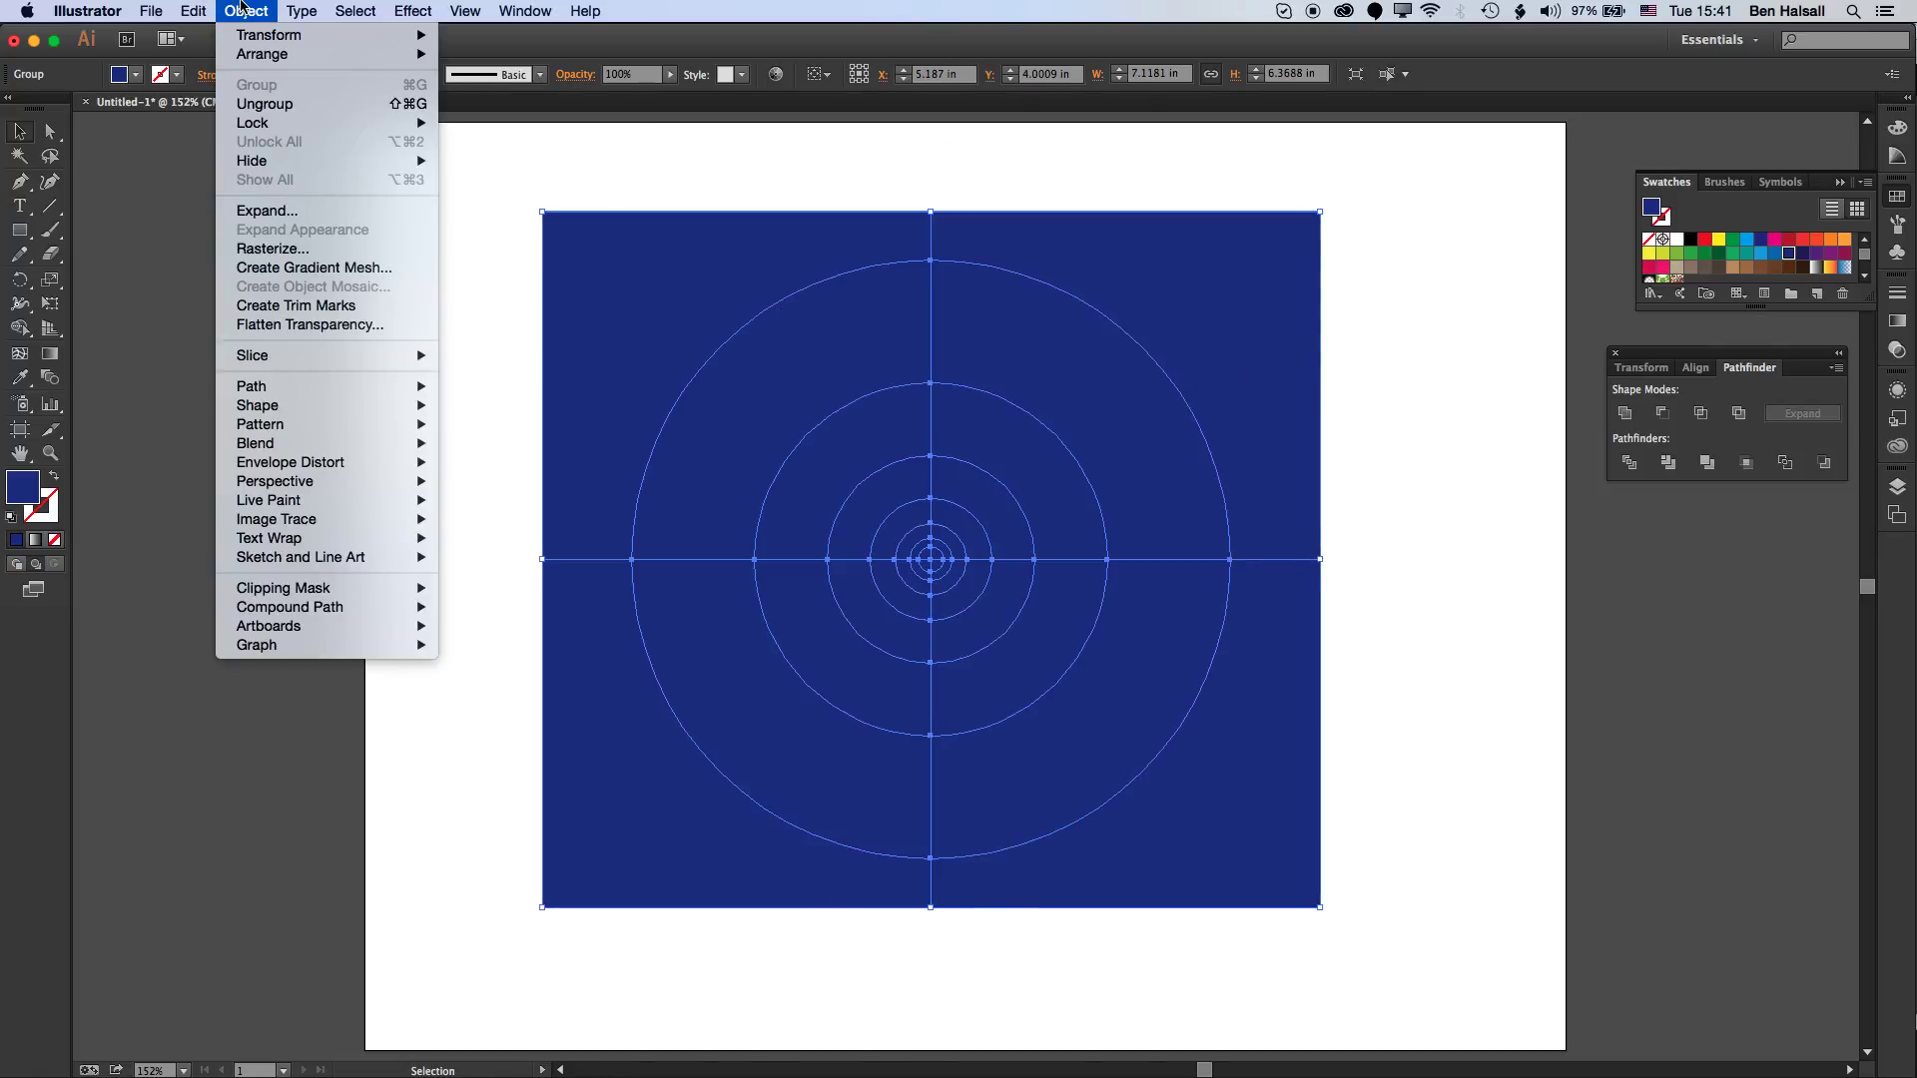
{"action": "left_click", "coordinate": [698, 178]}
- Pull the four square corner pieces away from the circle and delete them
{"action": "left_click_drag", "start_coordinate": [1193, 334], "coordinate": [1386, 295]}
{"action": "left_click_drag", "start_coordinate": [1312, 620], "coordinate": [1507, 715]}
{"action": "left_click_drag", "start_coordinate": [621, 290], "coordinate": [427, 232]}
{"action": "left_click_drag", "start_coordinate": [651, 828], "coordinate": [426, 889]}
{"action": "left_click", "coordinate": [453, 244], "text": "shift"}
{"action": "key", "text": "Delete"}
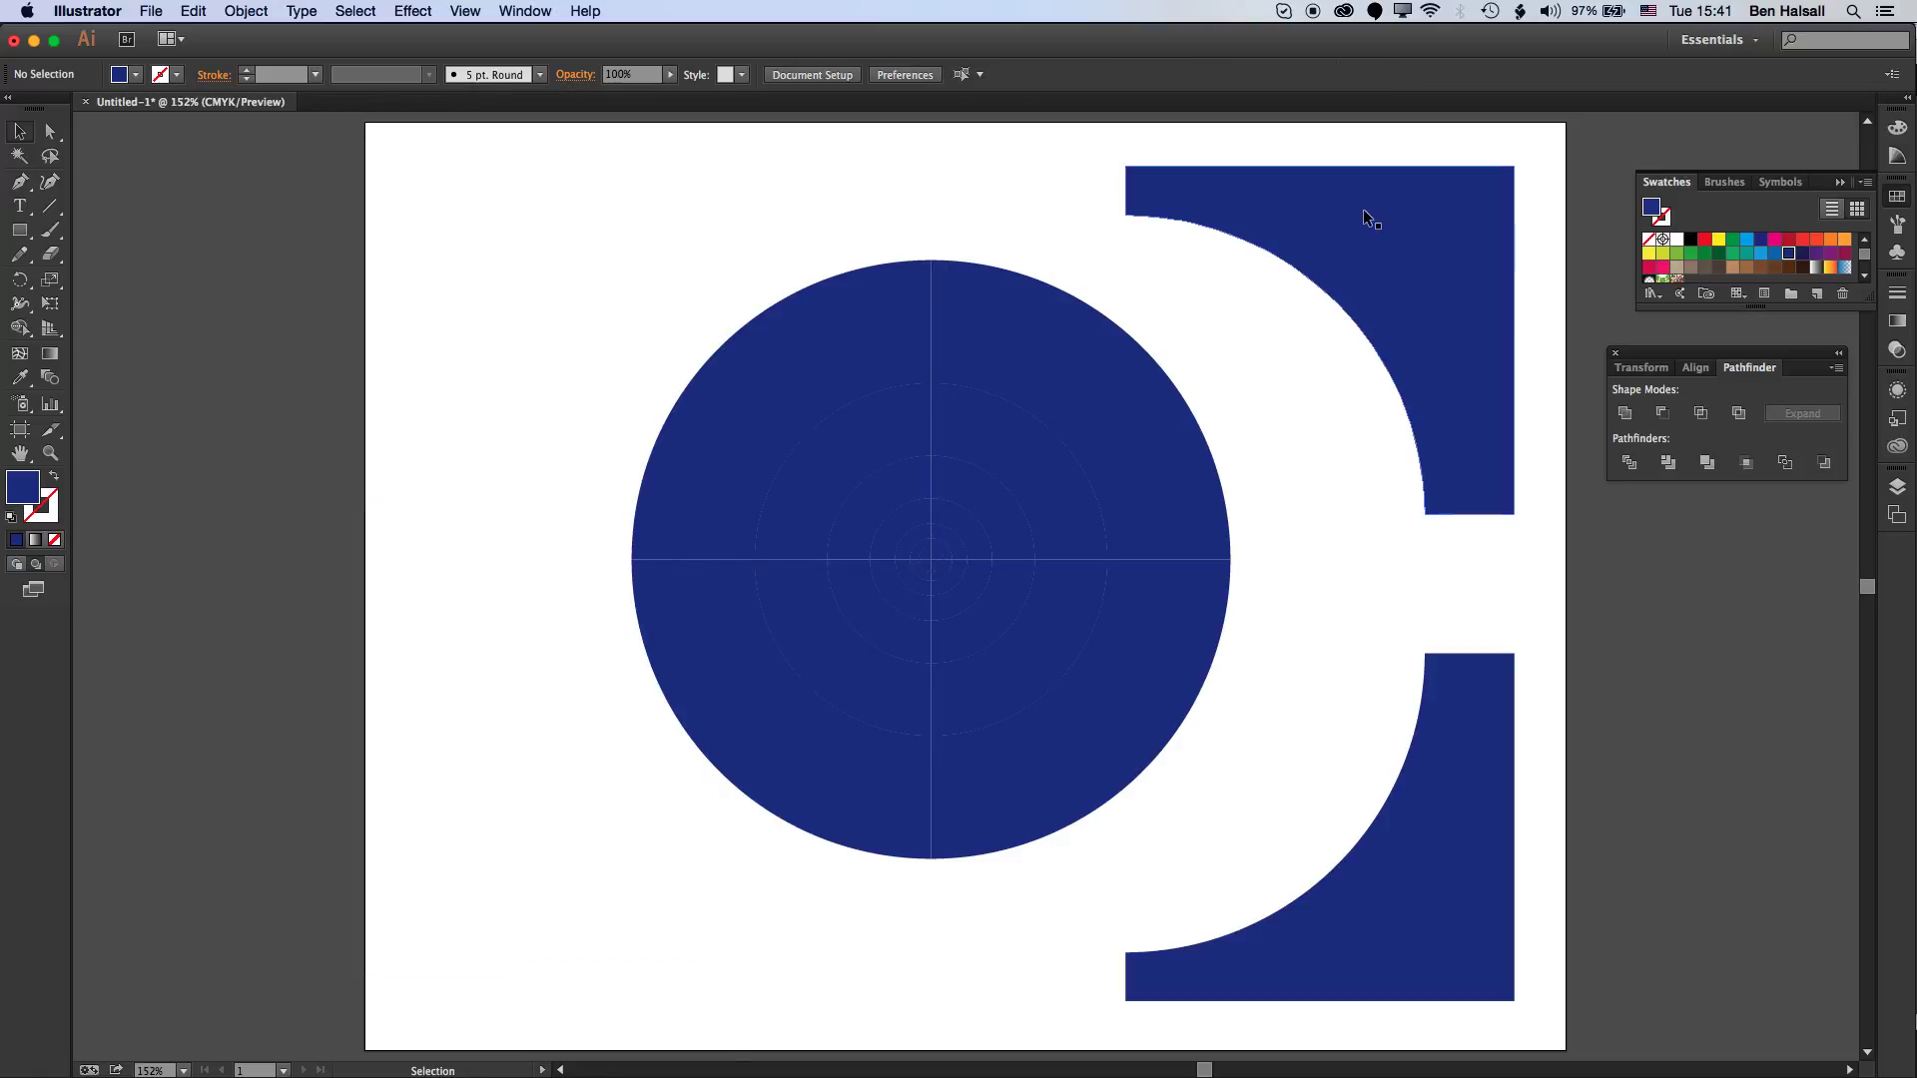
{"action": "left_click", "coordinate": [1365, 213]}
{"action": "key", "text": "Delete"}
{"action": "left_click", "coordinate": [1427, 807]}
{"action": "key", "text": "Delete"}
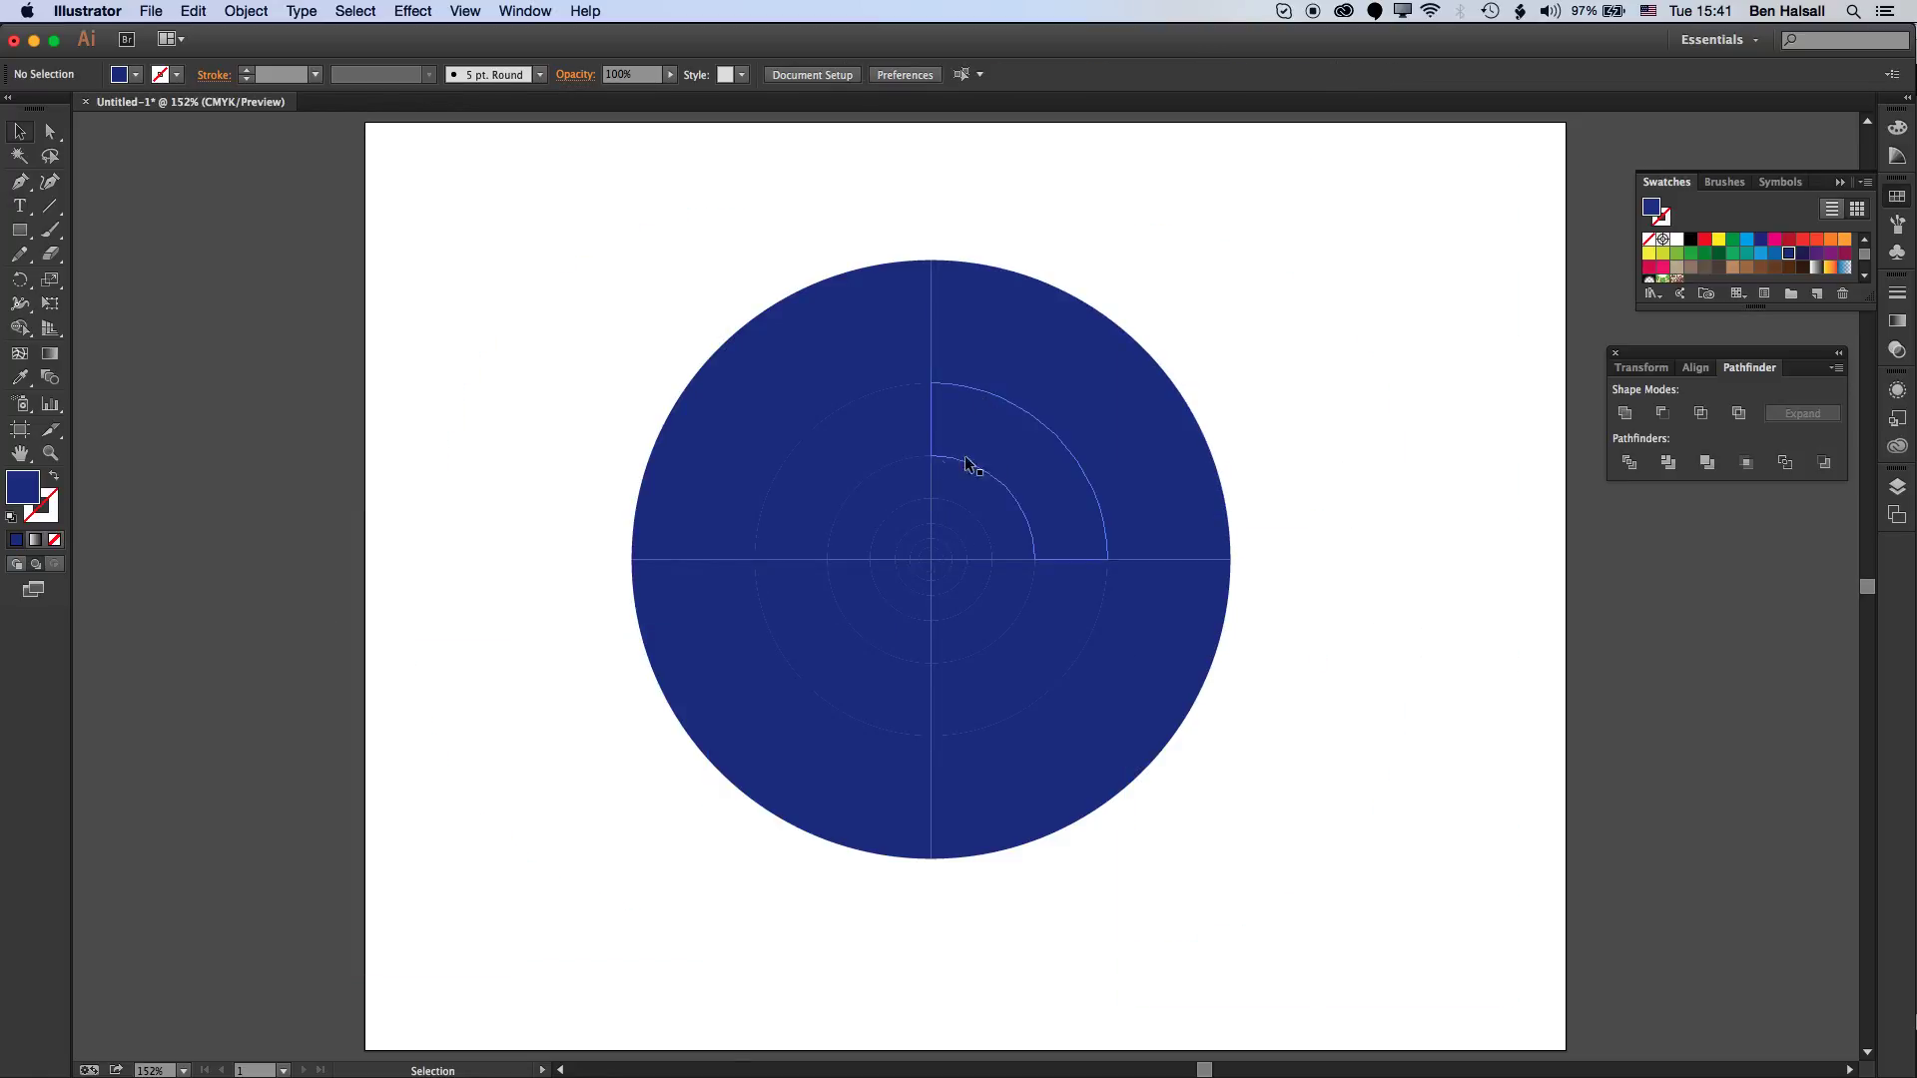
- Fill one inner quarter ring yellow and delete the top-right inner-ring piece
{"action": "left_click", "coordinate": [825, 477]}
{"action": "left_click", "coordinate": [1718, 240]}
{"action": "left_click", "coordinate": [943, 494]}
{"action": "key", "text": "Delete"}
{"action": "left_click", "coordinate": [880, 521]}
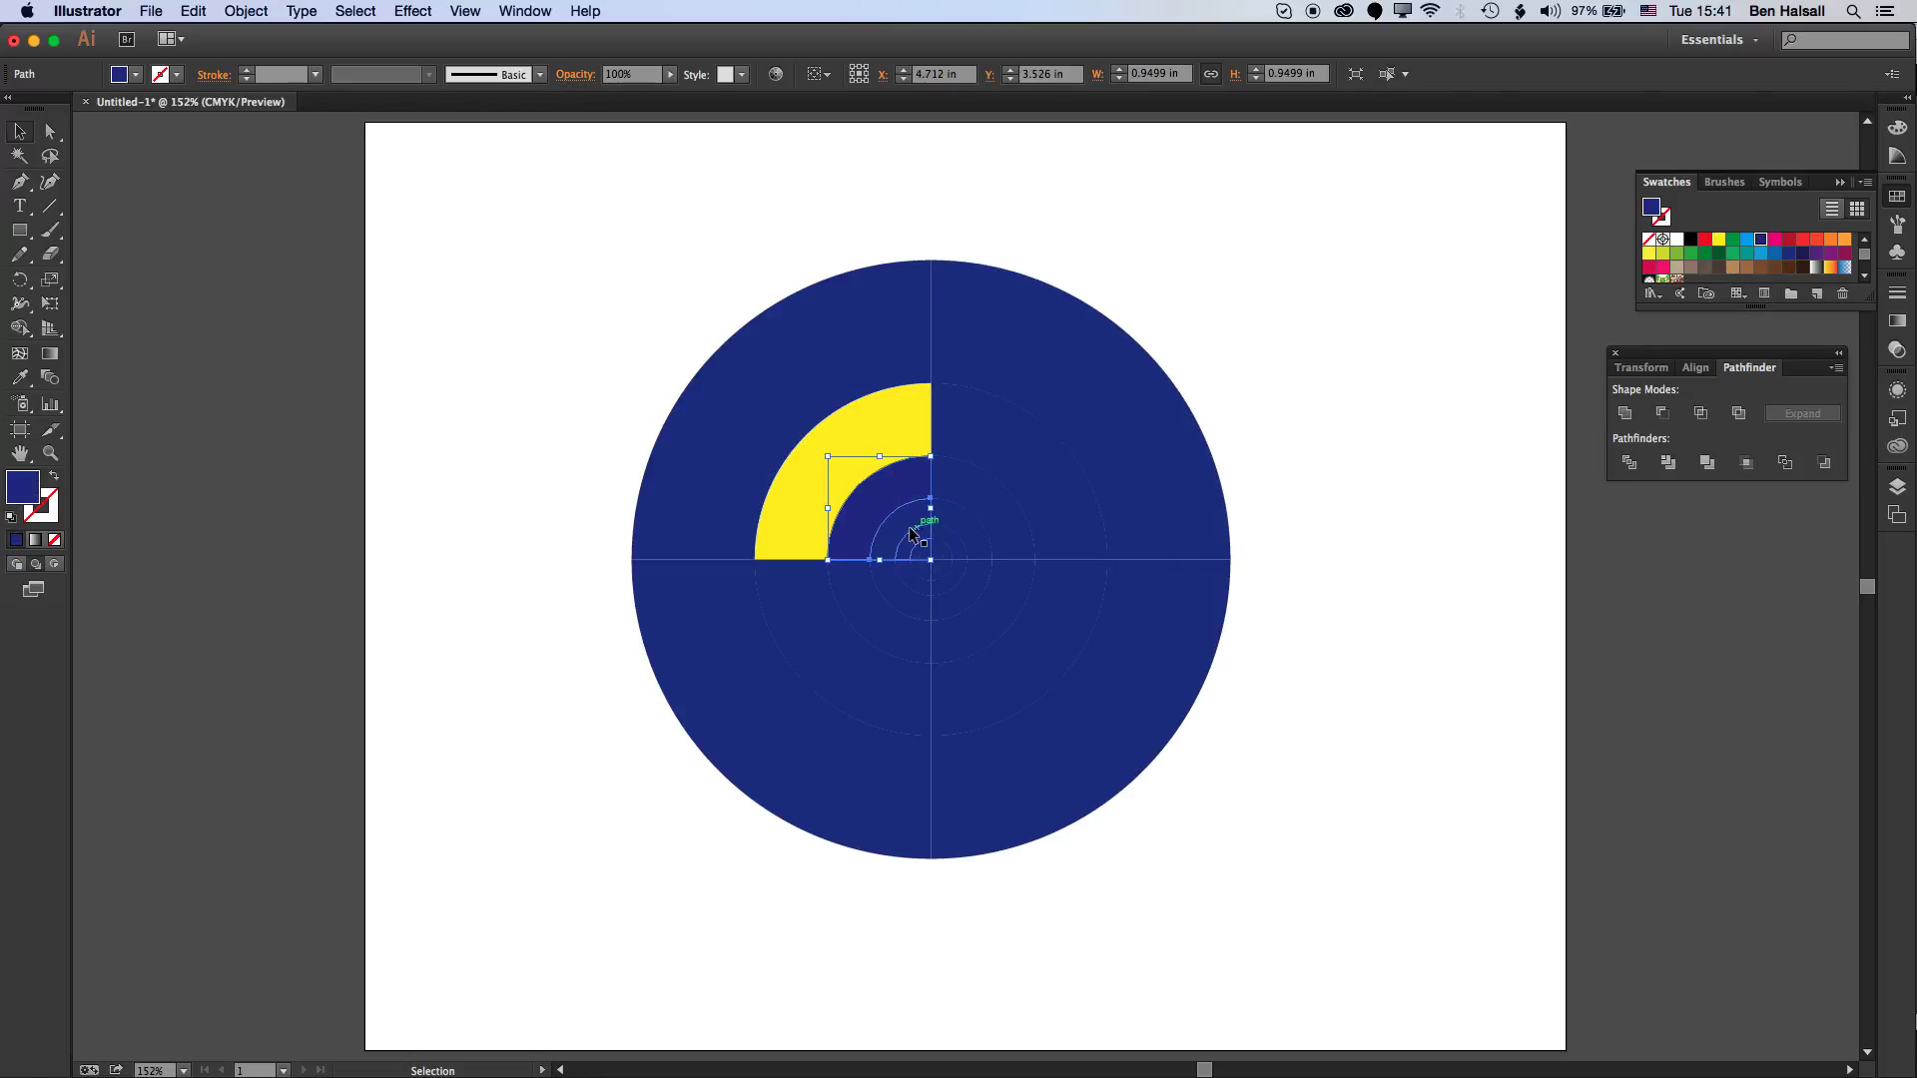
{"action": "left_click", "coordinate": [911, 530]}
- Fill the small central quarter pieces light blue, dark red and purple
{"action": "left_click", "coordinate": [921, 516]}
{"action": "left_click", "coordinate": [1747, 239]}
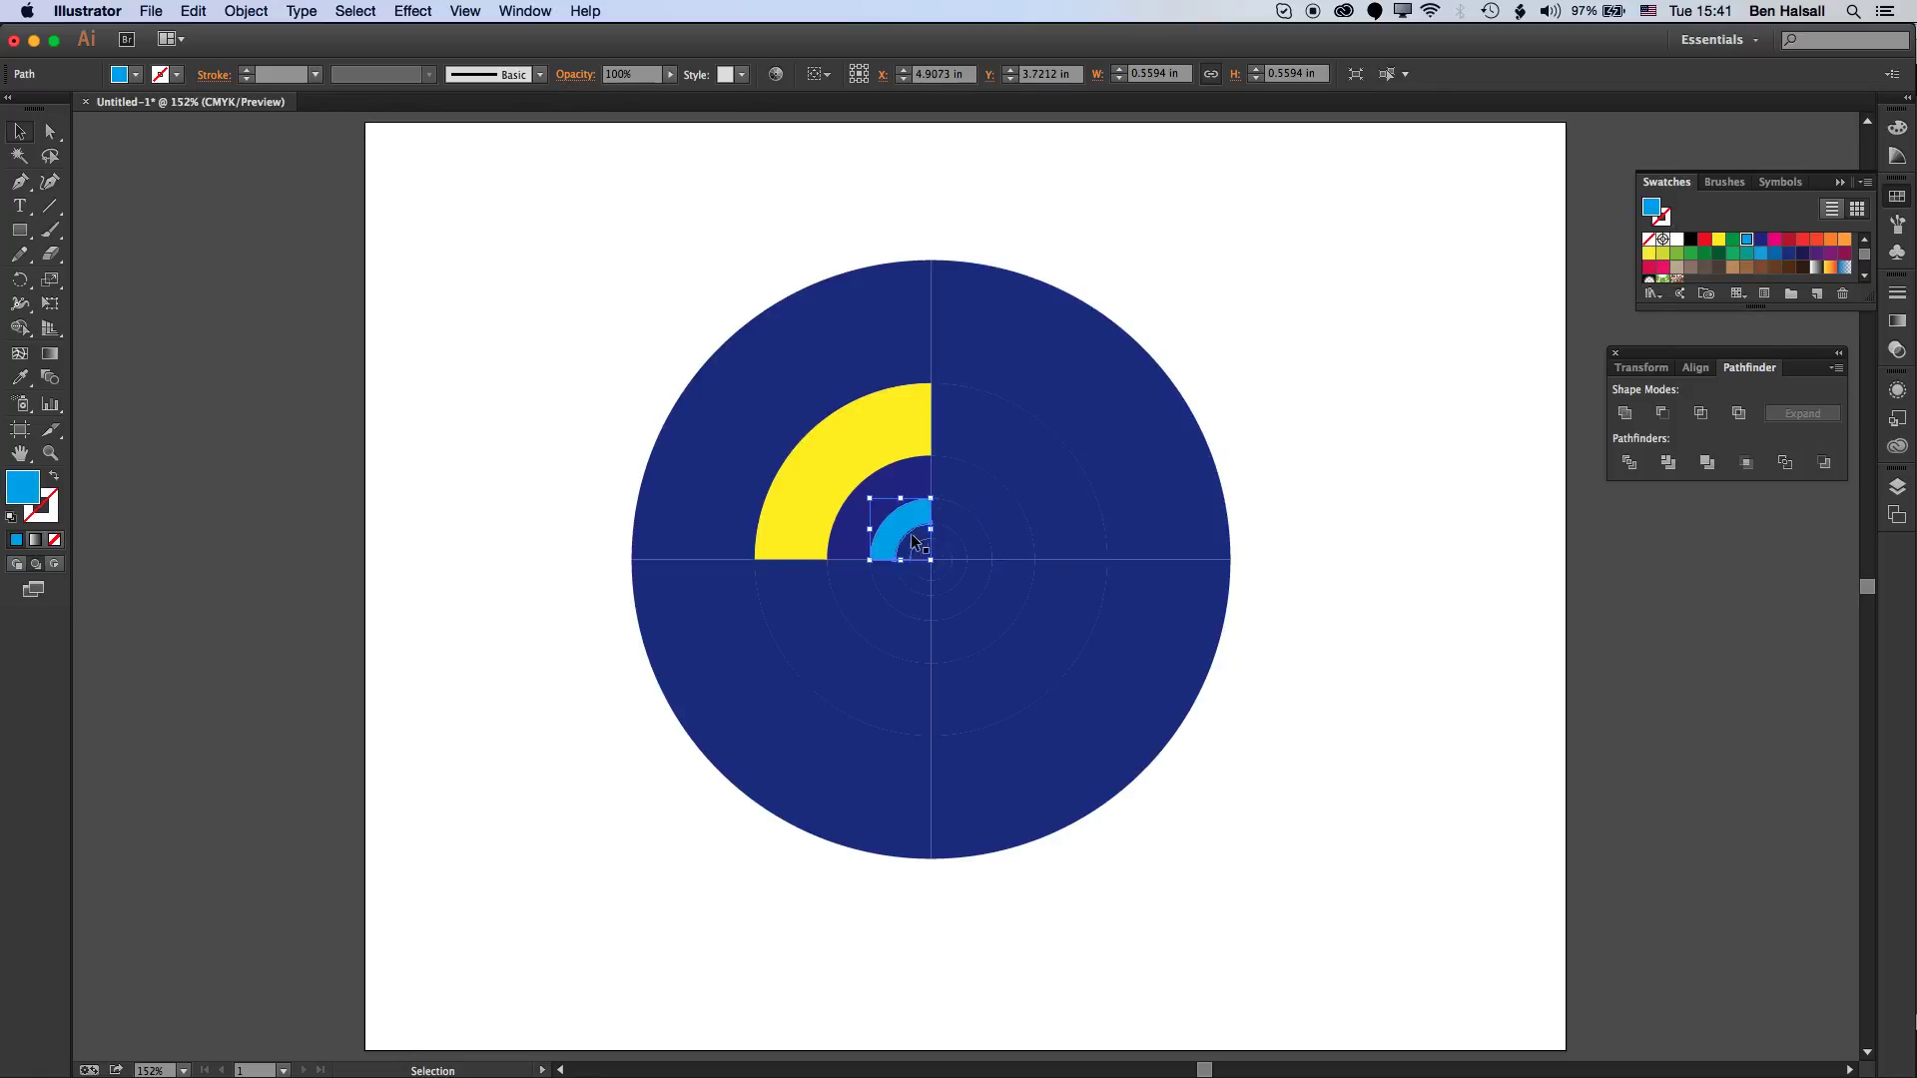
{"action": "left_click", "coordinate": [918, 544]}
{"action": "left_click", "coordinate": [1788, 241]}
{"action": "left_click", "coordinate": [924, 553]}
{"action": "left_click", "coordinate": [1823, 253]}
- Zoom in on the centre and recolour the next quarter rings cyan and green
{"action": "key", "text": "super+equal"}
{"action": "key", "text": "super+equal"}
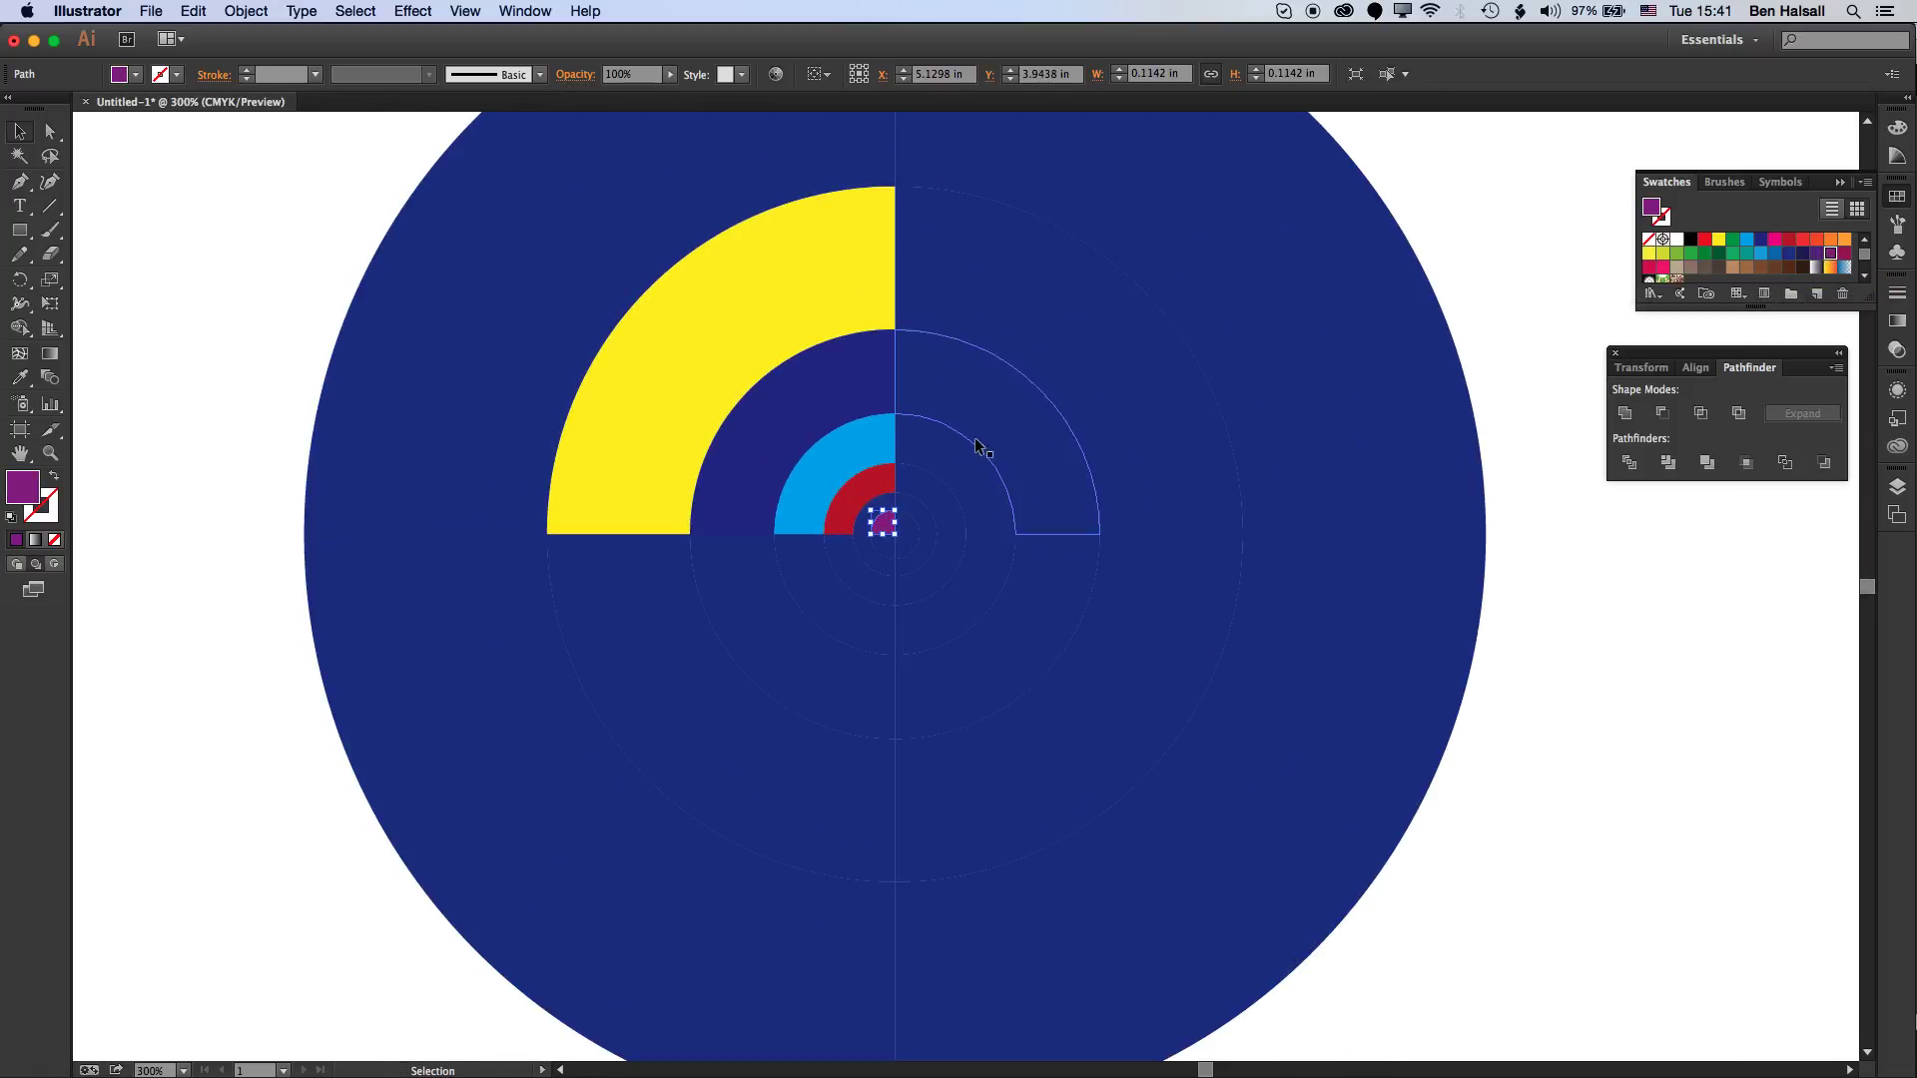
{"action": "left_click", "coordinate": [918, 514]}
{"action": "left_click", "coordinate": [1750, 246]}
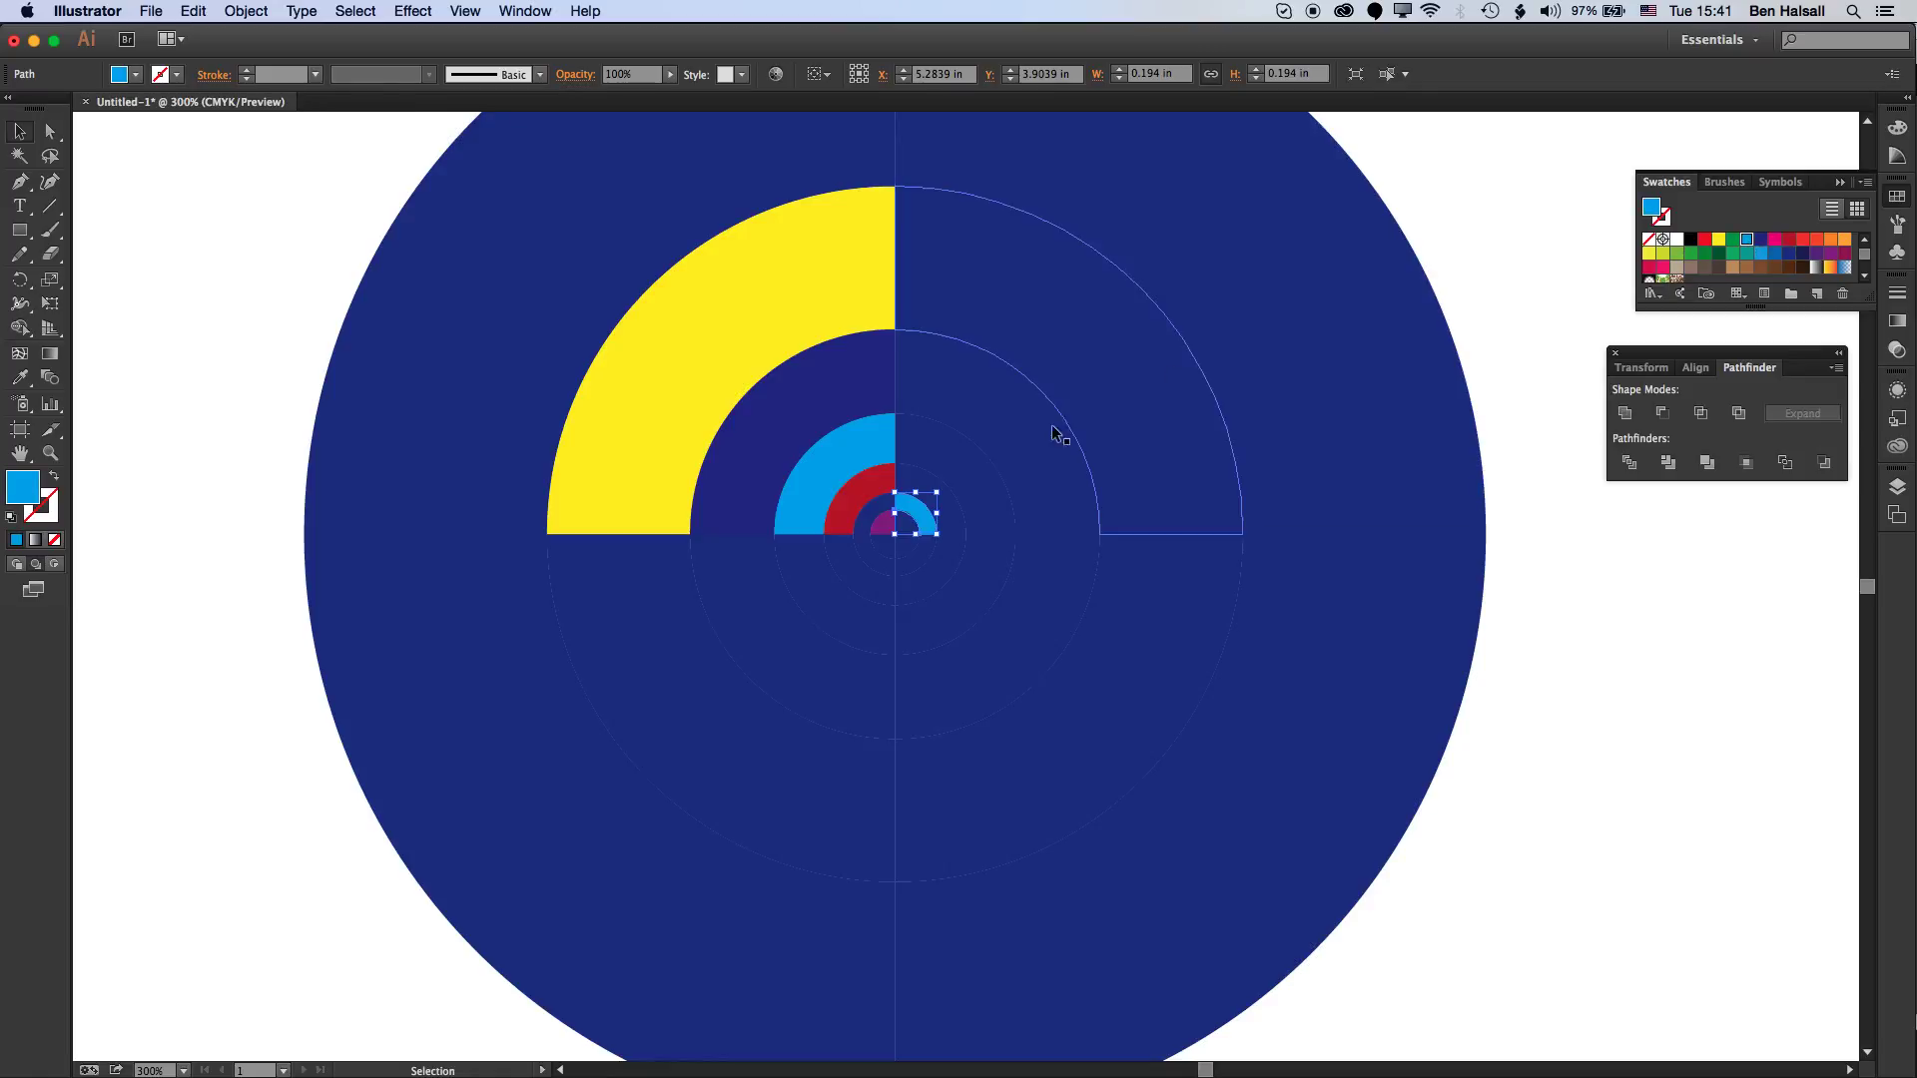
{"action": "left_click", "coordinate": [965, 479]}
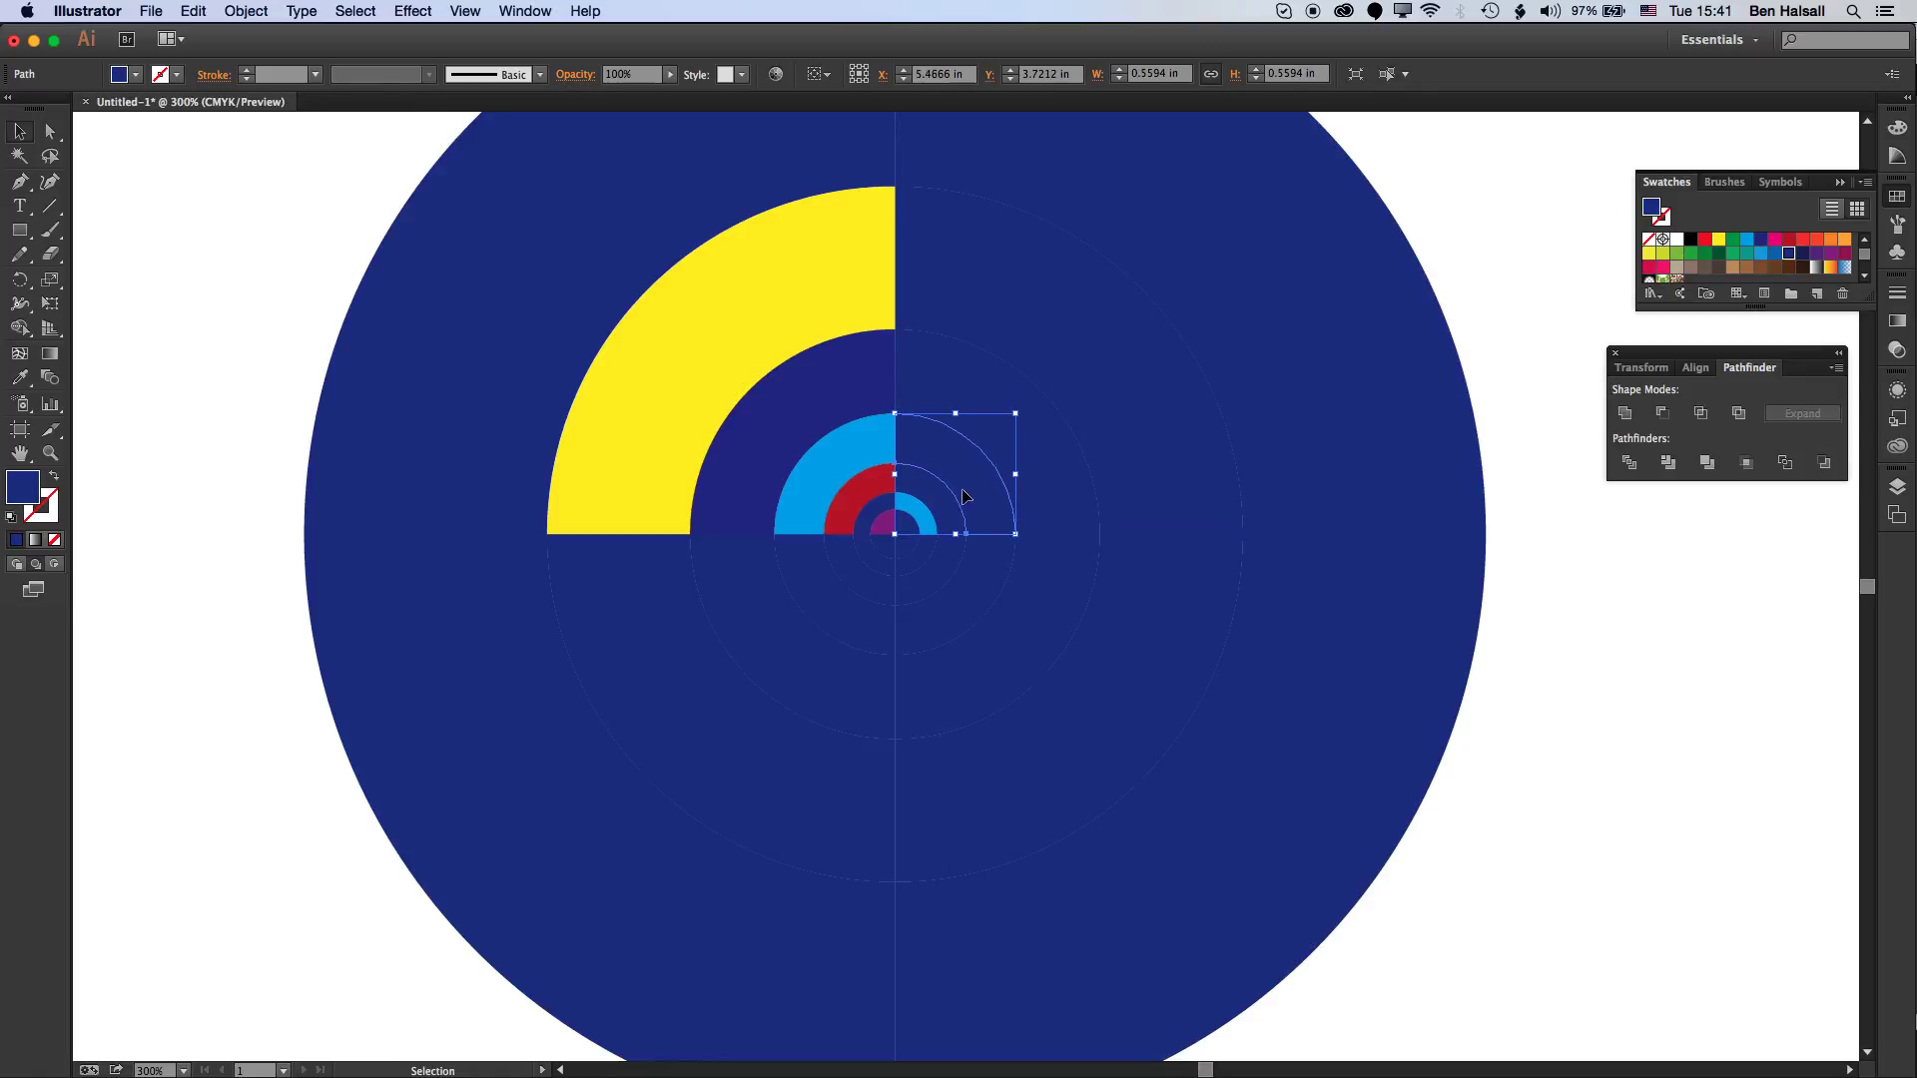
{"action": "left_click", "coordinate": [1731, 244]}
- Fill the larger upper quarter rings light green and orange, and the outer top-right quarter light green
{"action": "left_click", "coordinate": [974, 375]}
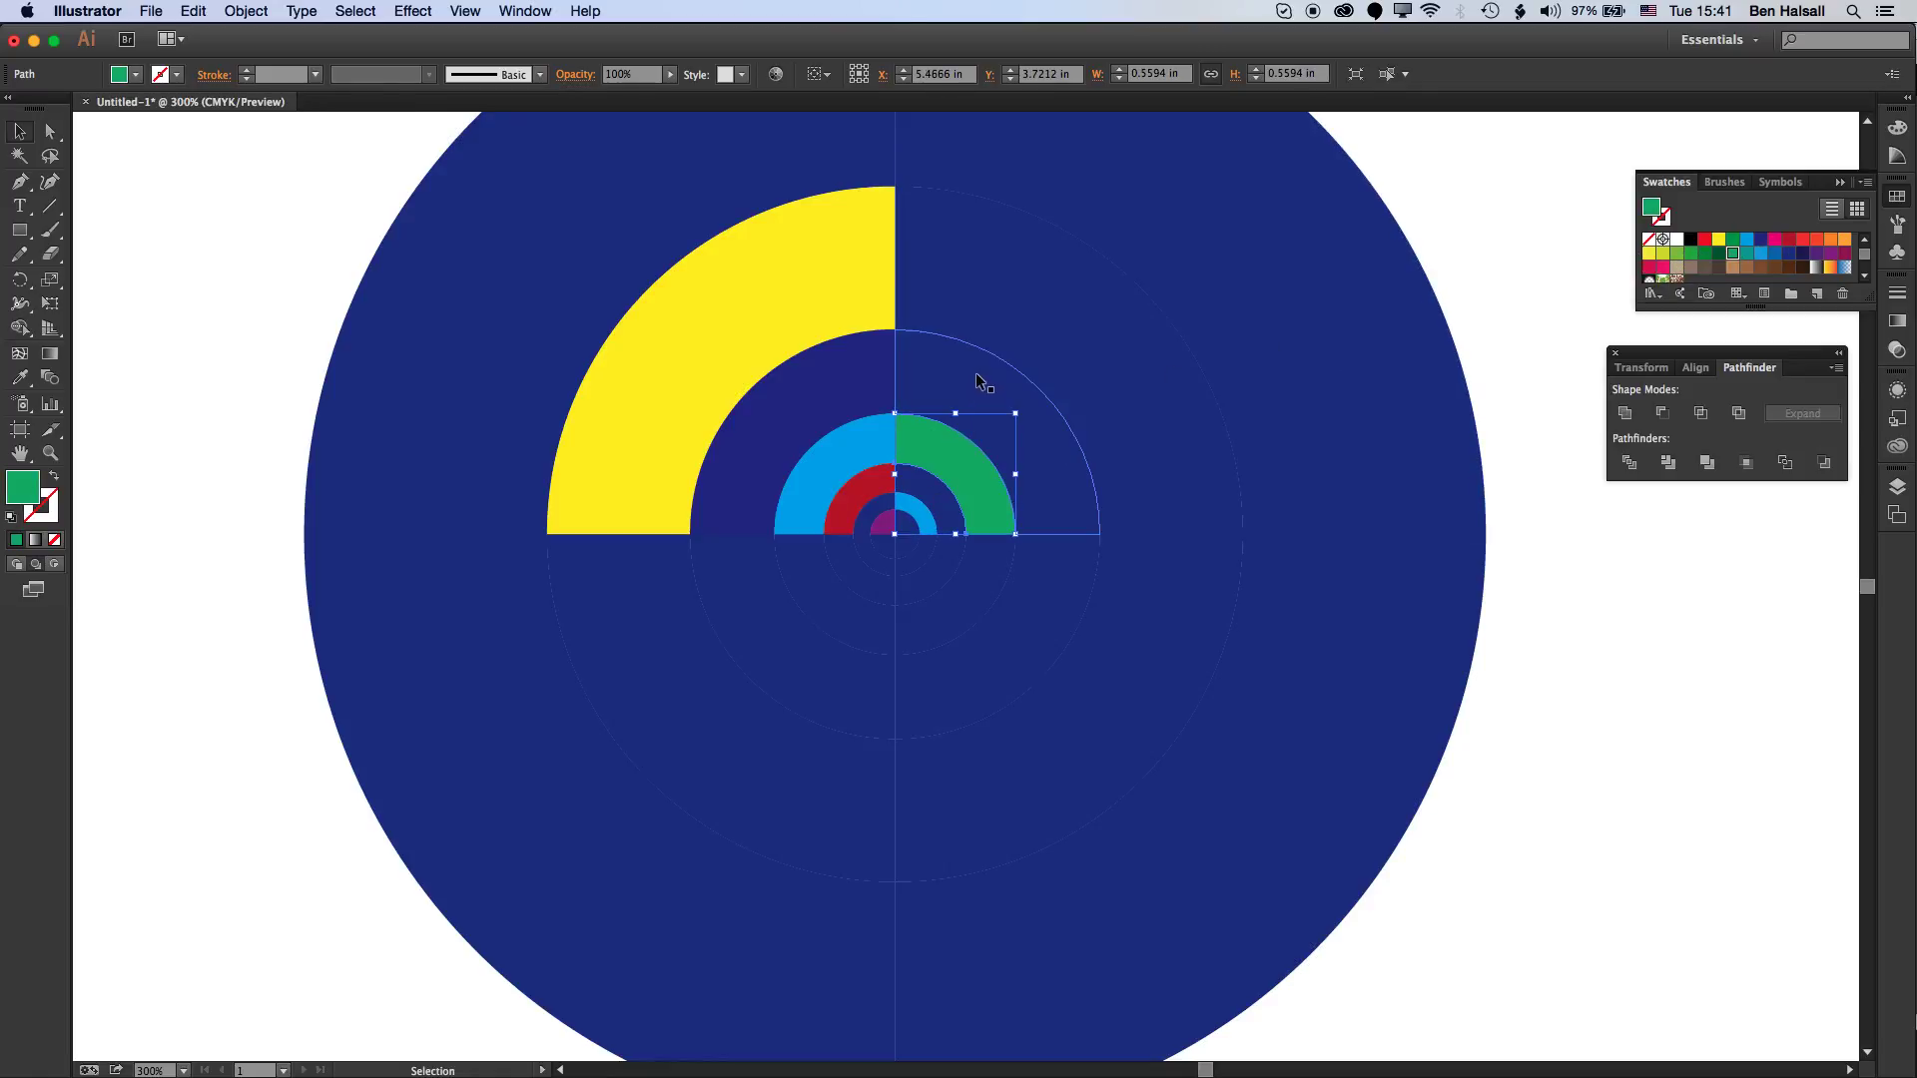
{"action": "left_click", "coordinate": [1676, 253]}
{"action": "left_click", "coordinate": [1027, 311]}
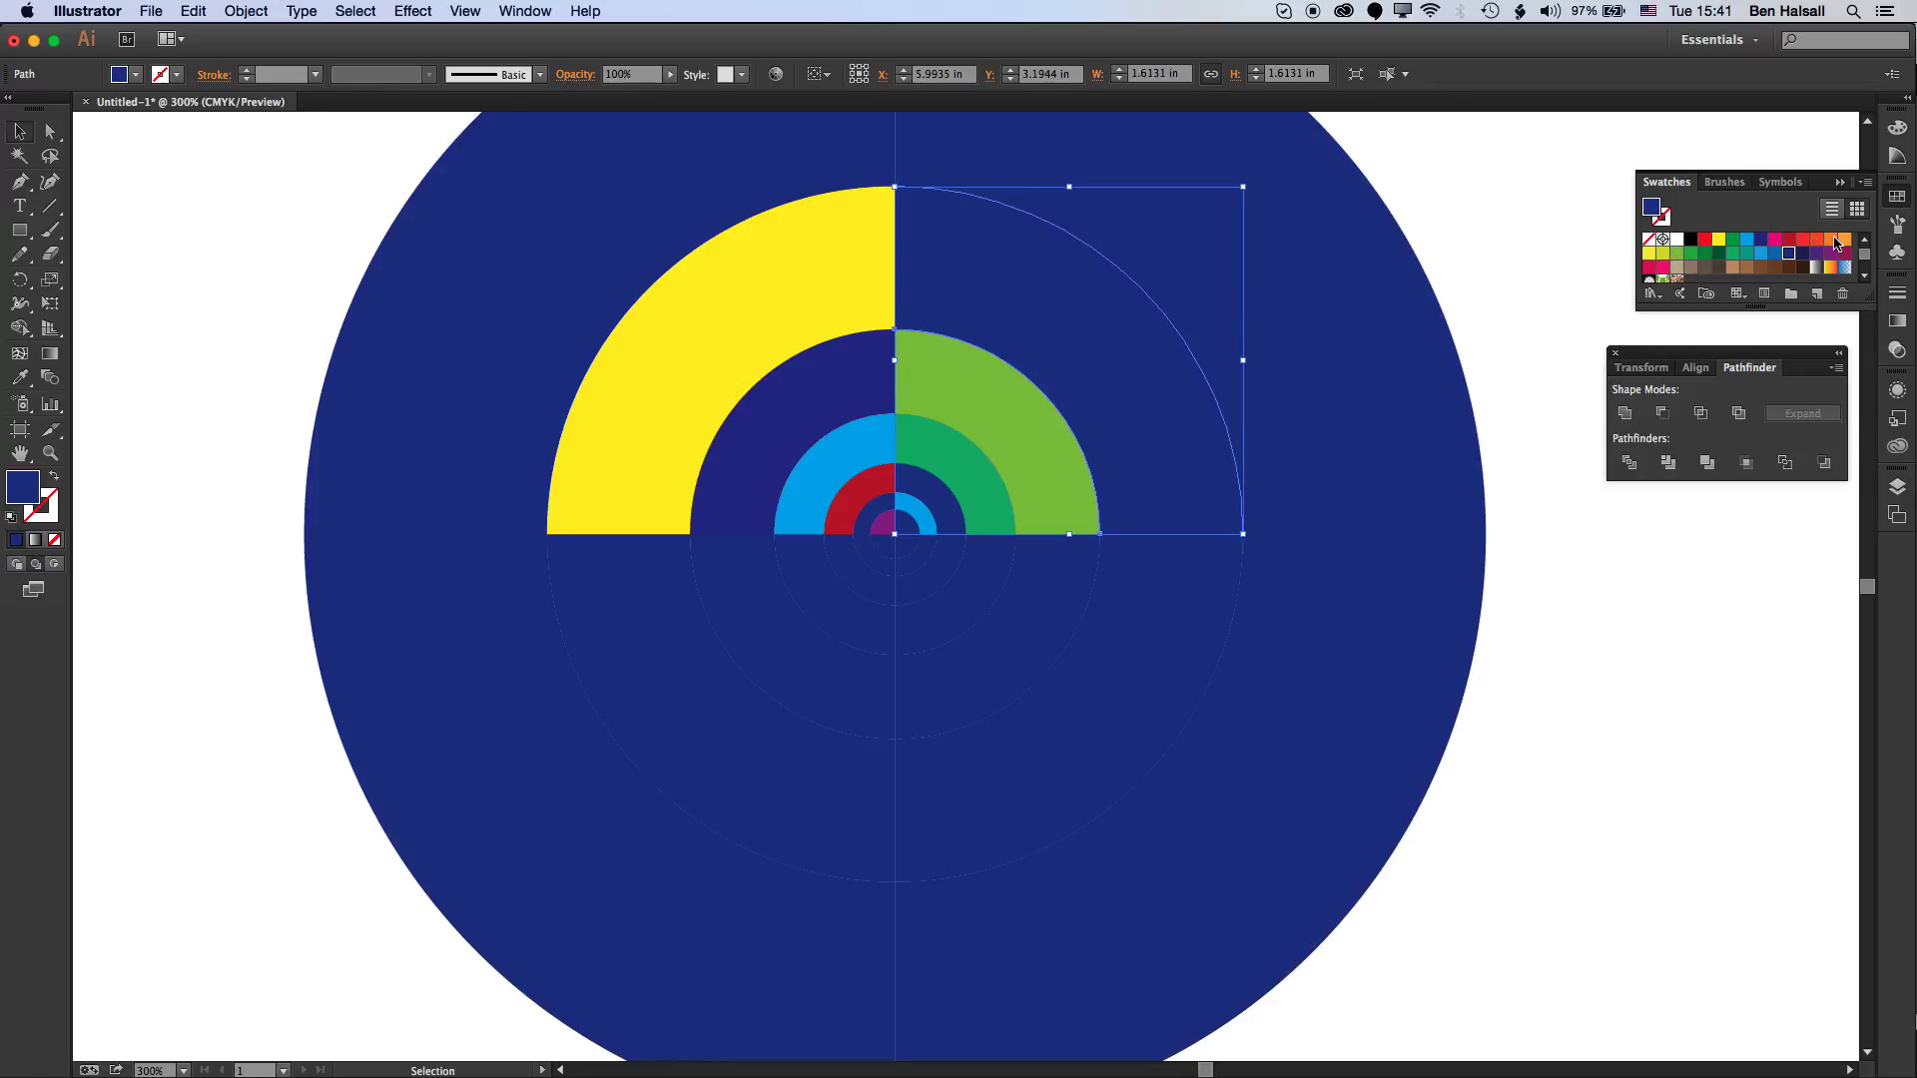
{"action": "left_click", "coordinate": [1835, 242]}
{"action": "left_click", "coordinate": [1239, 229]}
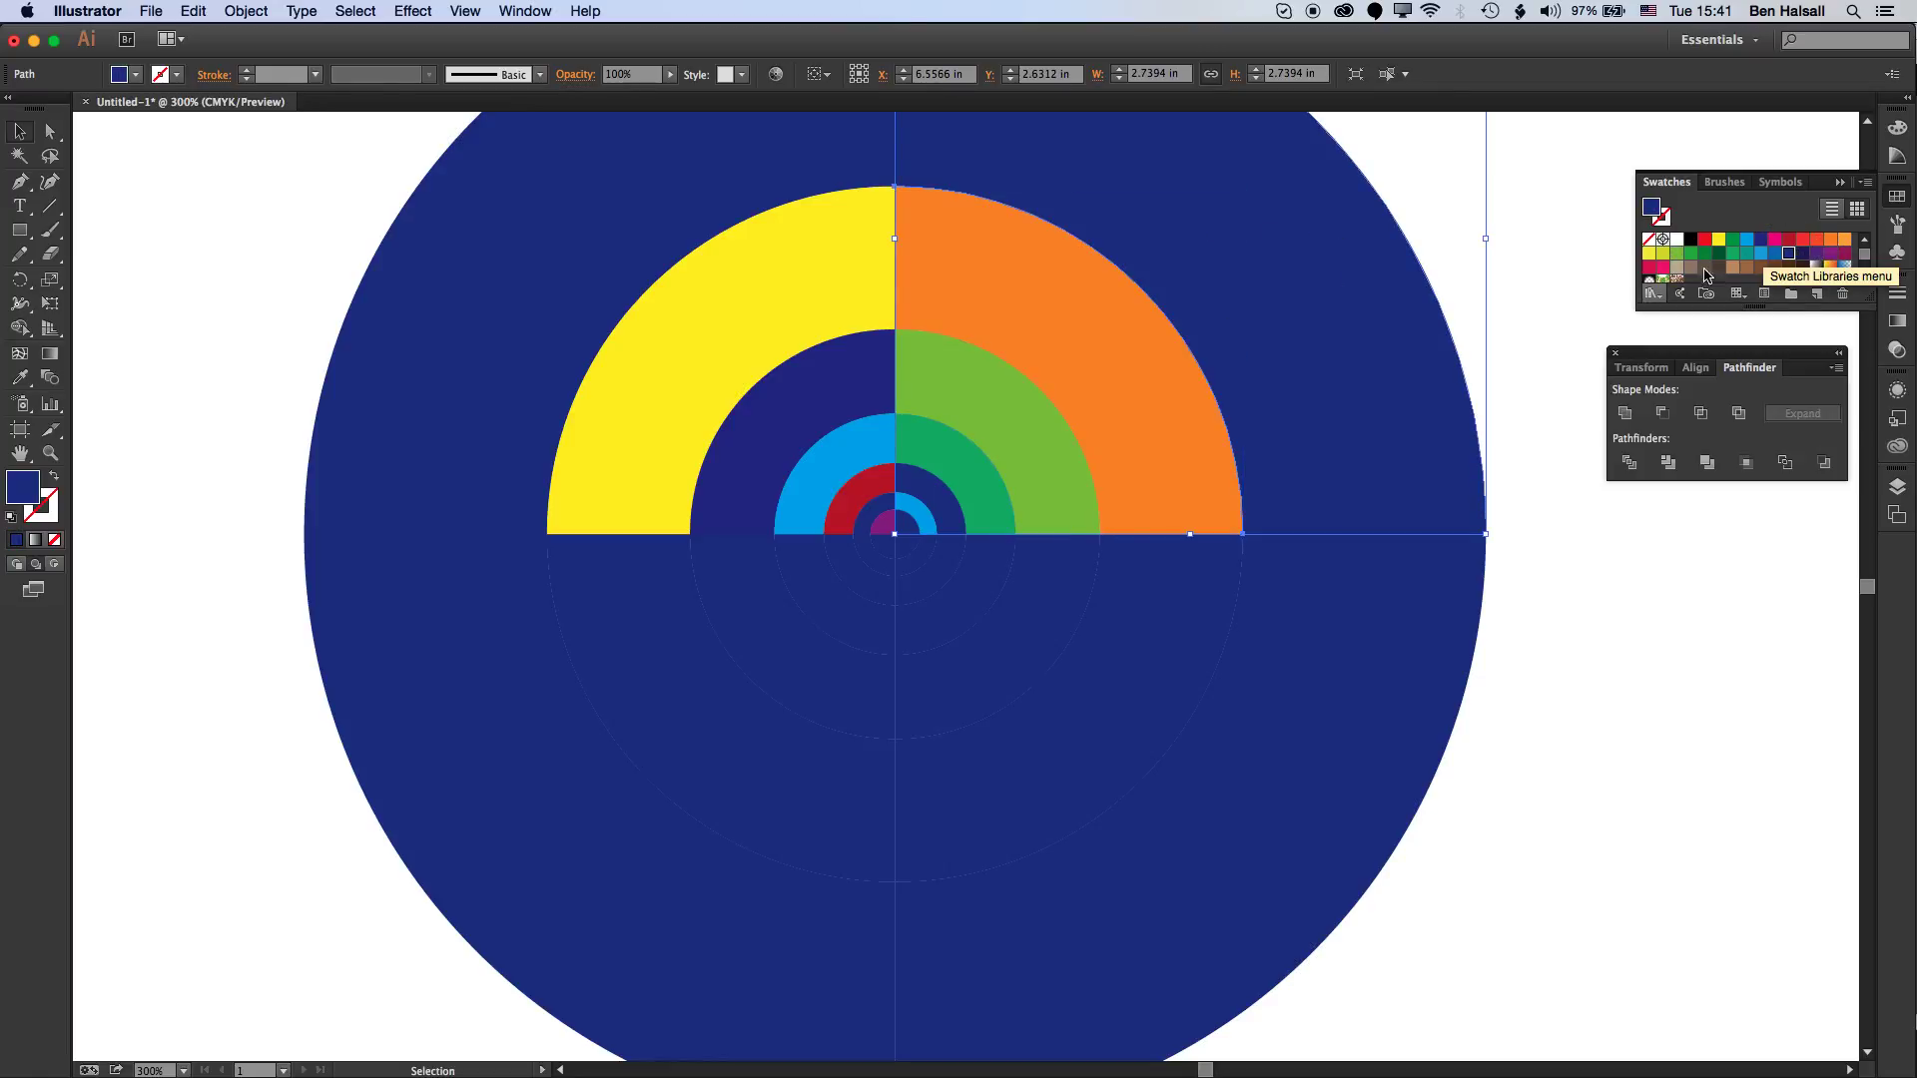
{"action": "left_click", "coordinate": [1676, 254]}
- Recolour the lower-right quarter rings green, red, crimson, orange and tan from outside in
{"action": "left_click", "coordinate": [1260, 704]}
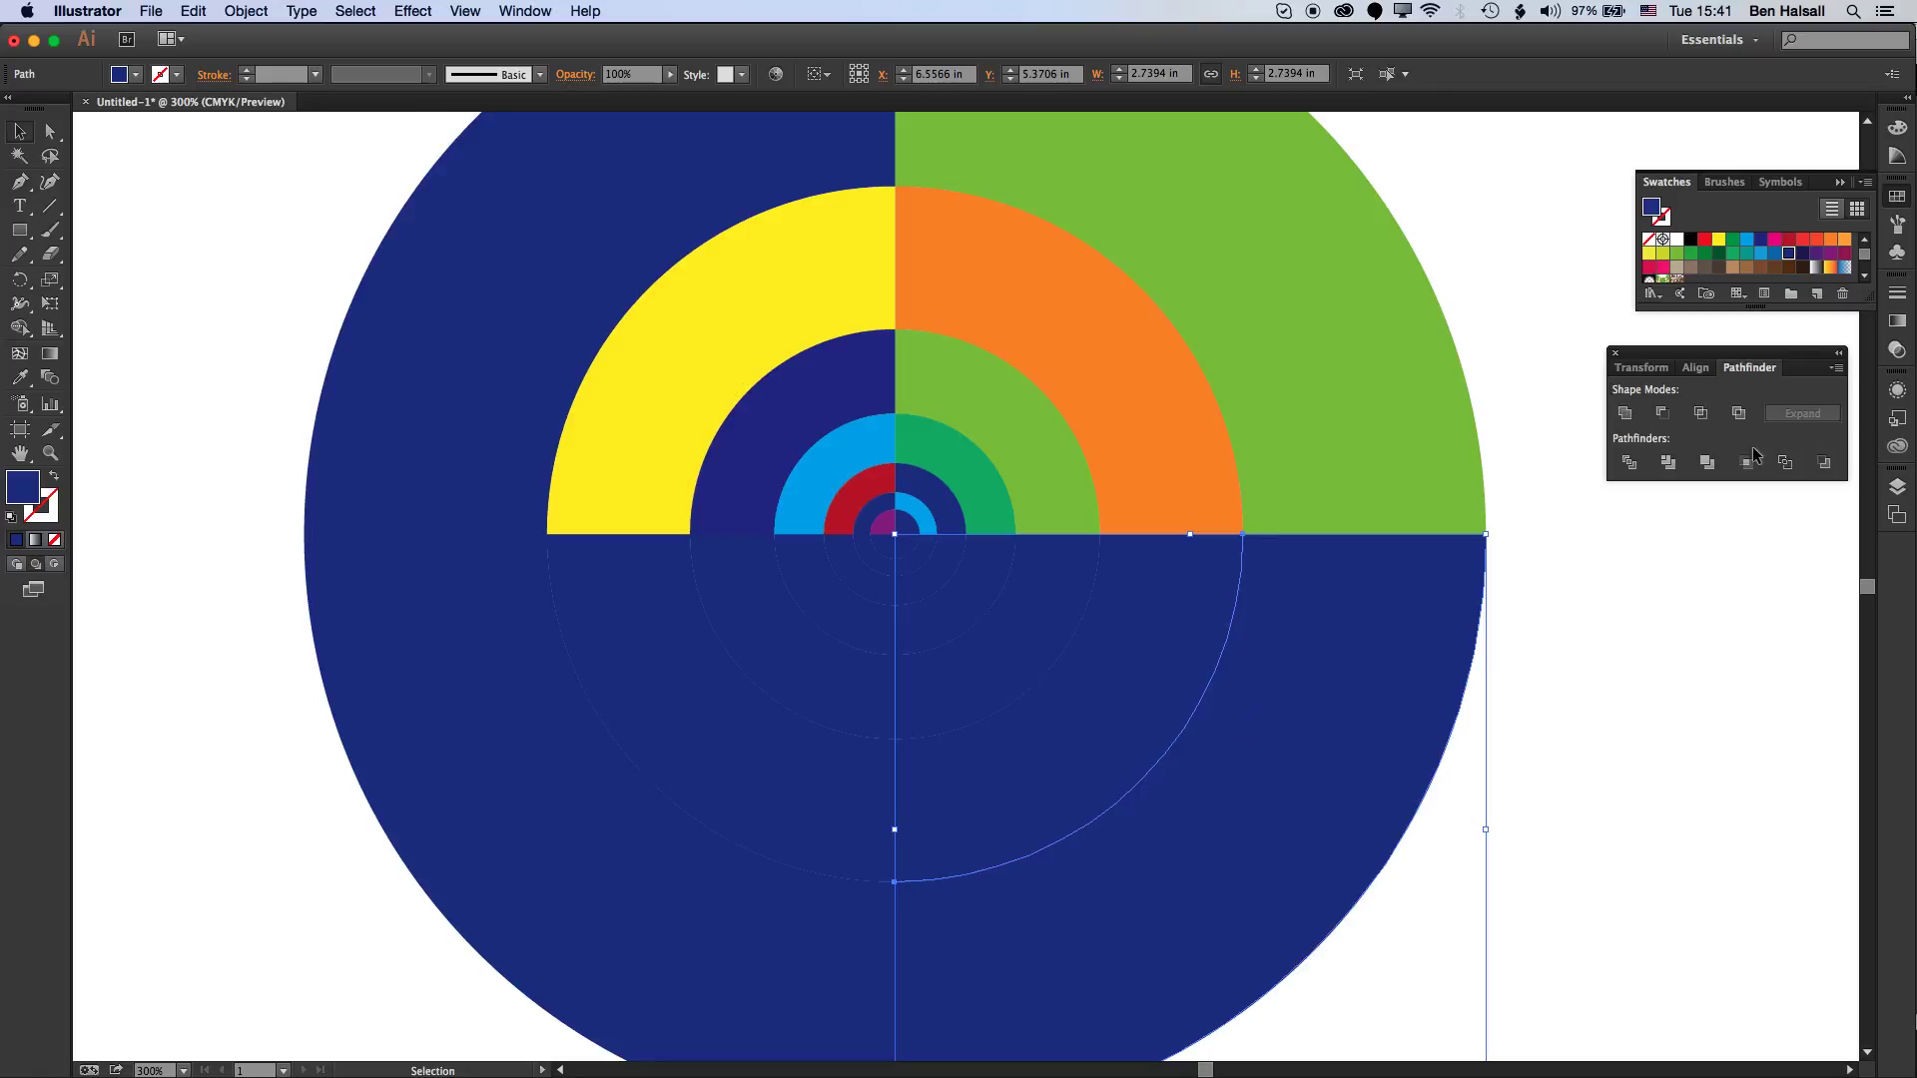
{"action": "left_click", "coordinate": [1732, 252]}
{"action": "left_click", "coordinate": [1159, 669]}
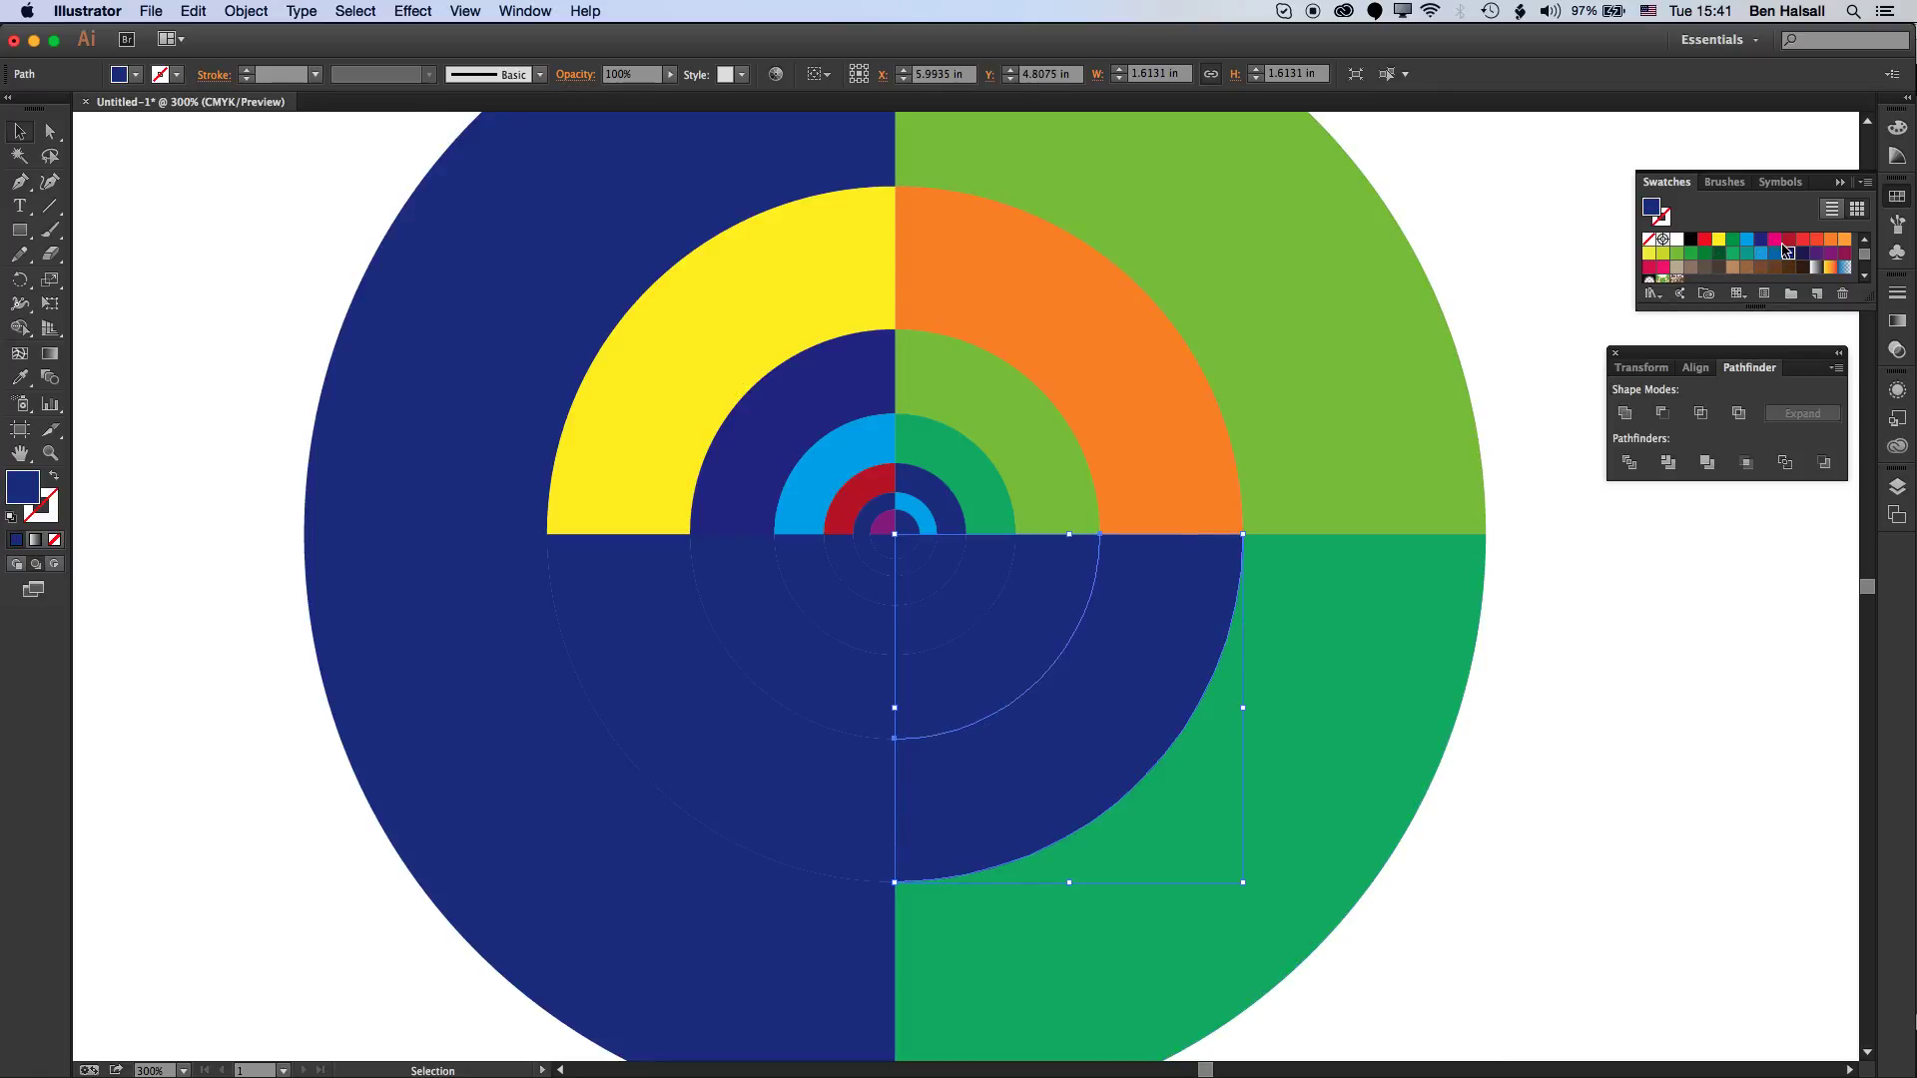
{"action": "left_click", "coordinate": [1788, 239]}
{"action": "left_click", "coordinate": [1066, 611]}
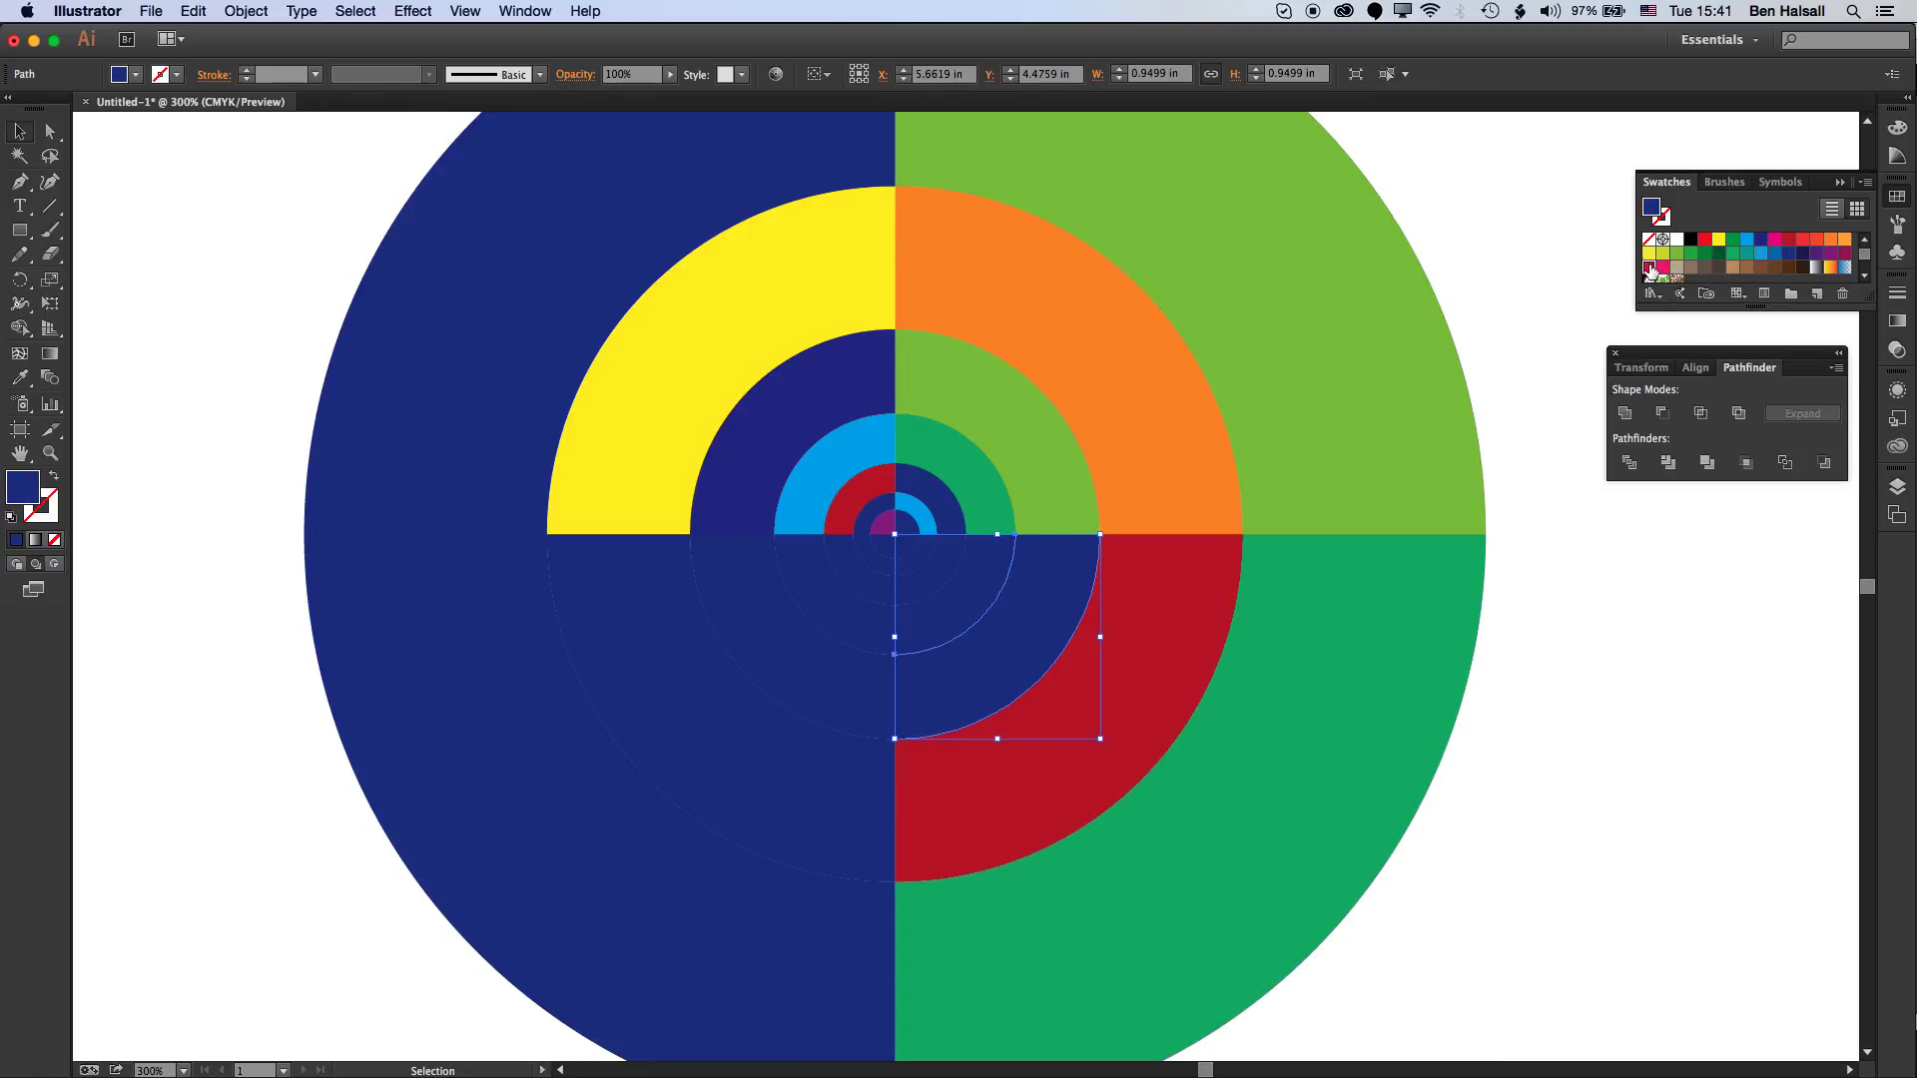
{"action": "left_click", "coordinate": [1649, 267]}
{"action": "left_click", "coordinate": [982, 587]}
{"action": "left_click", "coordinate": [1845, 239]}
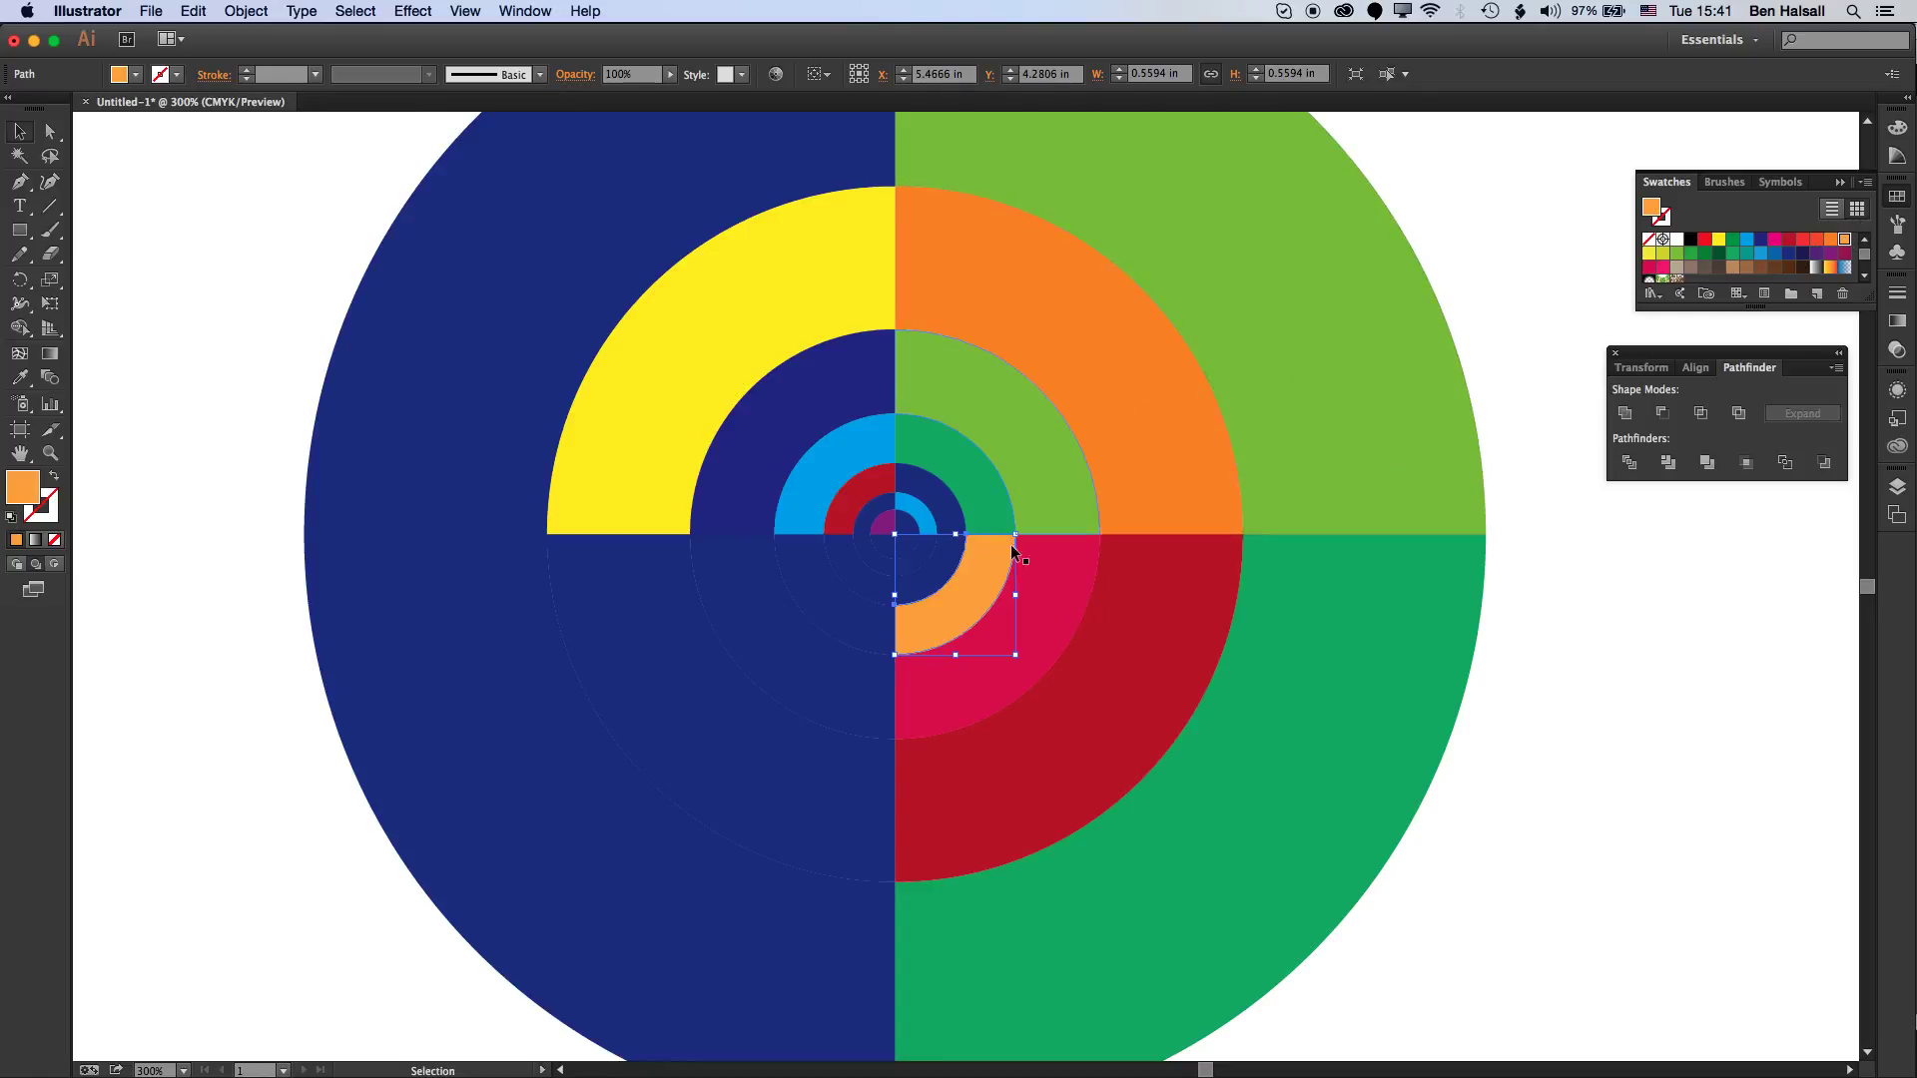
{"action": "left_click", "coordinate": [932, 581]}
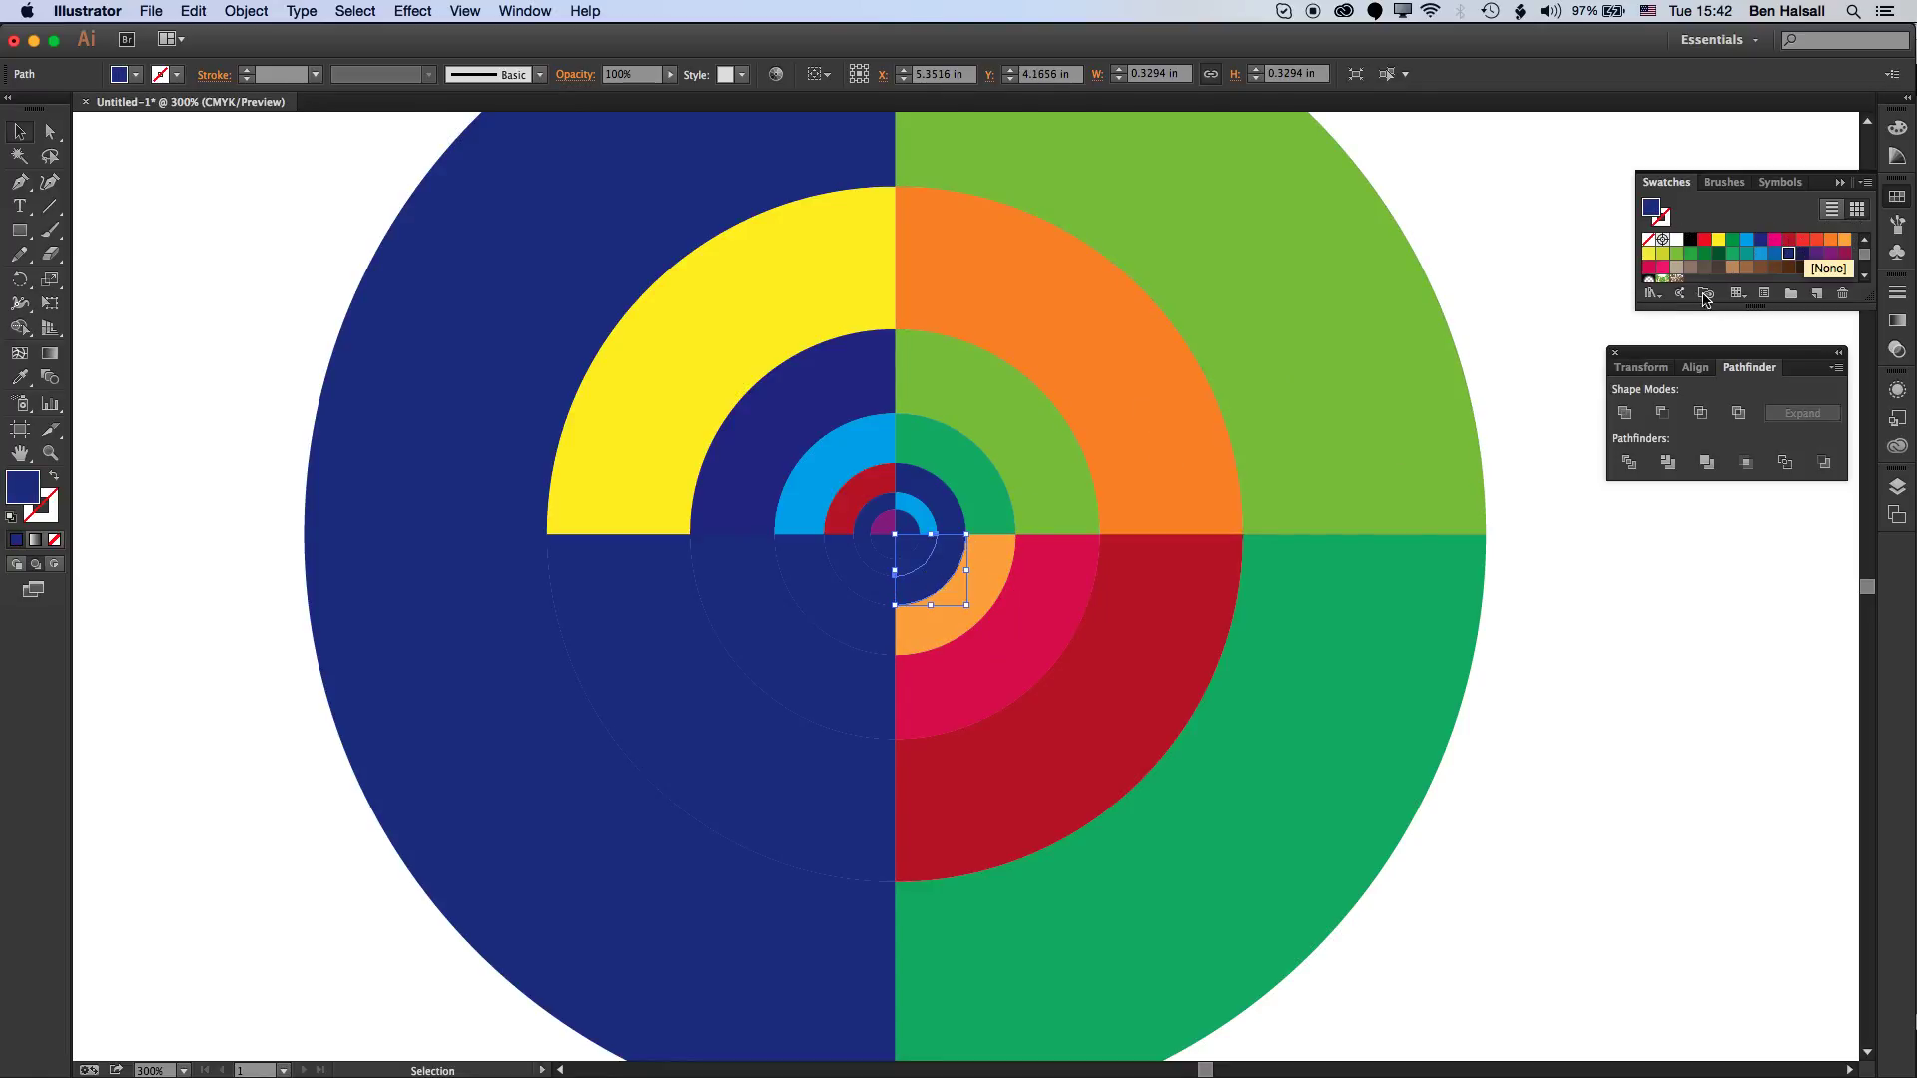
{"action": "left_click", "coordinate": [1732, 266]}
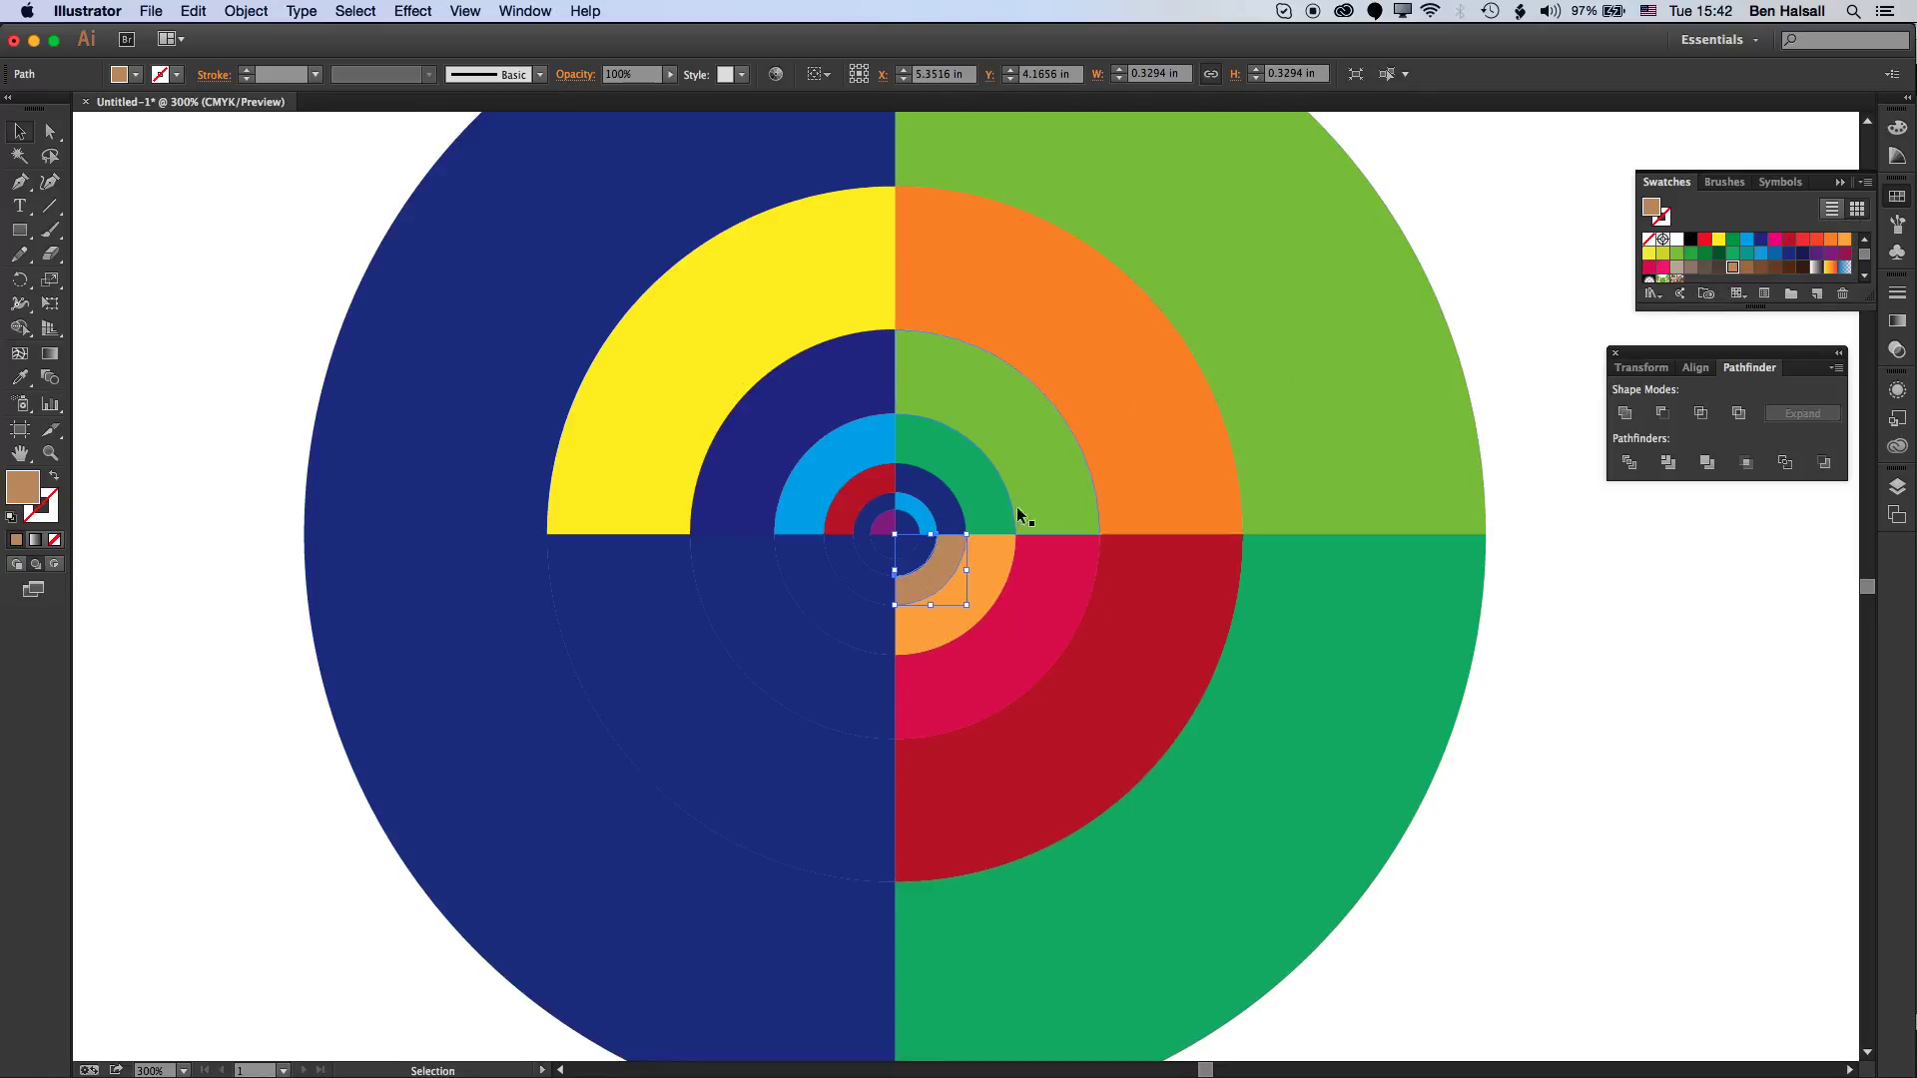
- Recolour the lower-left quarters tan, crimson, orange, dark green and orange, and the outer upper-left green
{"action": "left_click", "coordinate": [906, 551]}
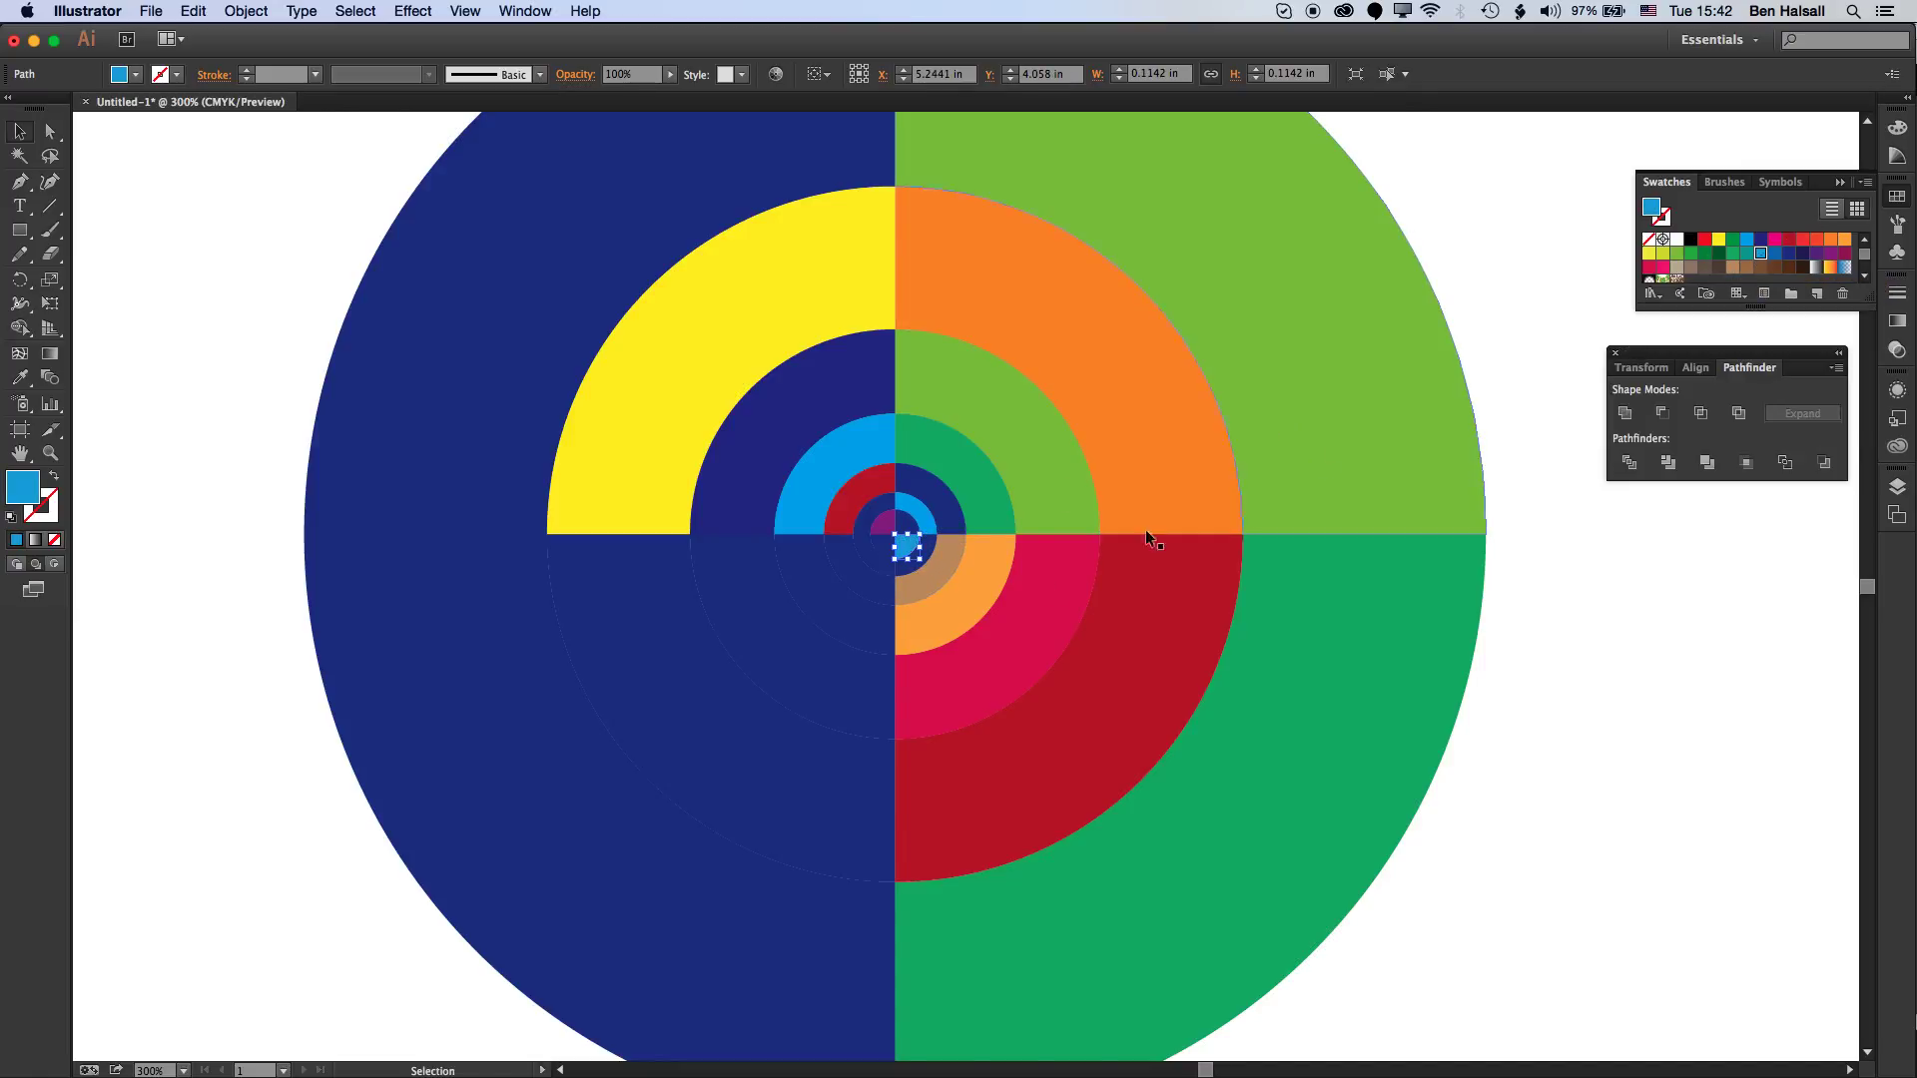
{"action": "left_click", "coordinate": [872, 560]}
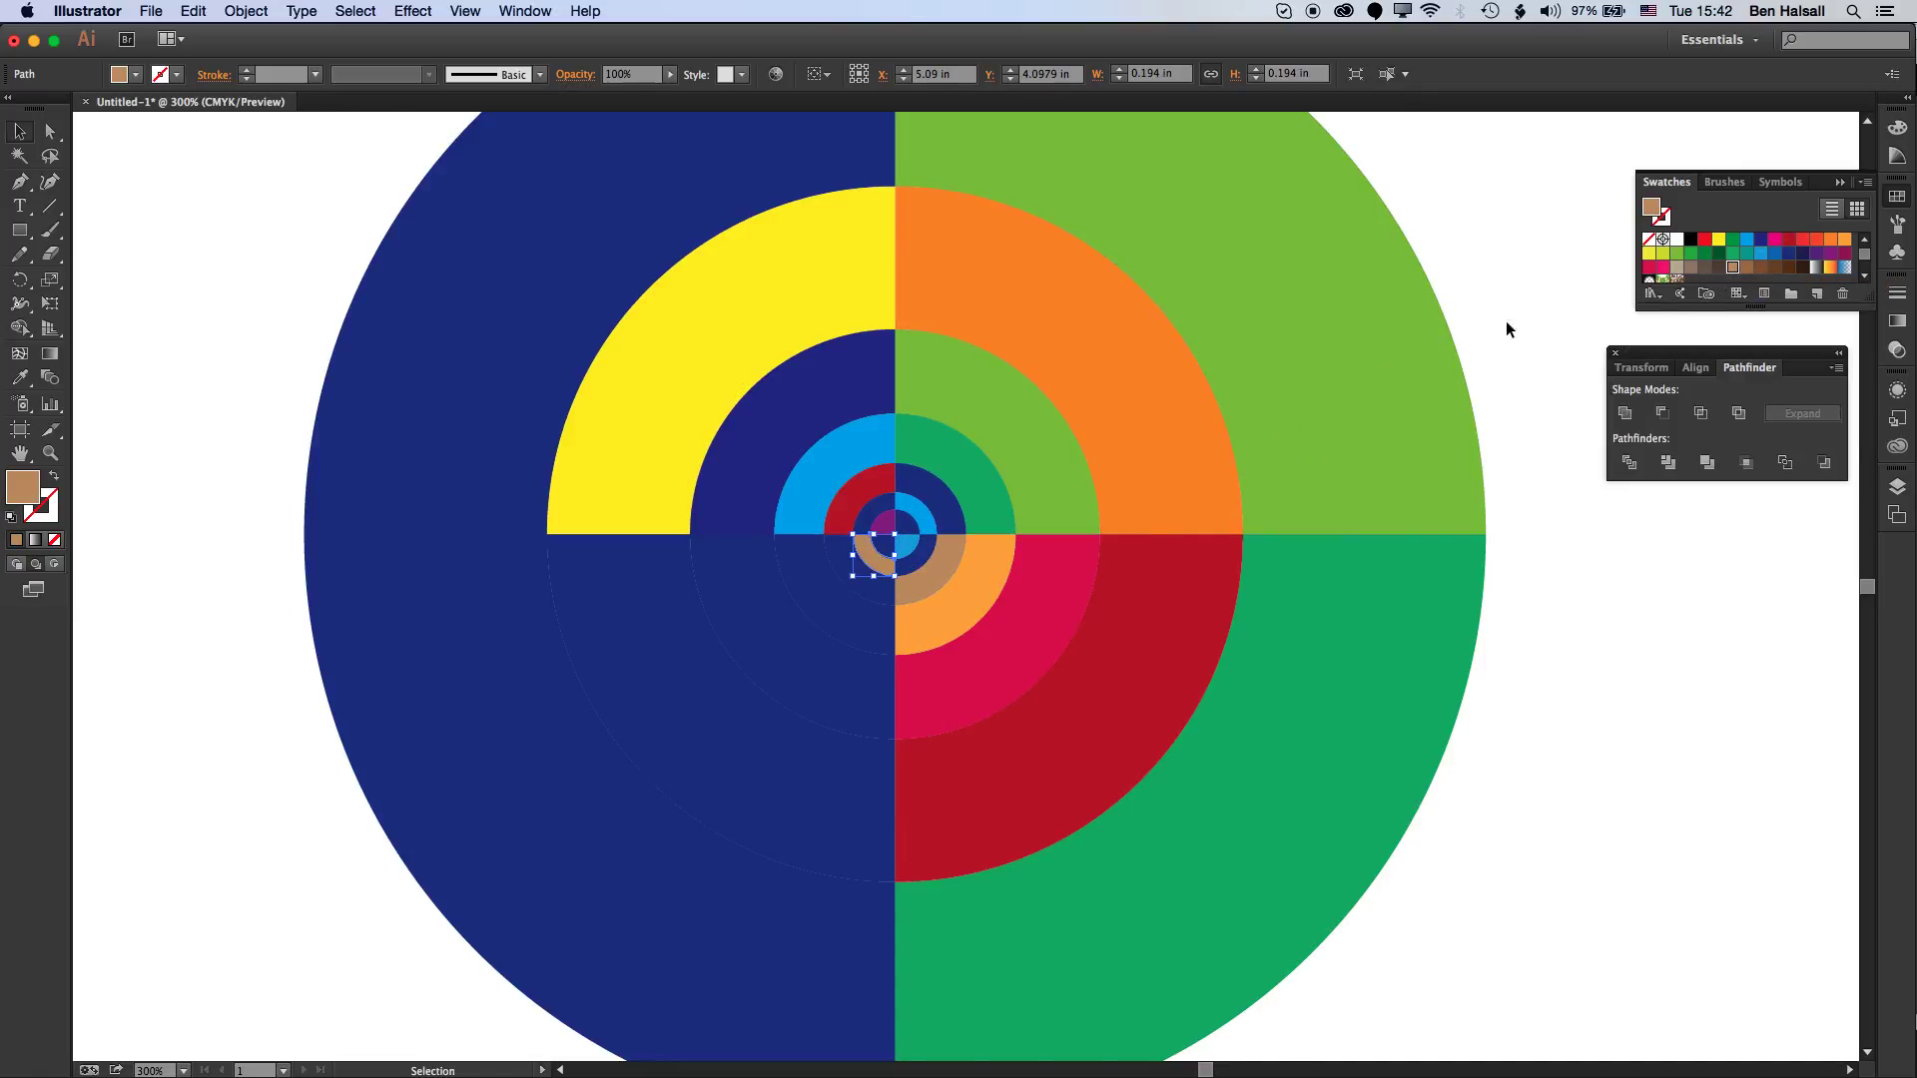
{"action": "left_click", "coordinate": [806, 583]}
{"action": "left_click", "coordinate": [1790, 243]}
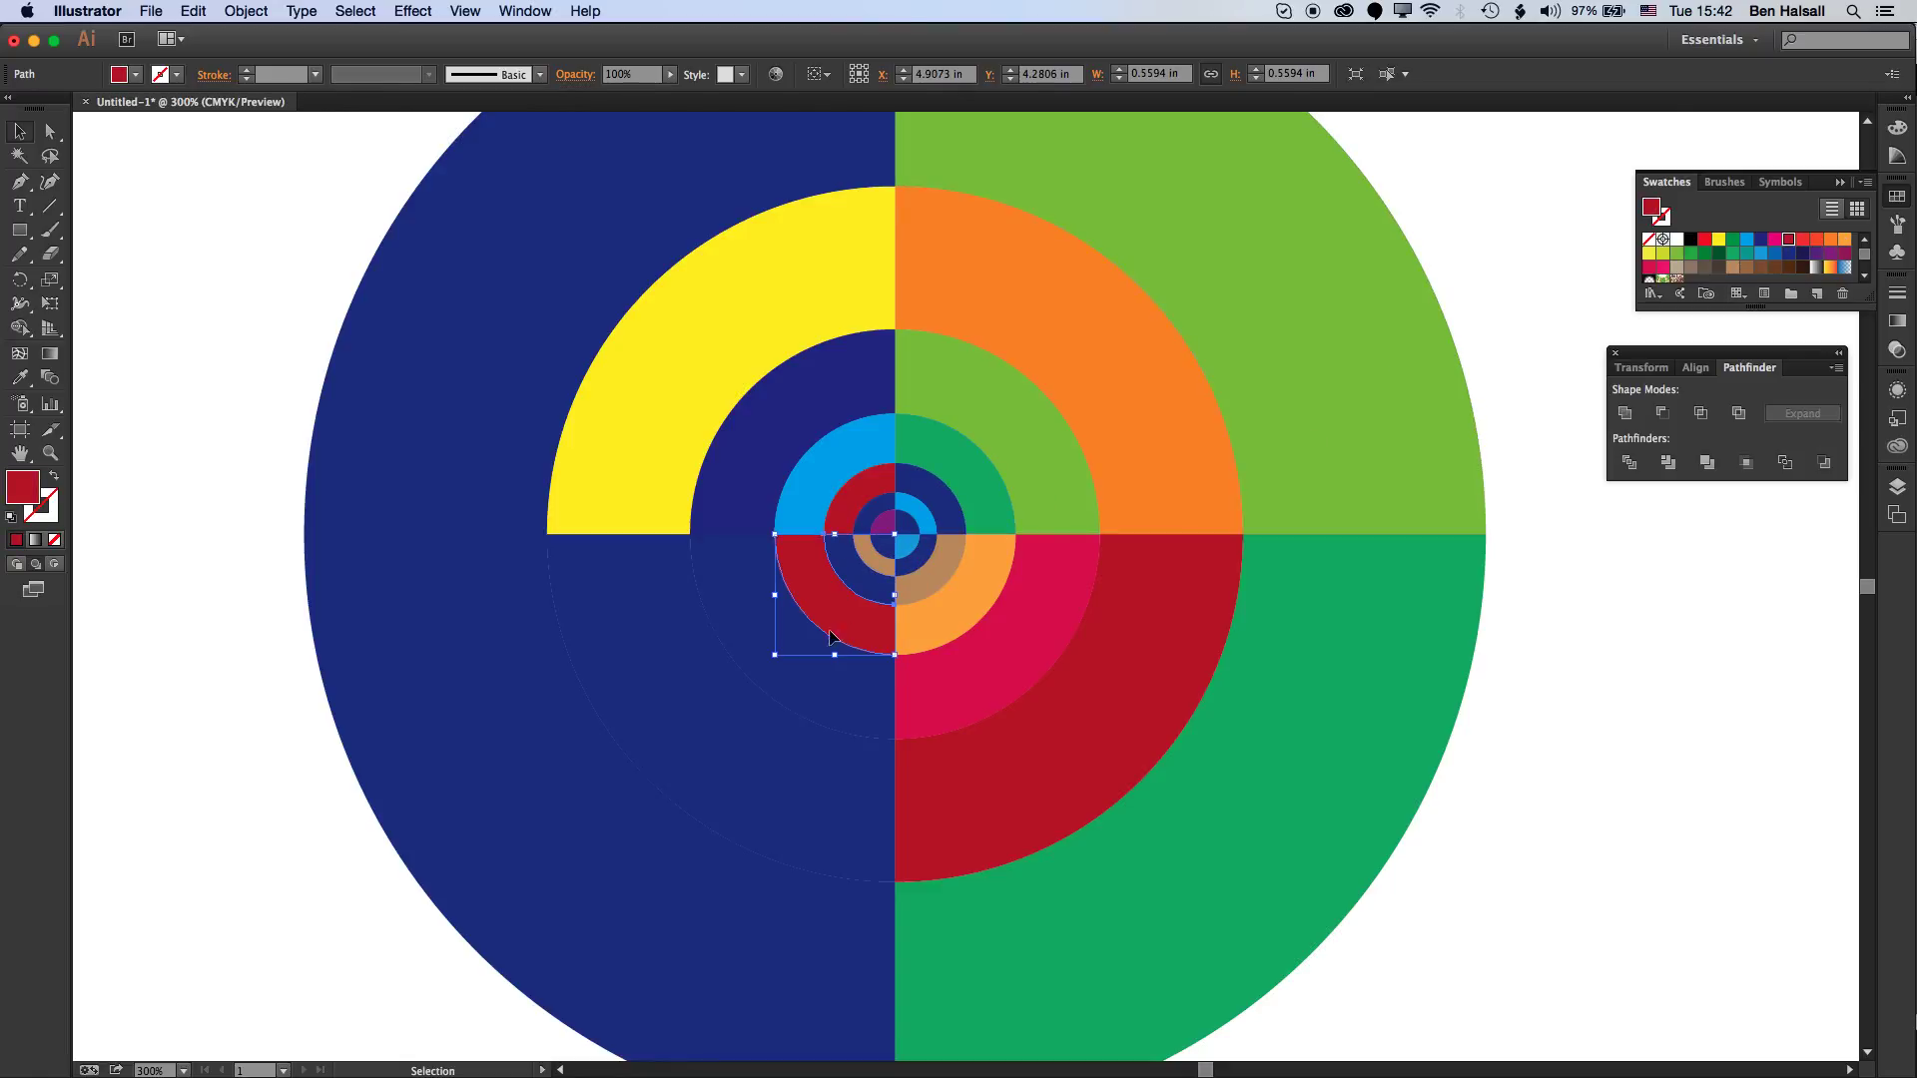
{"action": "left_click", "coordinate": [746, 614]}
{"action": "left_click", "coordinate": [1825, 245]}
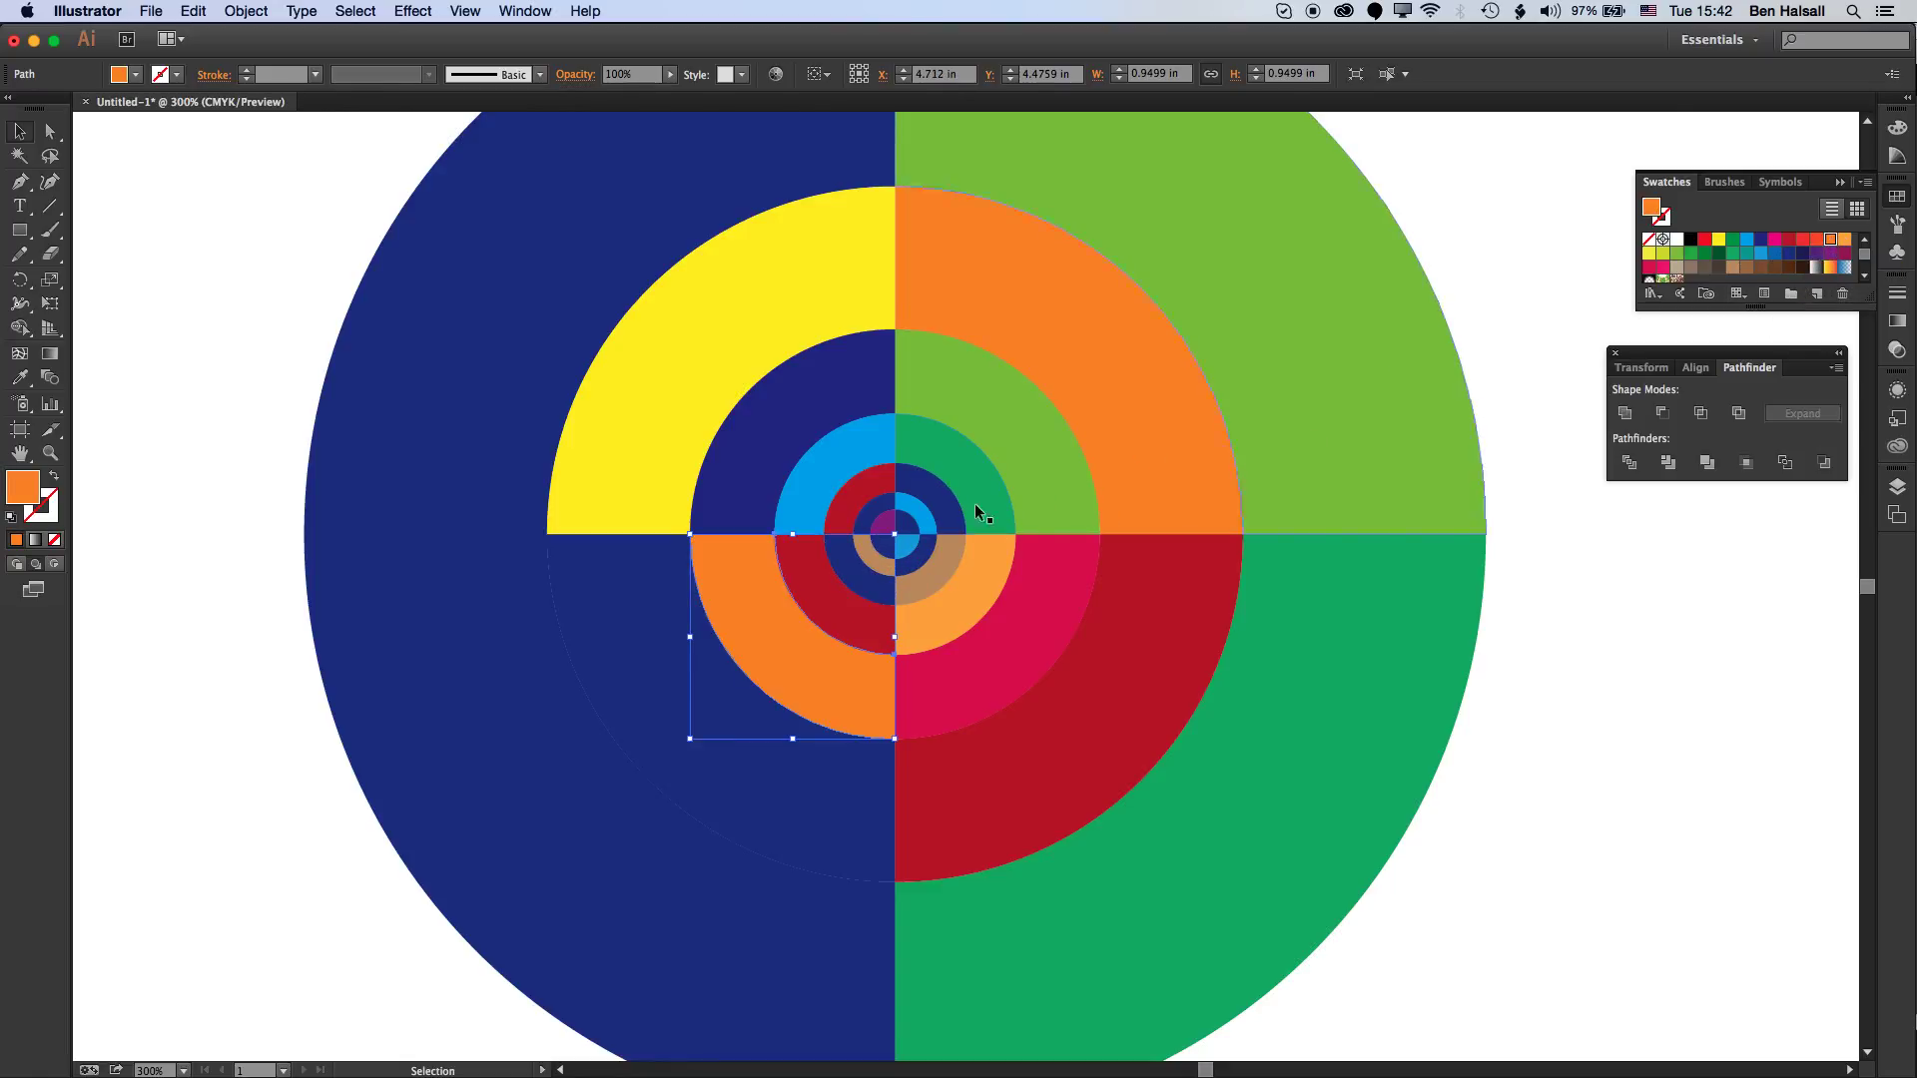
{"action": "left_click", "coordinate": [606, 611]}
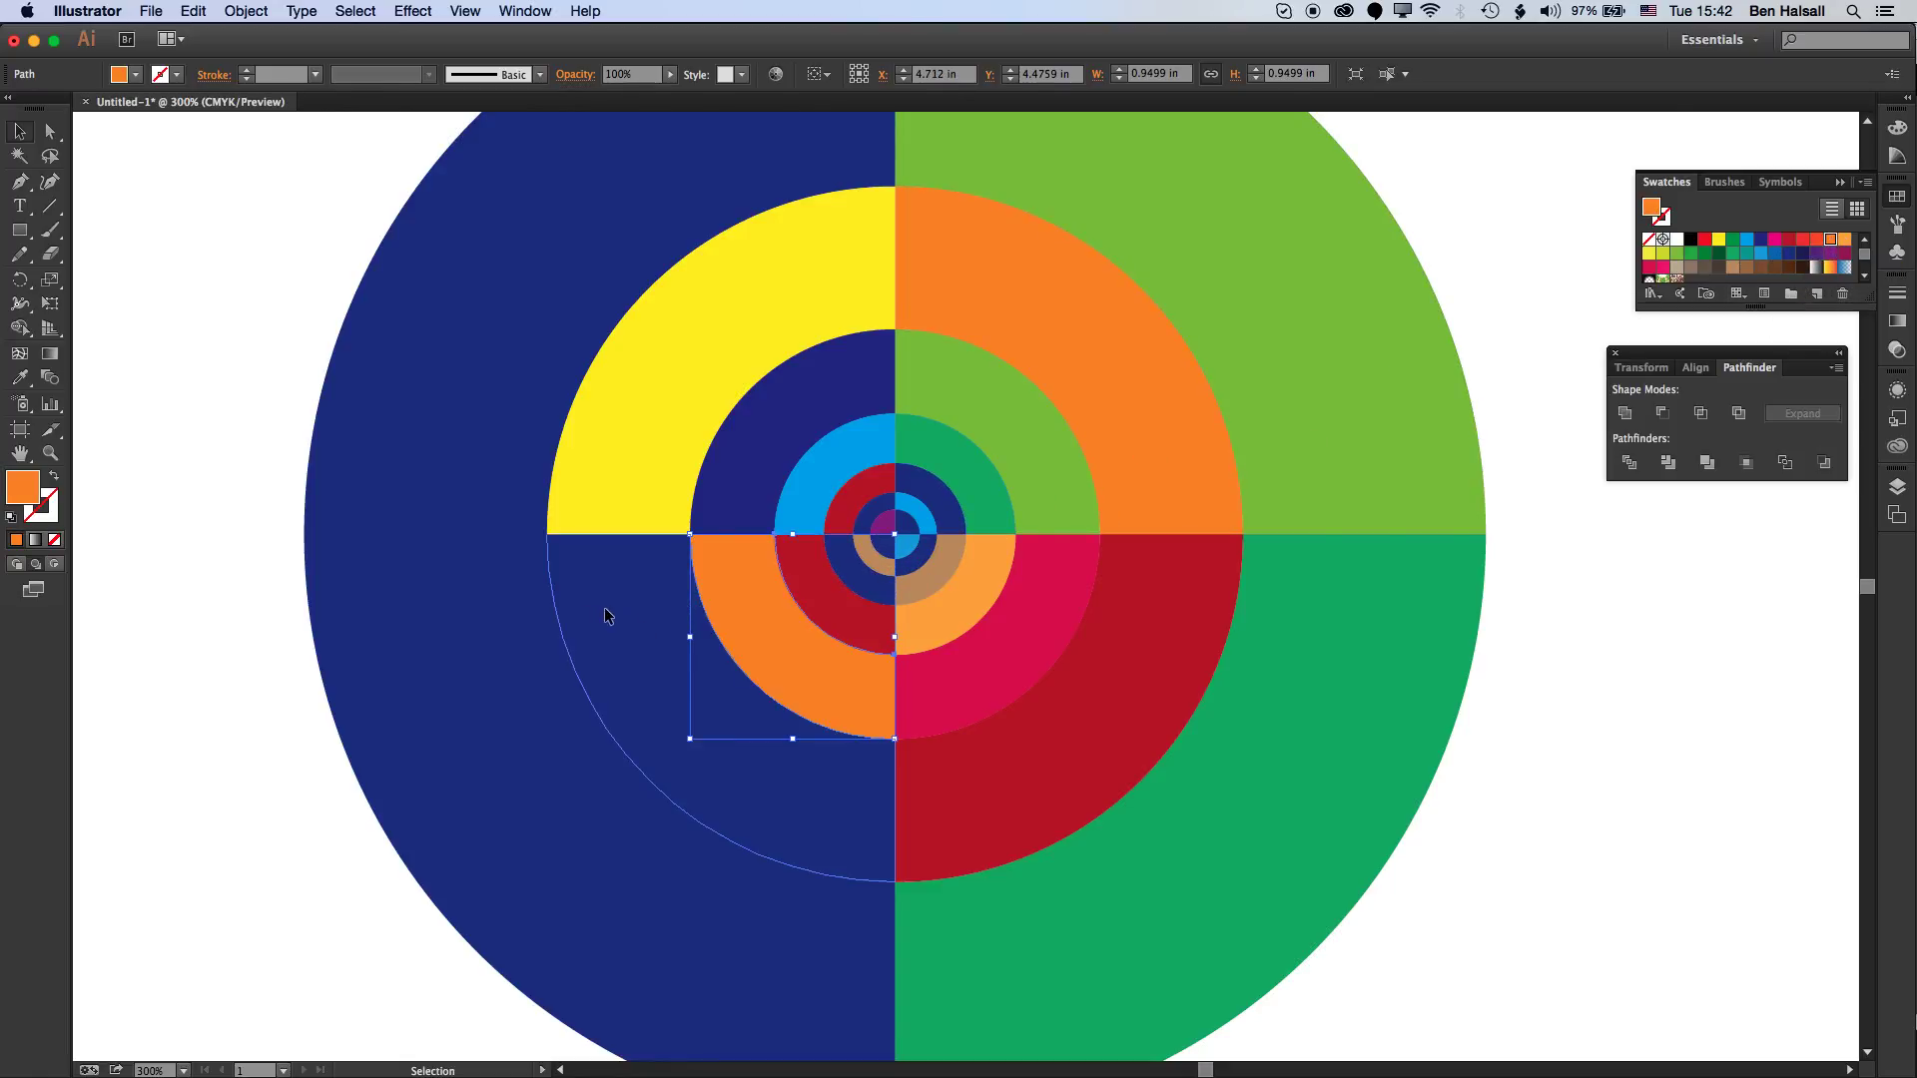
{"action": "left_click", "coordinate": [1706, 254]}
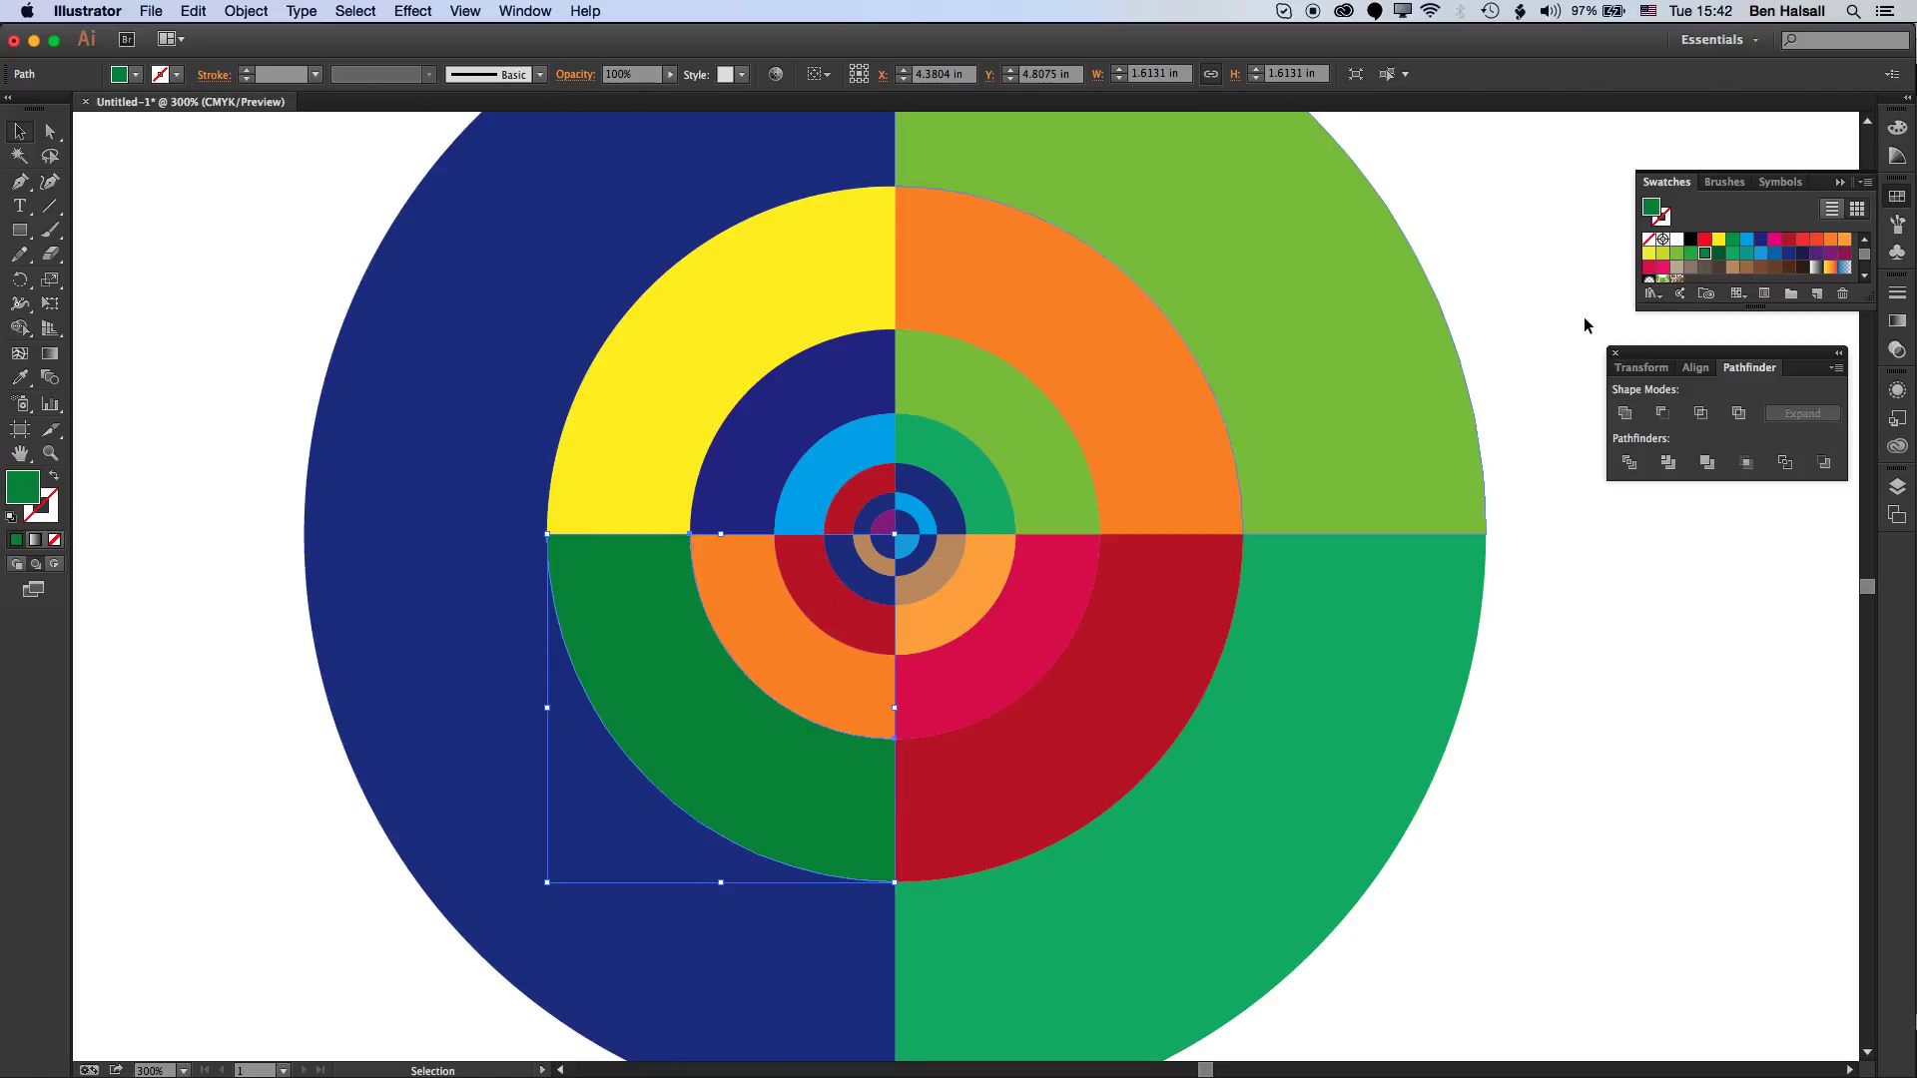
{"action": "left_click", "coordinate": [406, 544]}
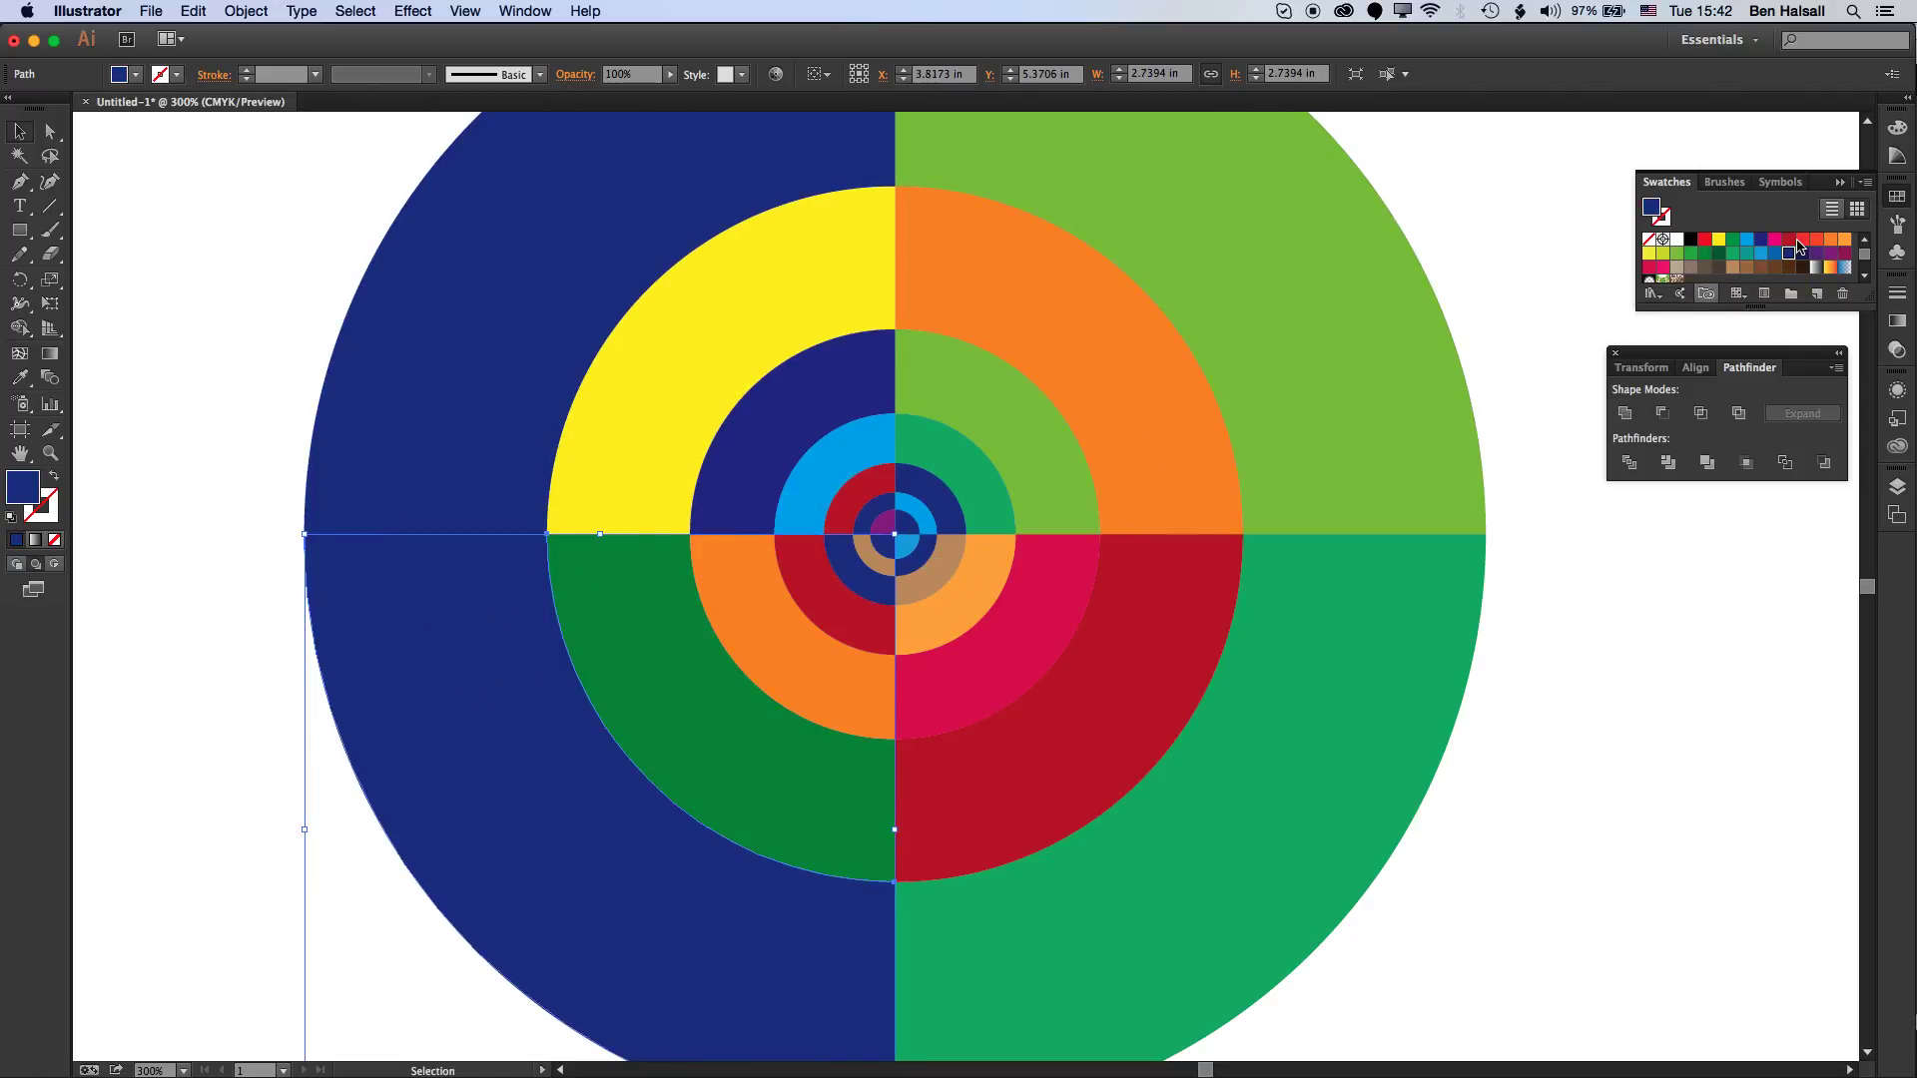
{"action": "left_click", "coordinate": [1827, 245]}
{"action": "left_click", "coordinate": [526, 265]}
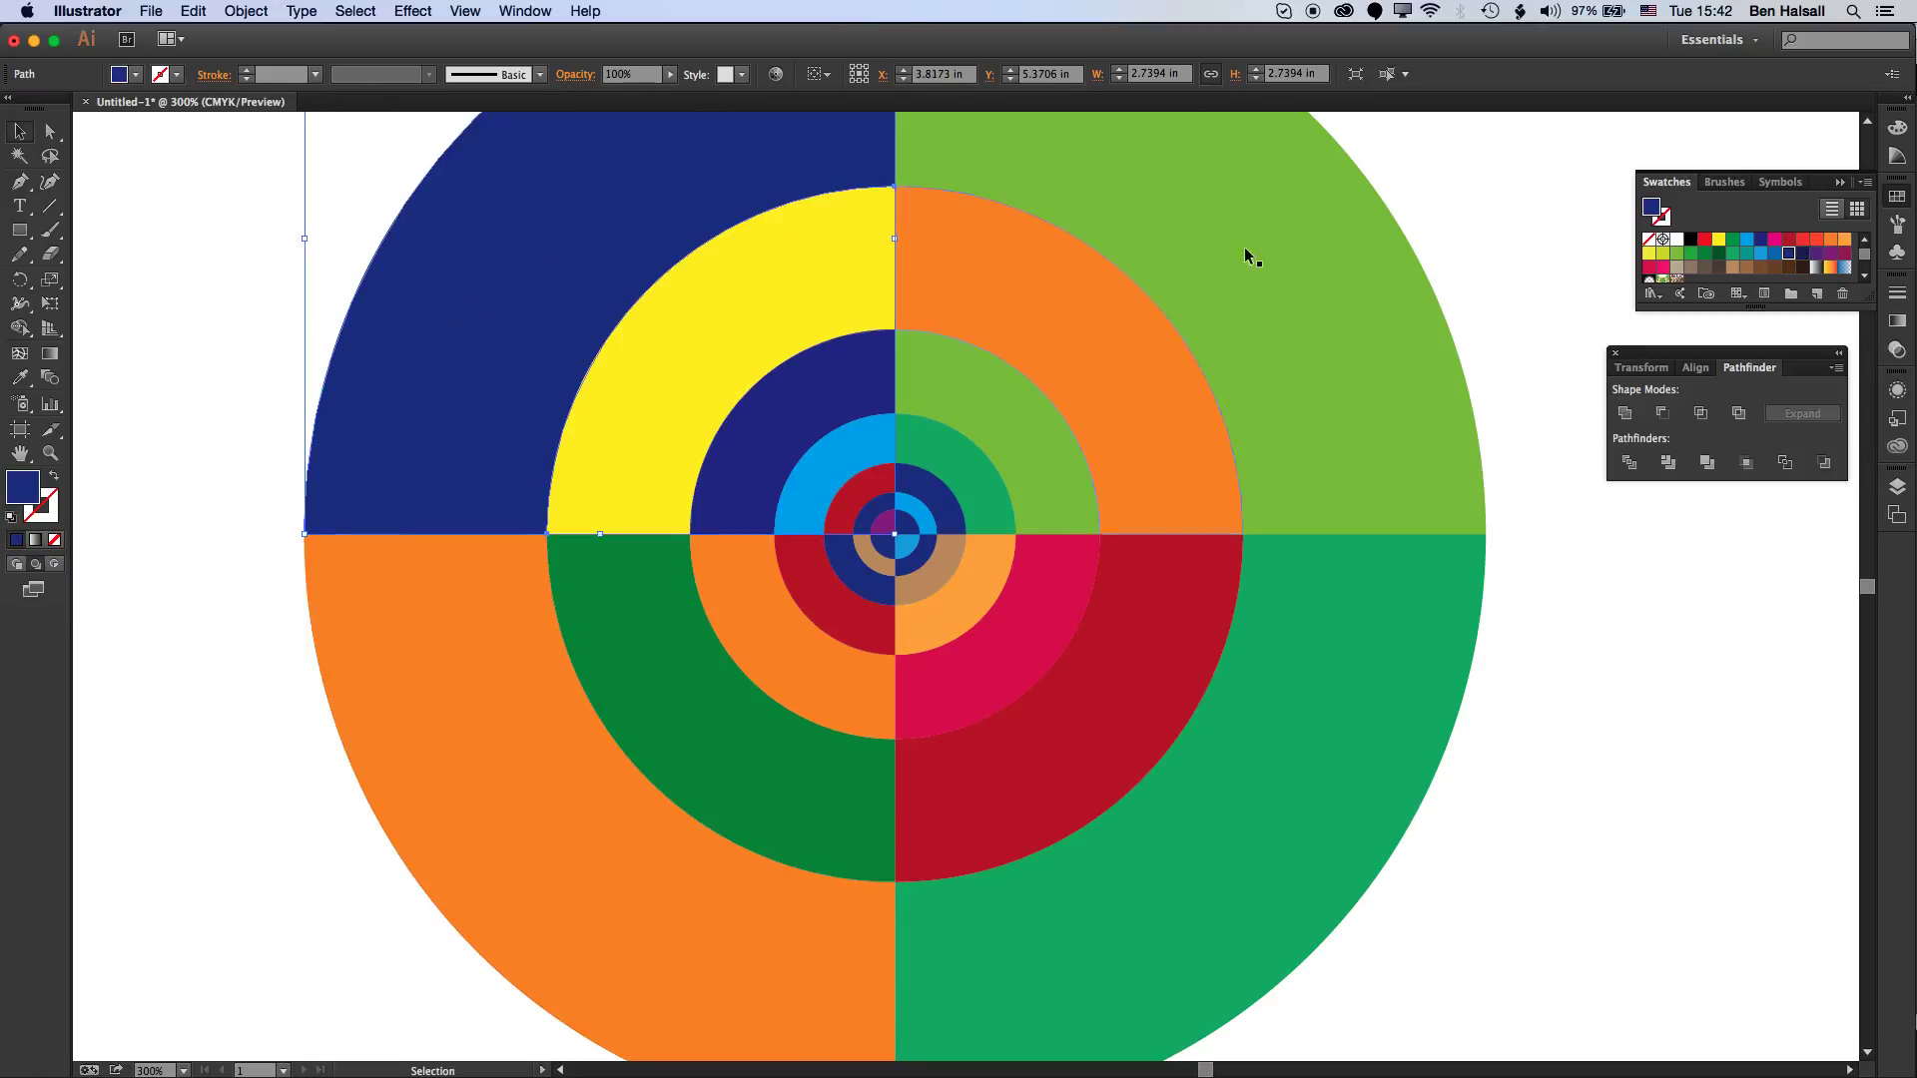
{"action": "left_click", "coordinate": [1730, 253]}
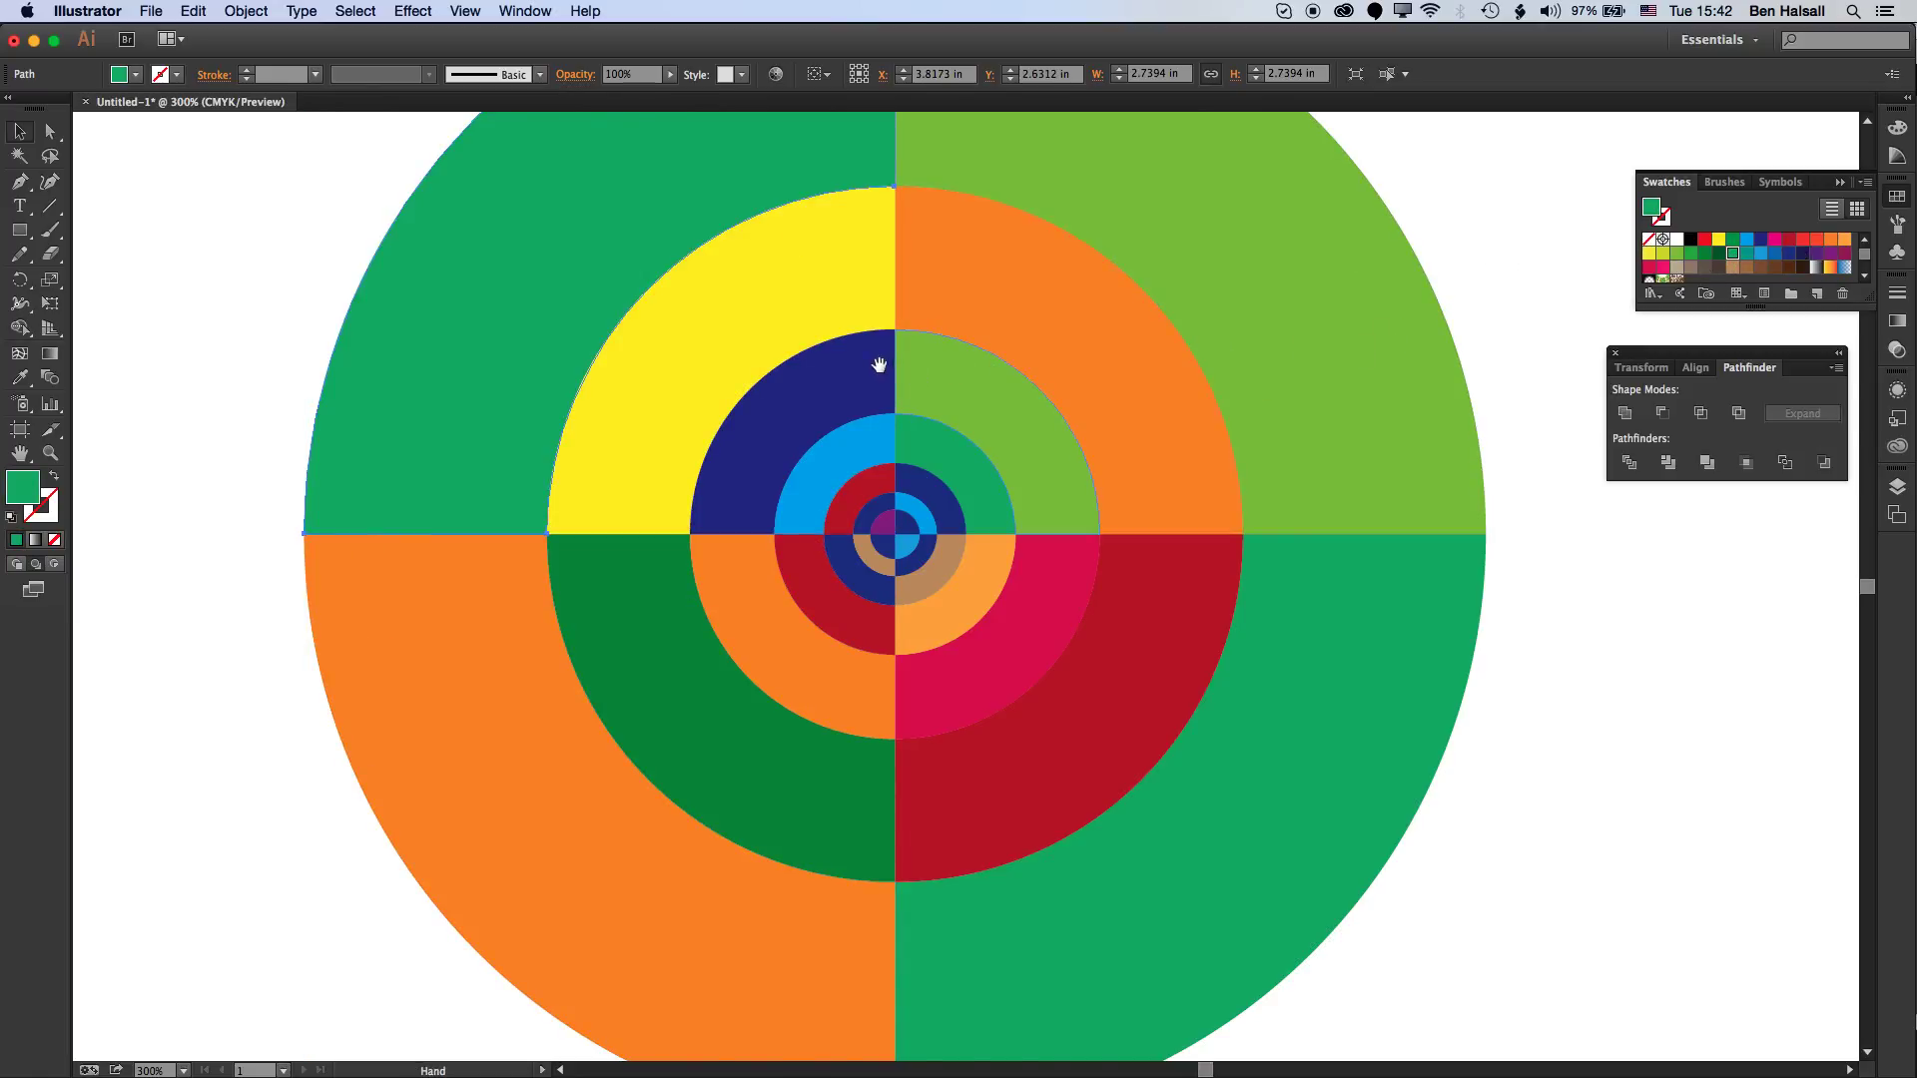
{"action": "scroll", "coordinate": [878, 376], "scroll_direction": "down", "scroll_amount": 3}
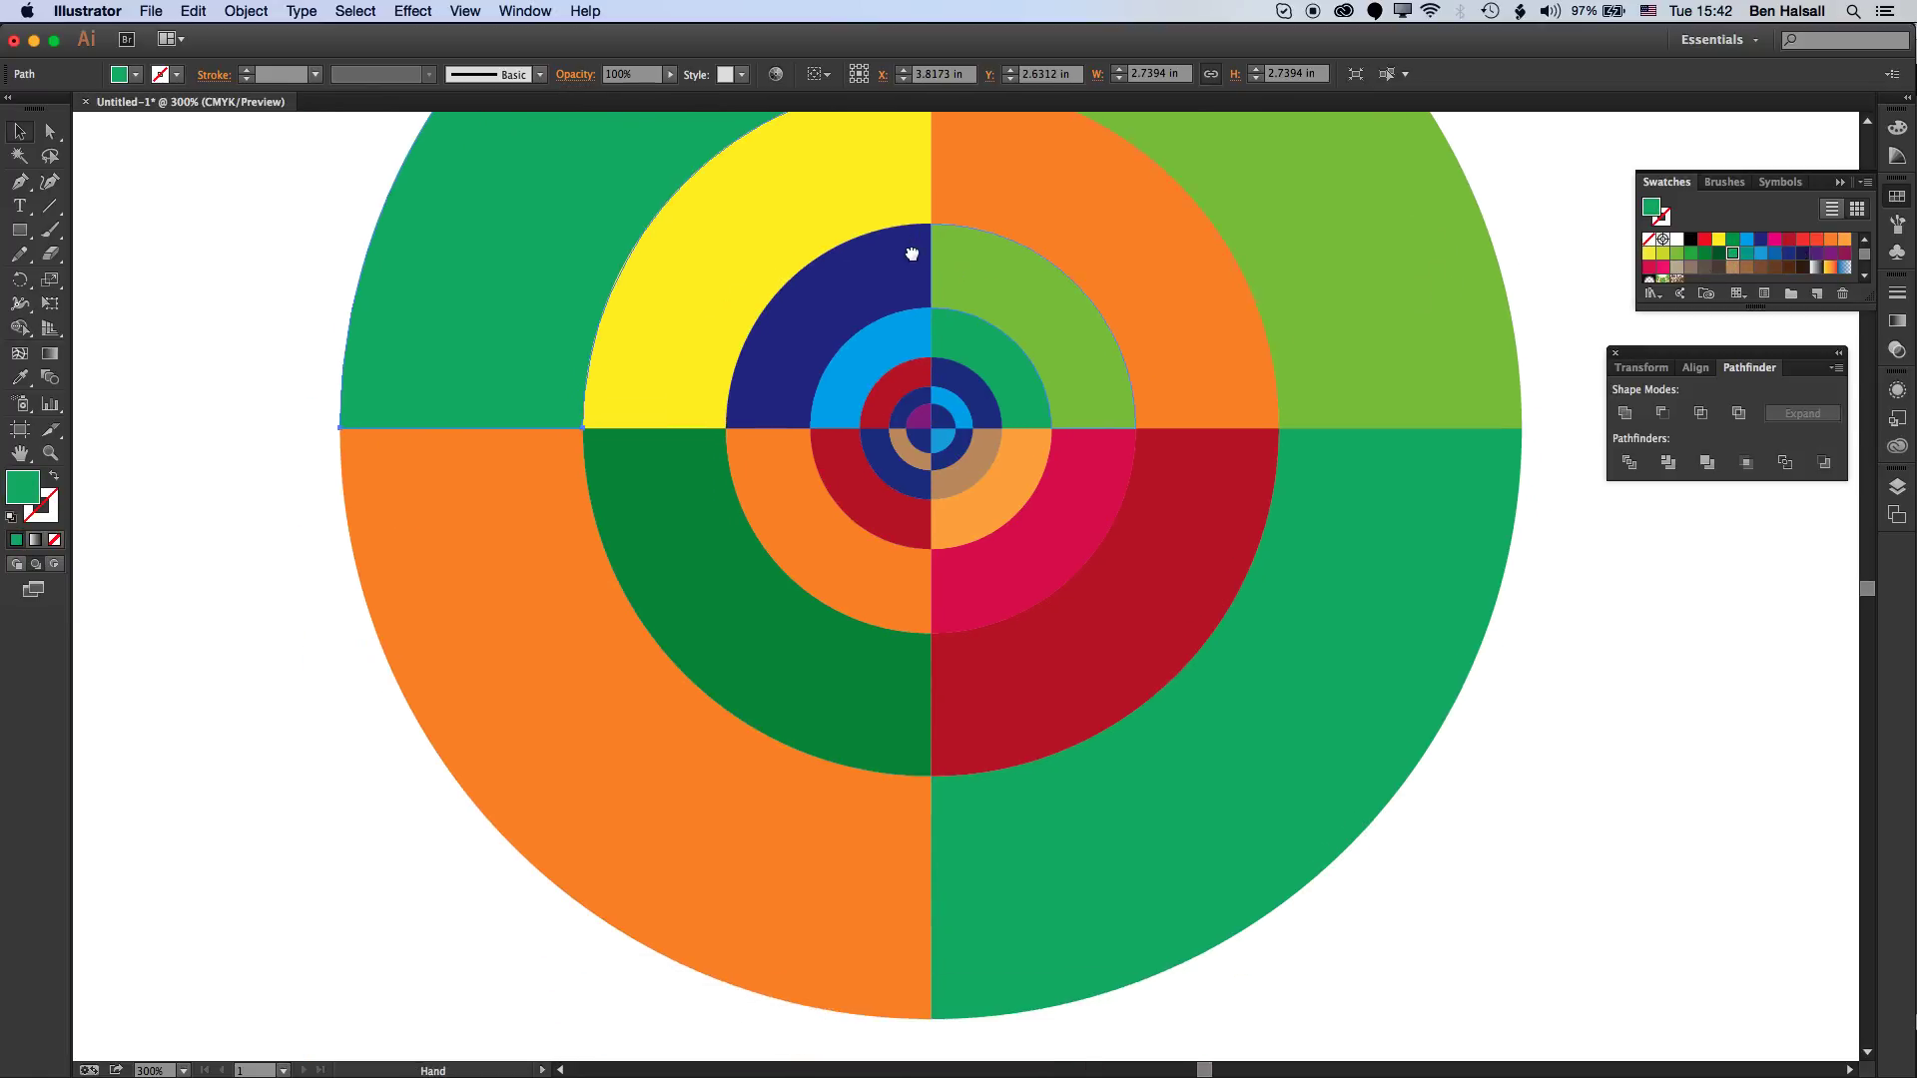
- Rotate the ring of orange, dark red, dark green and yellow quarters around the centre
{"action": "left_click", "coordinate": [1171, 340]}
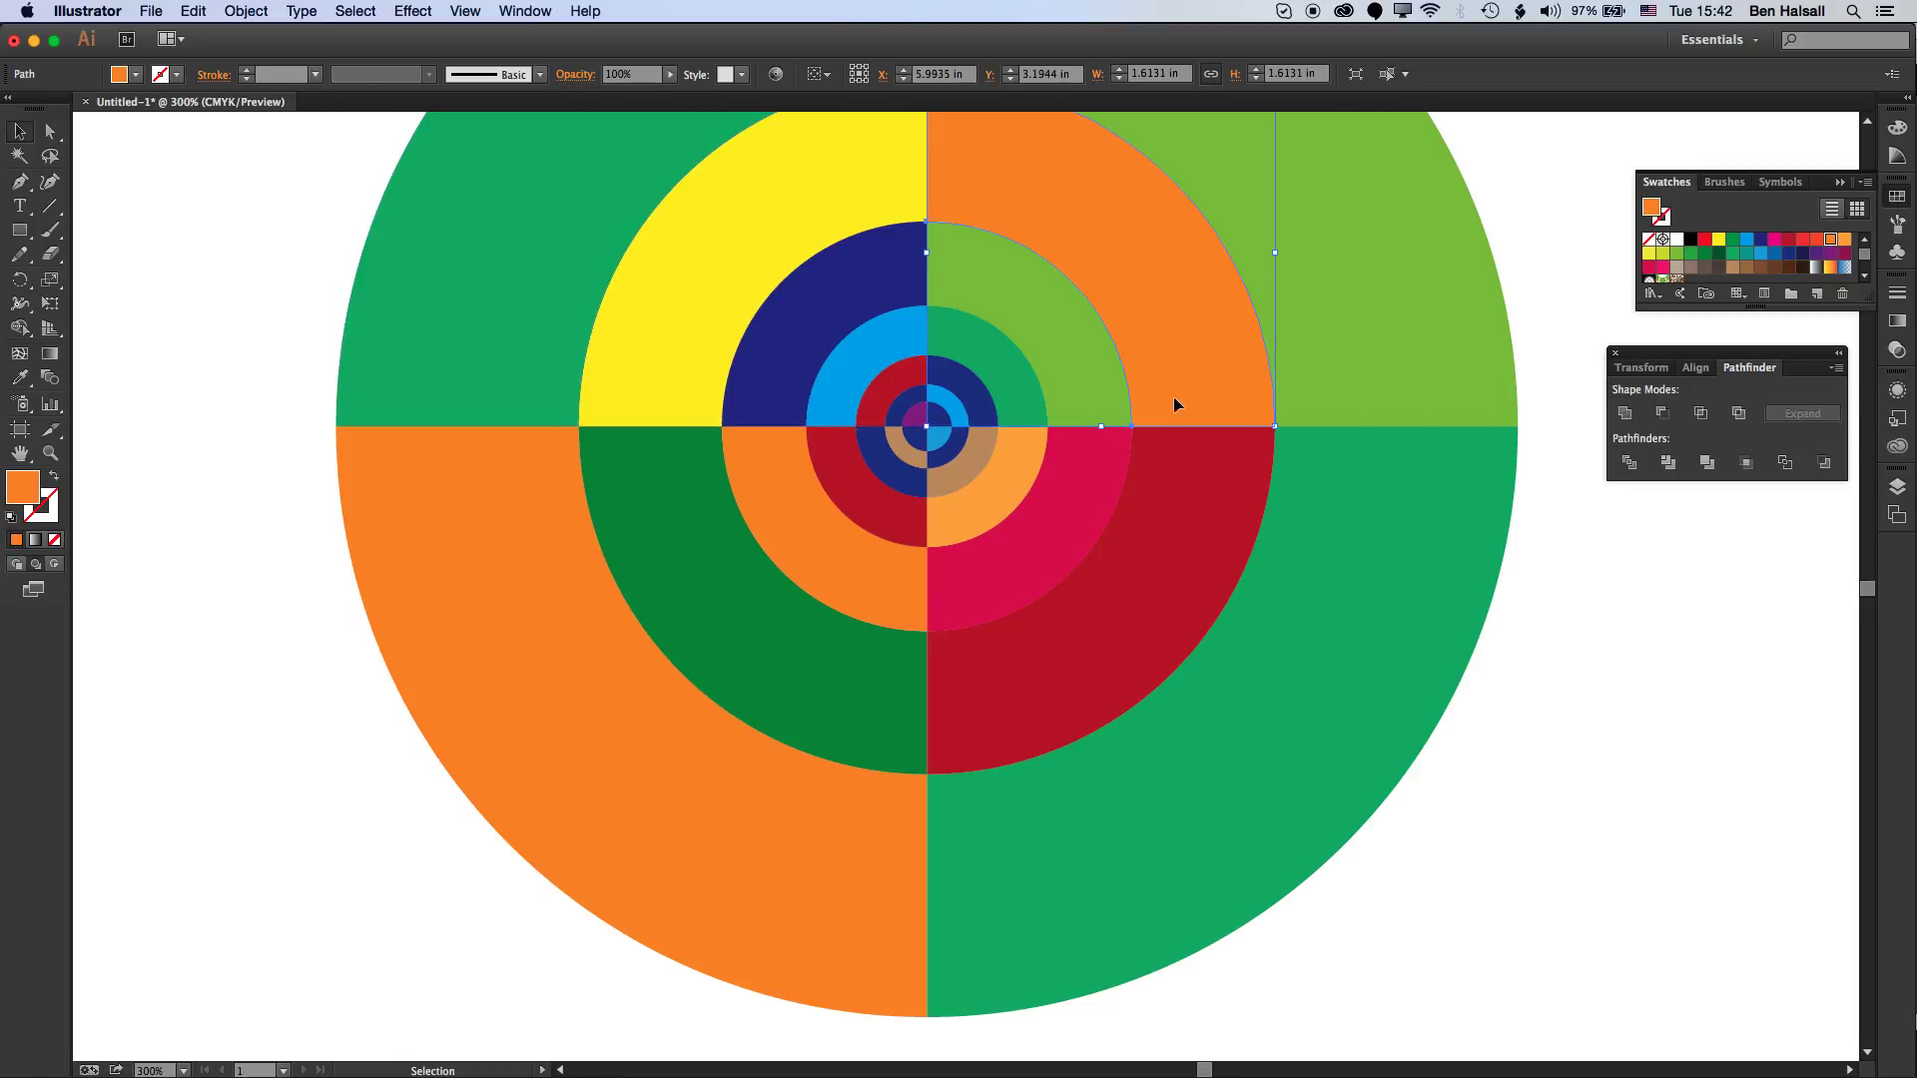
{"action": "left_click", "coordinate": [1160, 549], "text": "shift"}
{"action": "left_click", "coordinate": [777, 655], "text": "shift"}
{"action": "left_click", "coordinate": [644, 308], "text": "shift"}
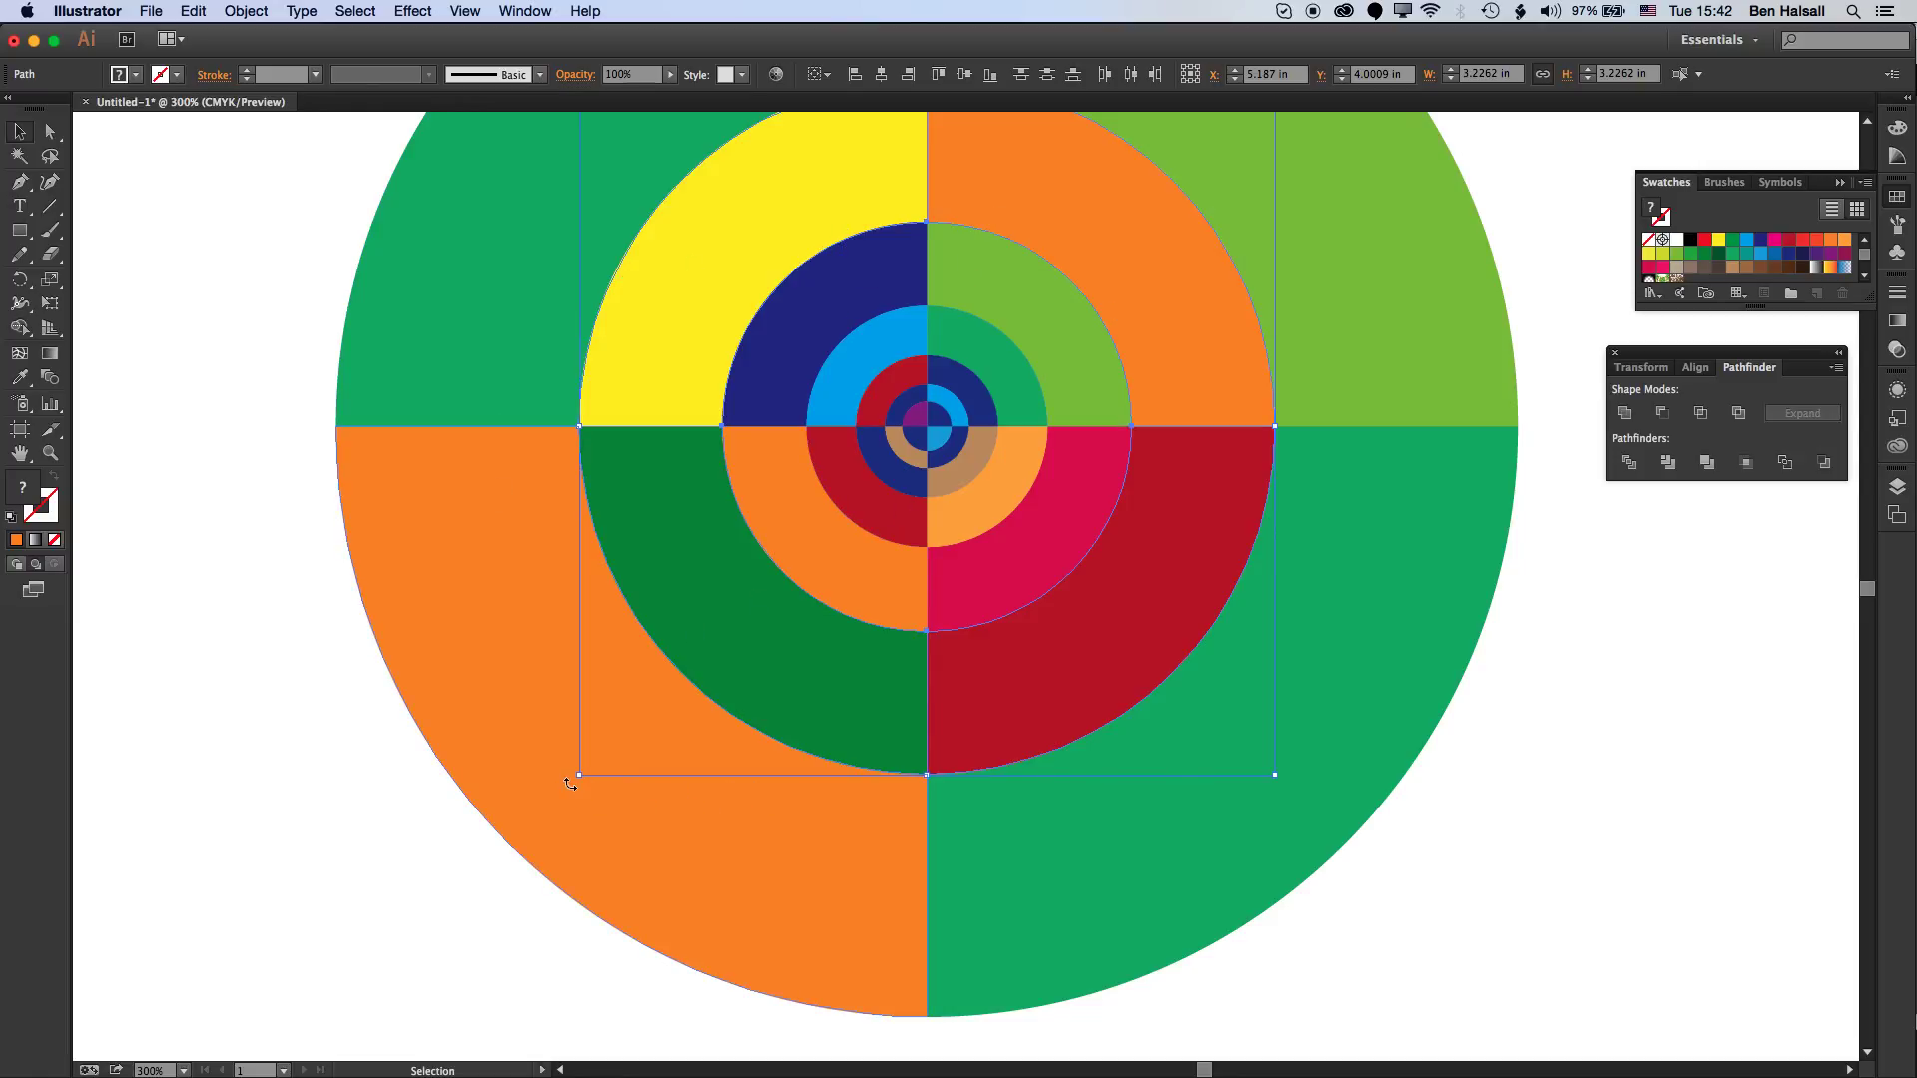
{"action": "left_click_drag", "start_coordinate": [565, 781], "coordinate": [846, 794]}
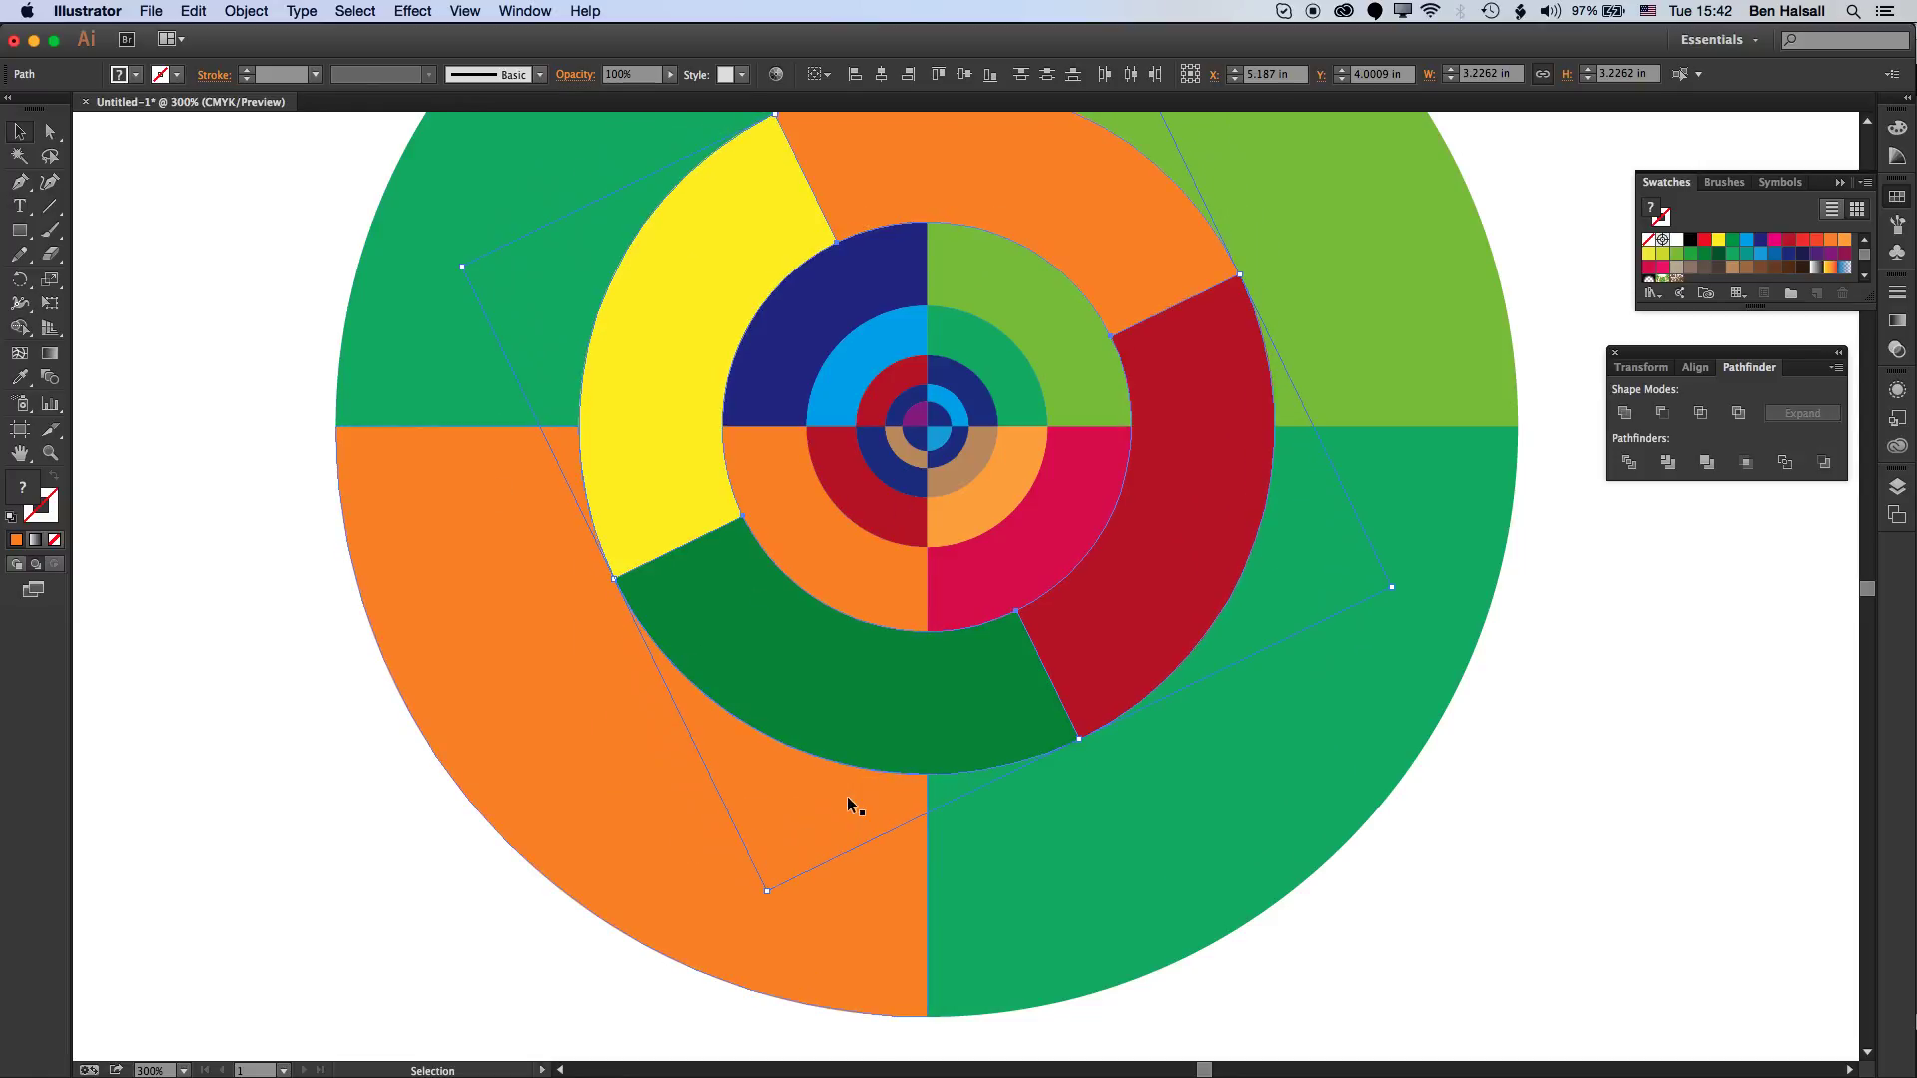
- Rotate the next two smaller rings by 45 degrees each
{"action": "left_click", "coordinate": [867, 558]}
{"action": "left_click", "coordinate": [1068, 515], "text": "shift"}
{"action": "left_click", "coordinate": [1086, 388], "text": "shift"}
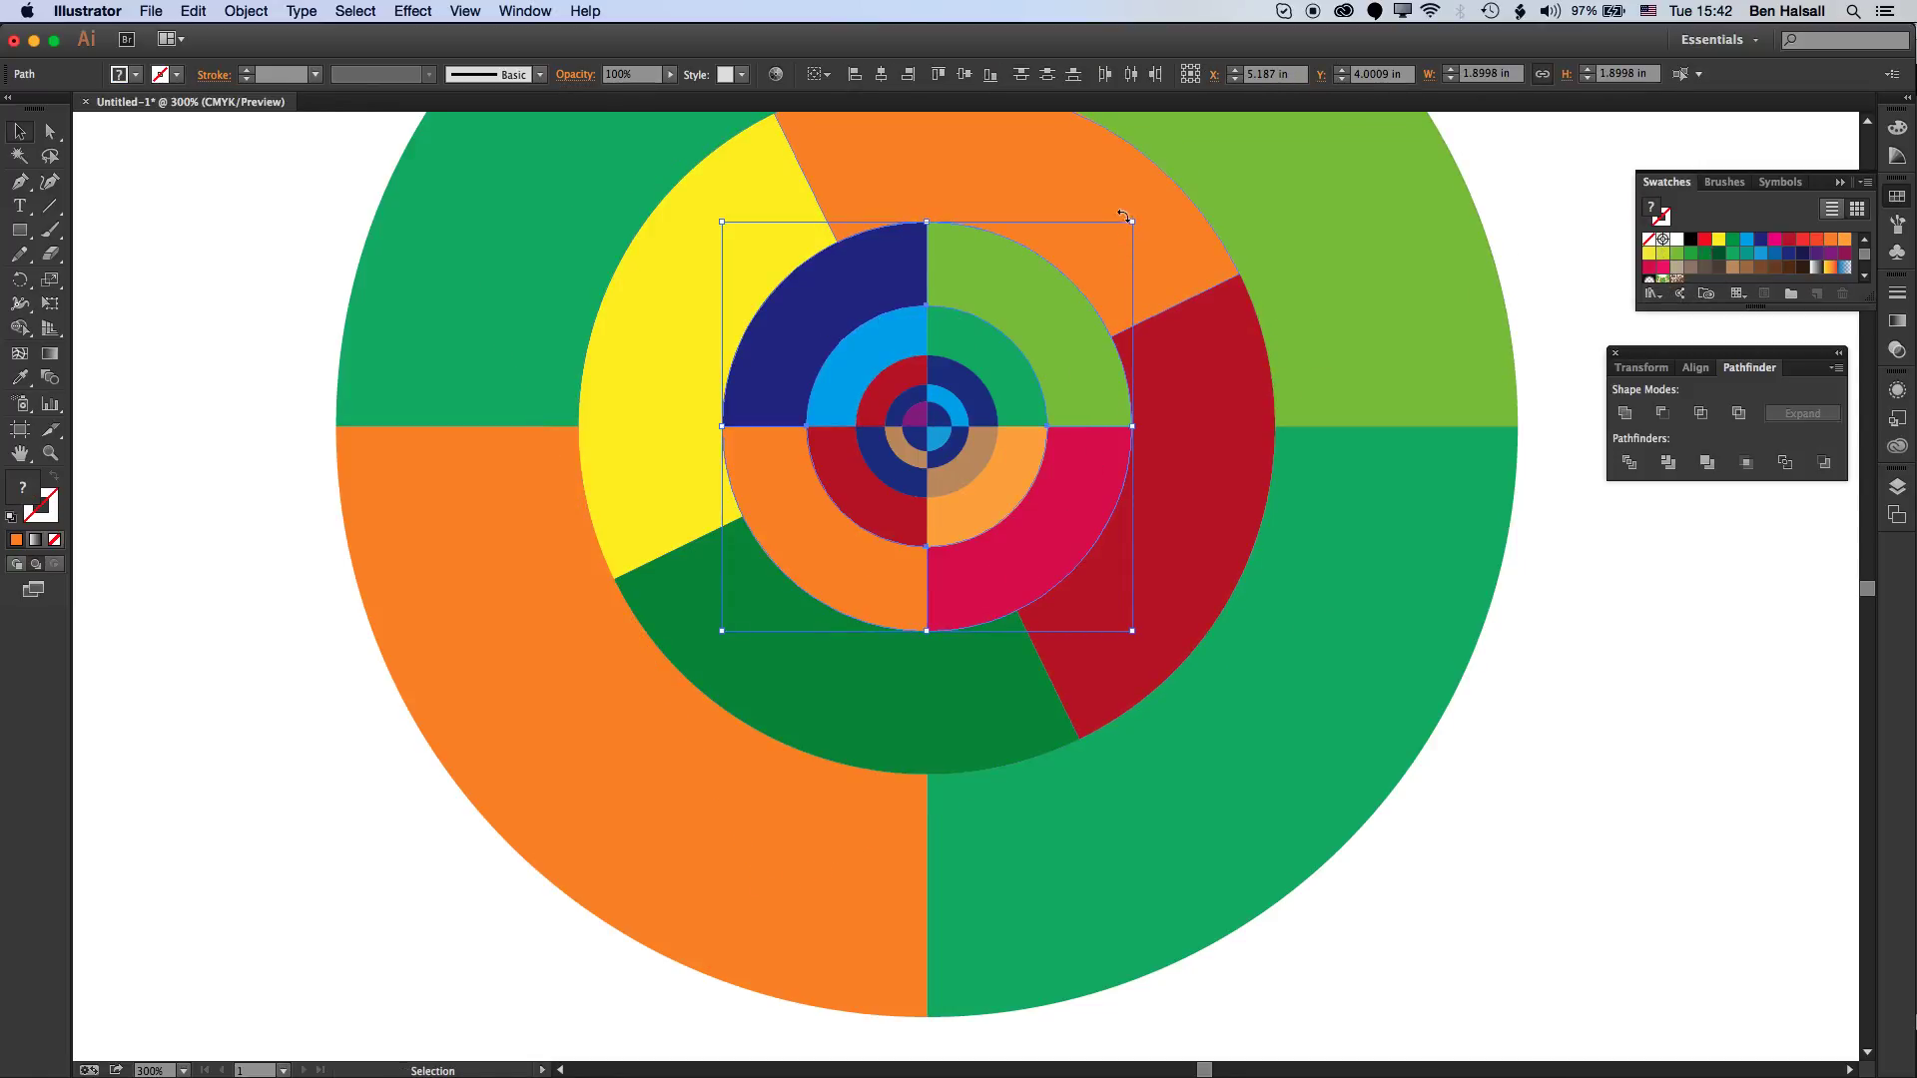
{"action": "left_click_drag", "start_coordinate": [1138, 214], "coordinate": [1280, 391]}
{"action": "left_click", "coordinate": [992, 367]}
{"action": "left_click", "coordinate": [860, 352], "text": "shift"}
{"action": "left_click", "coordinate": [843, 434], "text": "shift"}
{"action": "left_click", "coordinate": [984, 502], "text": "shift"}
{"action": "left_click_drag", "start_coordinate": [1055, 298], "coordinate": [1106, 473]}
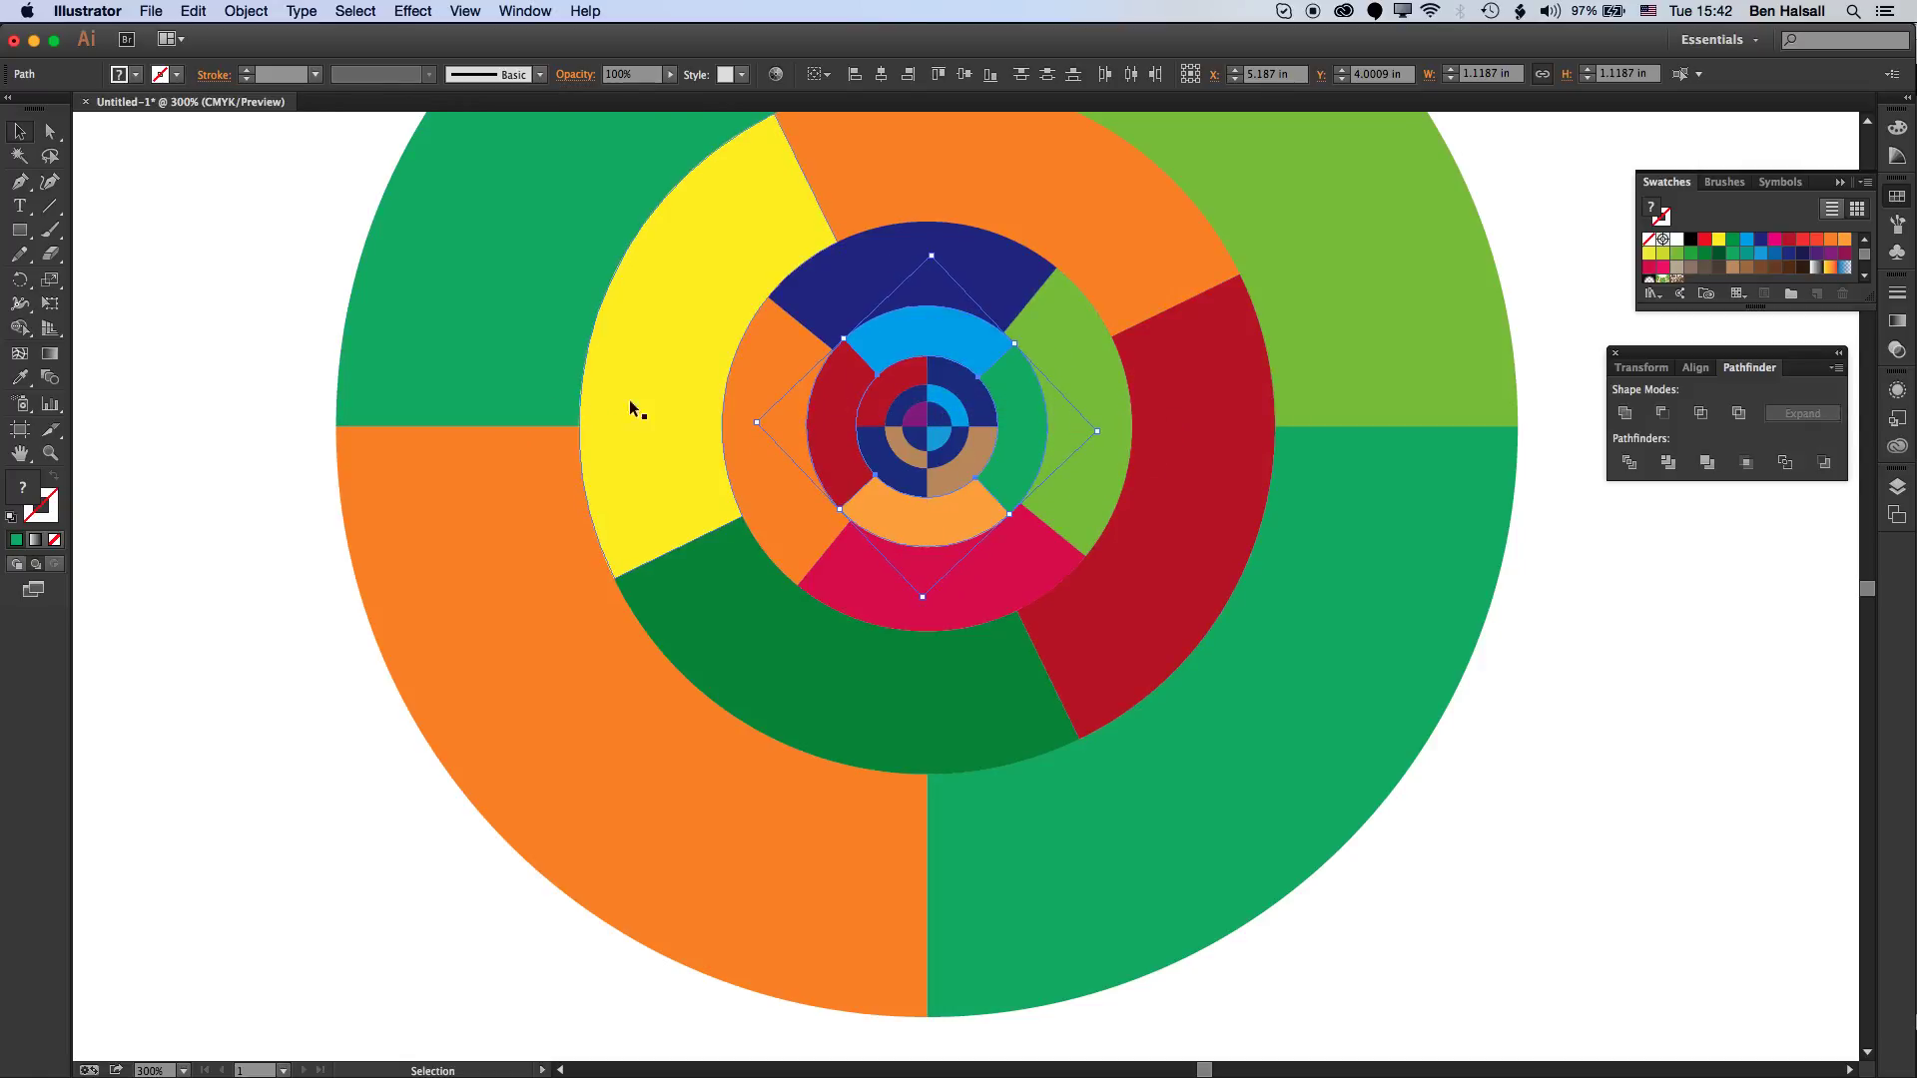
- Rotate the innermost rings to a new angle and deselect everything
{"action": "left_click", "coordinate": [979, 421]}
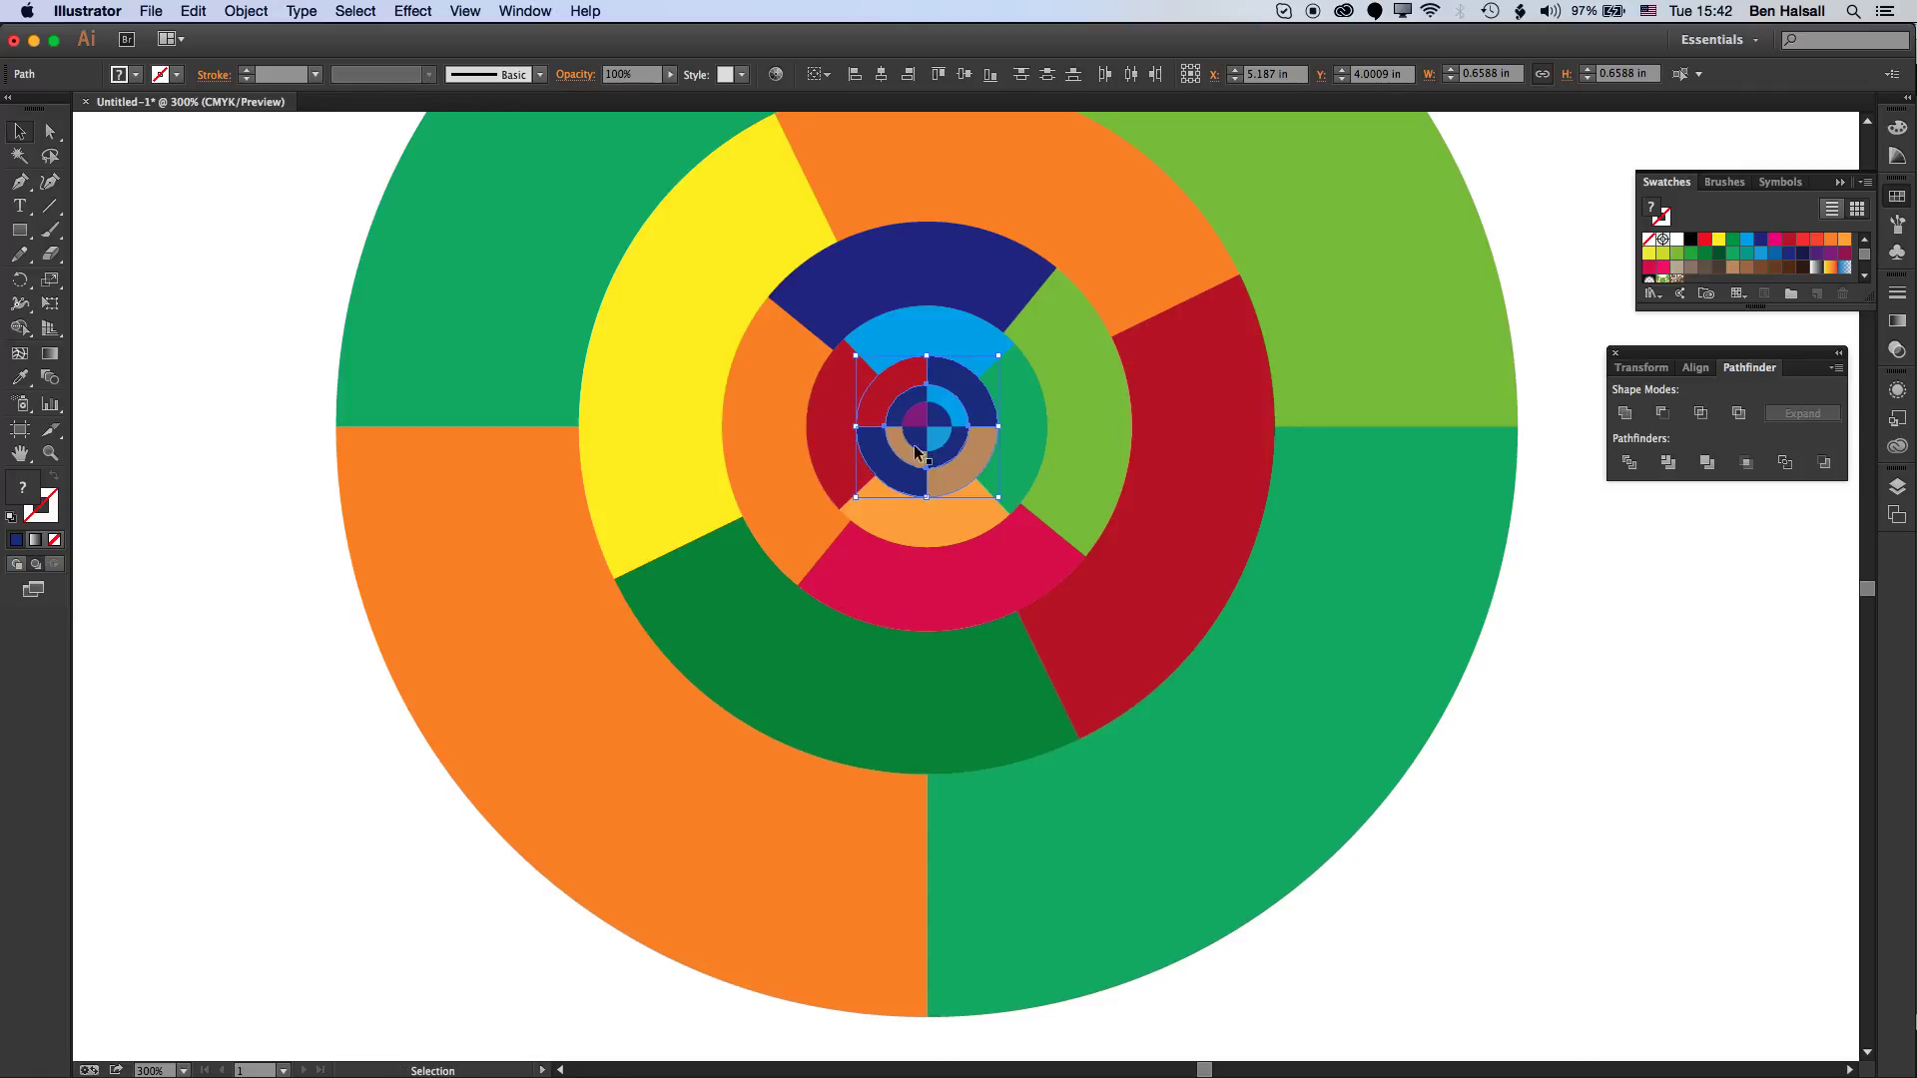
{"action": "left_click_drag", "start_coordinate": [1010, 350], "coordinate": [1043, 389]}
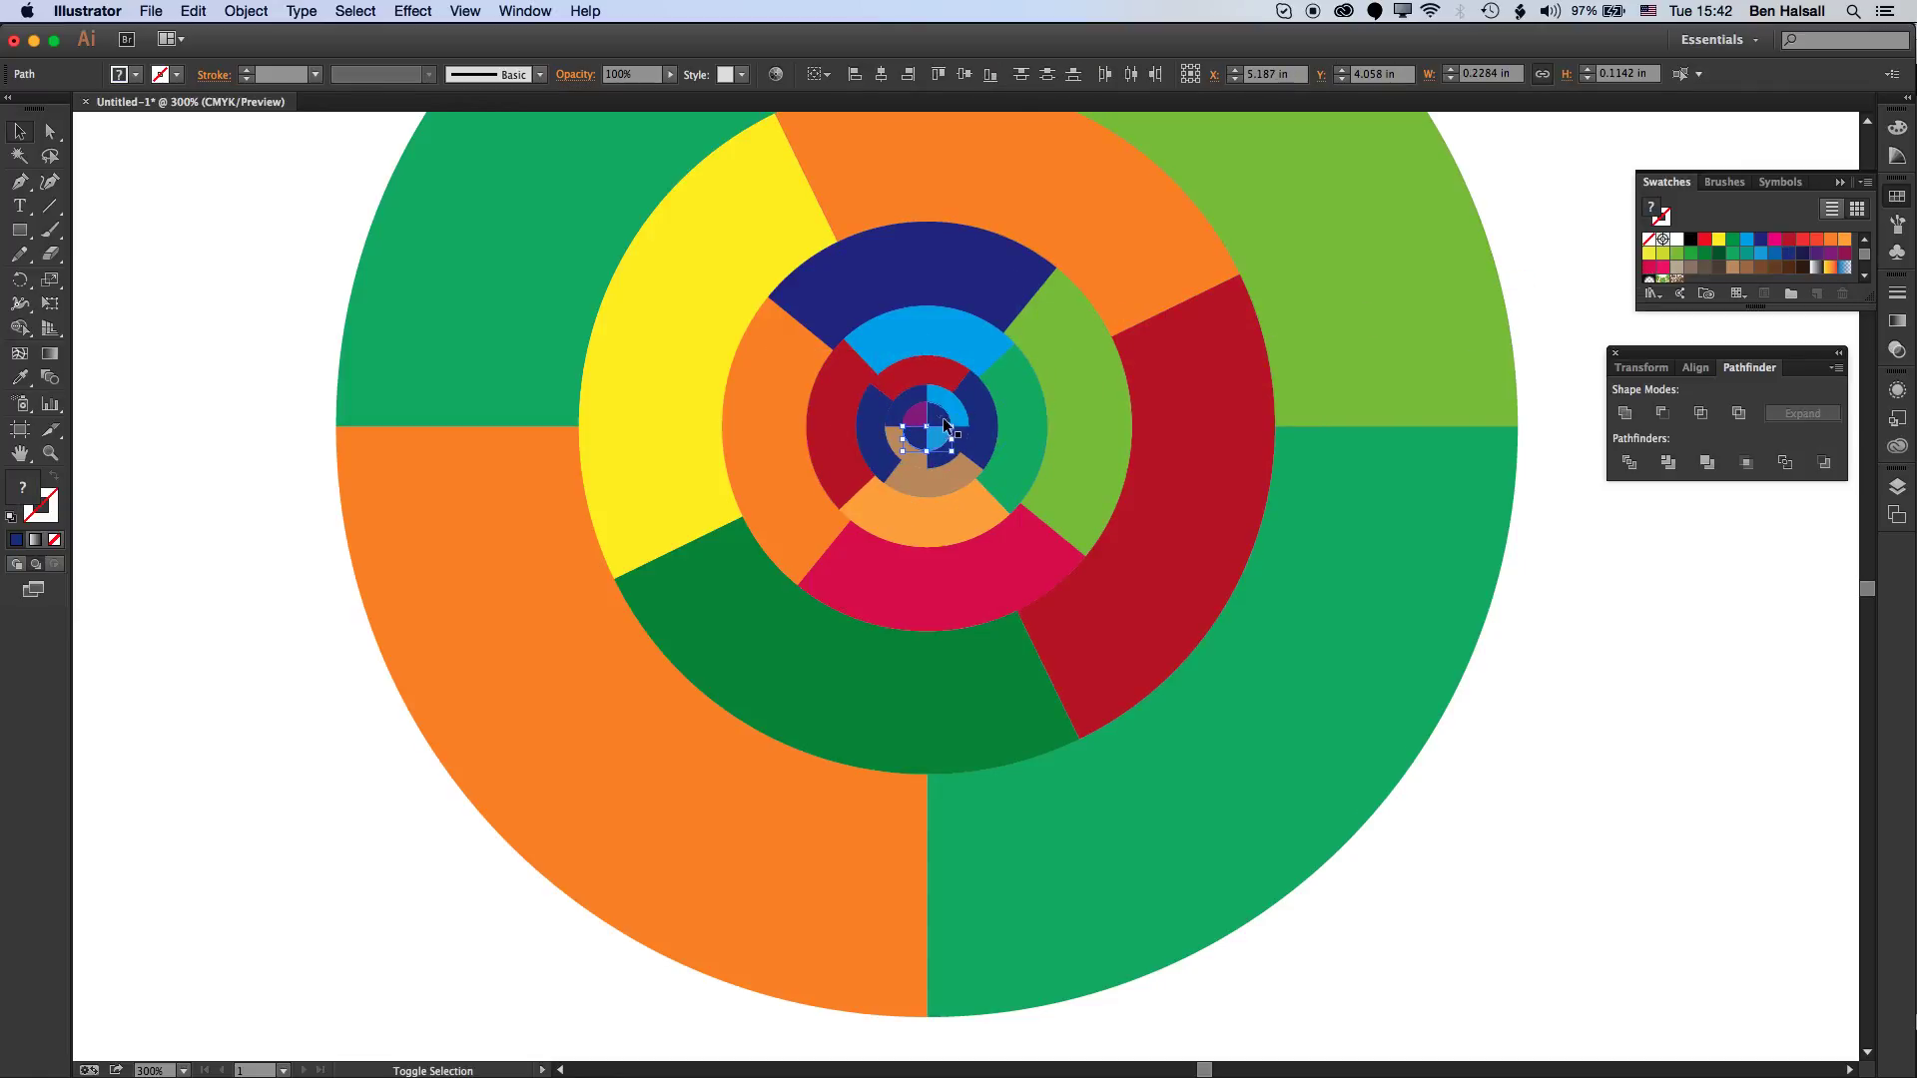
{"action": "key", "text": "super+shift+a"}
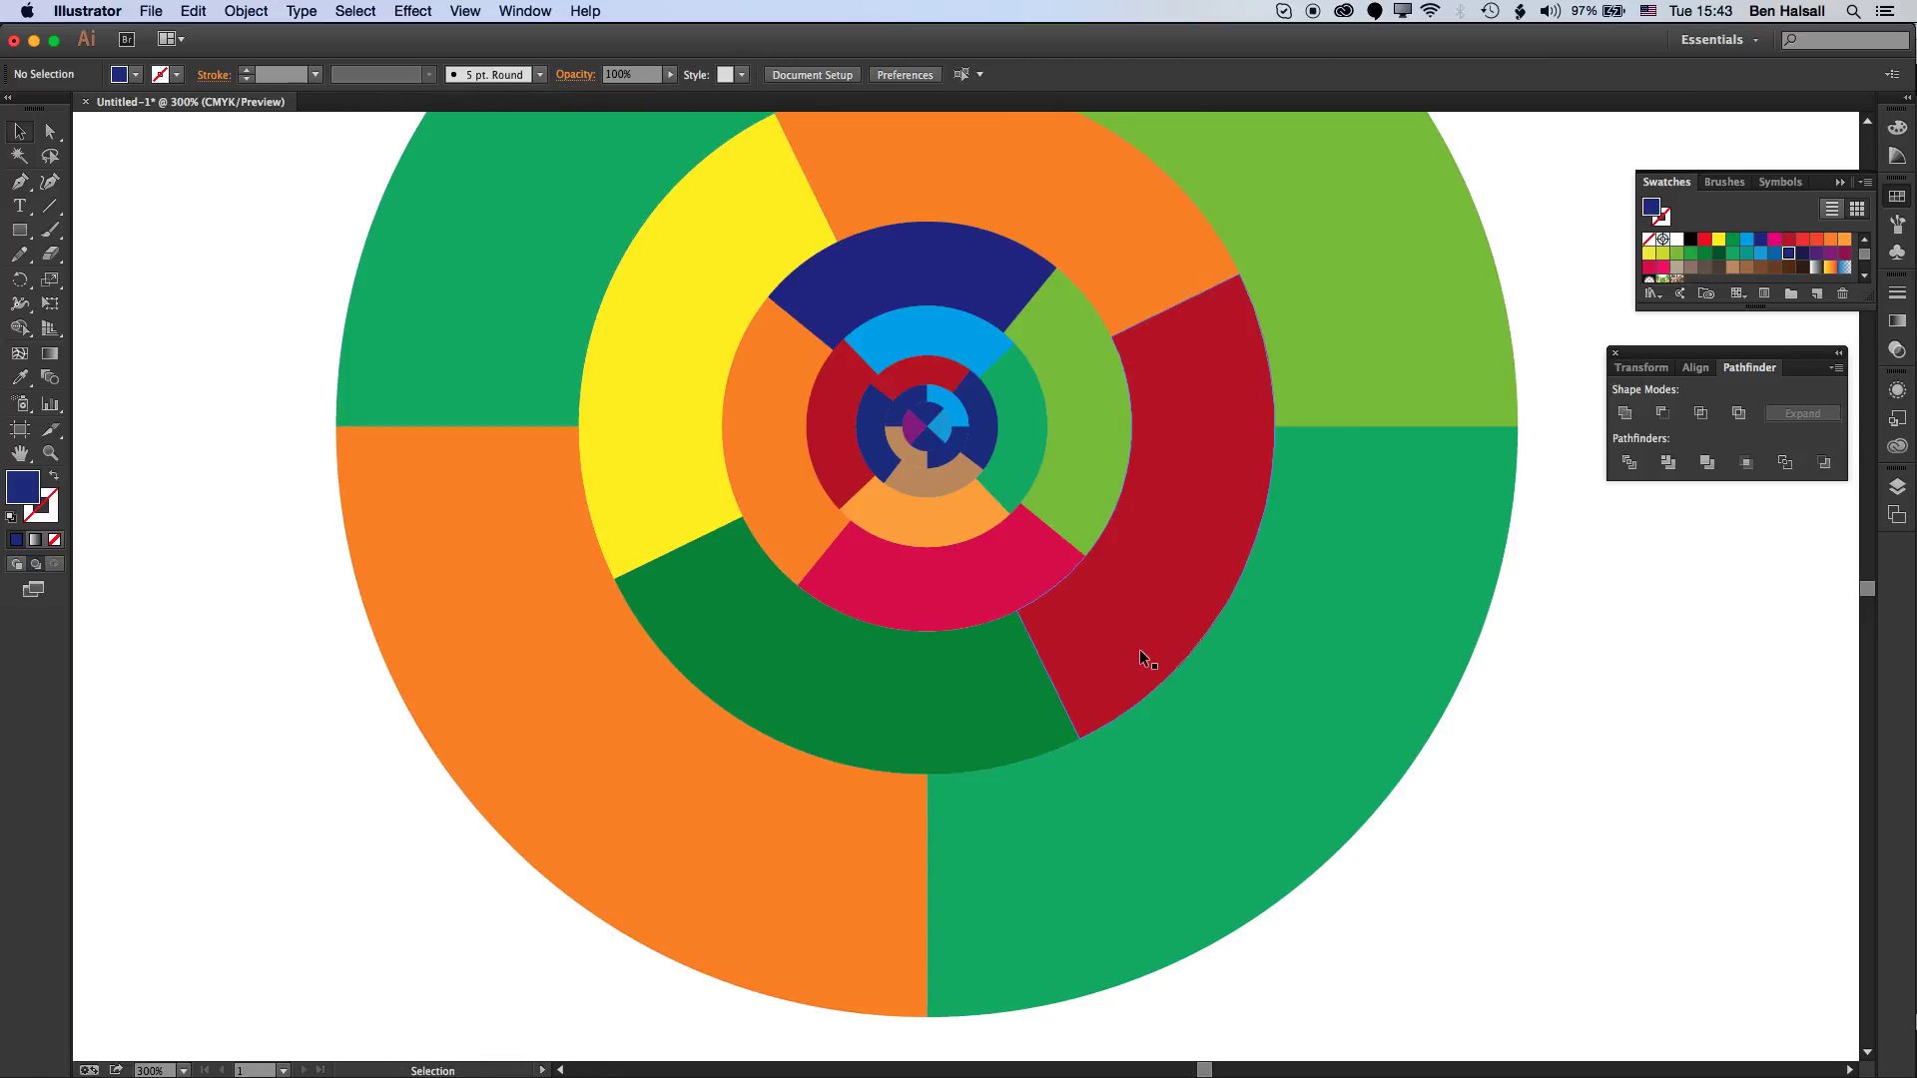
- Zoom out and move the whole ring design left off the artboard
{"action": "key", "text": "super+1"}
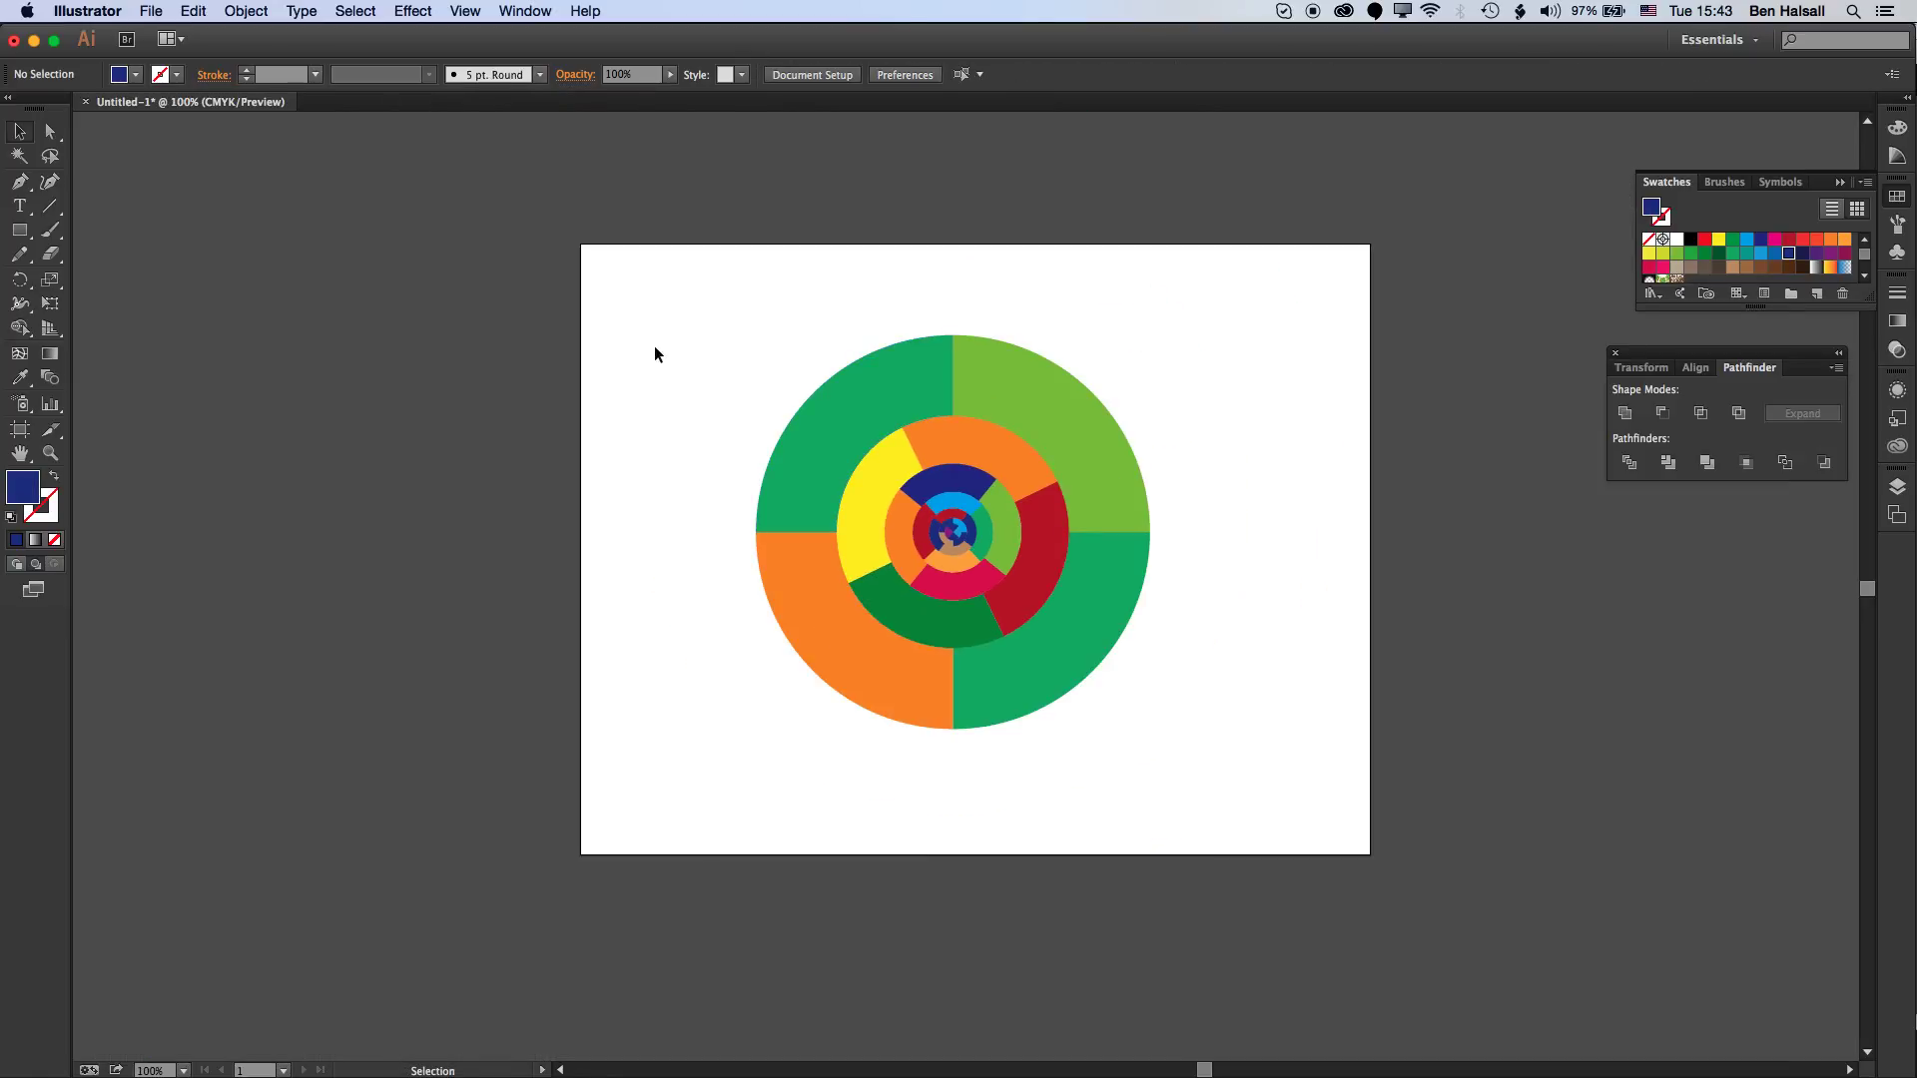
{"action": "left_click_drag", "start_coordinate": [650, 344], "coordinate": [1291, 780]}
{"action": "left_click_drag", "start_coordinate": [1017, 627], "coordinate": [547, 629]}
{"action": "left_click", "coordinate": [1184, 340]}
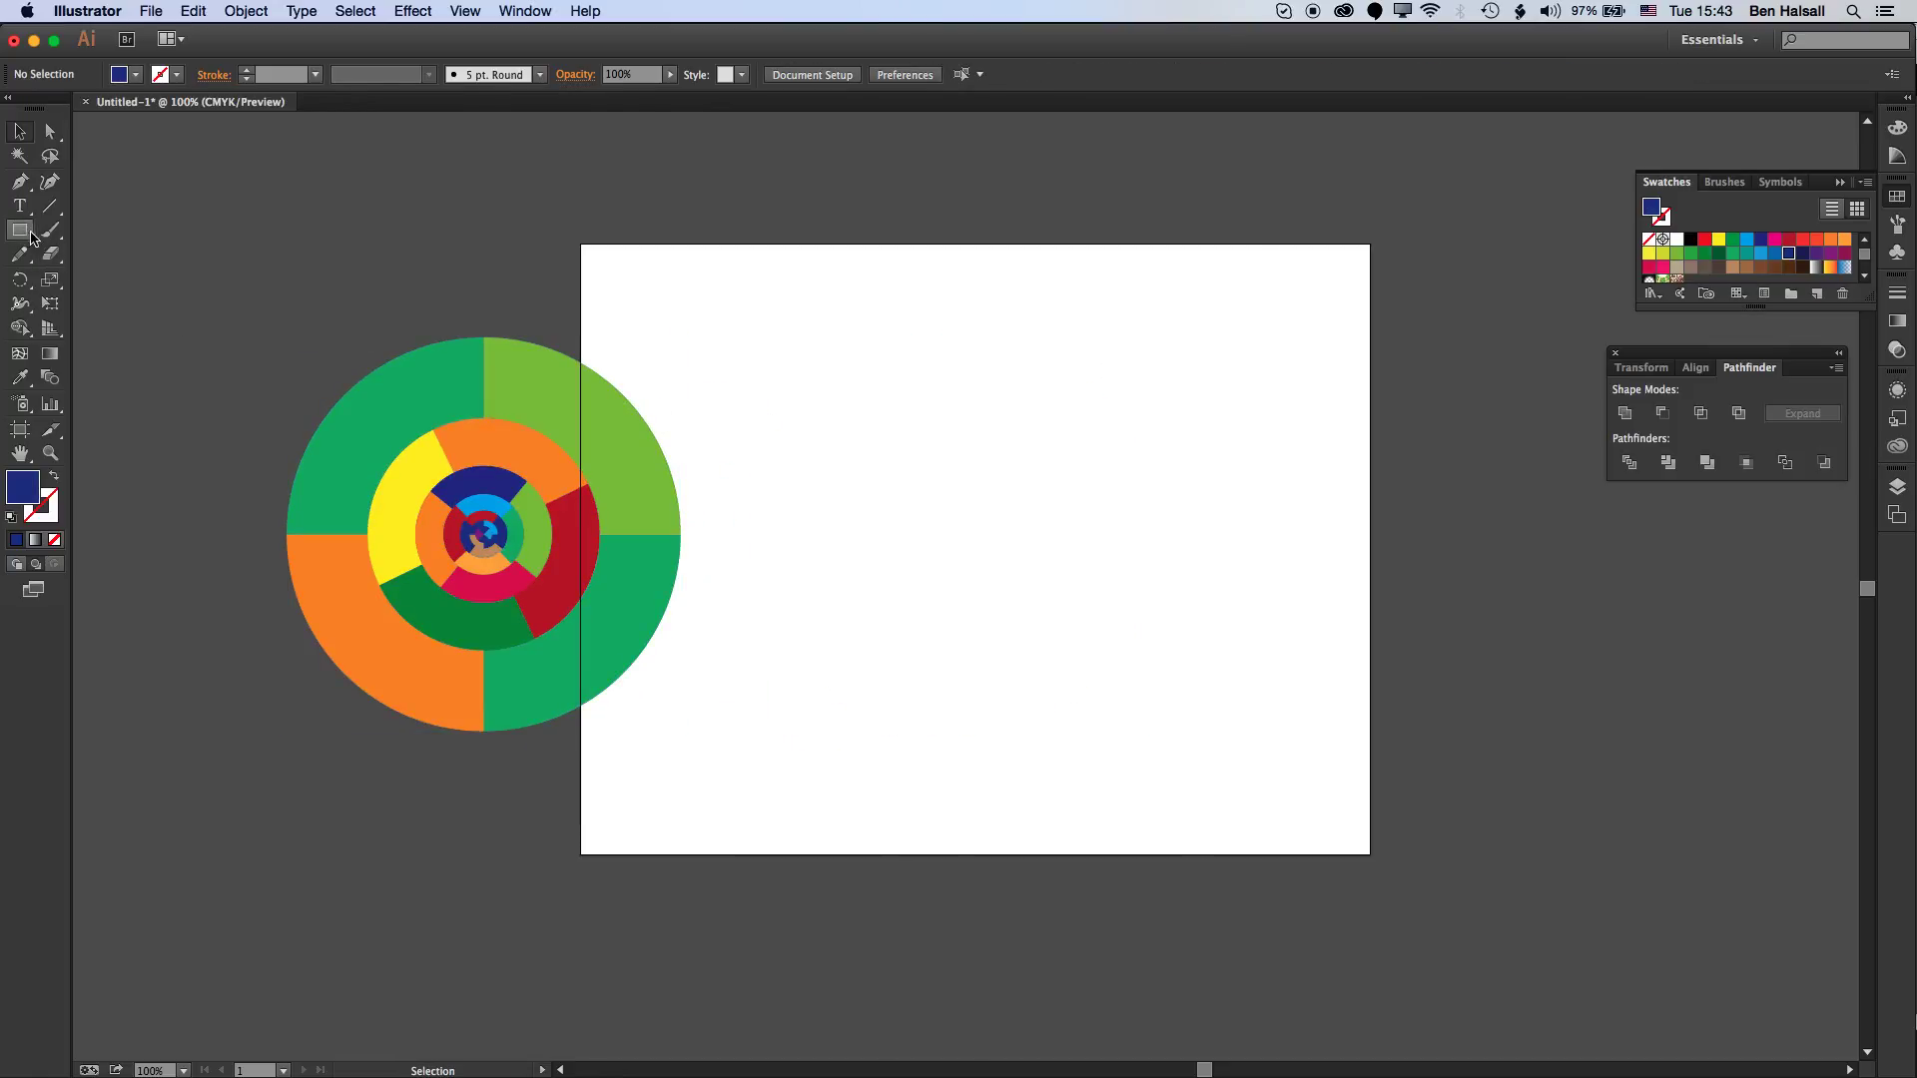
- Draw a small circle on the artboard and give it a 5in stroke weight
{"action": "left_click_drag", "start_coordinate": [17, 235], "coordinate": [87, 286]}
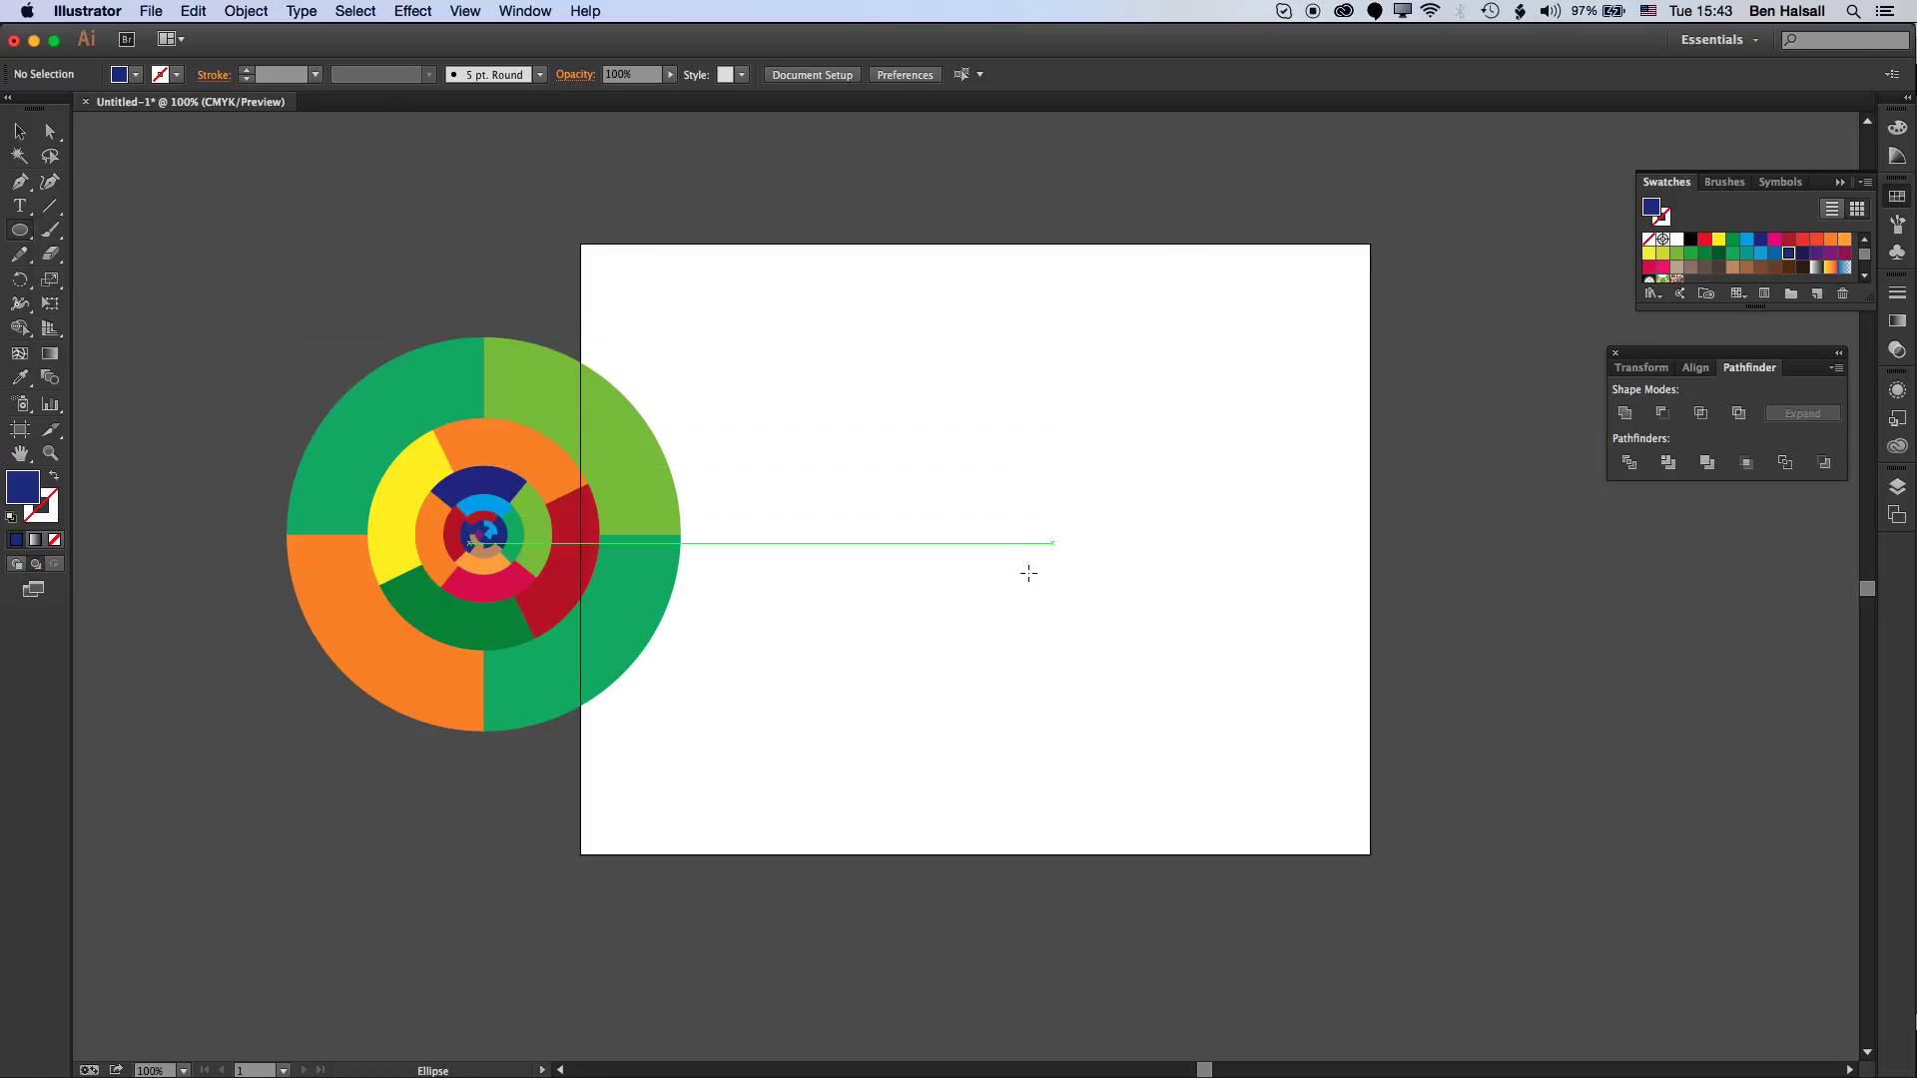
{"action": "left_click_drag", "start_coordinate": [1001, 534], "coordinate": [1026, 559]}
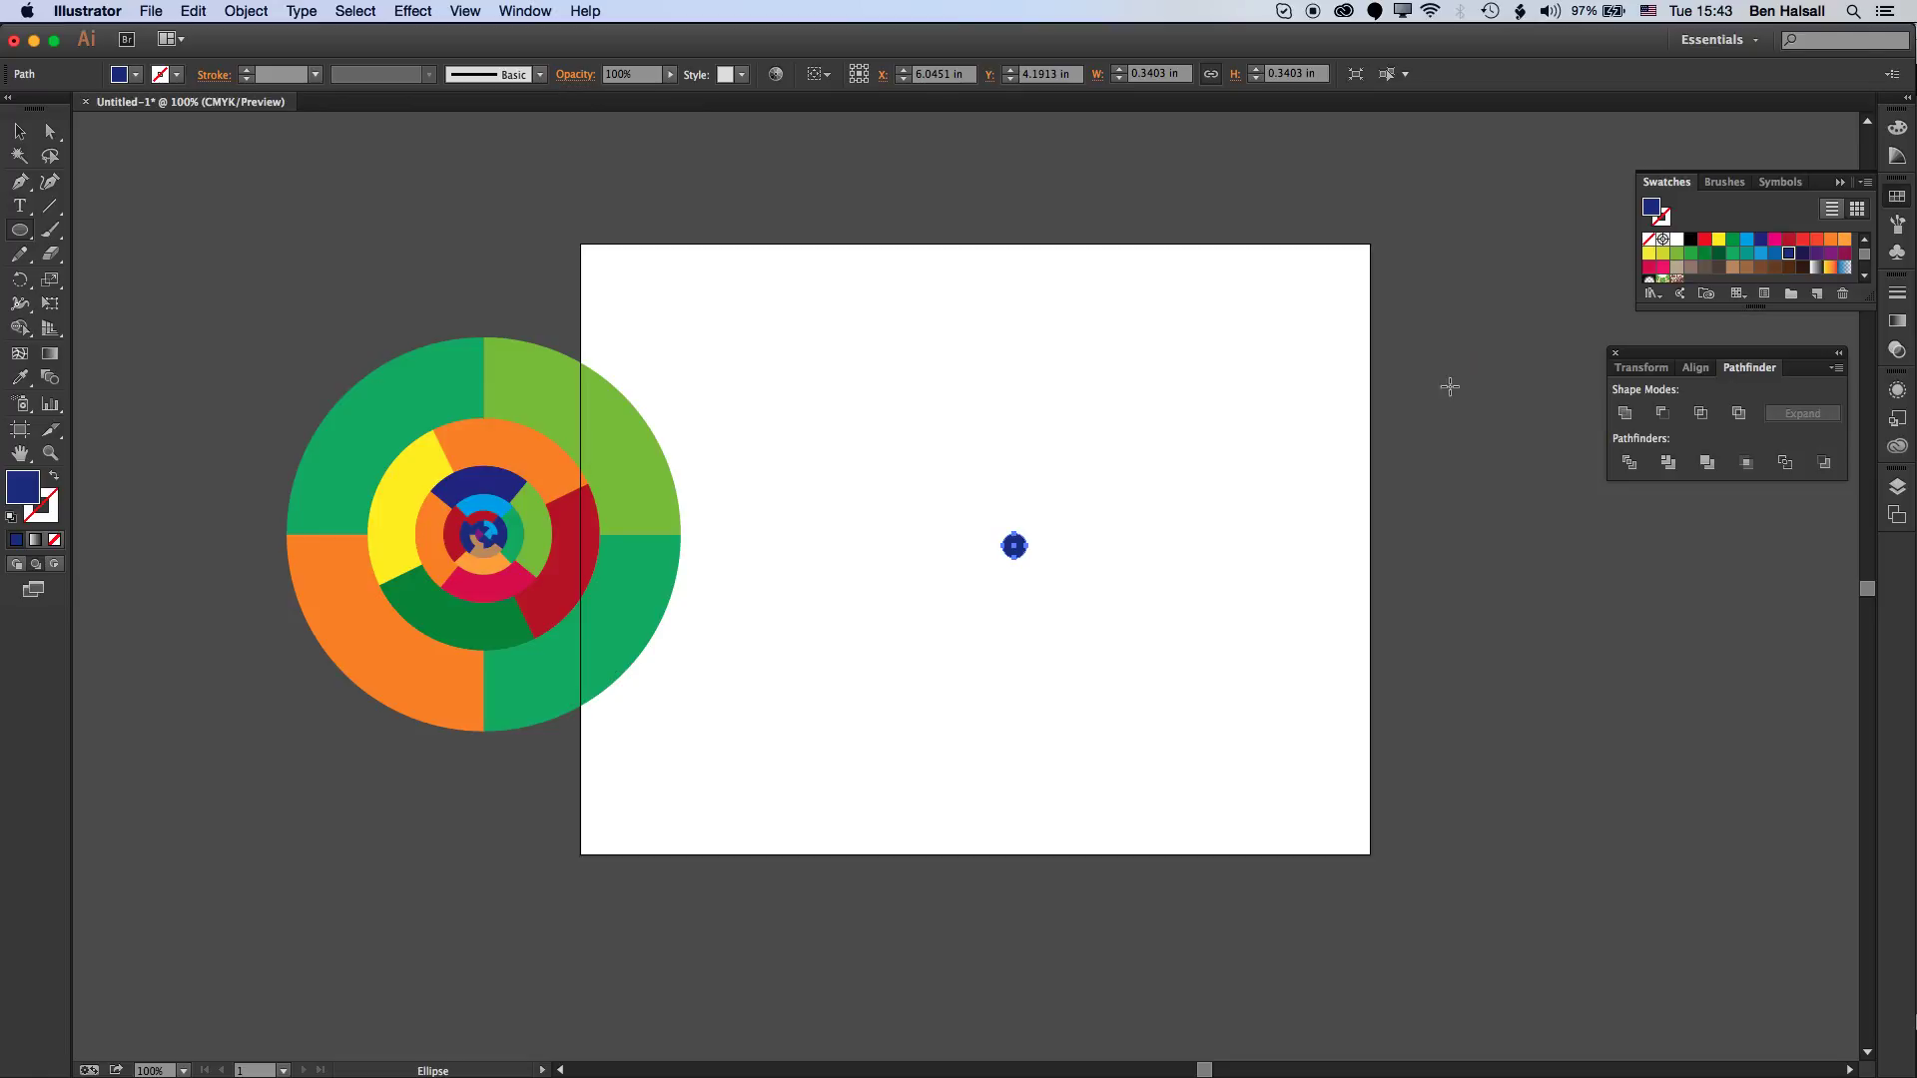
{"action": "left_click", "coordinate": [1897, 293]}
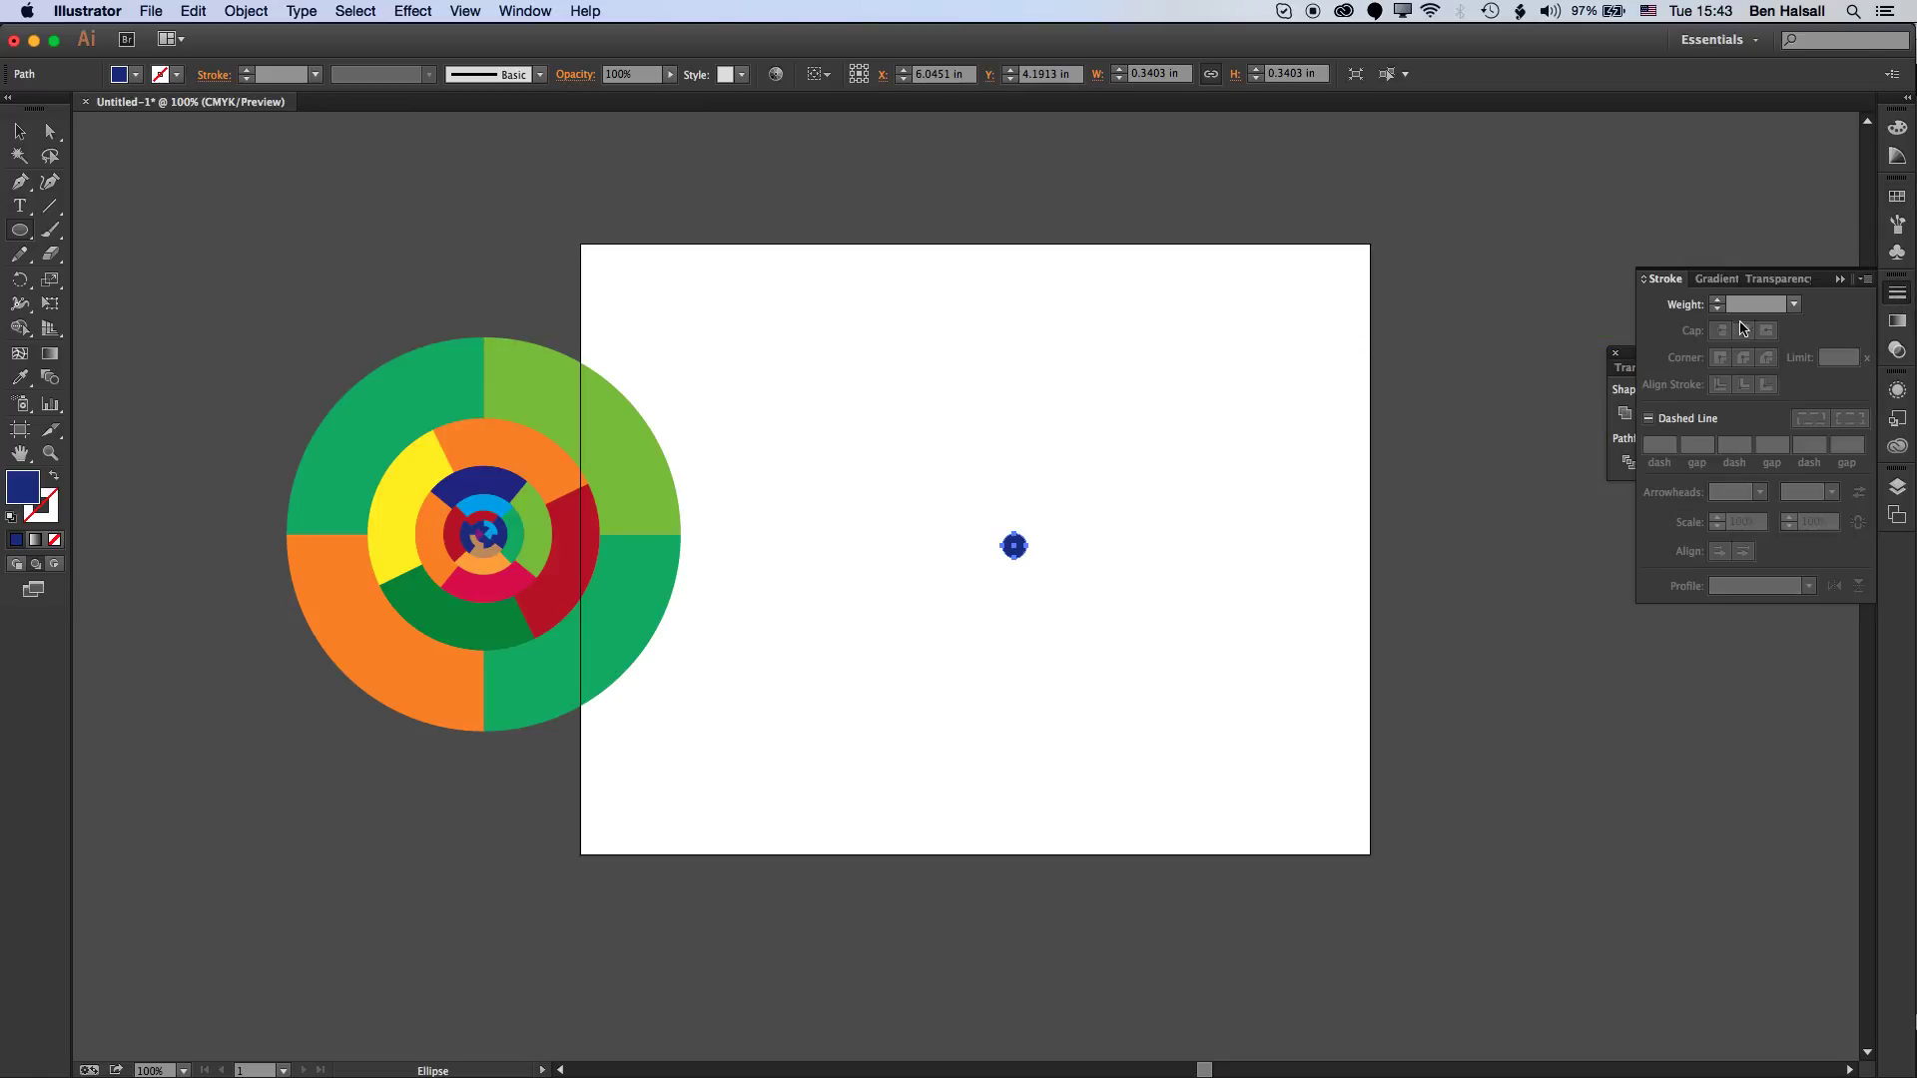
{"action": "left_click", "coordinate": [1795, 306]}
{"action": "left_click", "coordinate": [1762, 306]}
{"action": "type", "text": "5in"}
{"action": "key", "text": "Return"}
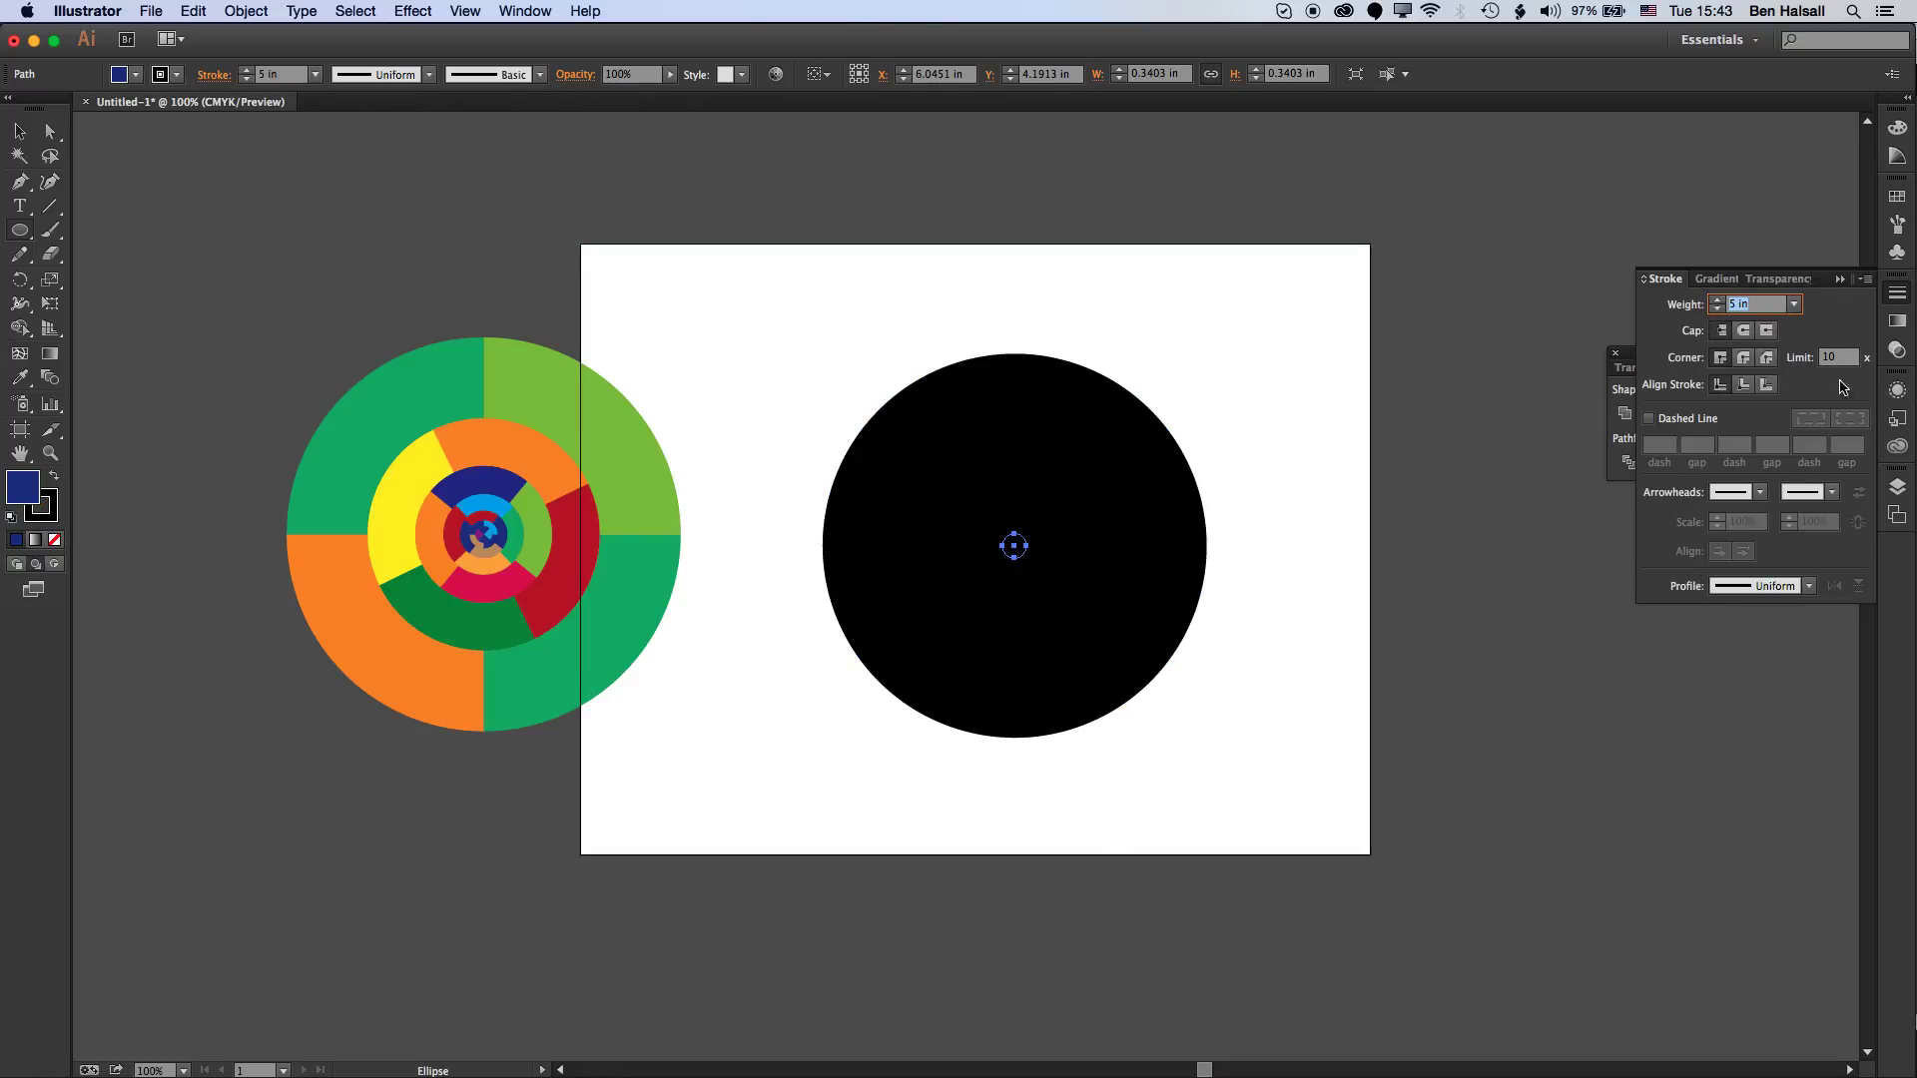
- Add a 0.5 in second stroke, then make the top stroke yellow at 4.5 in
{"action": "left_click", "coordinate": [1896, 392]}
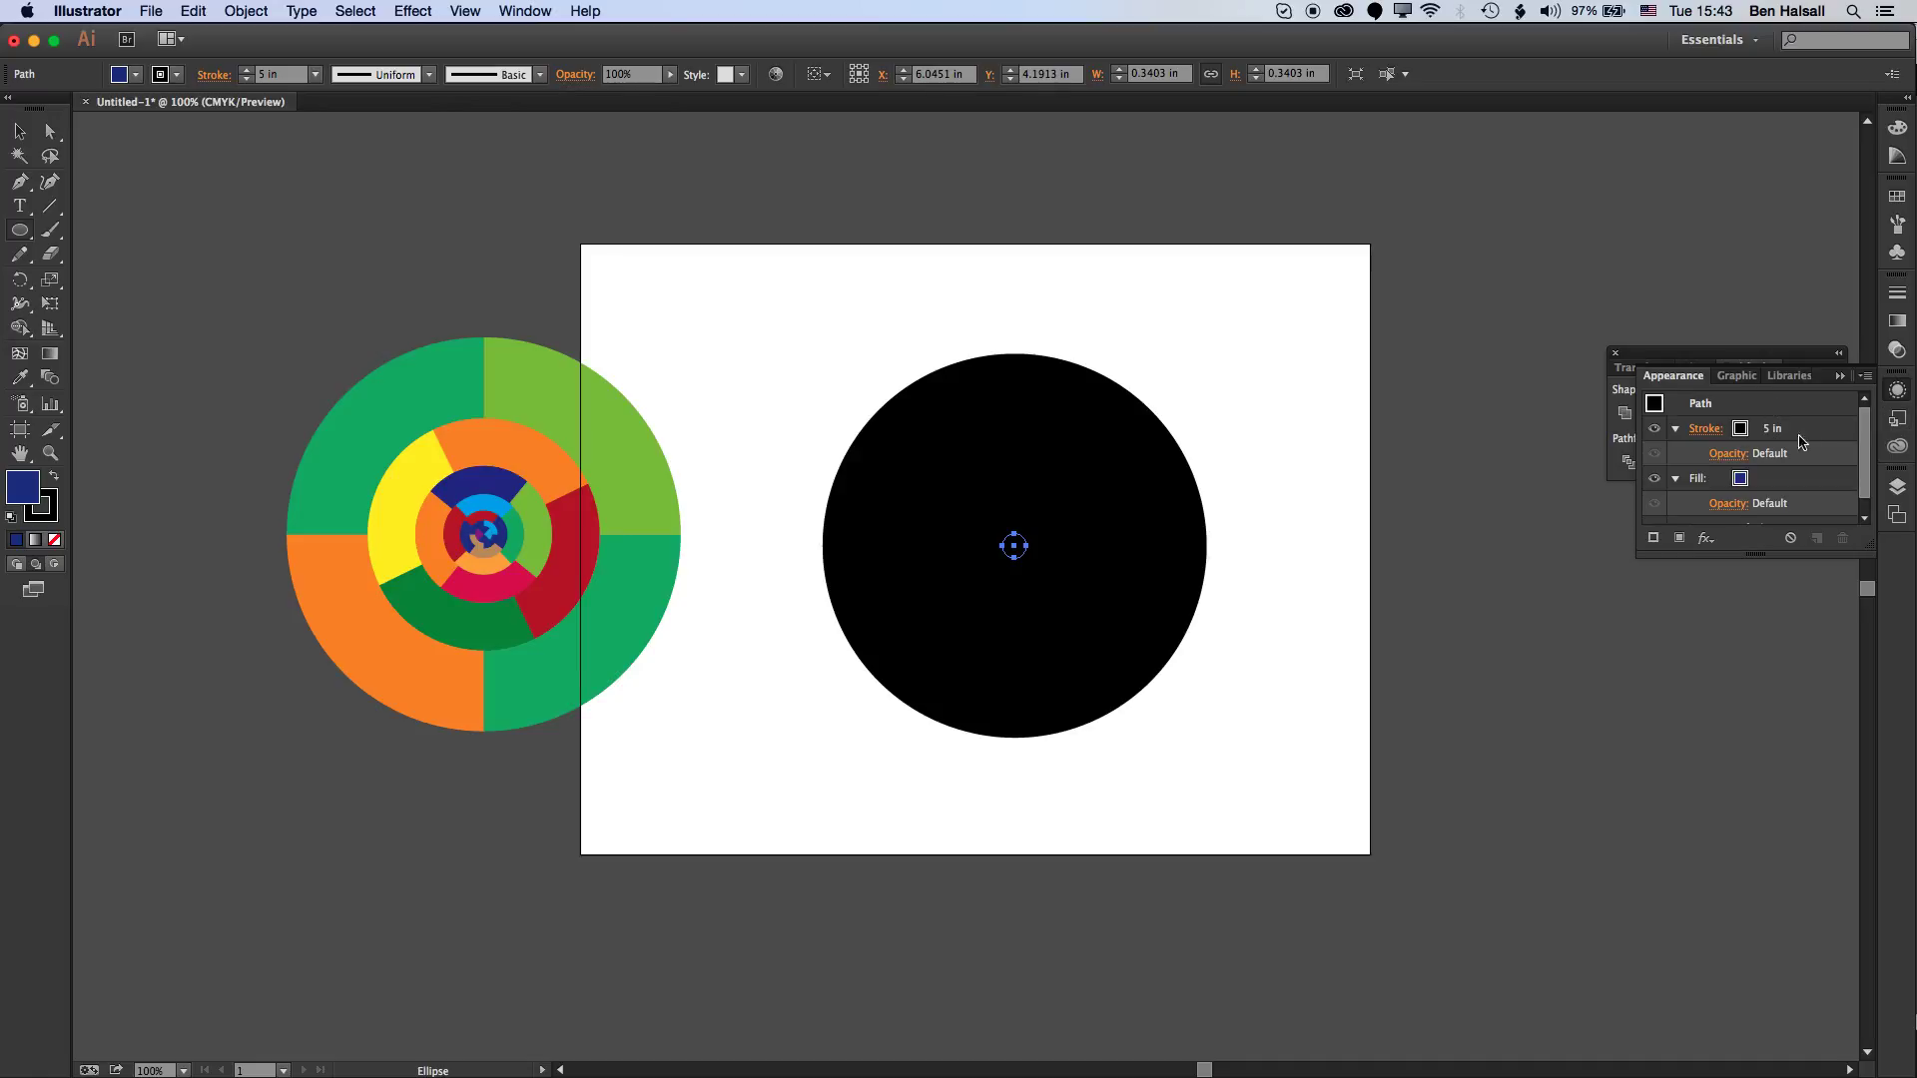
{"action": "left_click", "coordinate": [1653, 539]}
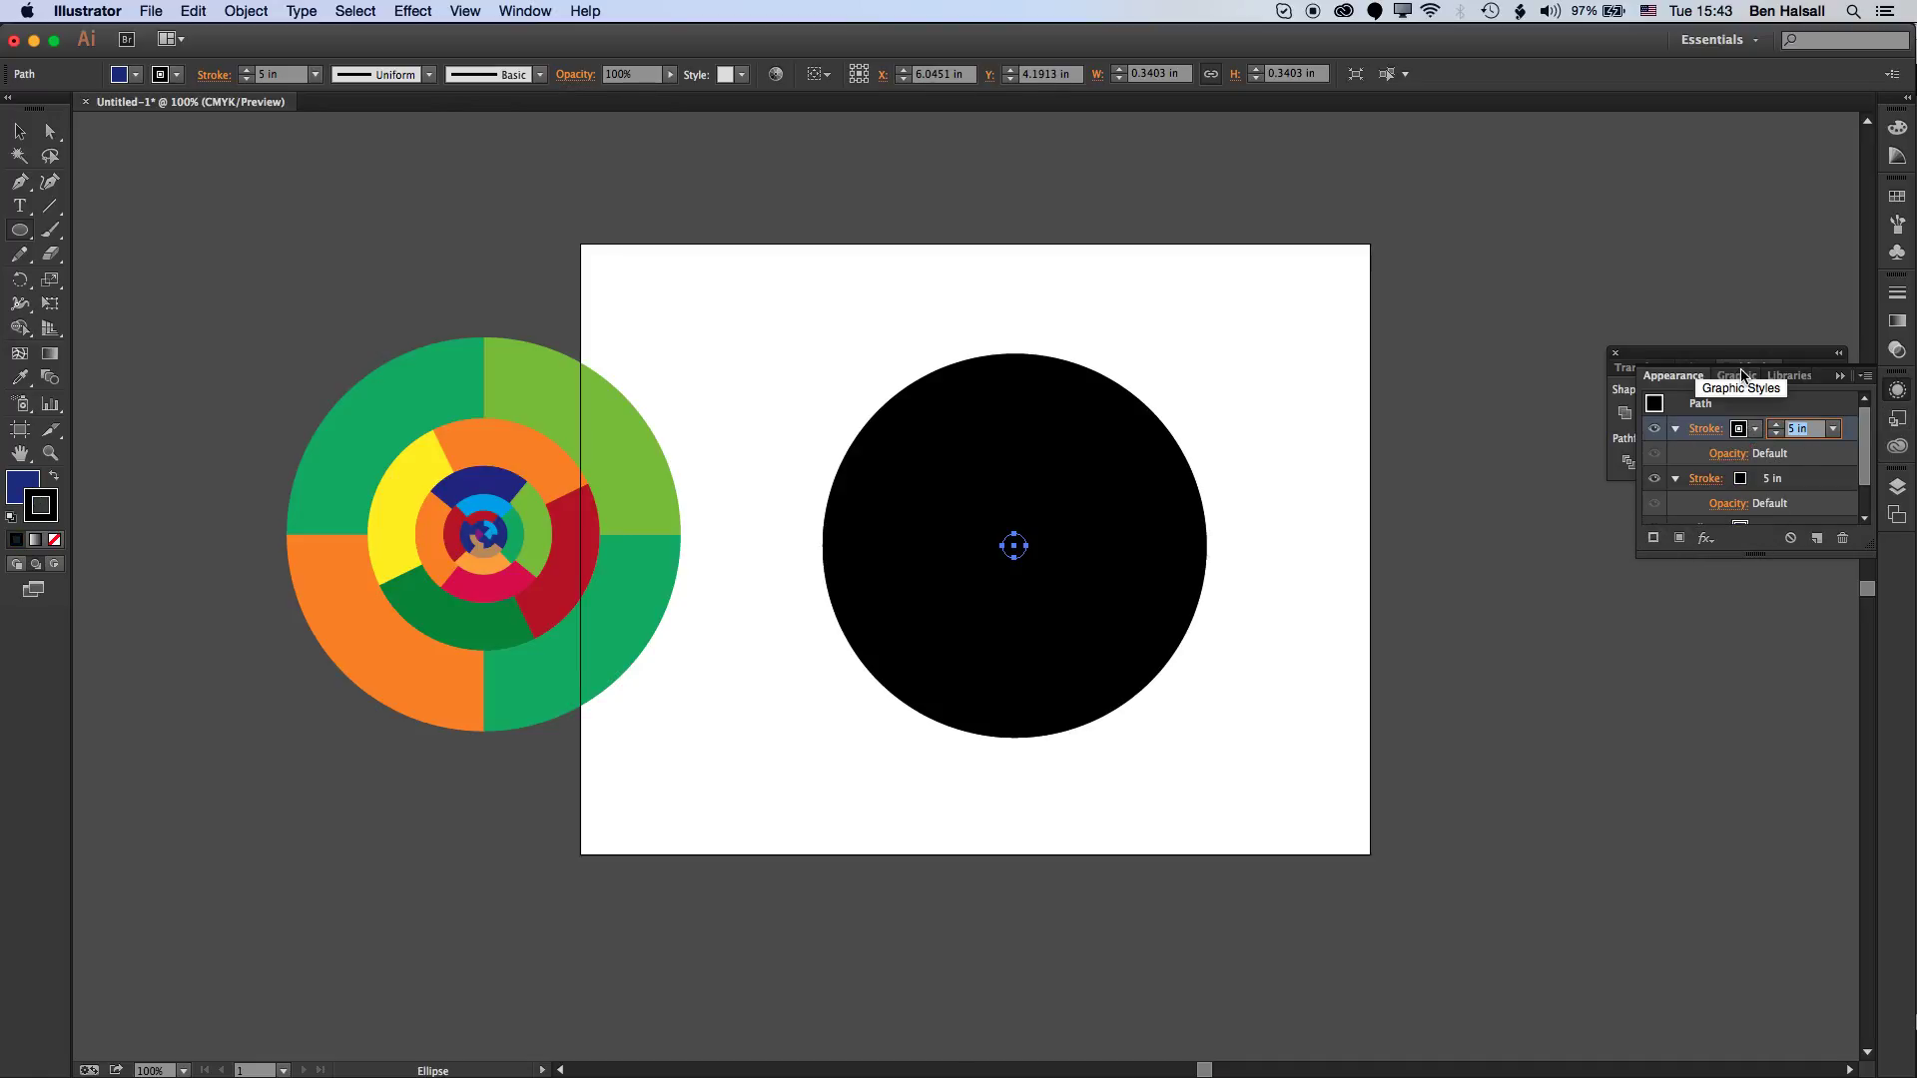
{"action": "type", "text": "0.5"}
{"action": "key", "text": "Return"}
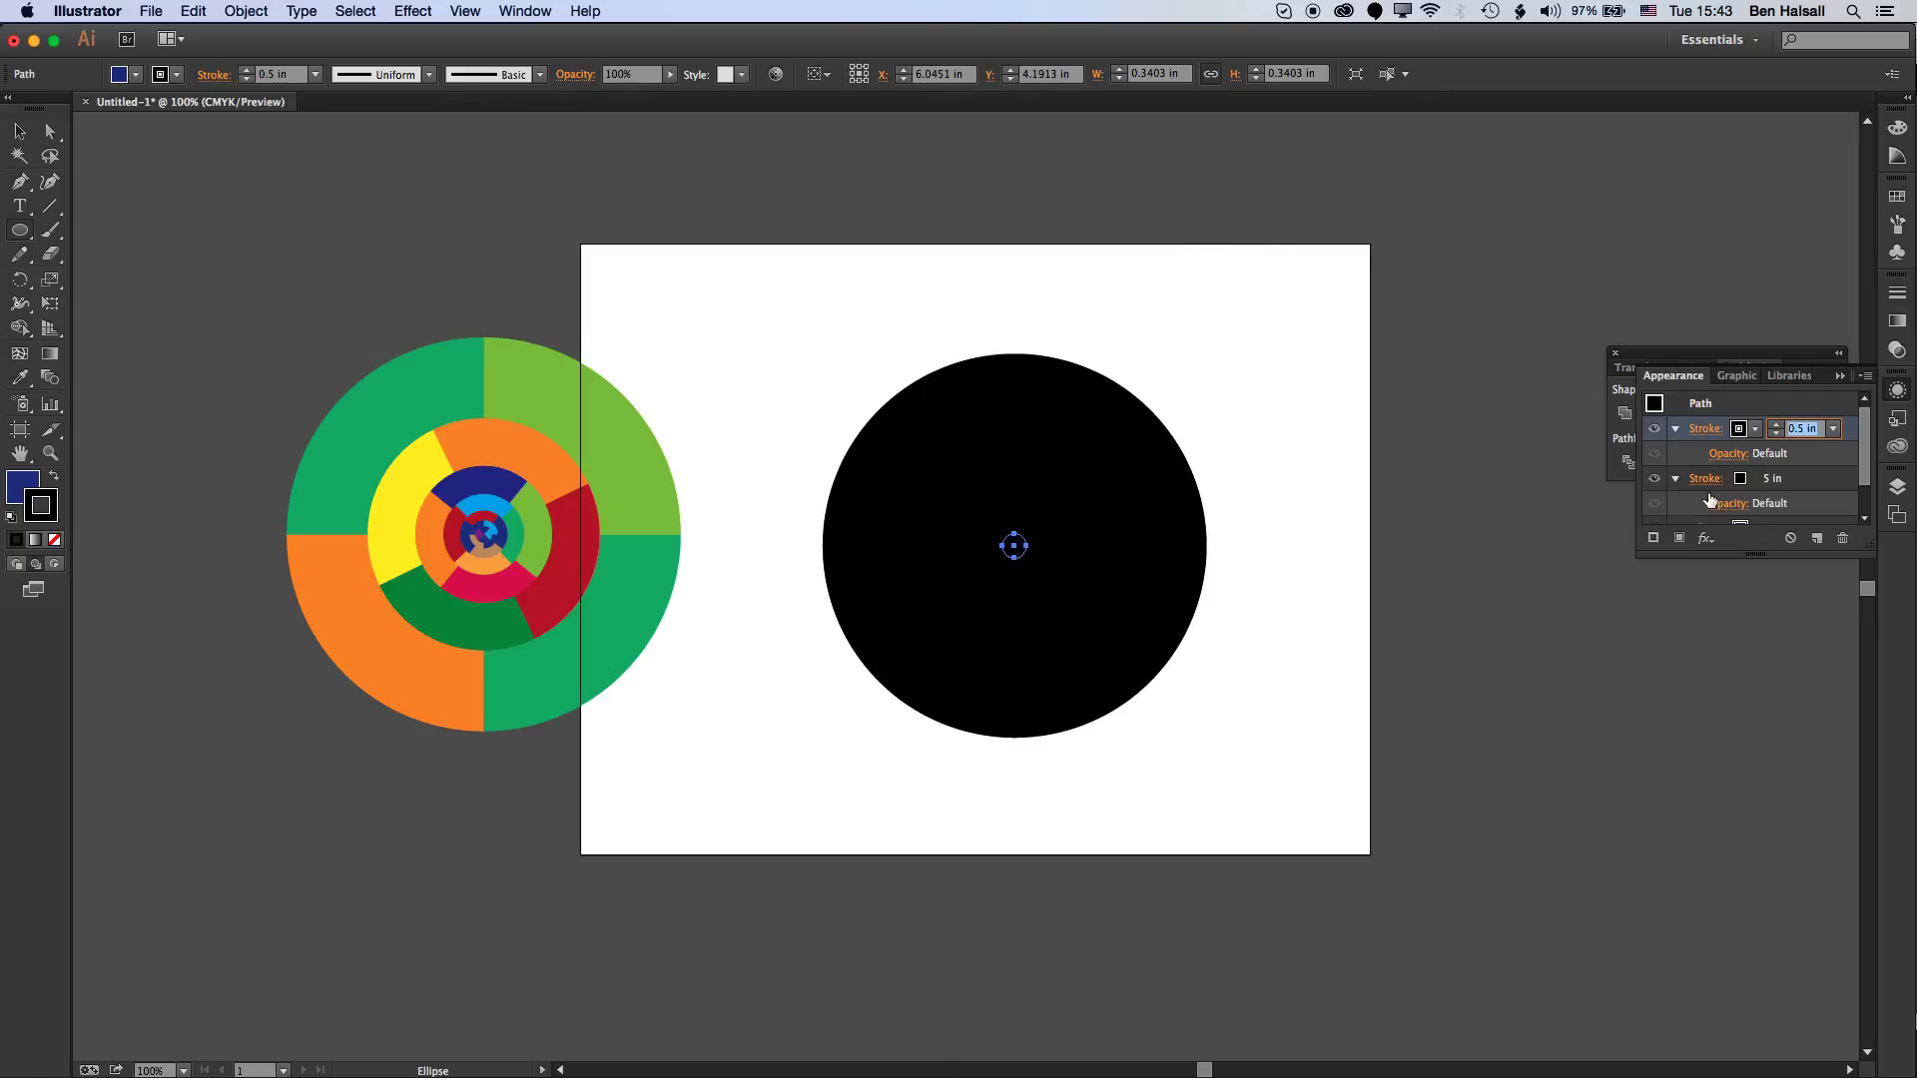
{"action": "left_click", "coordinate": [1742, 429]}
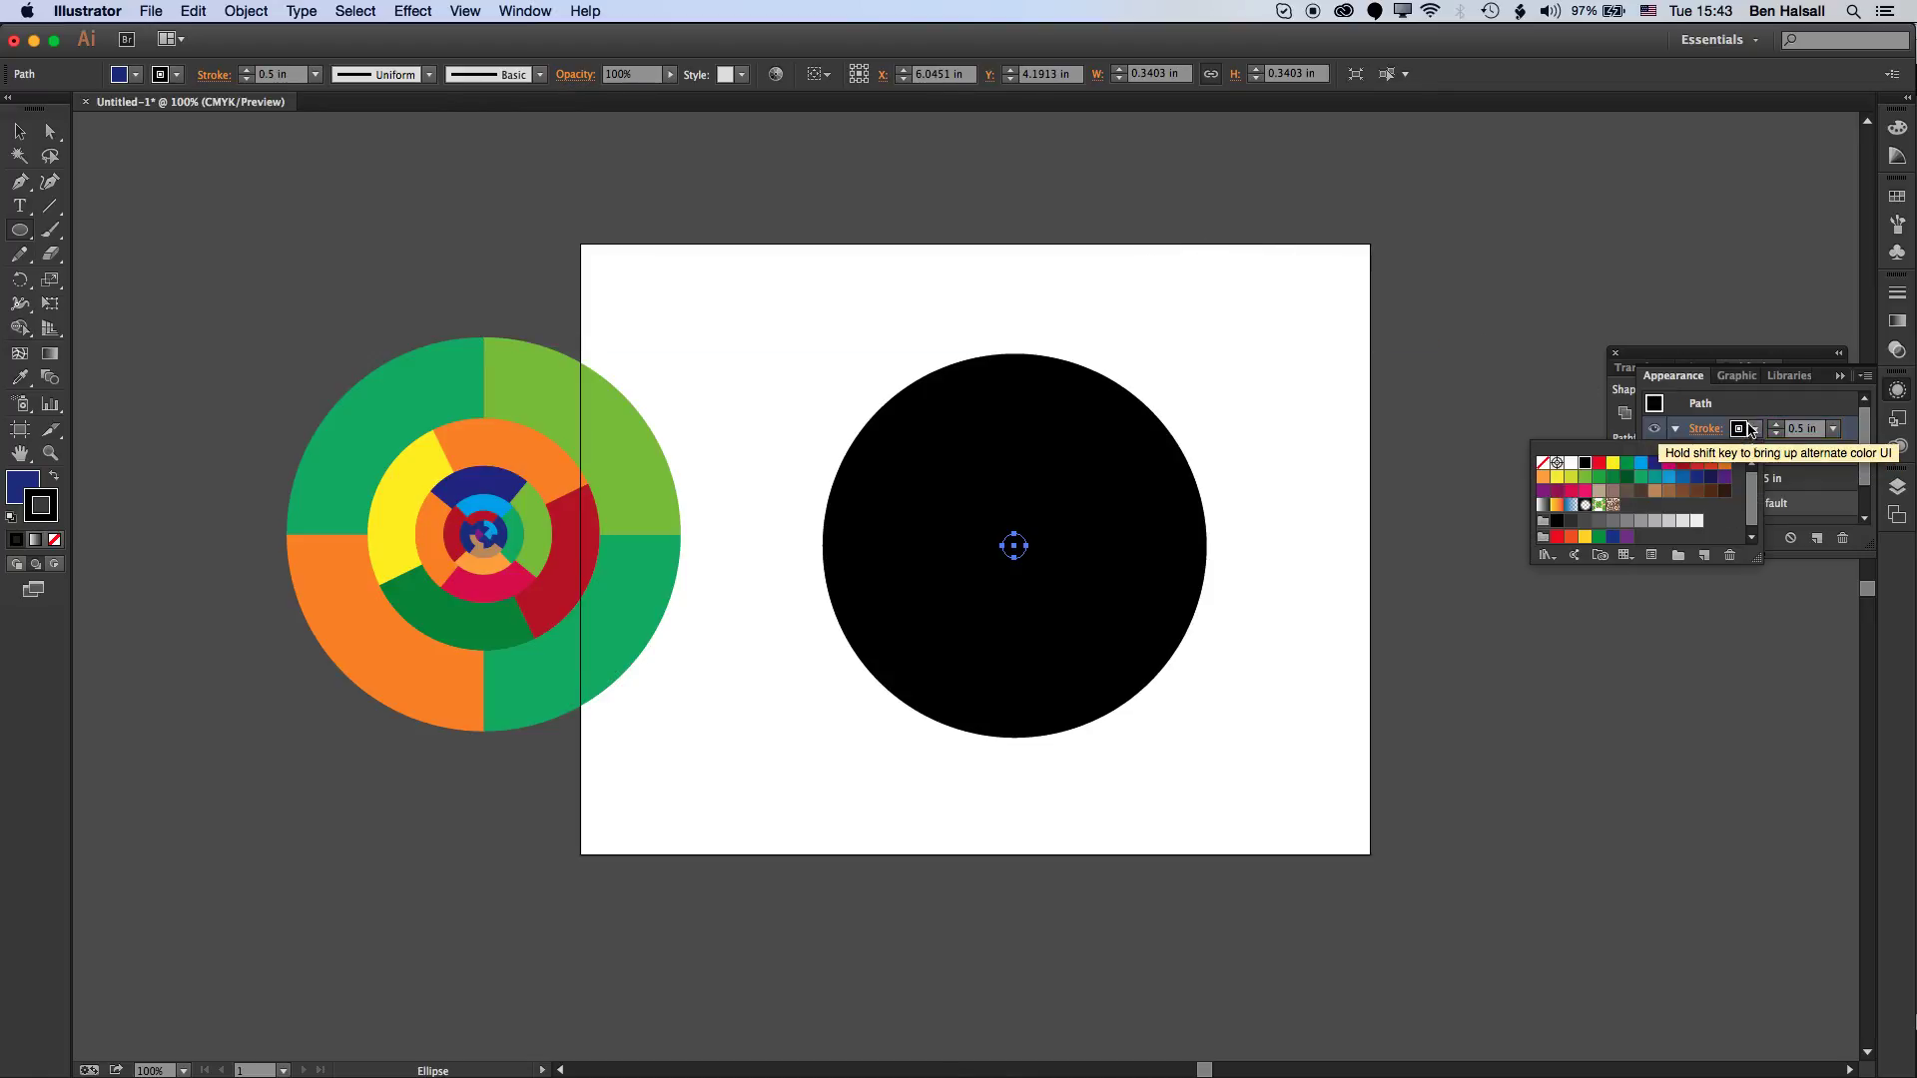
{"action": "left_click", "coordinate": [1614, 464]}
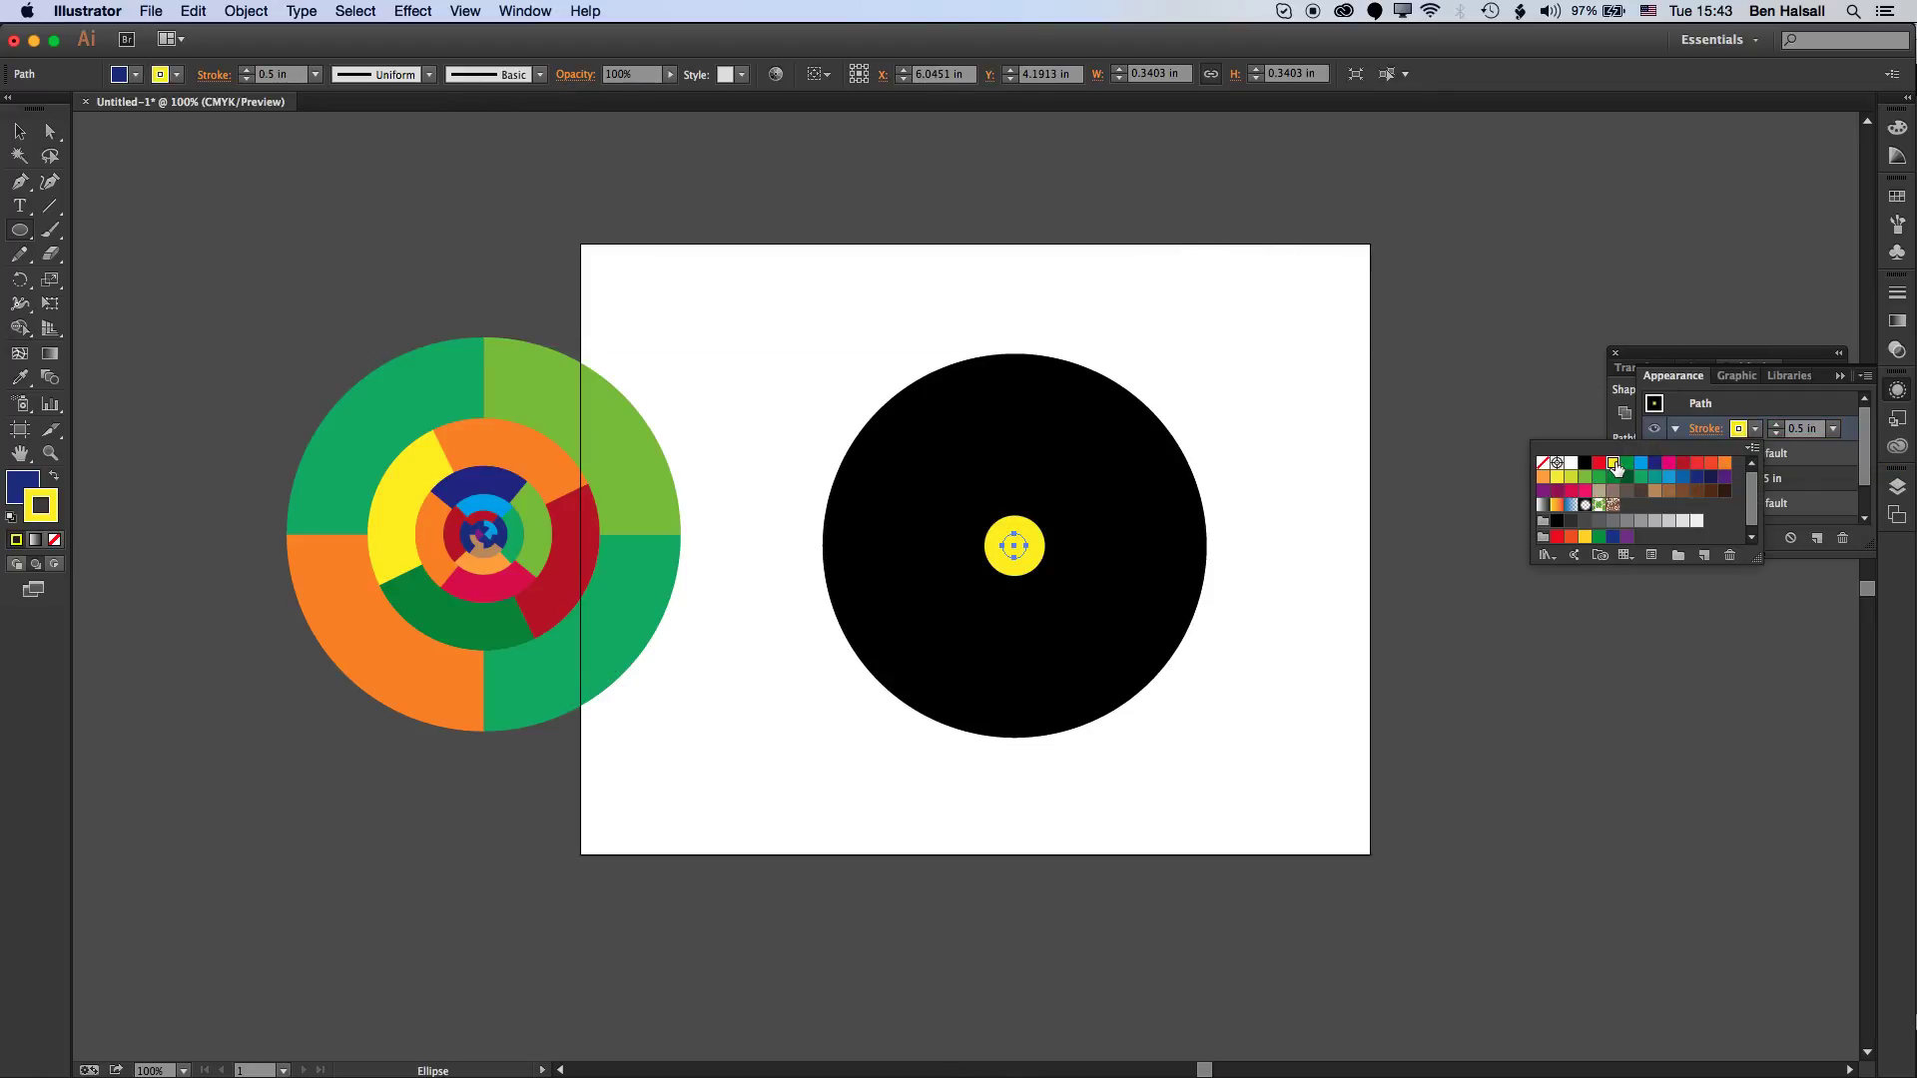
{"action": "left_click", "coordinate": [1797, 431]}
{"action": "left_click", "coordinate": [1793, 431]}
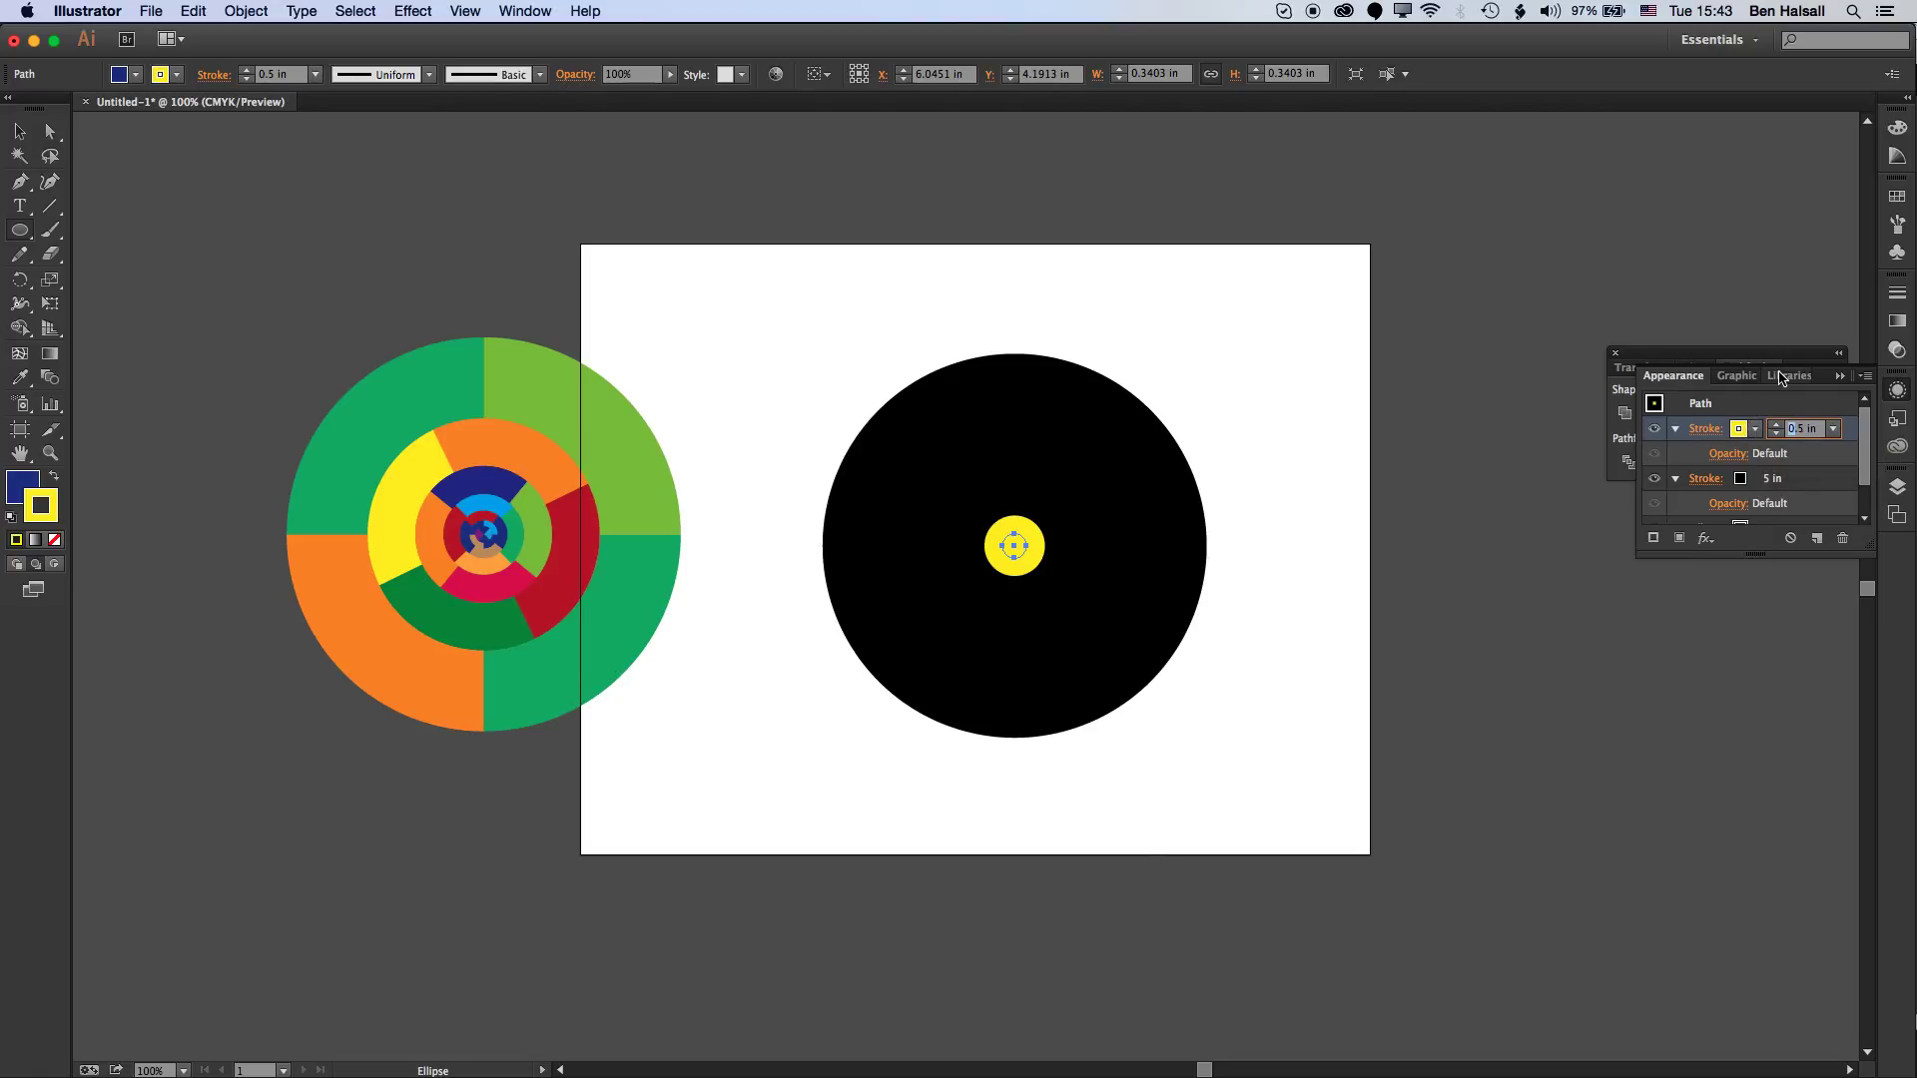
{"action": "type", "text": "4"}
{"action": "key", "text": "Return"}
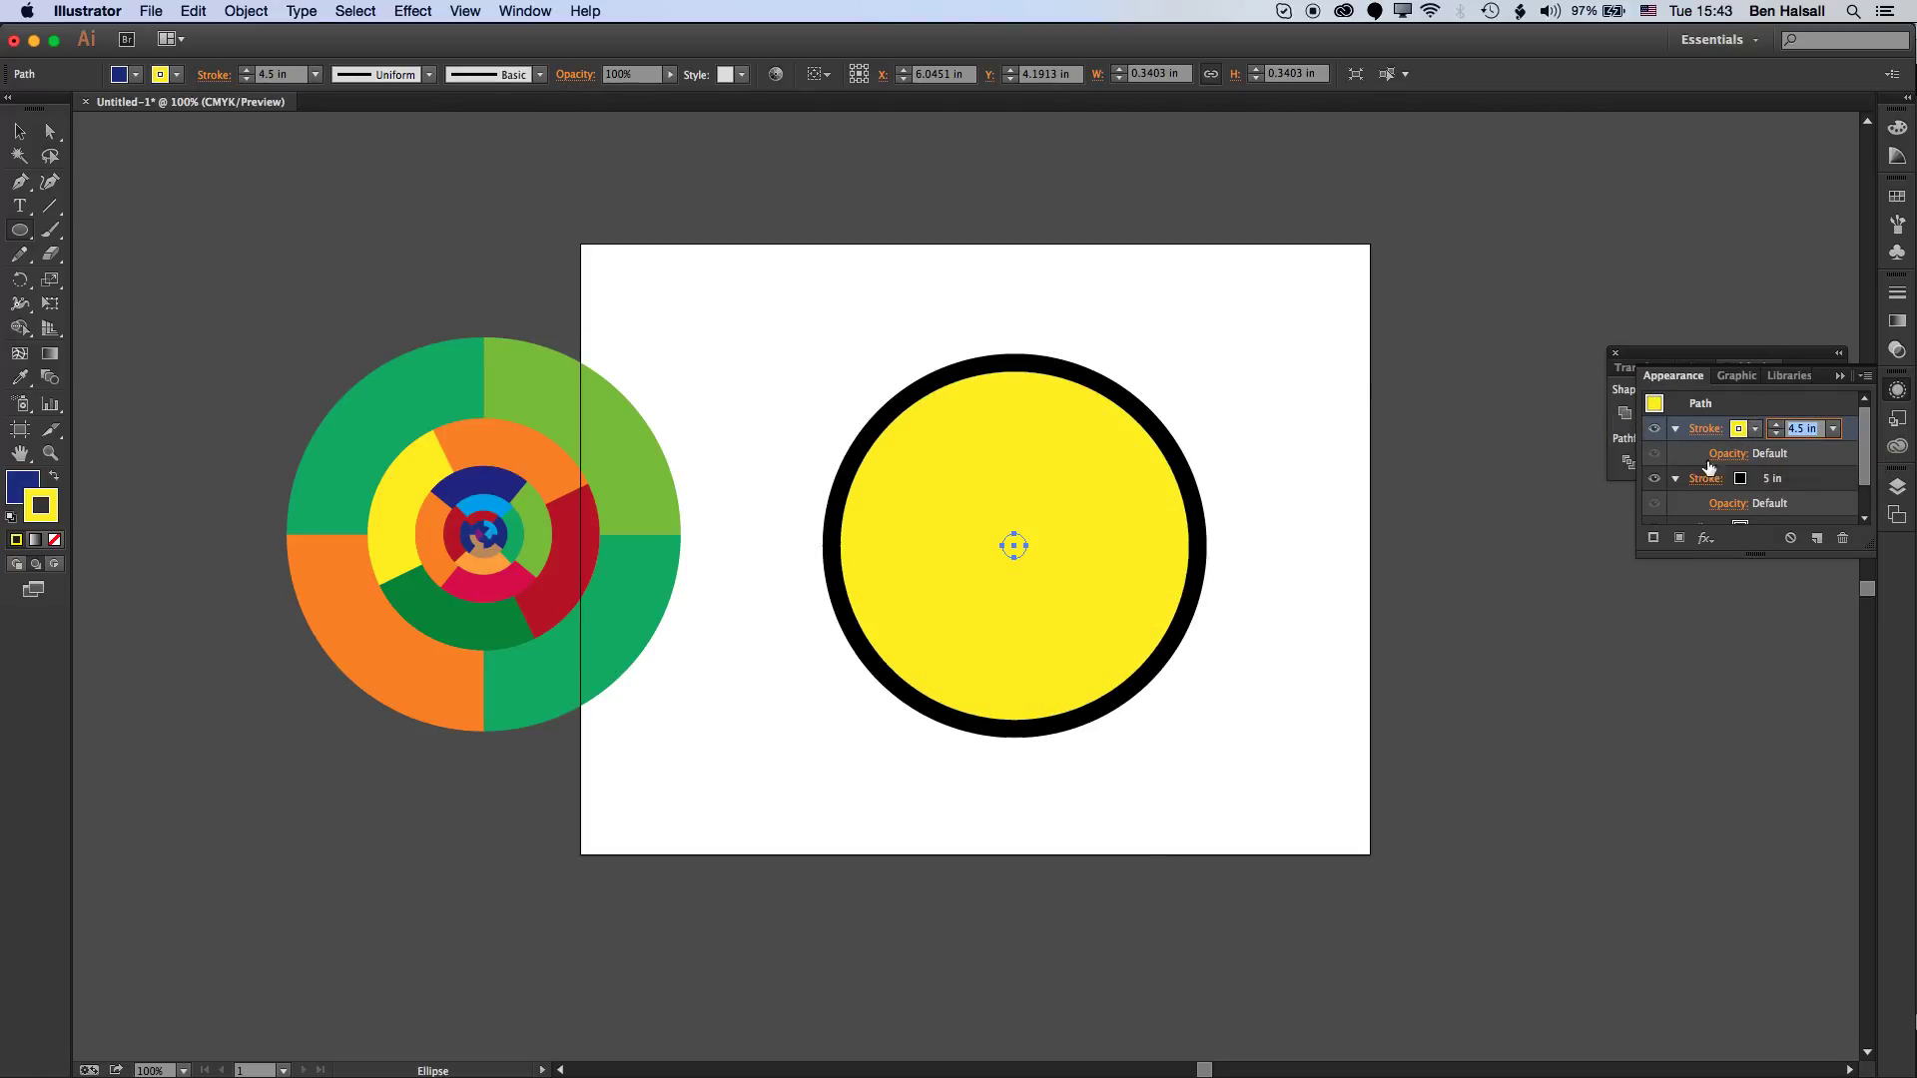
- Add a teal 4 in stroke and a navy 3.5 in stroke
{"action": "left_click", "coordinate": [1653, 538]}
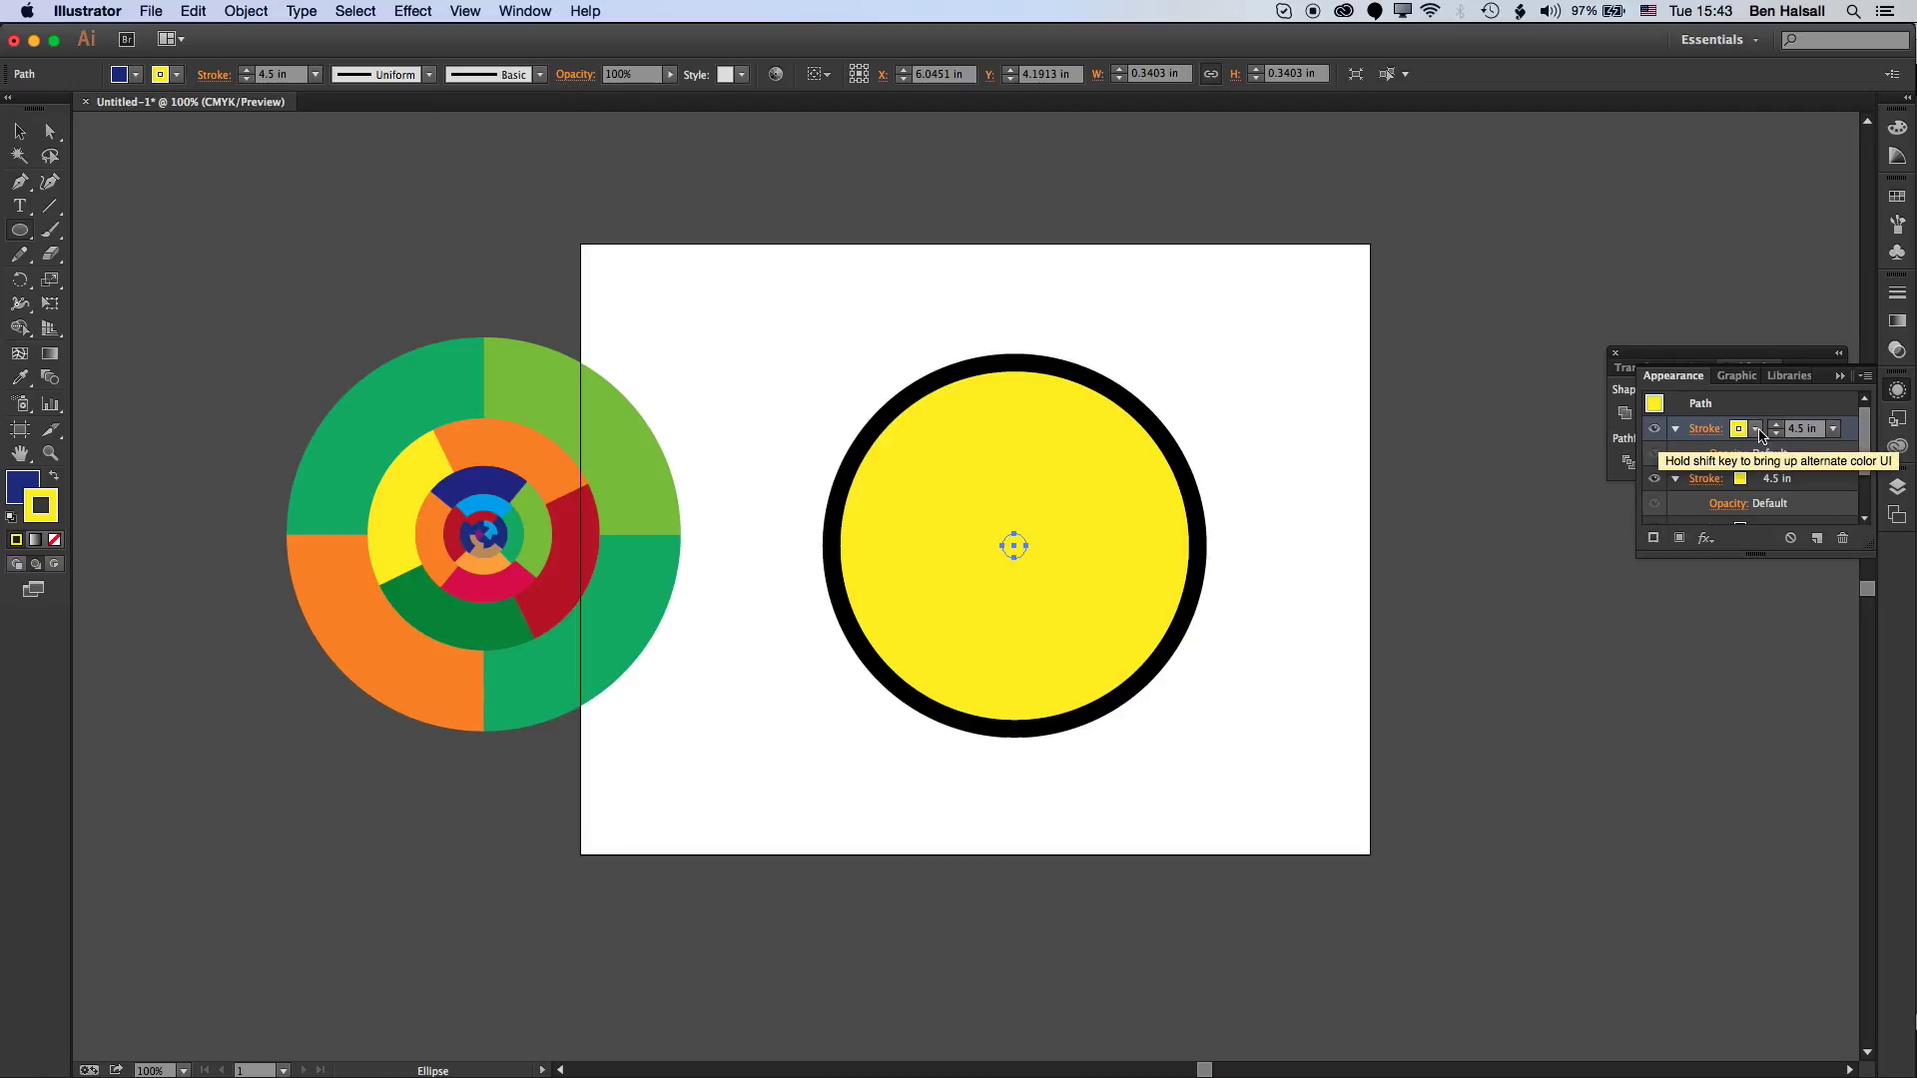
{"action": "left_click", "coordinate": [1755, 429]}
{"action": "left_click", "coordinate": [1677, 501]}
{"action": "left_click", "coordinate": [1792, 429]}
{"action": "key", "text": "Return"}
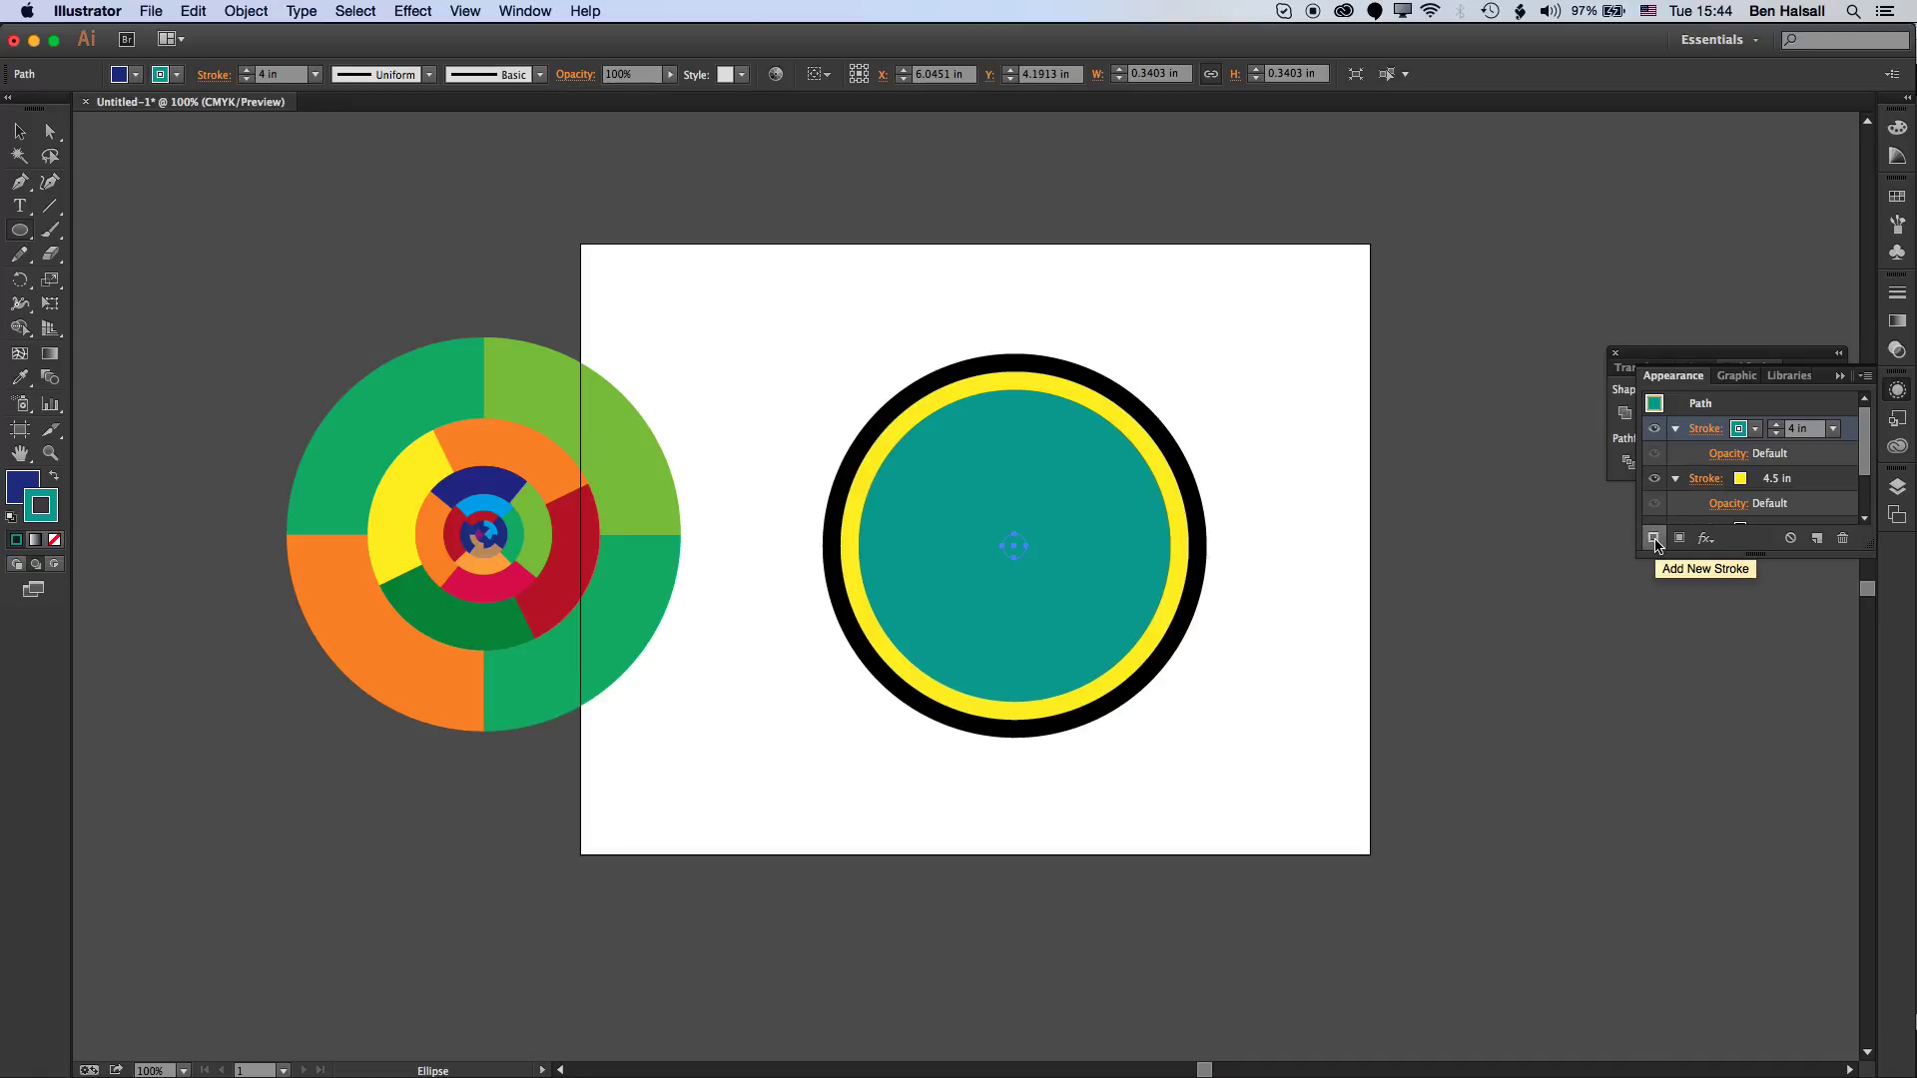
{"action": "left_click", "coordinate": [1755, 429]}
{"action": "left_click", "coordinate": [1711, 476]}
{"action": "left_click", "coordinate": [1800, 428]}
{"action": "type", "text": "3.5"}
{"action": "key", "text": "Return"}
- Add a magenta 3 in stroke and a 2.5 in stroke coloured yellow
{"action": "left_click", "coordinate": [1755, 428]}
{"action": "left_click", "coordinate": [1668, 464]}
{"action": "left_click", "coordinate": [1800, 428]}
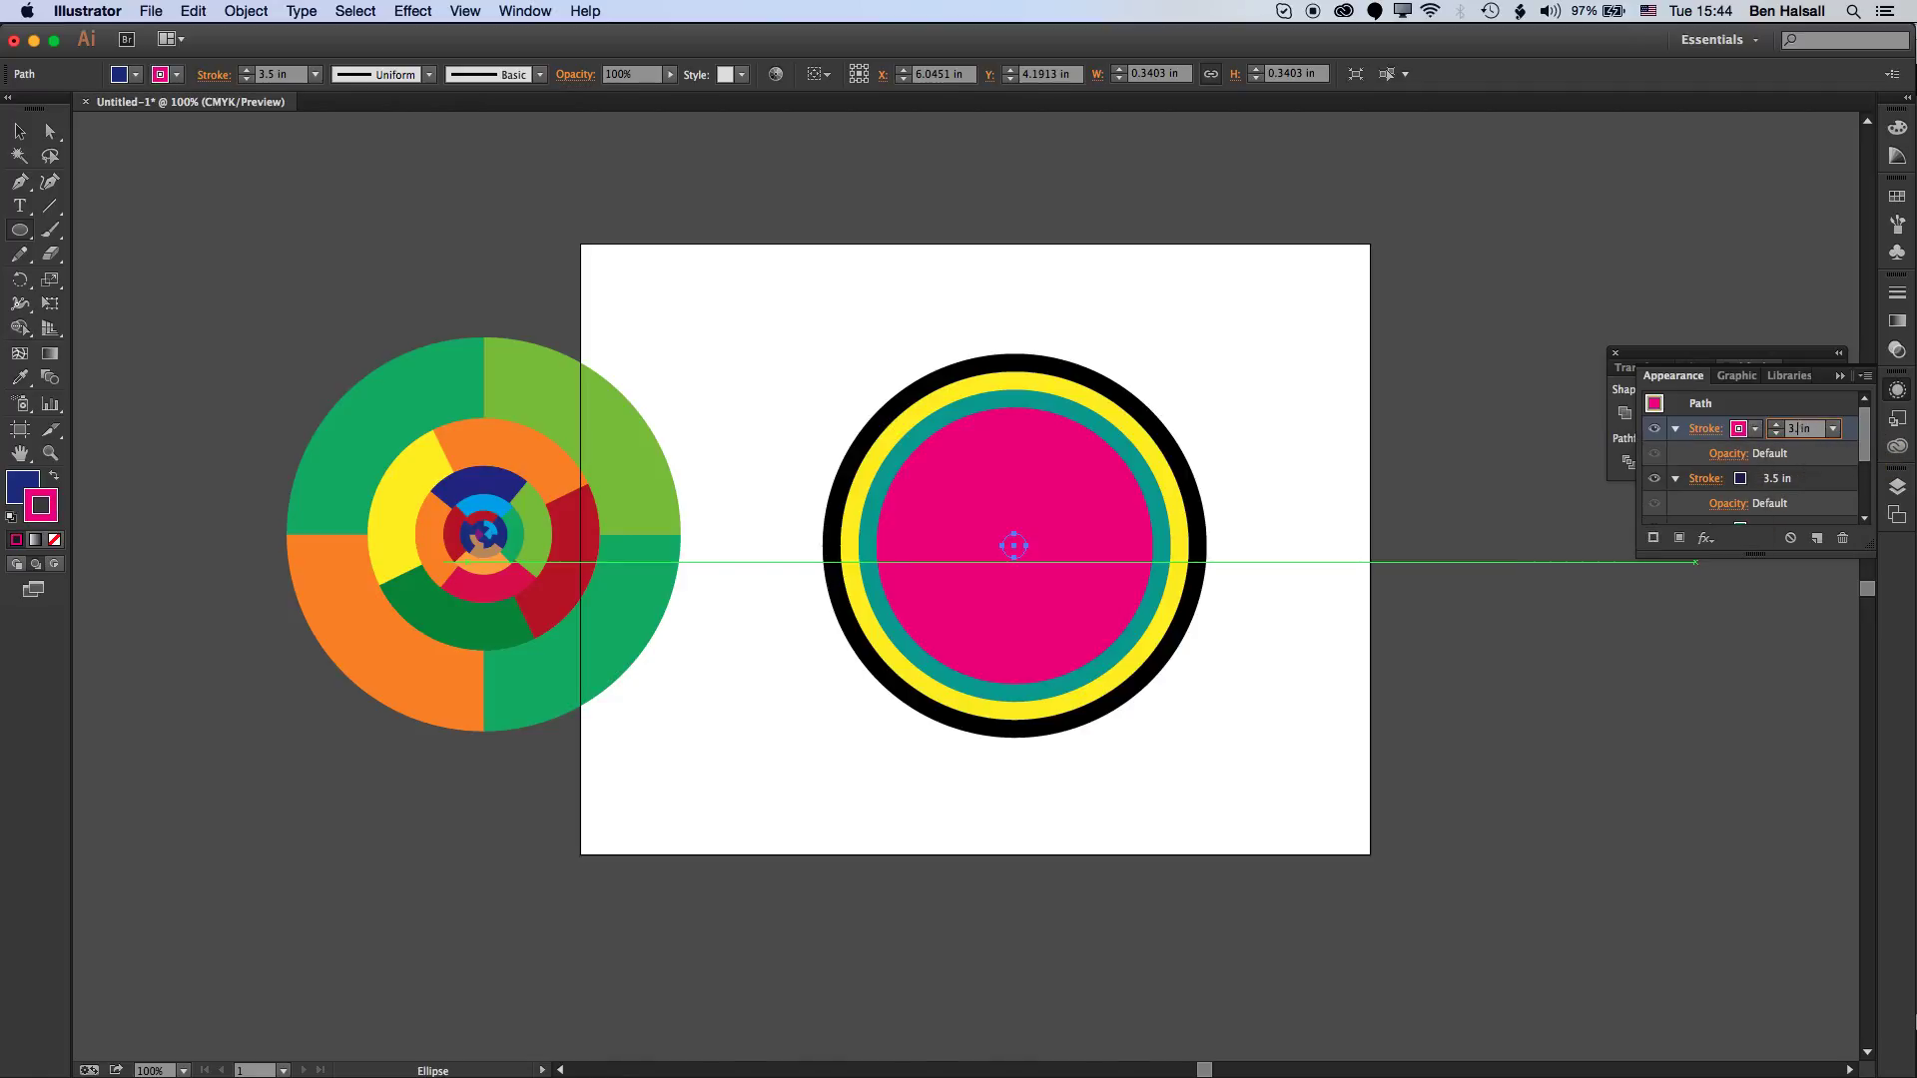
{"action": "type", "text": "3"}
{"action": "key", "text": "Return"}
{"action": "left_click", "coordinate": [1756, 428]}
{"action": "left_click", "coordinate": [1596, 481]}
{"action": "left_click", "coordinate": [1800, 428]}
{"action": "type", "text": "2.5"}
{"action": "key", "text": "Return"}
{"action": "left_click", "coordinate": [1755, 428]}
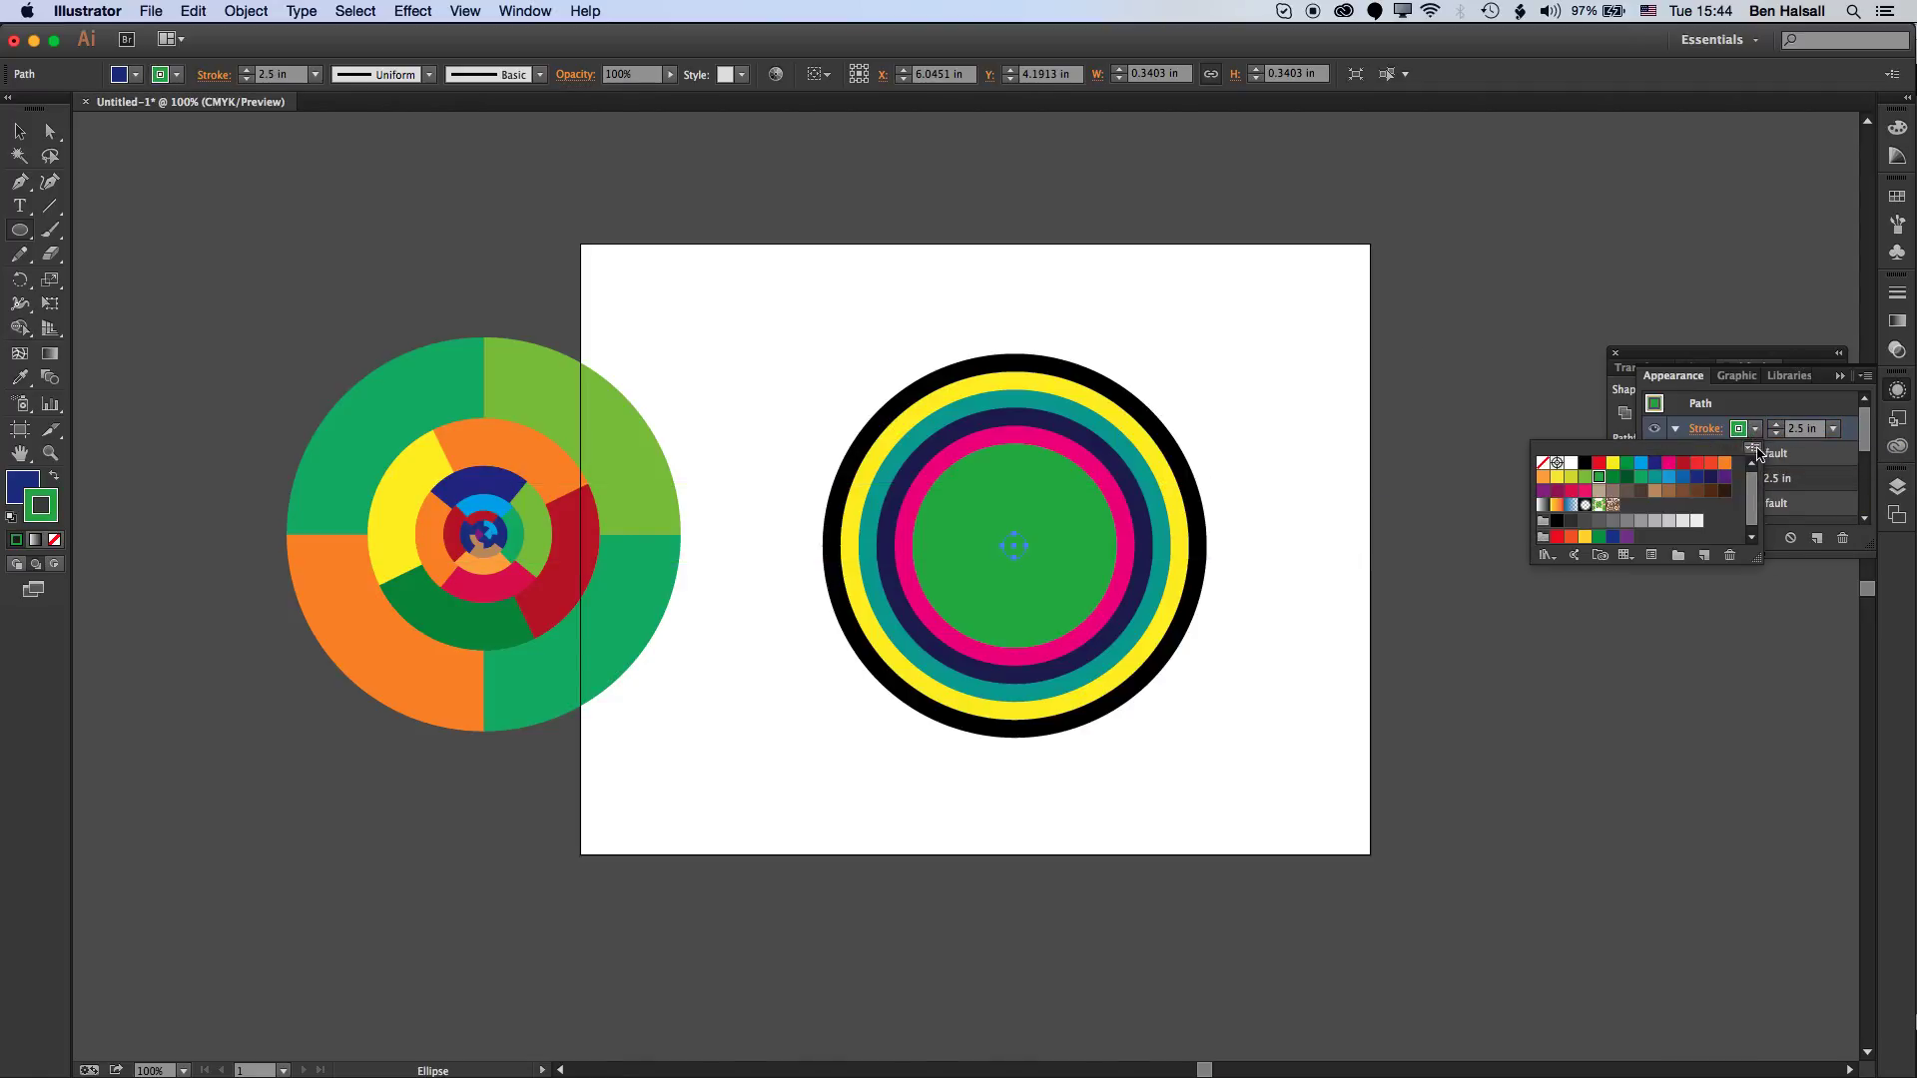
{"action": "left_click", "coordinate": [1557, 476]}
- Add a blue 2 in stroke beneath the yellow ring
{"action": "left_click", "coordinate": [1800, 428]}
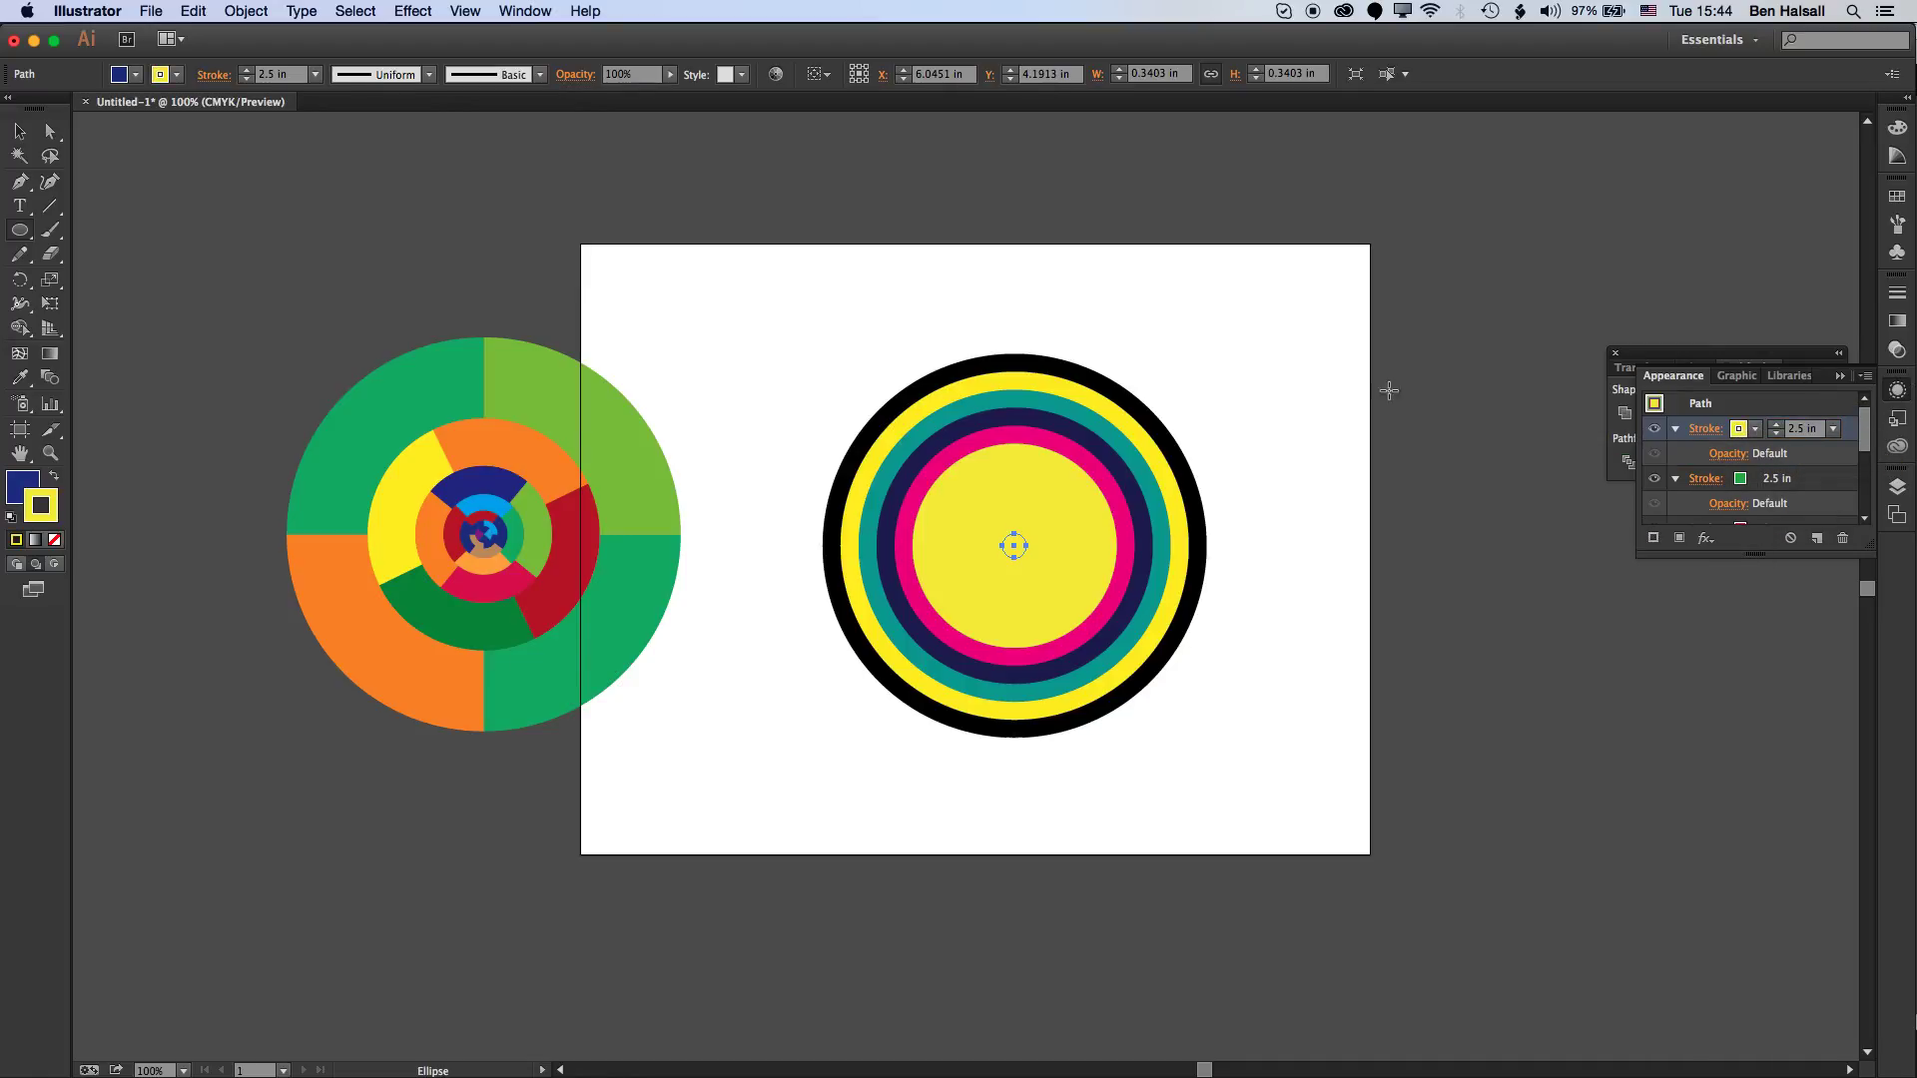
{"action": "left_click", "coordinate": [1755, 428]}
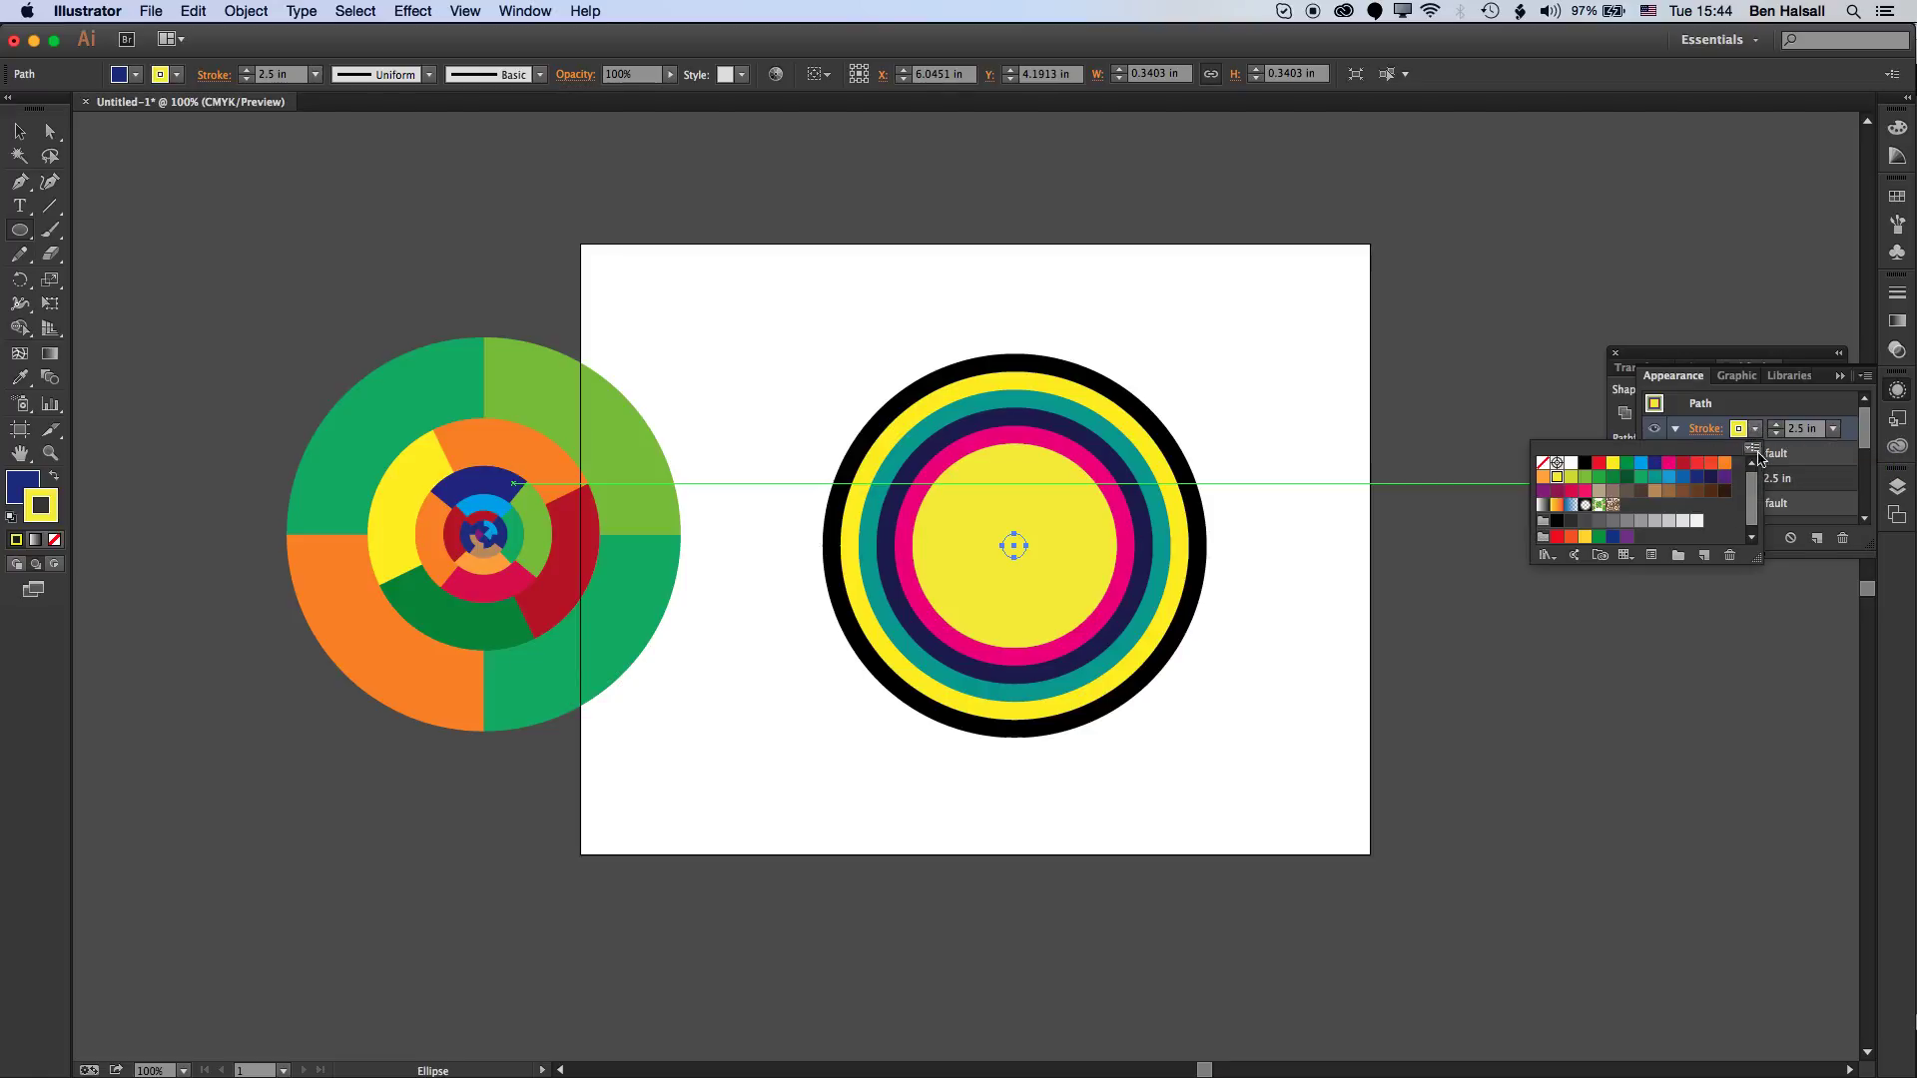
{"action": "left_click", "coordinate": [1655, 476]}
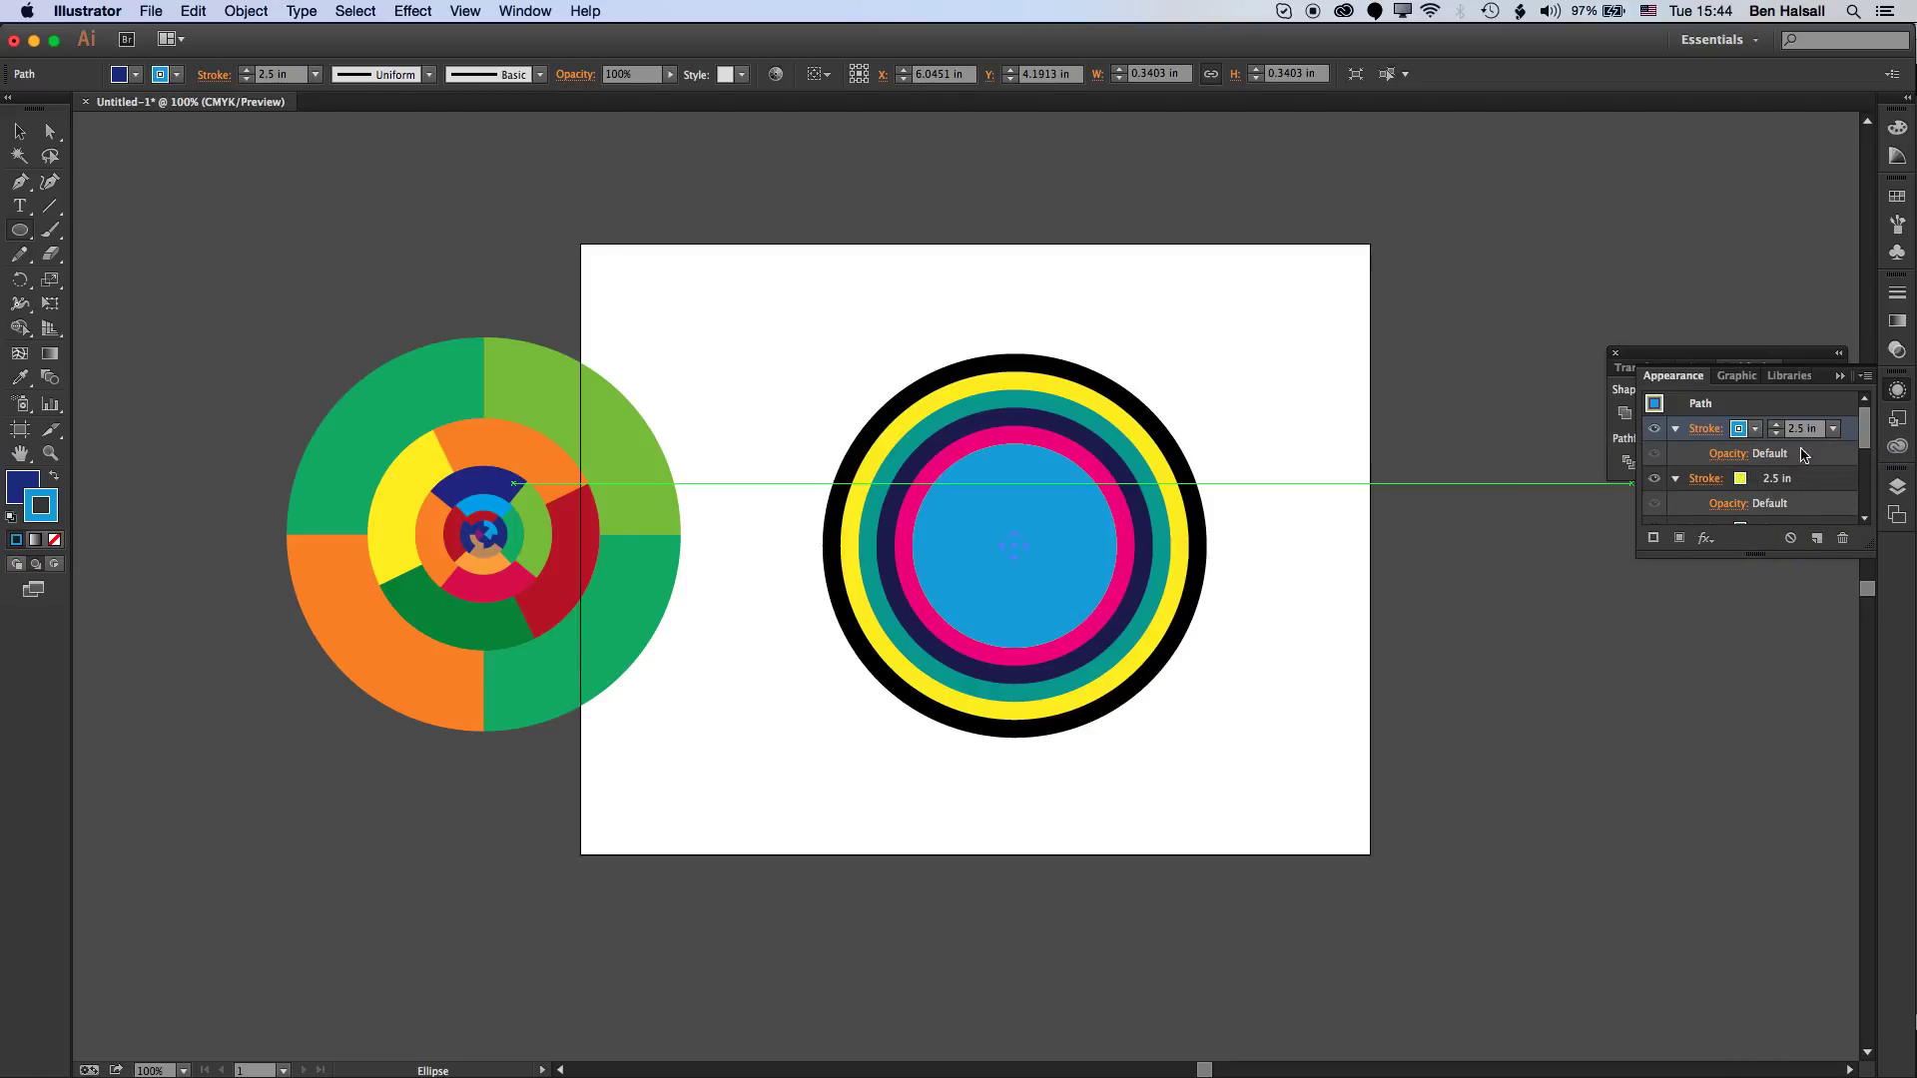
{"action": "left_click", "coordinate": [1800, 428]}
{"action": "type", "text": "2"}
{"action": "key", "text": "Return"}
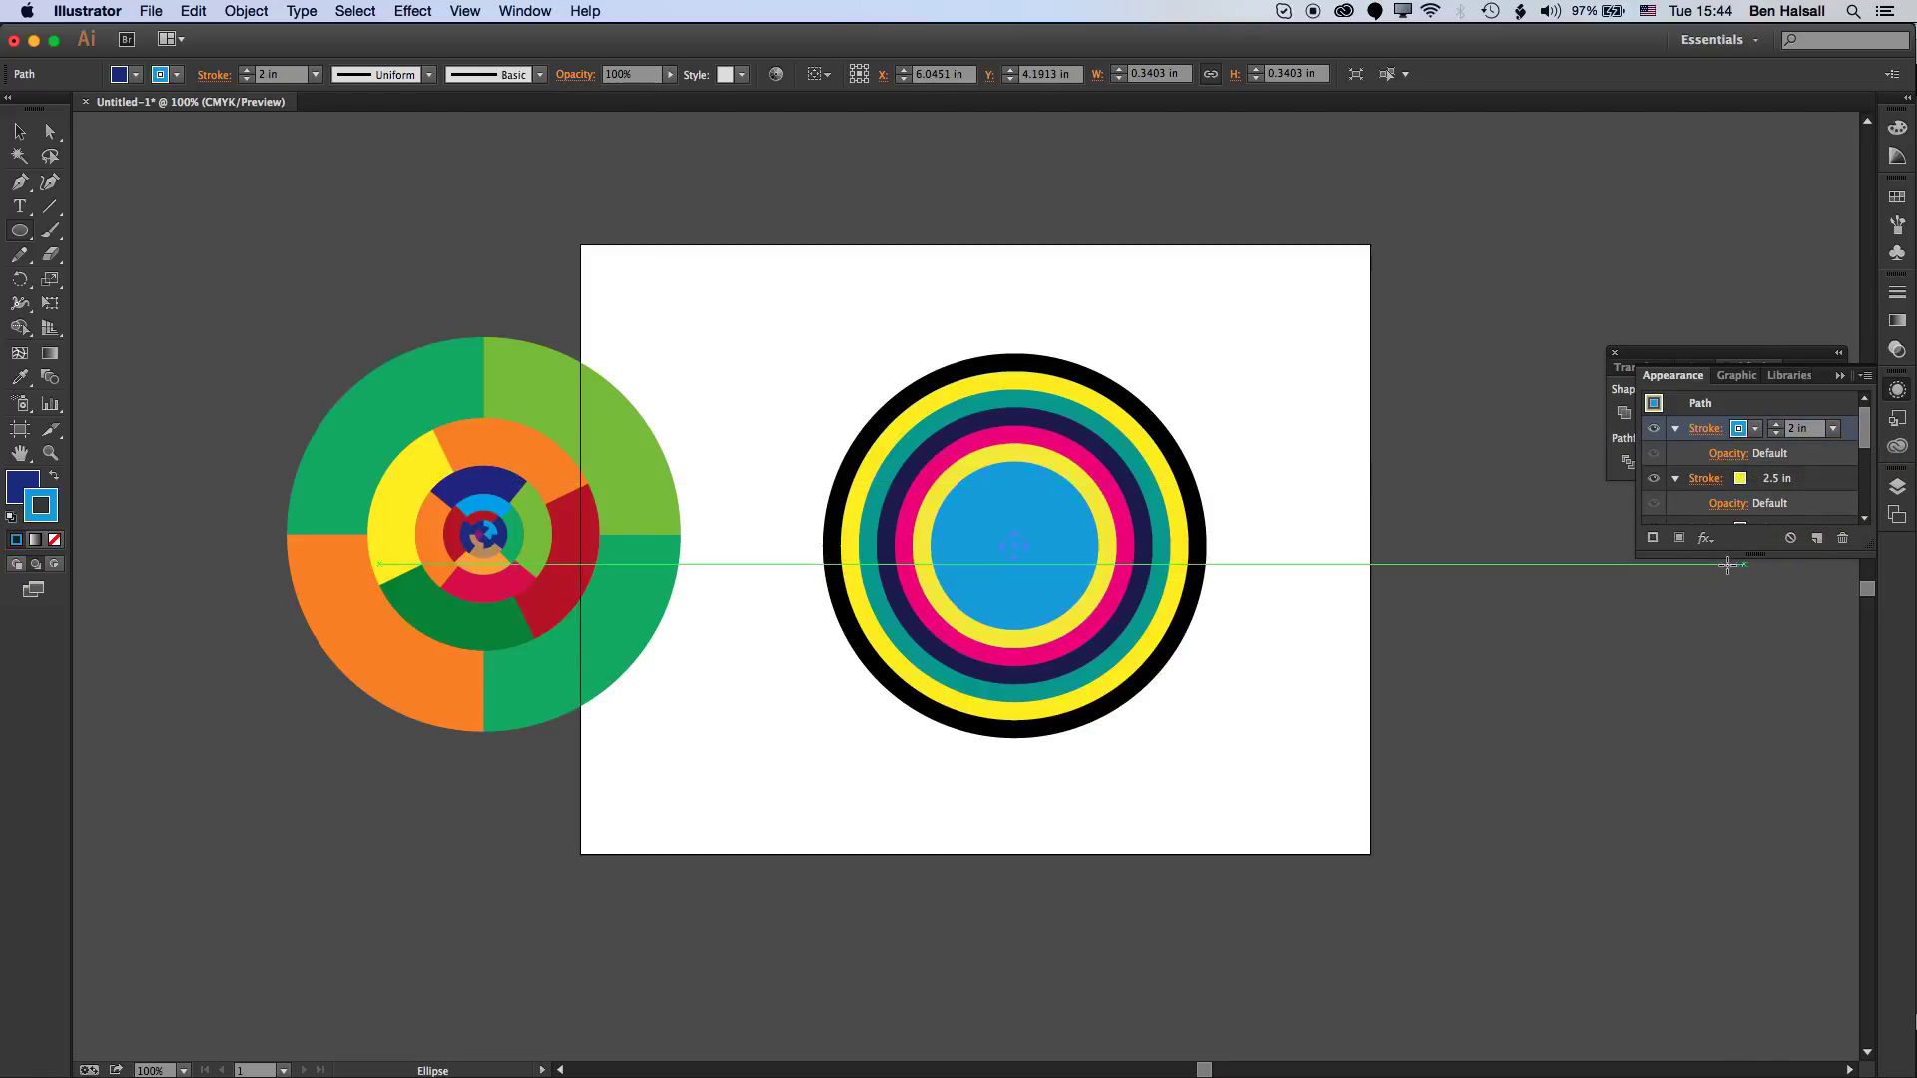
- Add an innermost green stroke at 1.5 in
{"action": "left_click", "coordinate": [1653, 538]}
{"action": "left_click", "coordinate": [1797, 429]}
{"action": "key", "text": "BackSpace"}
{"action": "type", "text": "1.5"}
{"action": "key", "text": "Return"}
{"action": "left_click", "coordinate": [1754, 428]}
{"action": "left_click", "coordinate": [1584, 476]}
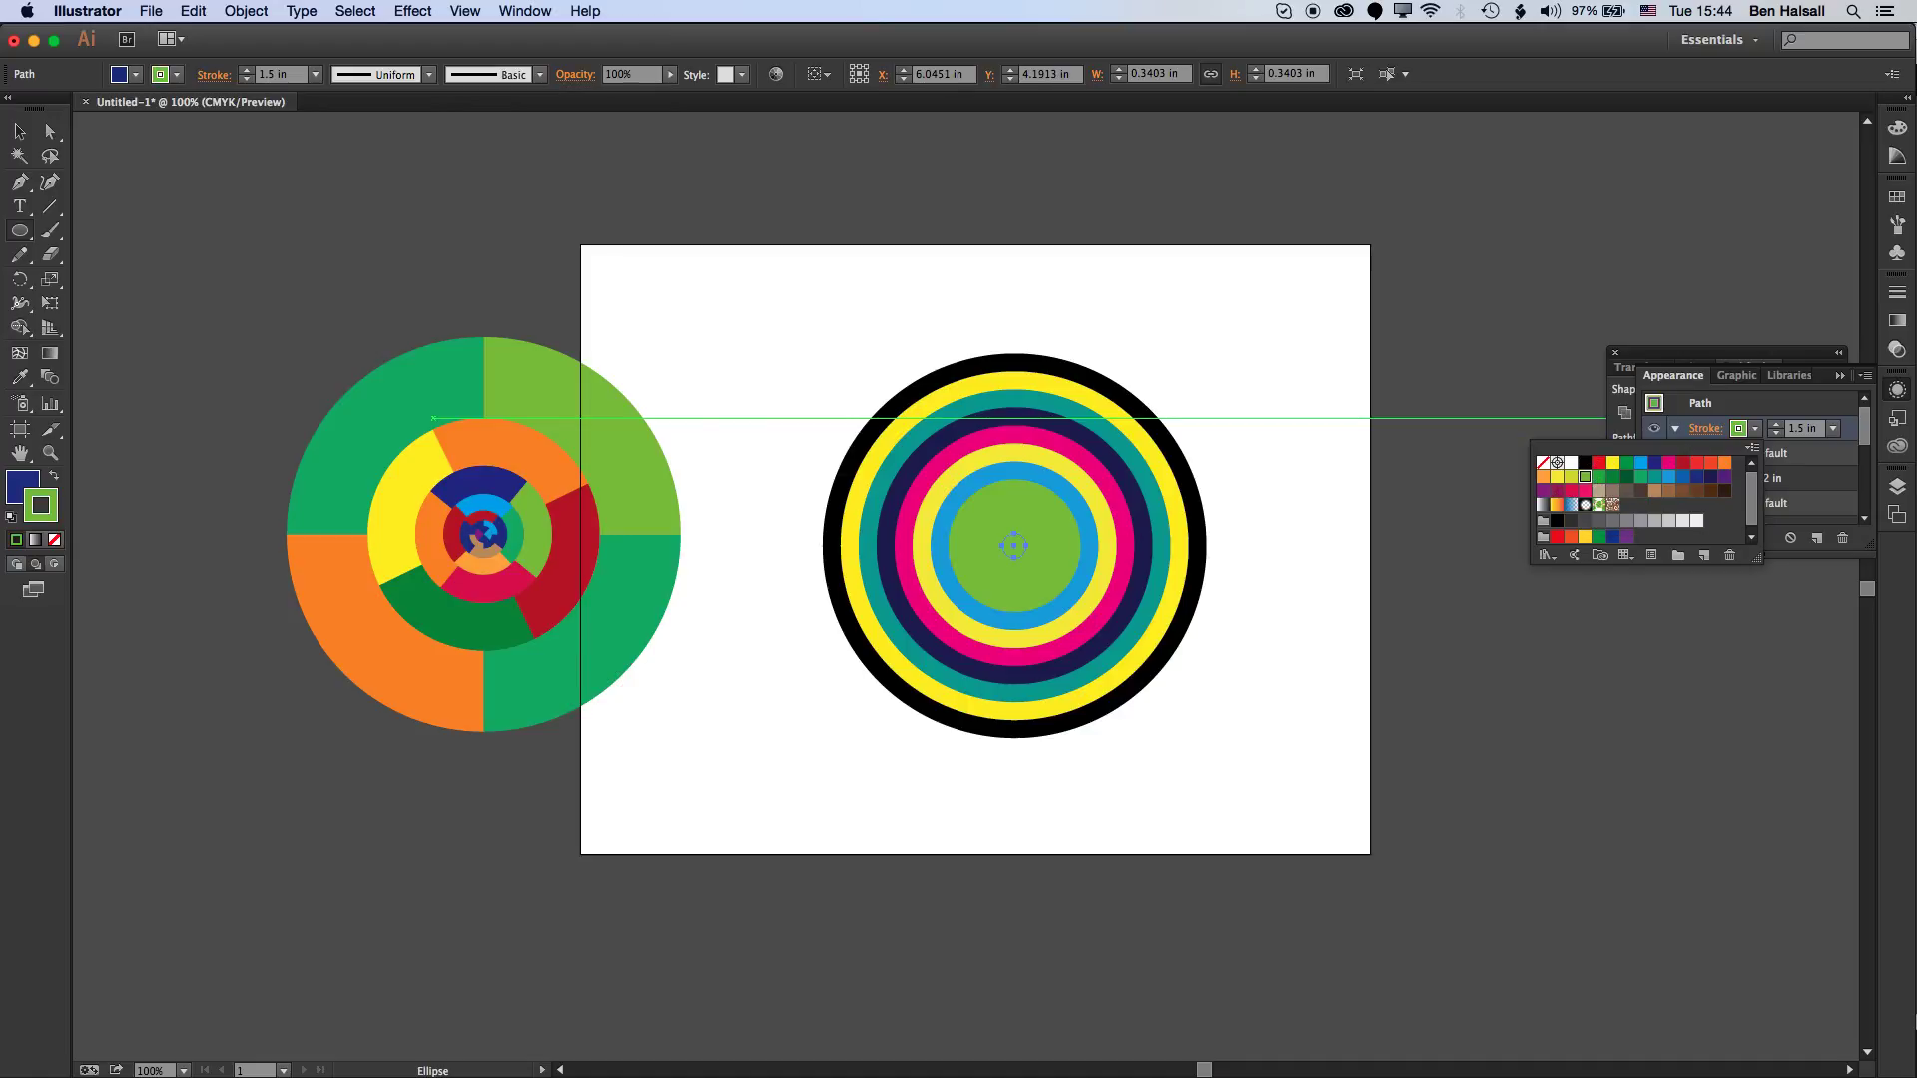
{"action": "key", "text": "Escape"}
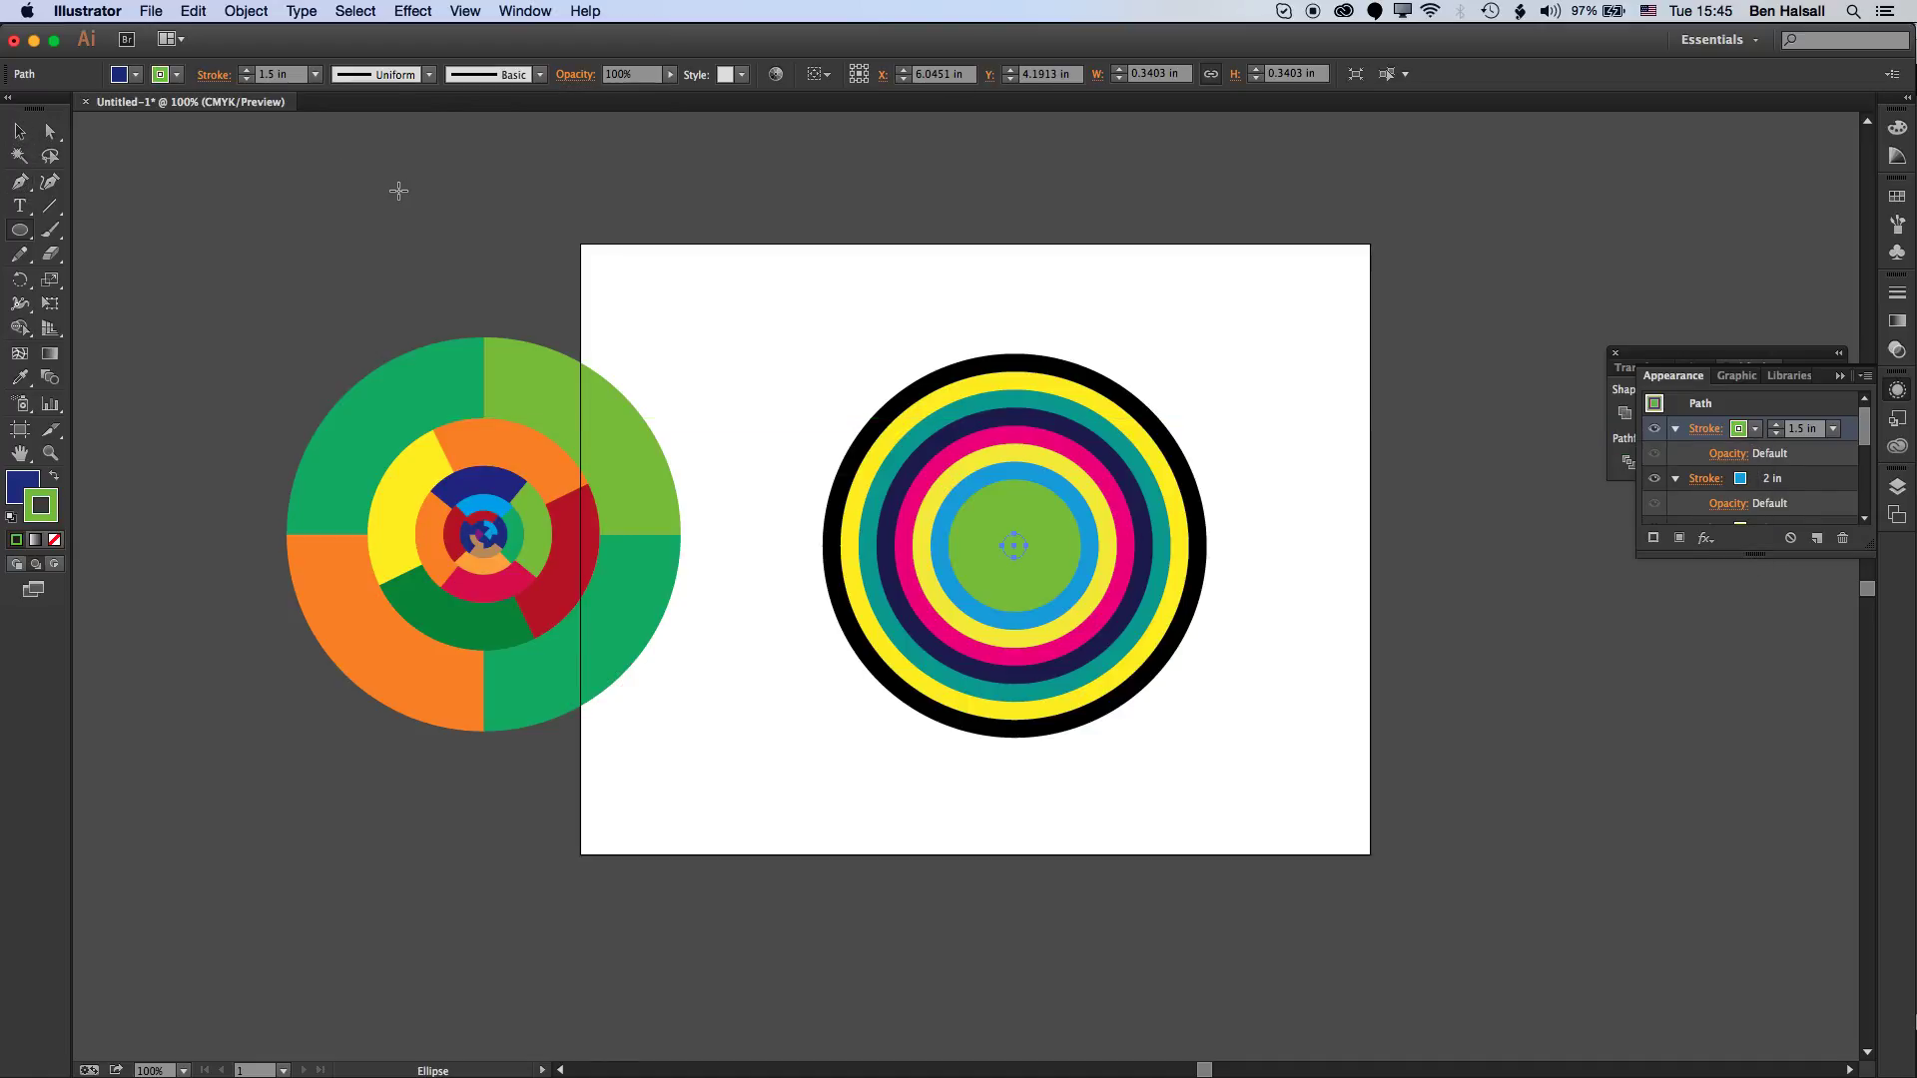
- Outline the circle's stacked strokes and group the resulting ring shapes
{"action": "left_click", "coordinate": [22, 130]}
{"action": "left_click", "coordinate": [245, 11]}
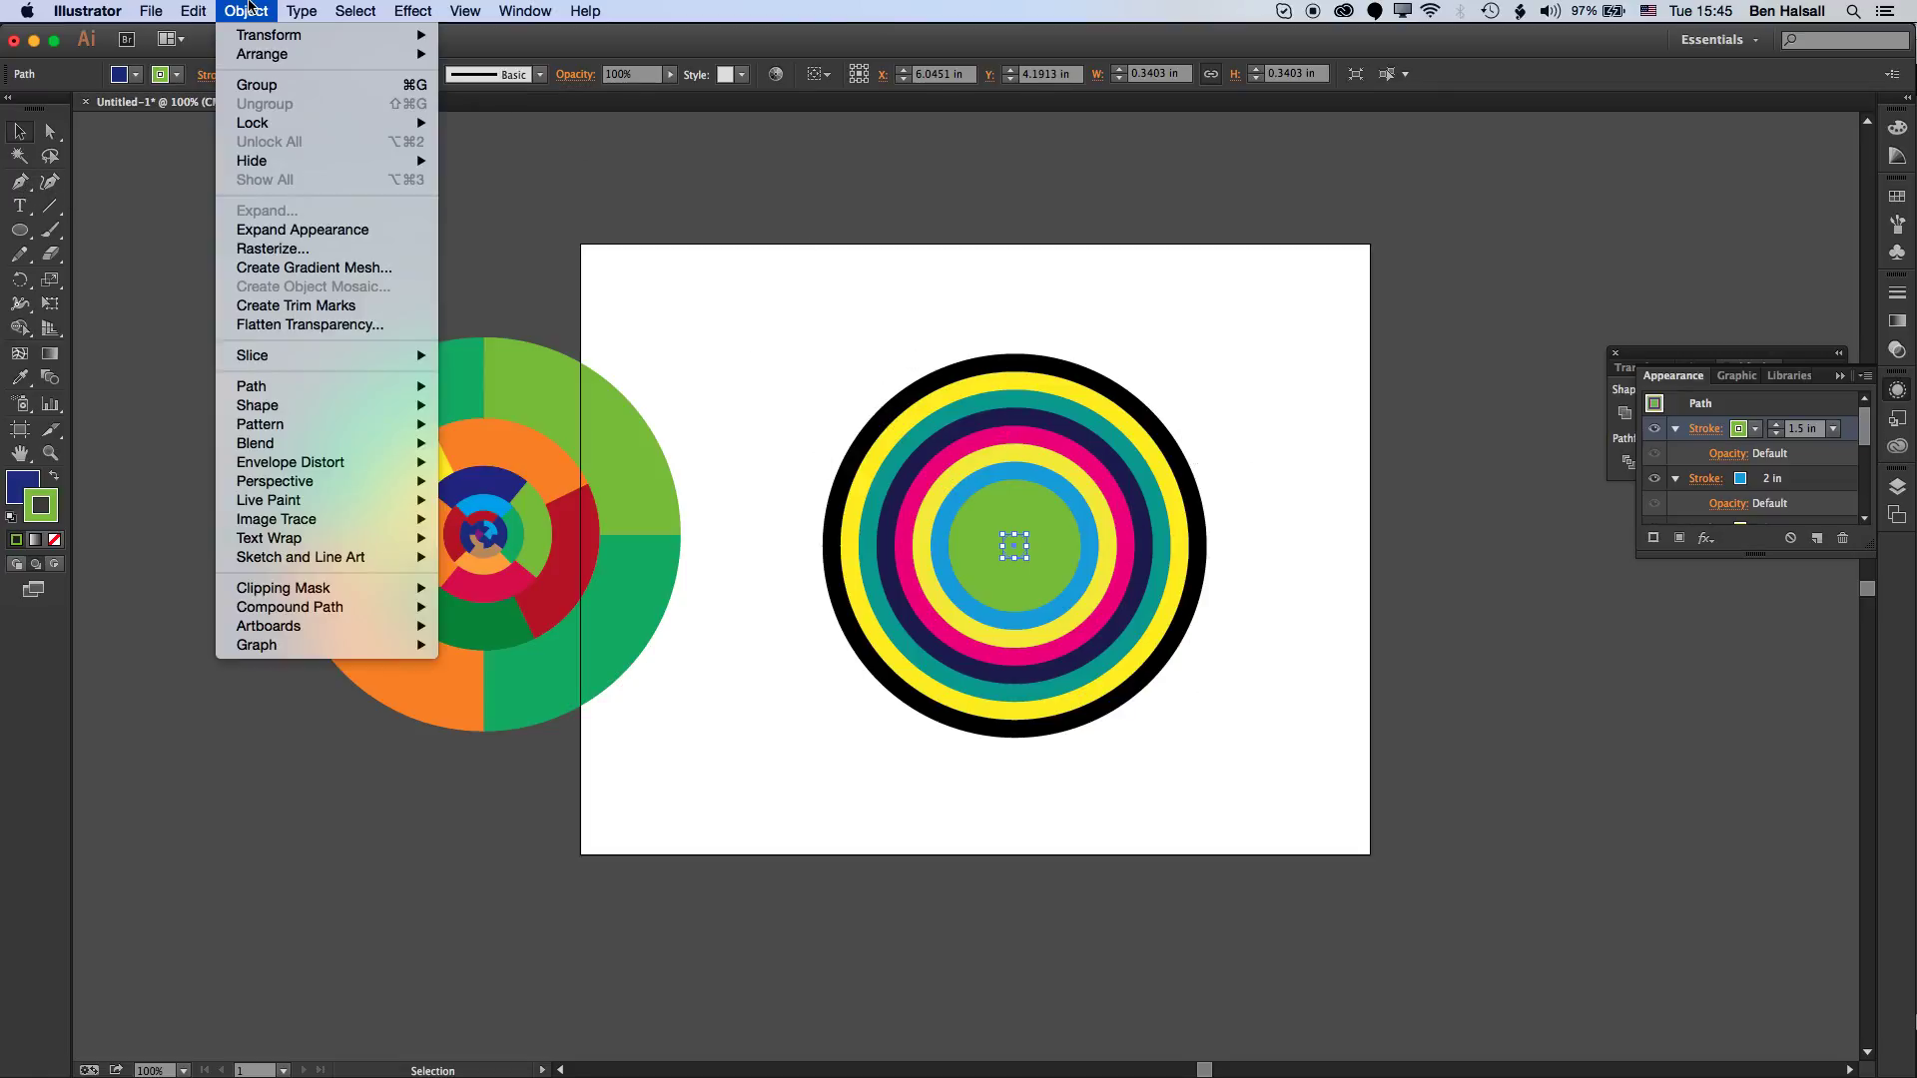
{"action": "mouse_move", "coordinate": [278, 396]}
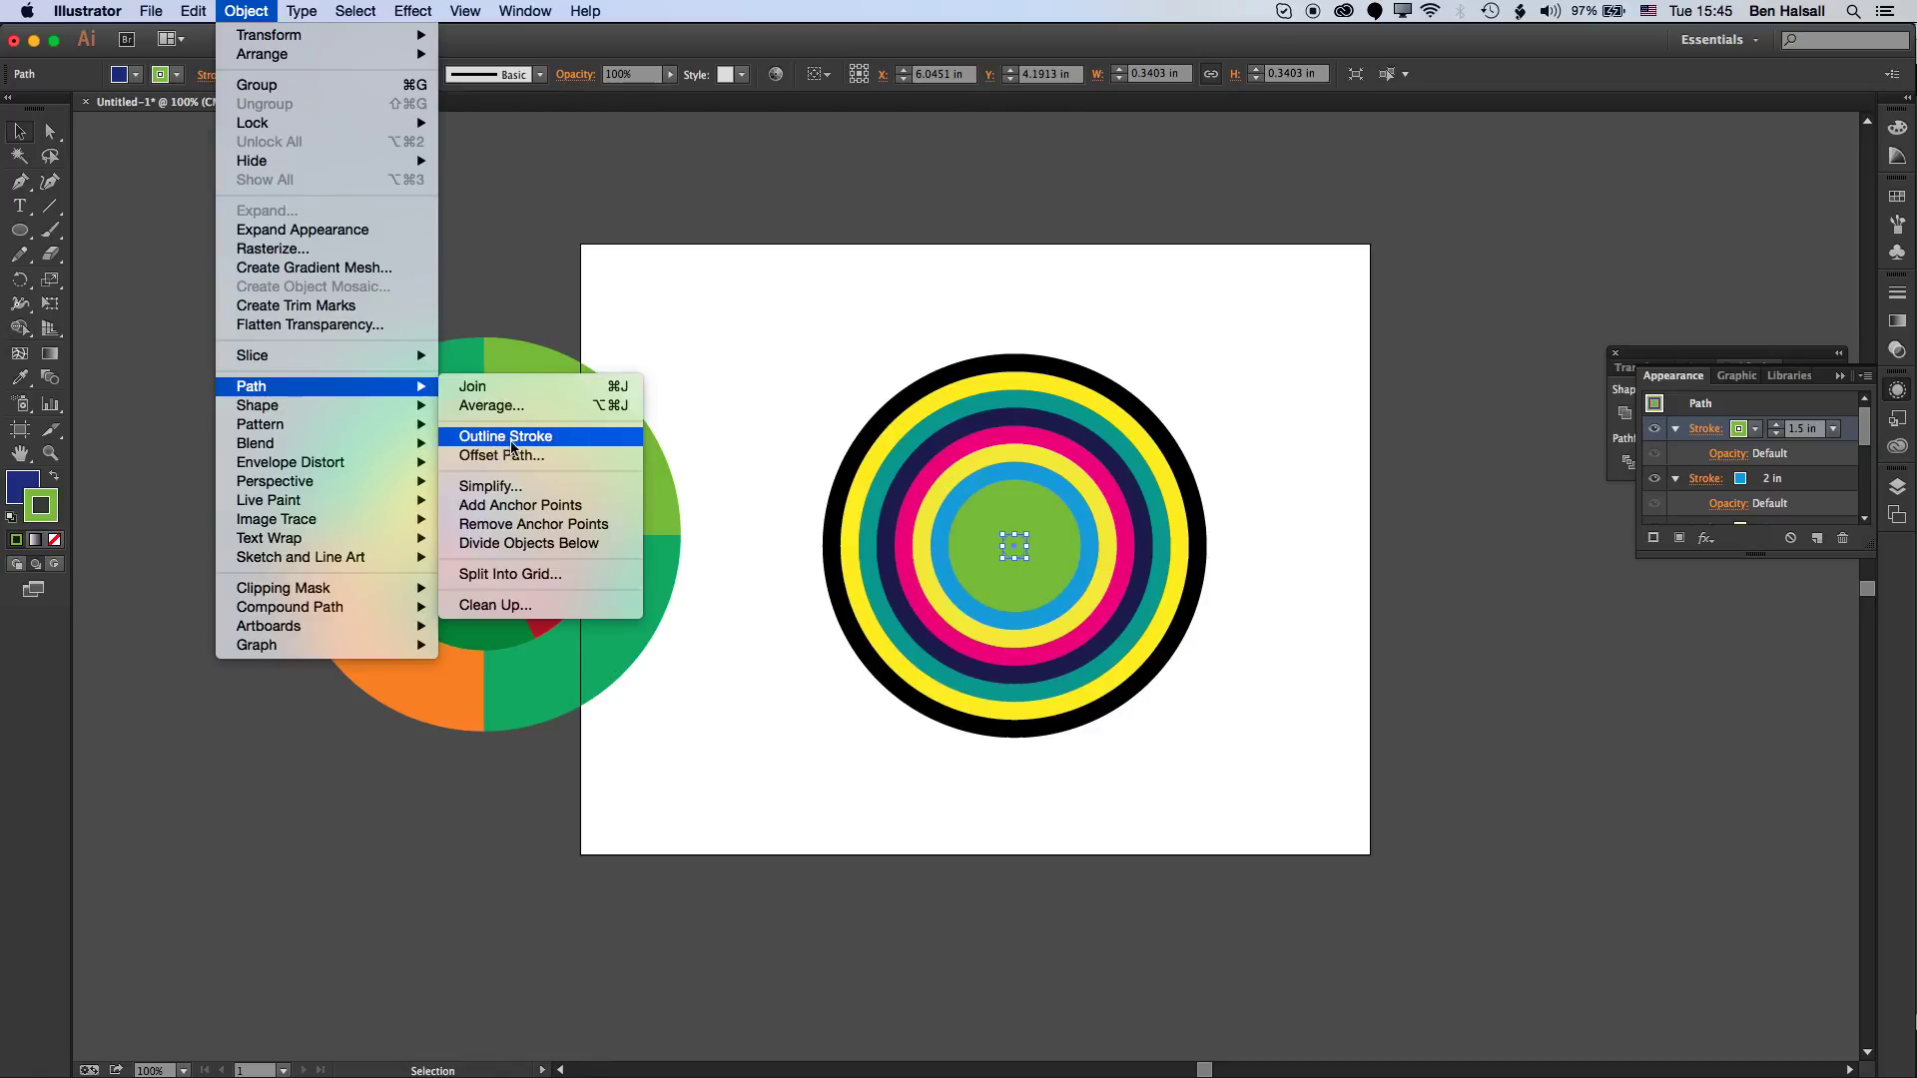
{"action": "left_click", "coordinate": [505, 437]}
{"action": "key", "text": "a"}
{"action": "left_click", "coordinate": [243, 12]}
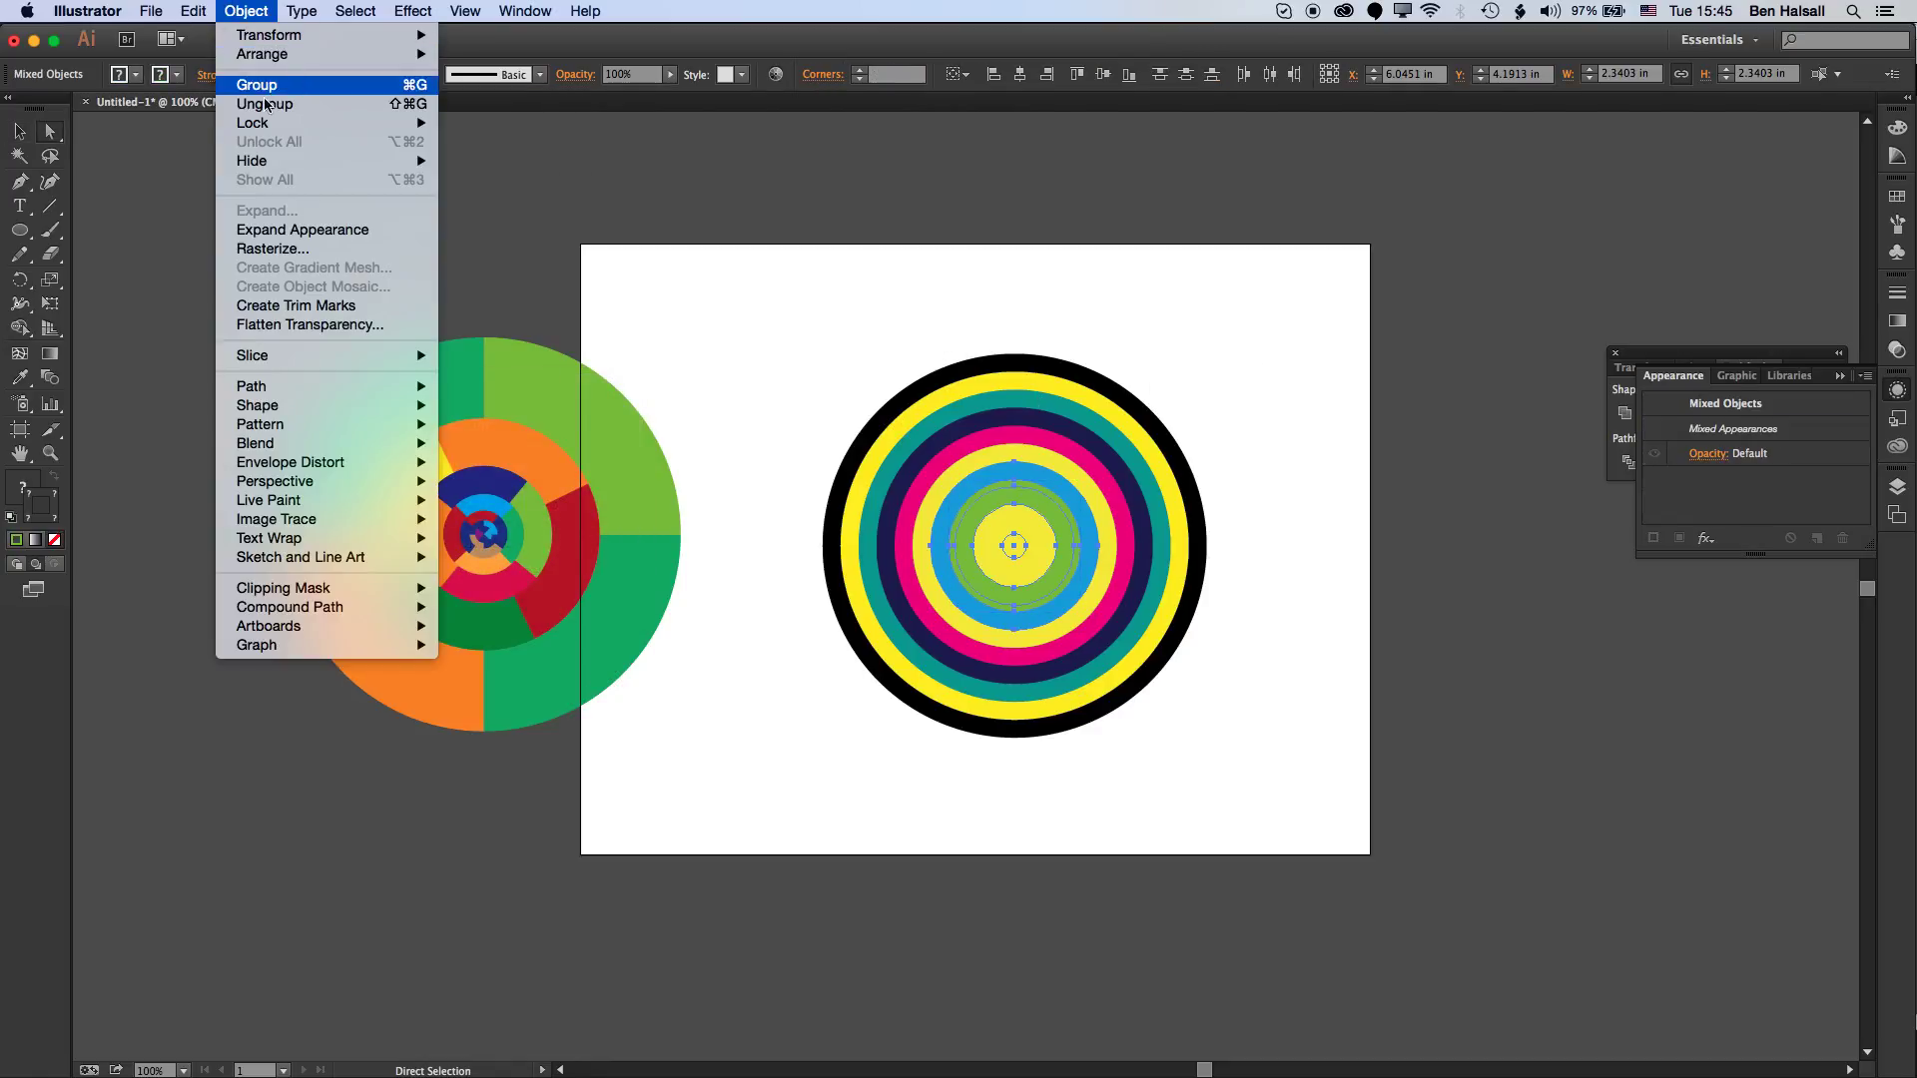
{"action": "left_click", "coordinate": [280, 227]}
- Deselect, select the outer black ring to inspect its path, then clear the selection
{"action": "left_click", "coordinate": [1091, 336]}
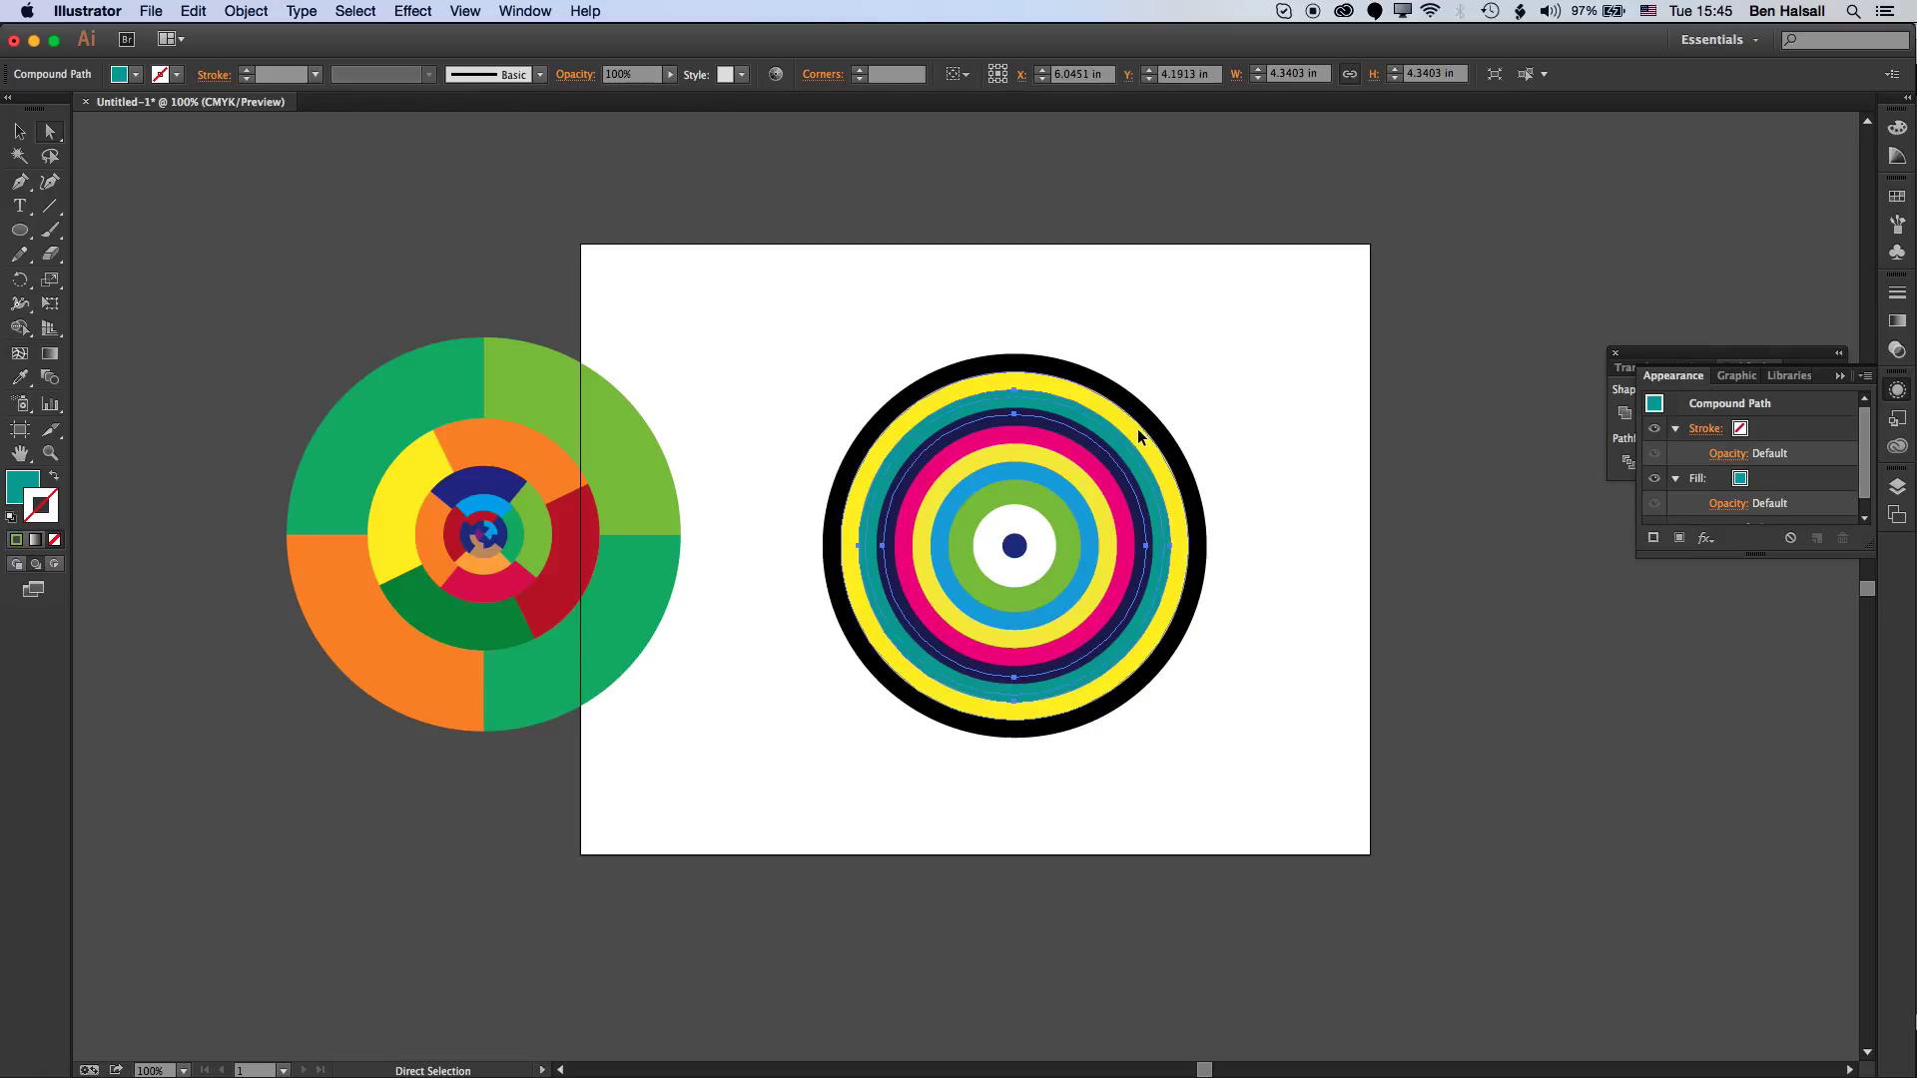
{"action": "left_click", "coordinate": [1136, 429]}
{"action": "left_click", "coordinate": [1160, 424]}
{"action": "left_click", "coordinate": [1255, 404]}
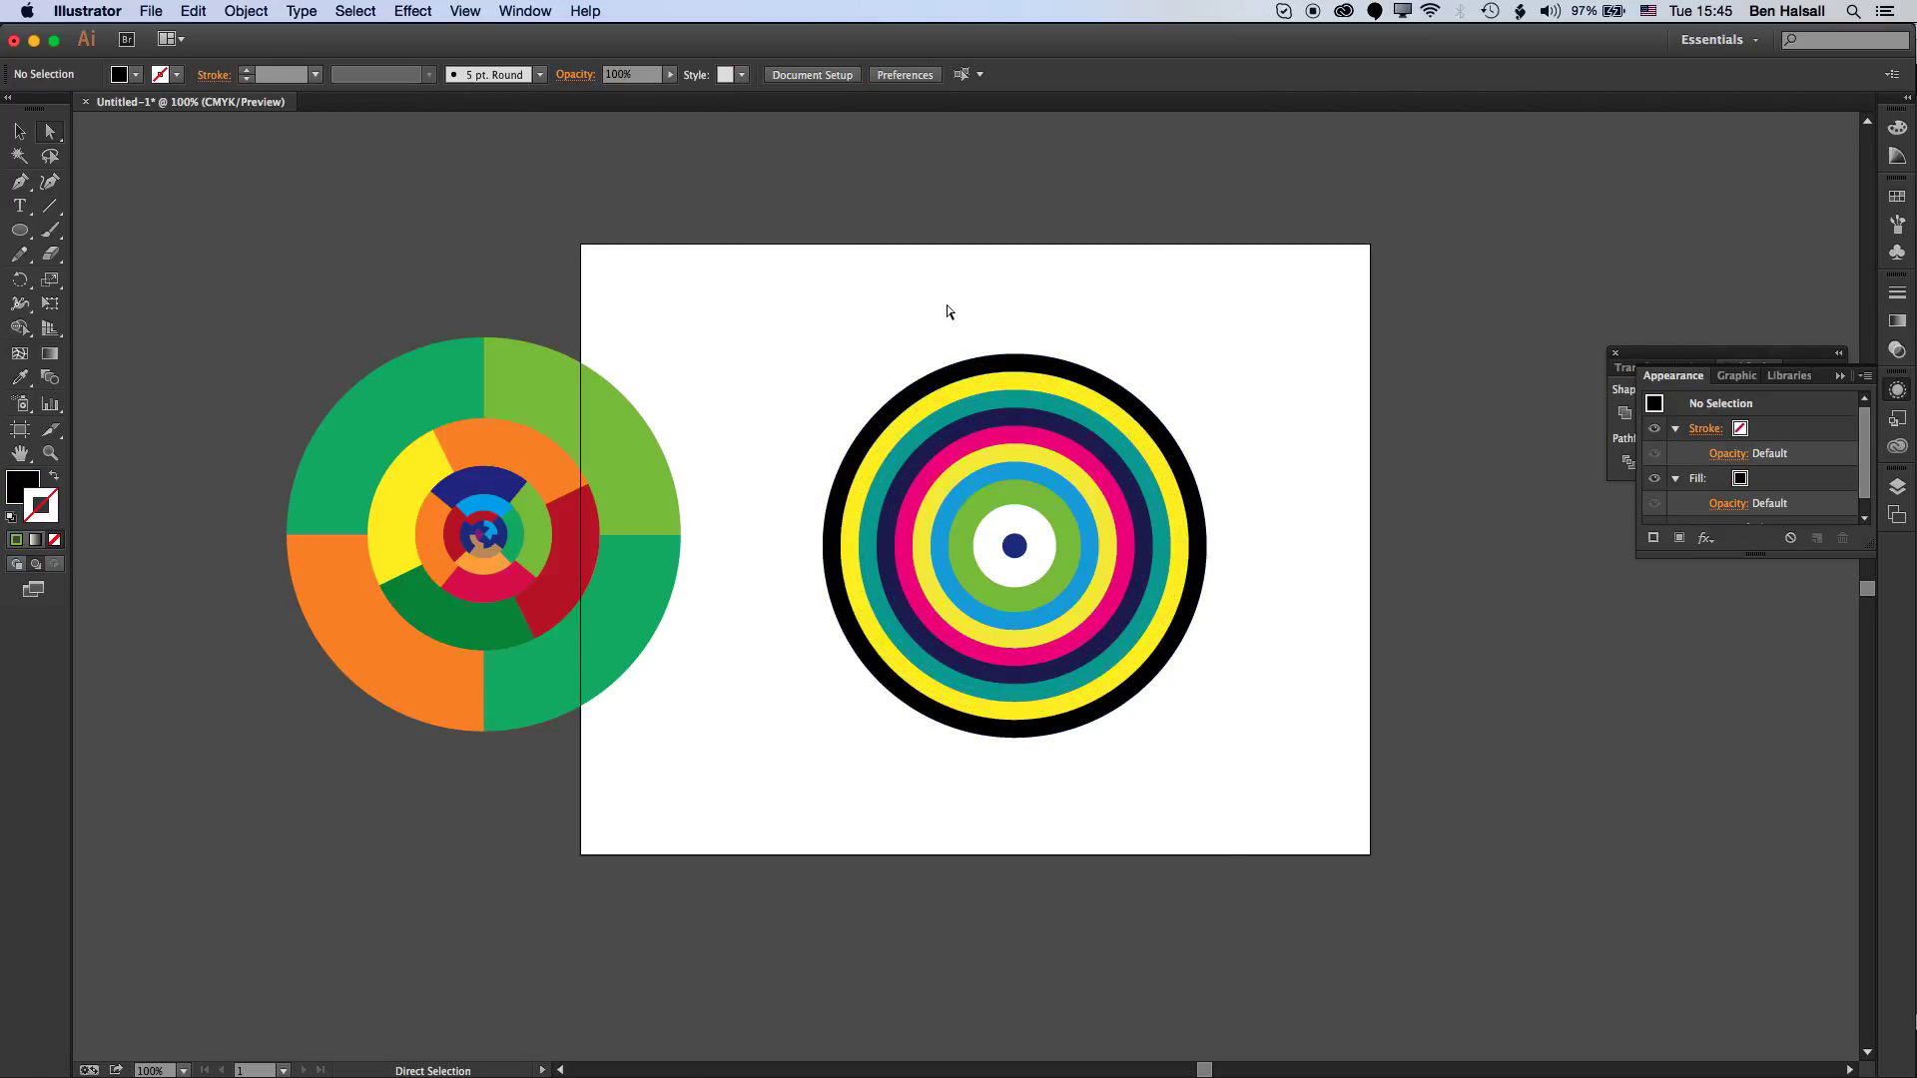
- Draw a black rectangle to the ring centre, copy it into all four quarters, and select everything
{"action": "left_click_drag", "start_coordinate": [19, 230], "coordinate": [142, 233]}
{"action": "left_click_drag", "start_coordinate": [790, 320], "coordinate": [1015, 546]}
{"action": "key", "text": "v"}
{"action": "left_click_drag", "start_coordinate": [914, 399], "coordinate": [1122, 617]}
{"action": "left_click_drag", "start_coordinate": [1122, 617], "coordinate": [865, 611]}
{"action": "left_click", "coordinate": [1308, 513]}
{"action": "left_click_drag", "start_coordinate": [765, 296], "coordinate": [1320, 813]}
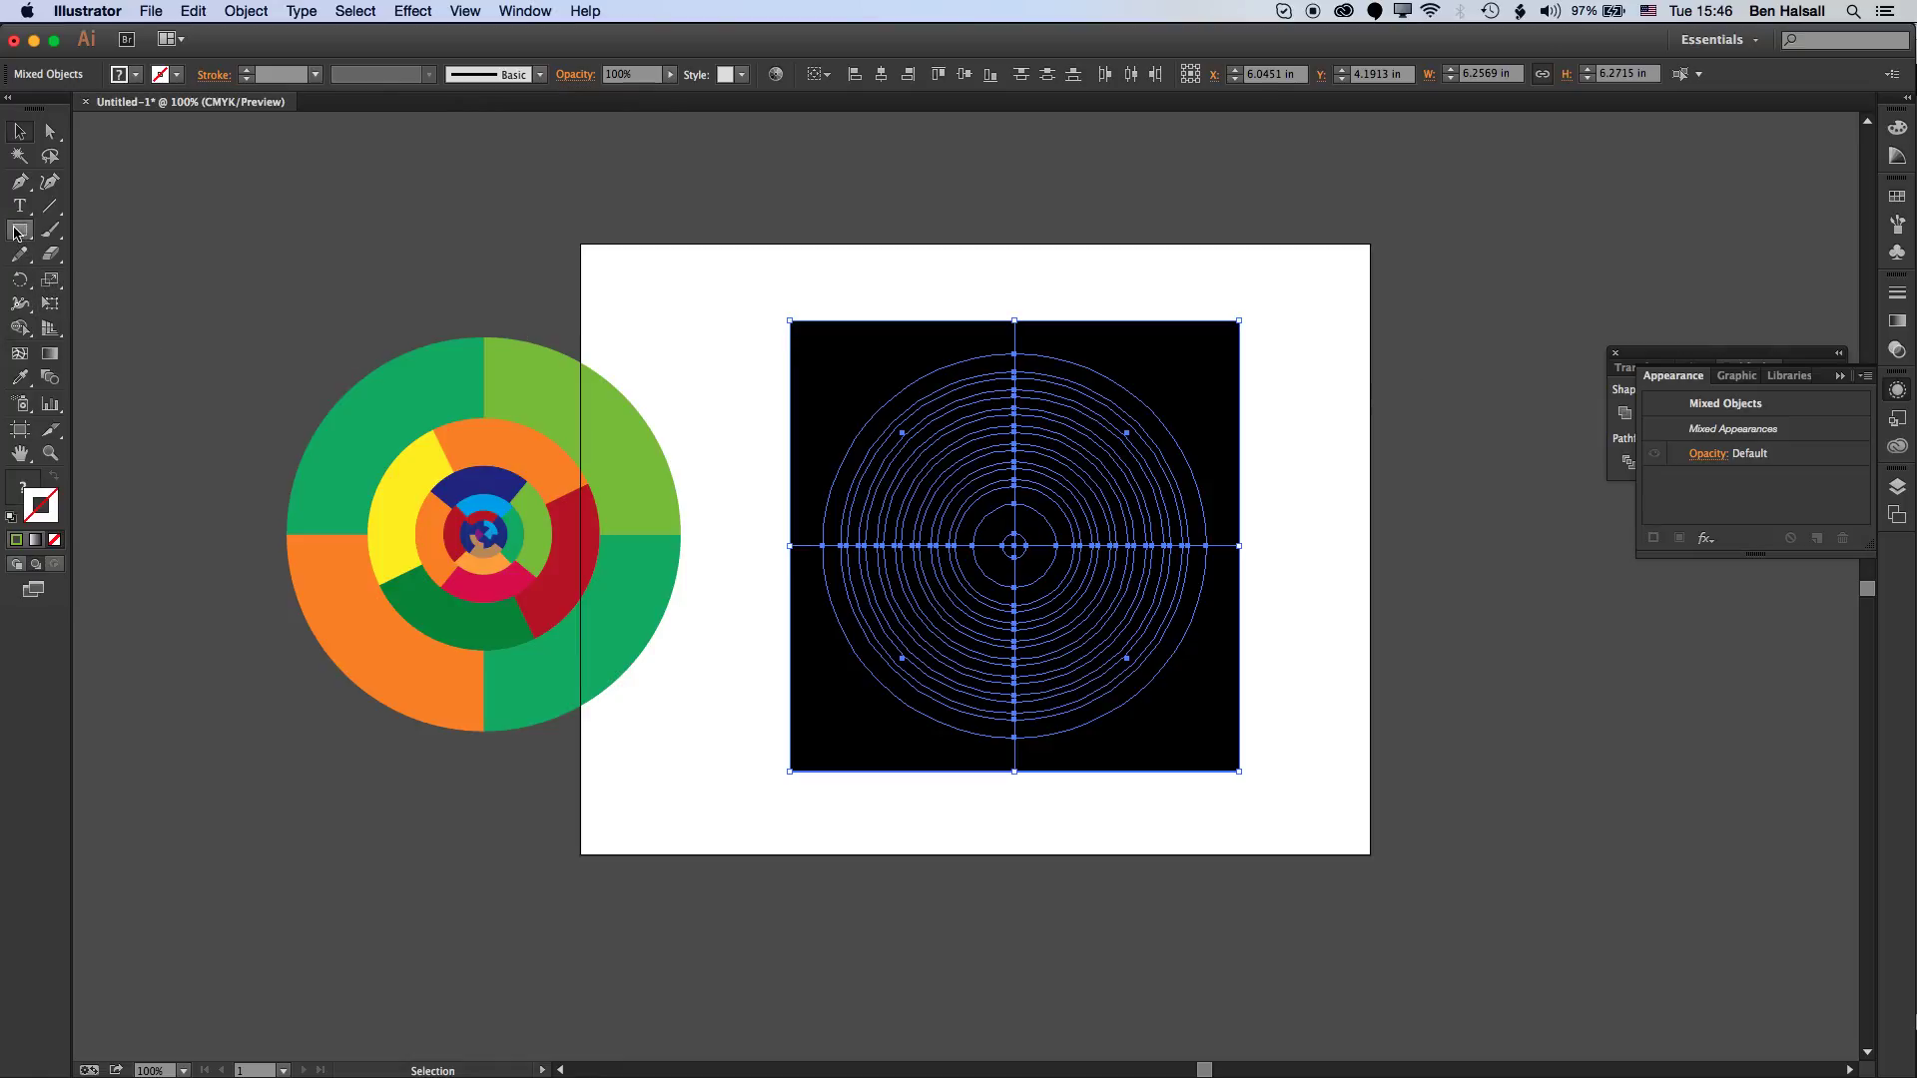
{"action": "left_click_drag", "start_coordinate": [19, 230], "coordinate": [90, 278]}
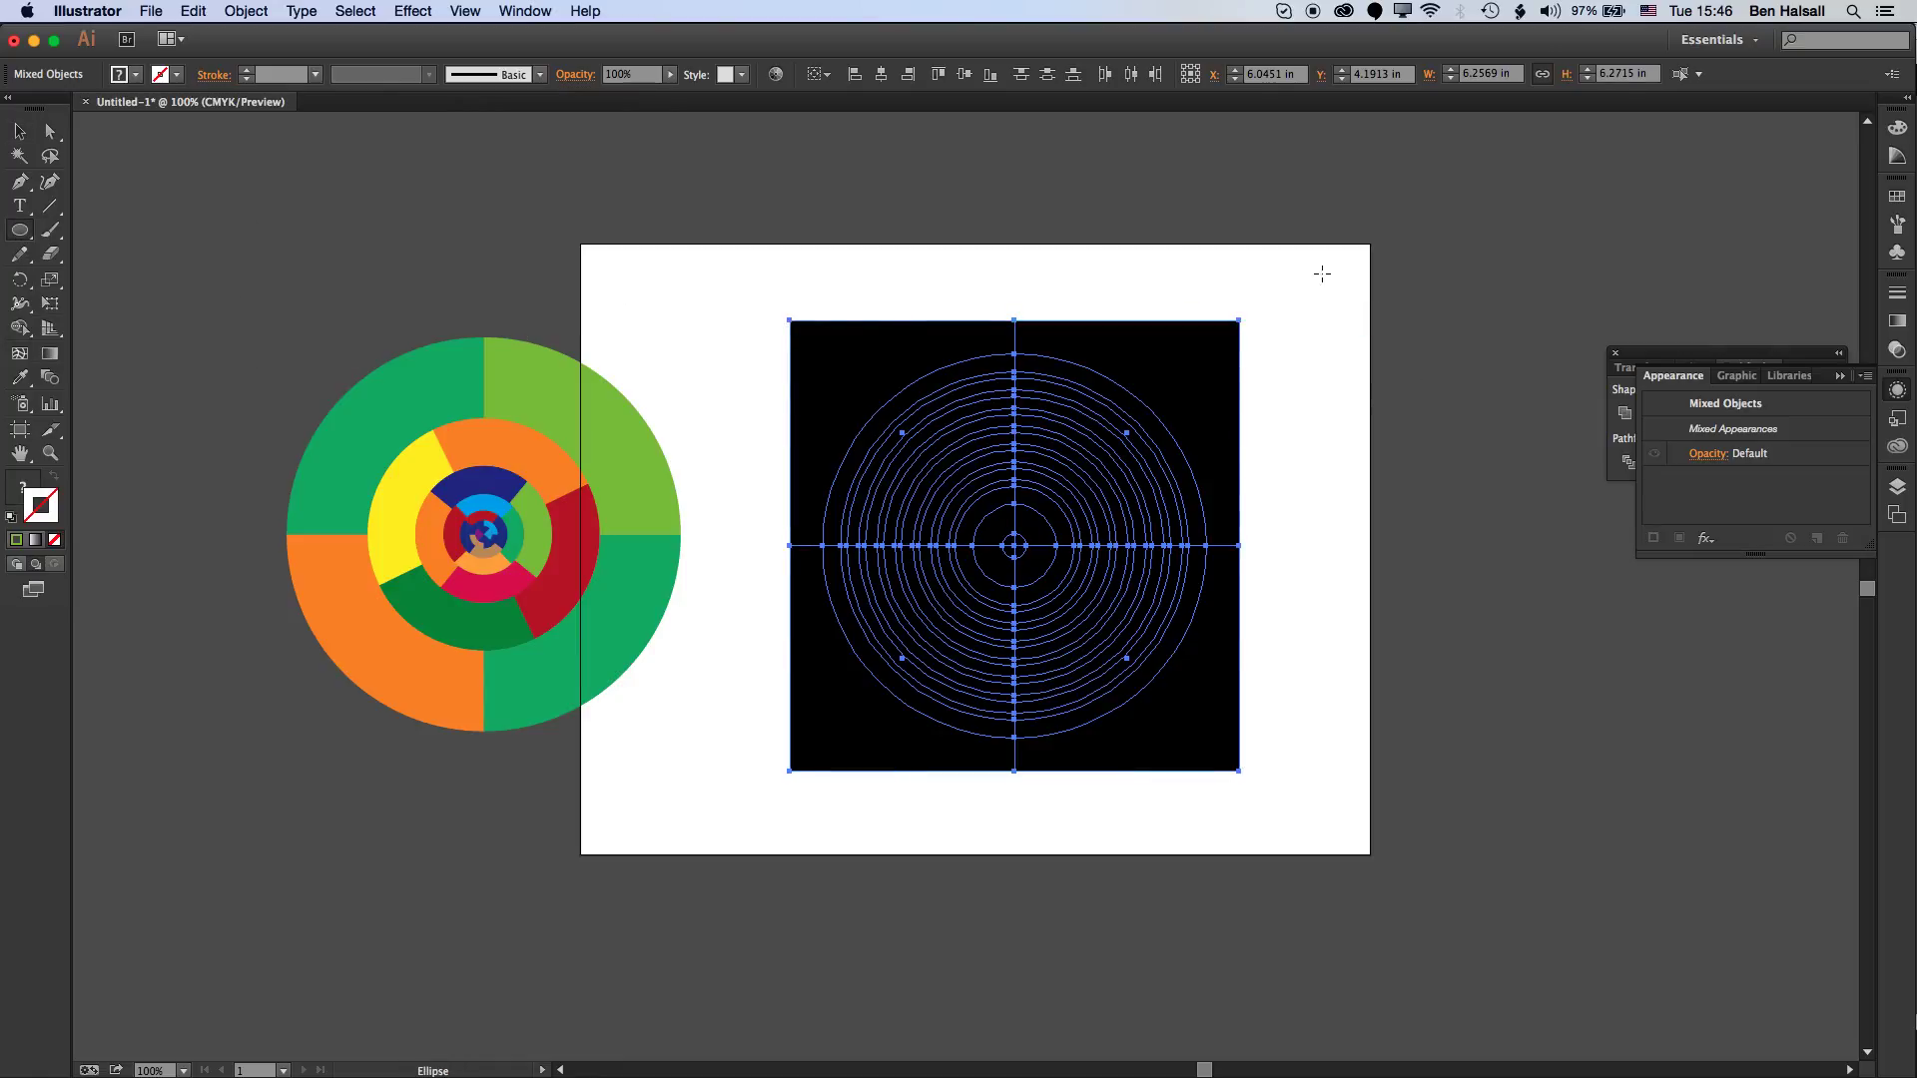
- Draw a small test circle with a 1 in stroke aligned outside
{"action": "left_click_drag", "start_coordinate": [1297, 265], "coordinate": [1351, 319]}
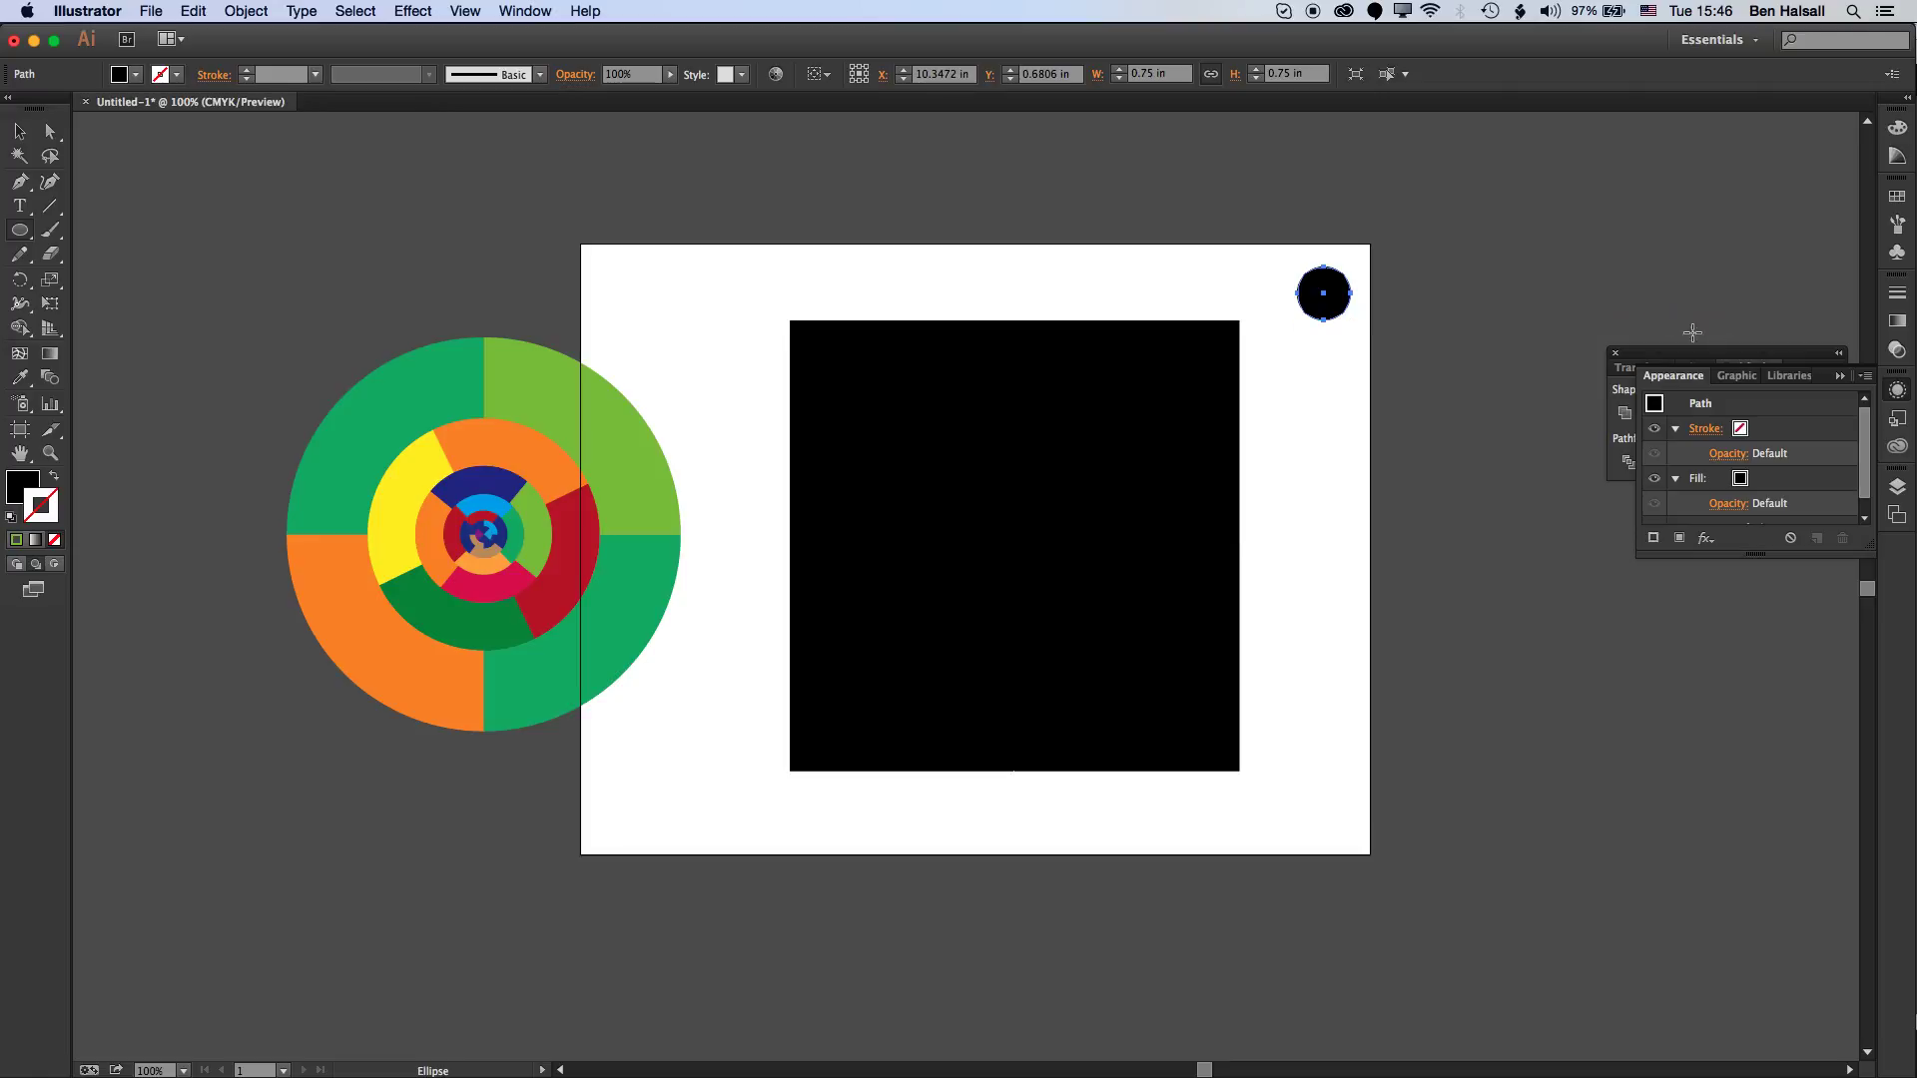
{"action": "left_click", "coordinate": [1897, 293]}
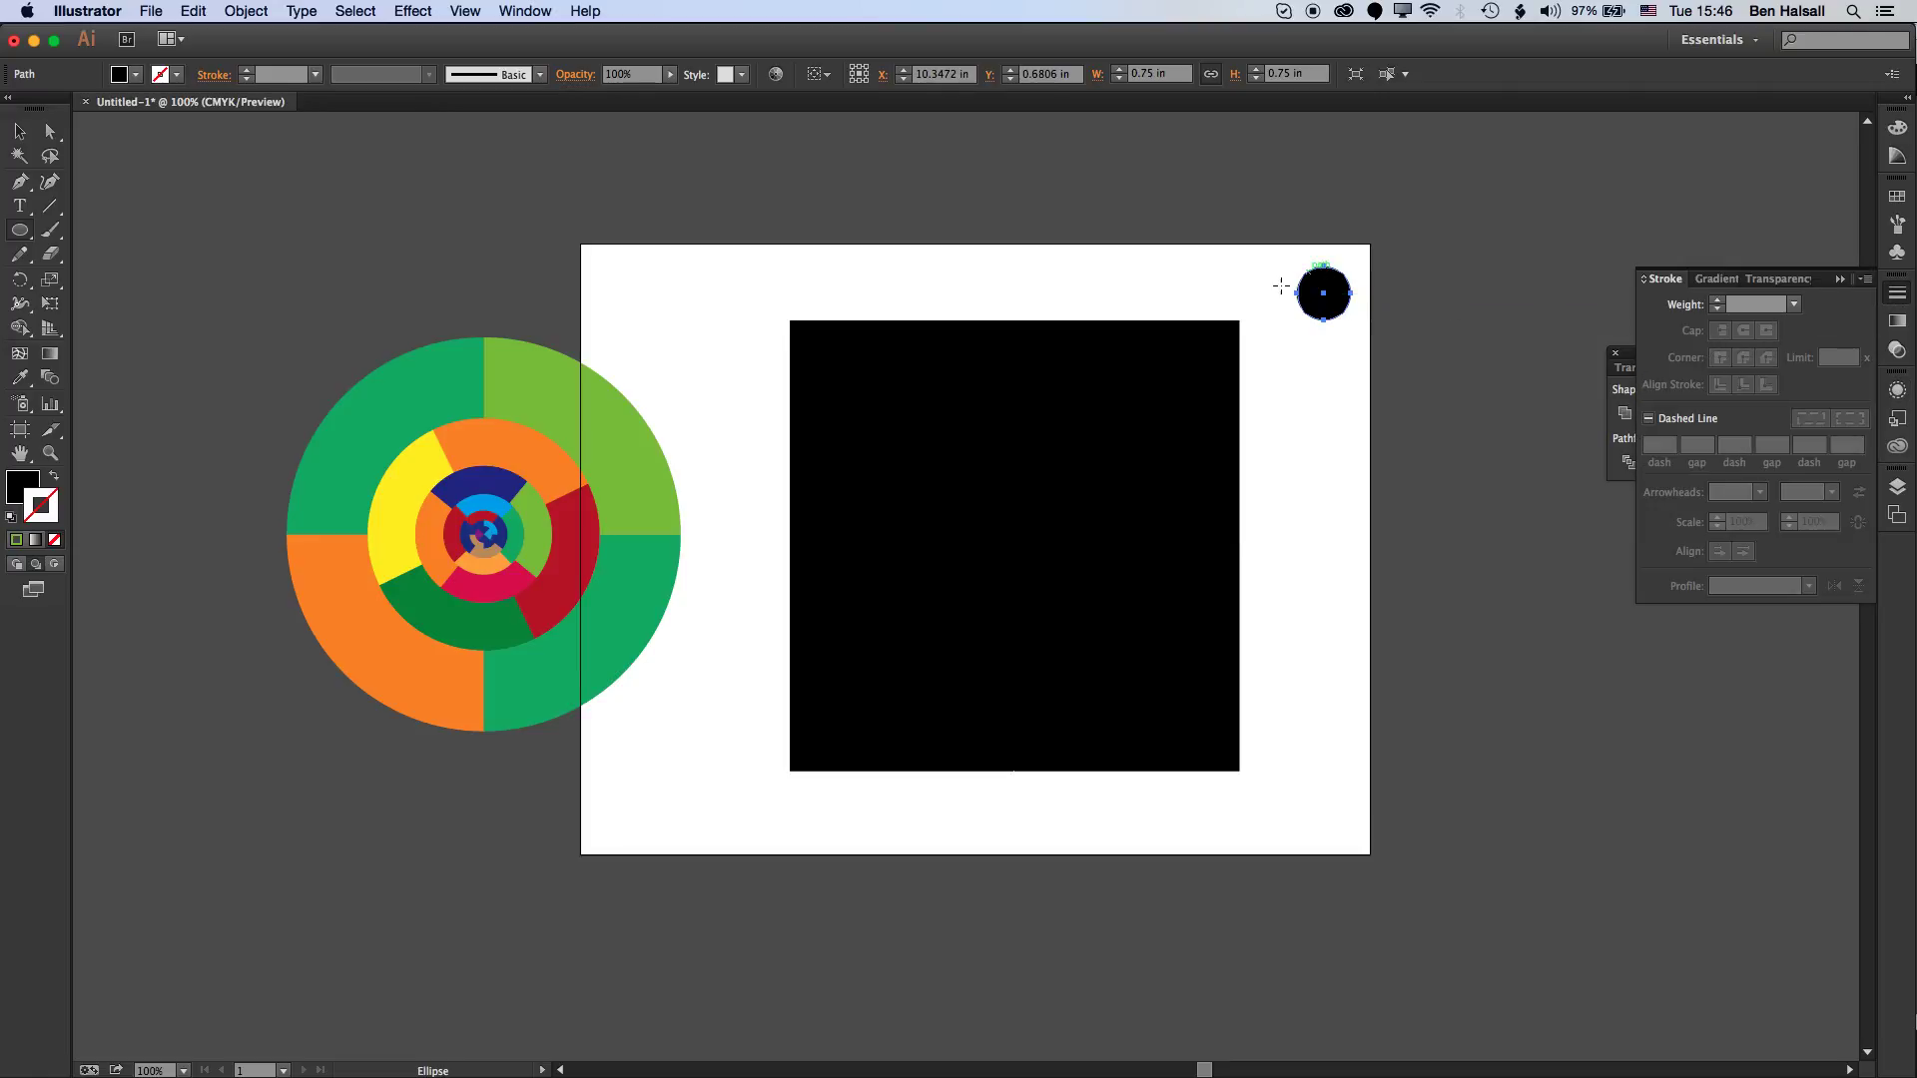
{"action": "left_click", "coordinate": [1749, 305]}
{"action": "type", "text": "1"}
{"action": "key", "text": "Return"}
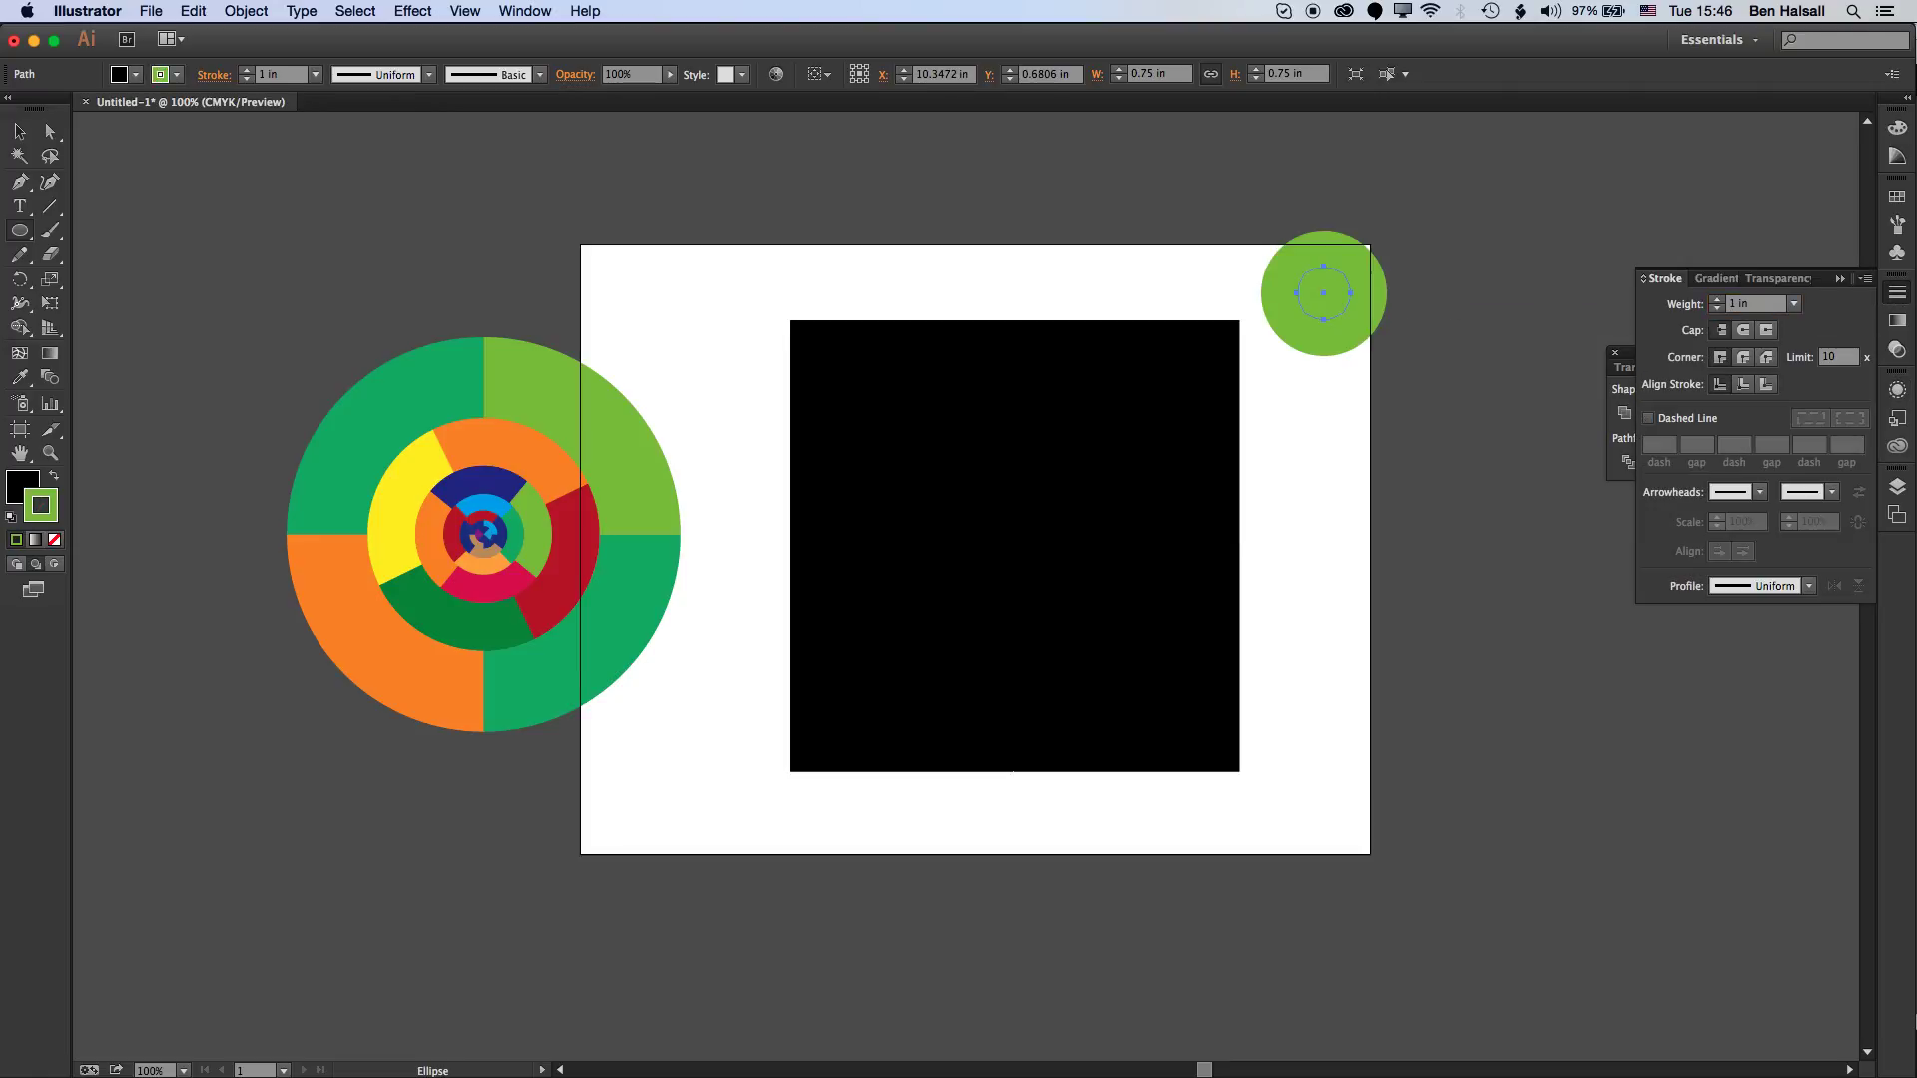
{"action": "left_click", "coordinate": [1766, 385]}
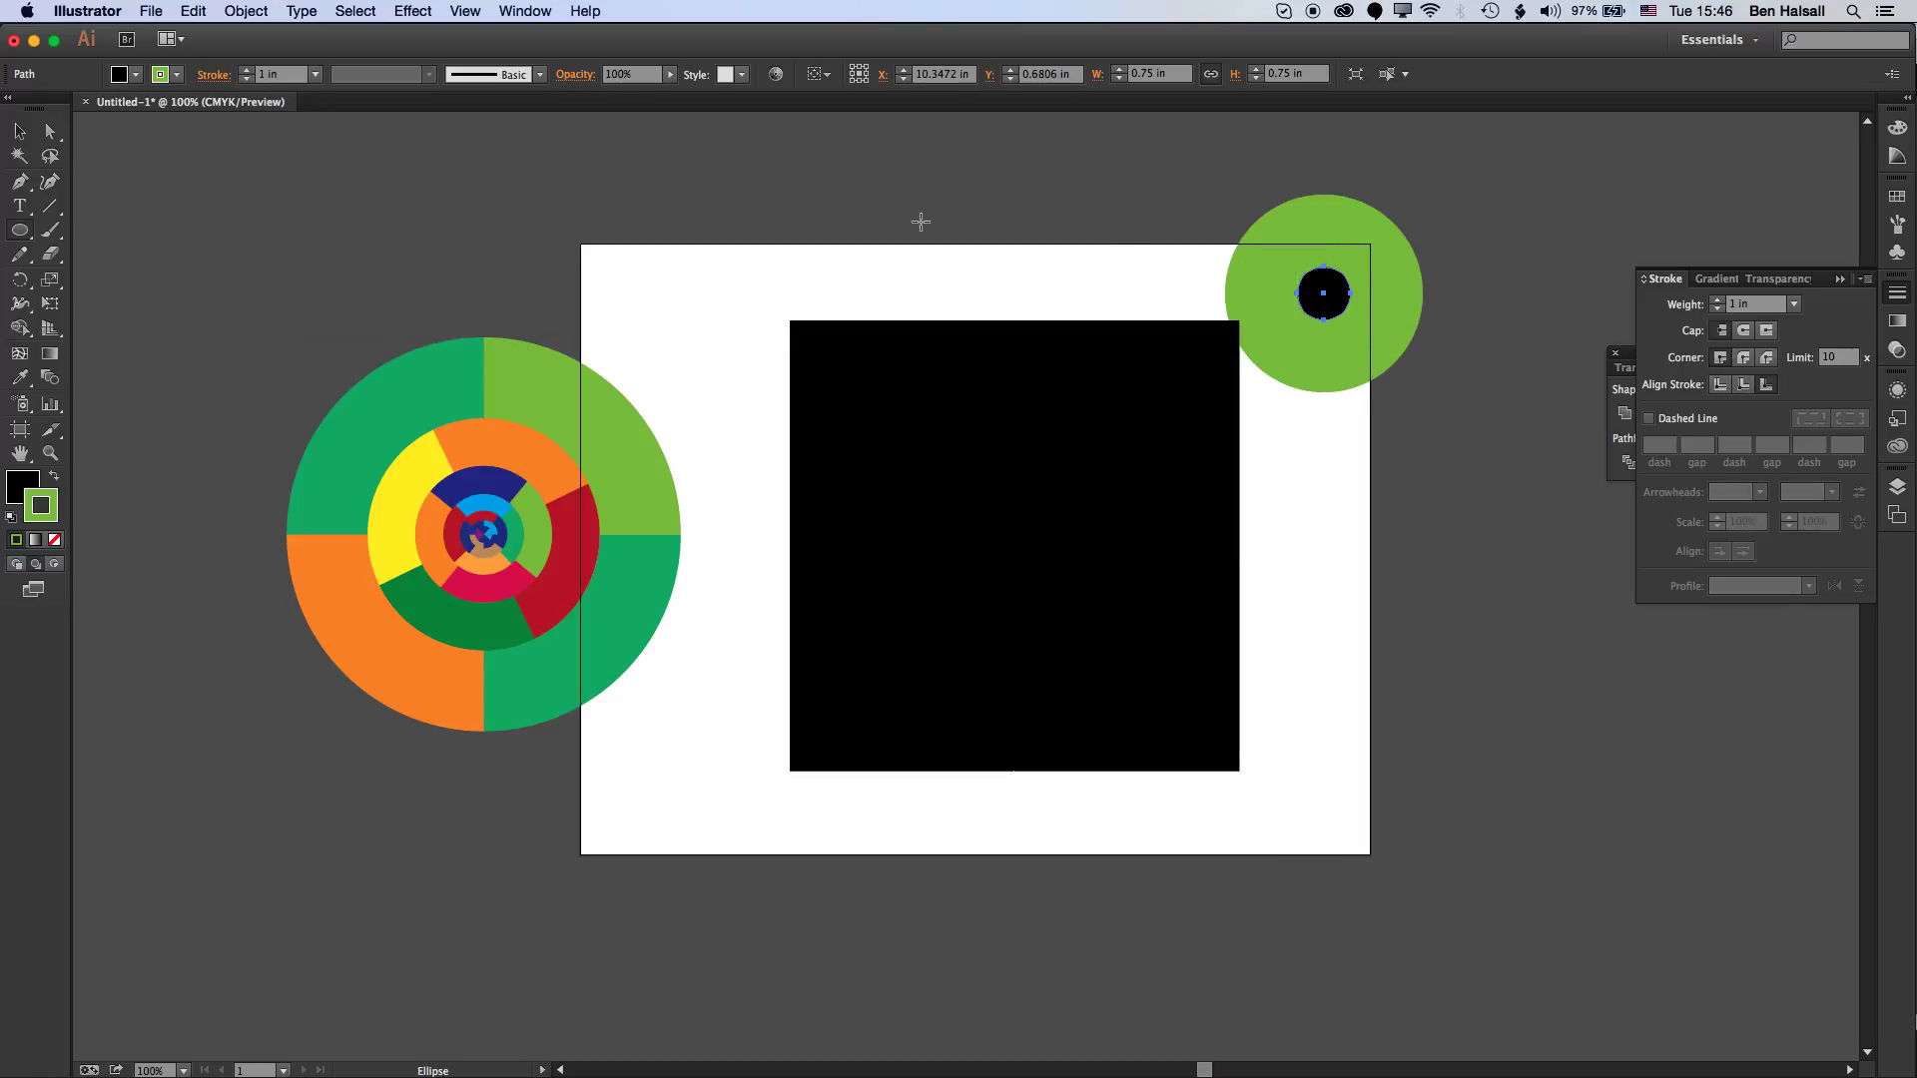
- Delete the test circle and marquee-select the black square with its circles
{"action": "key", "text": "v"}
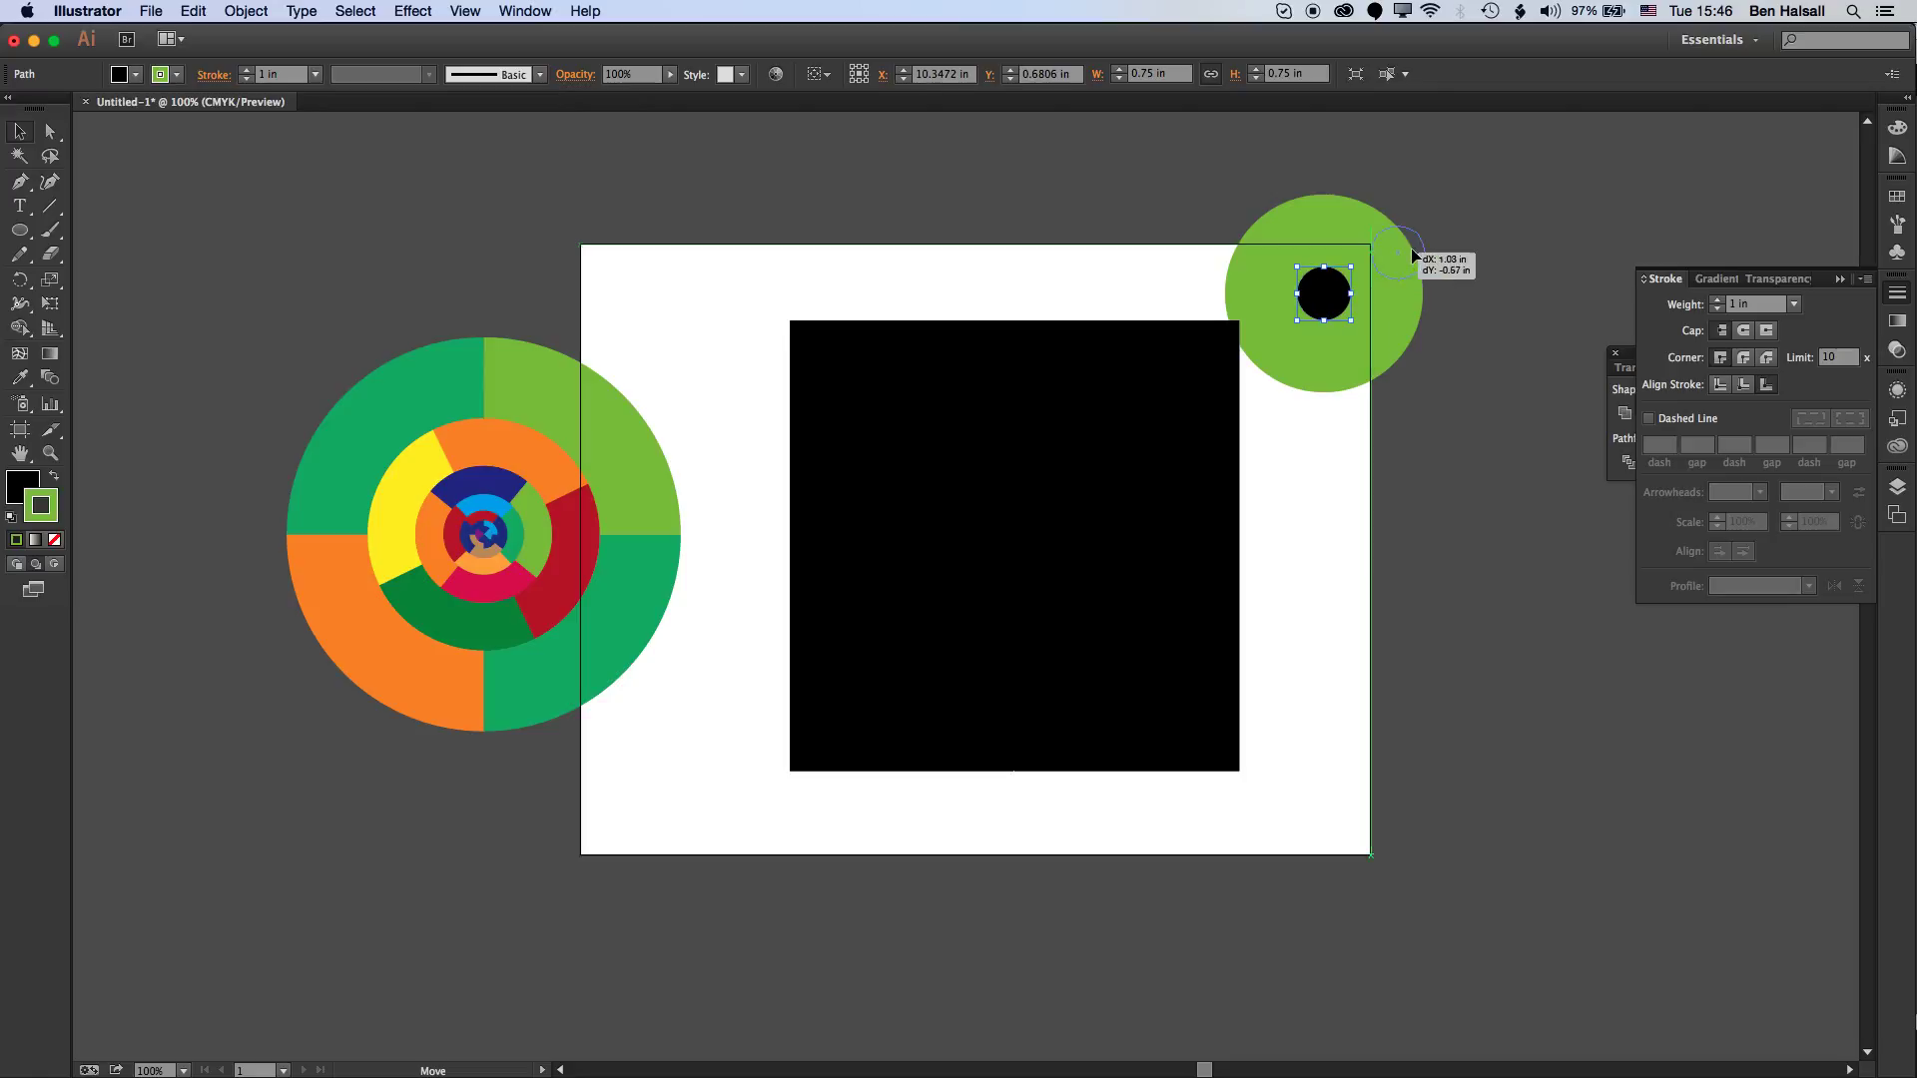
{"action": "left_click_drag", "start_coordinate": [1340, 253], "coordinate": [1428, 203]}
{"action": "key", "text": "Delete"}
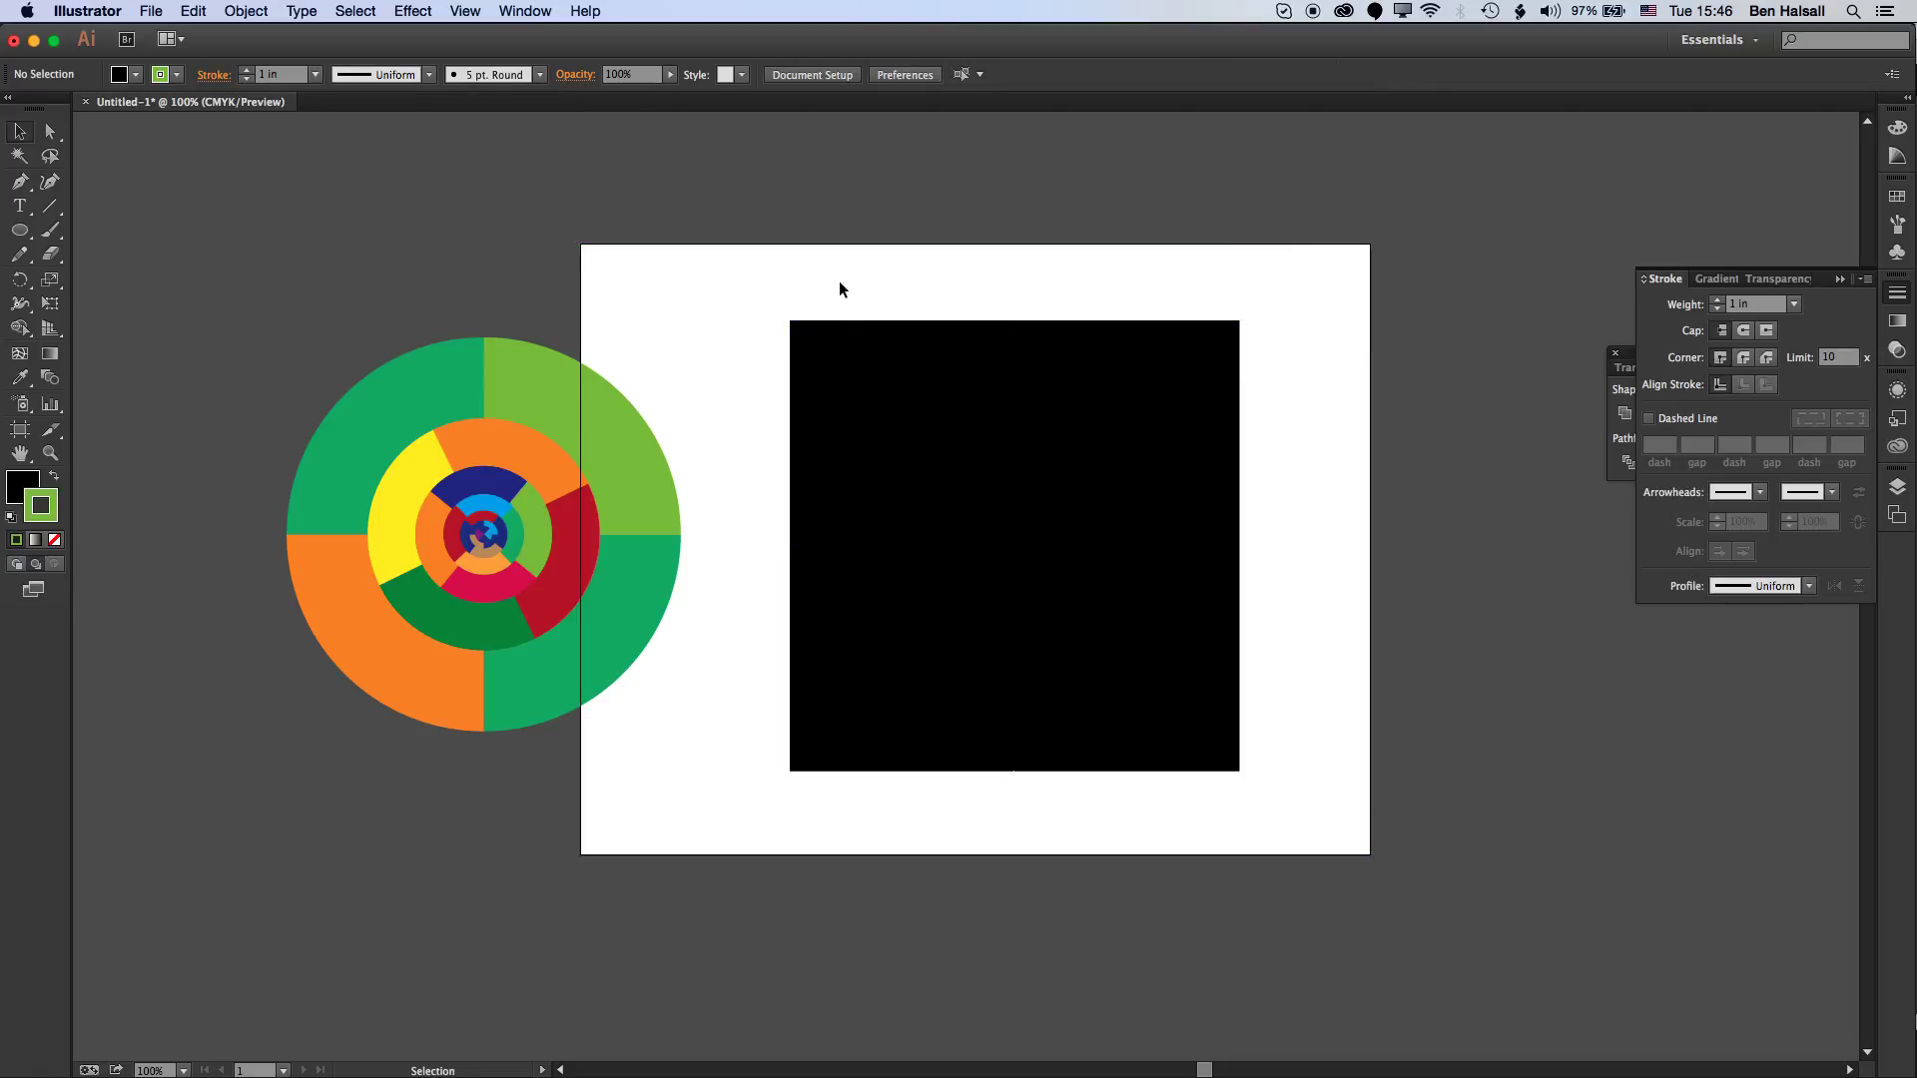
{"action": "left_click_drag", "start_coordinate": [824, 279], "coordinate": [1270, 794]}
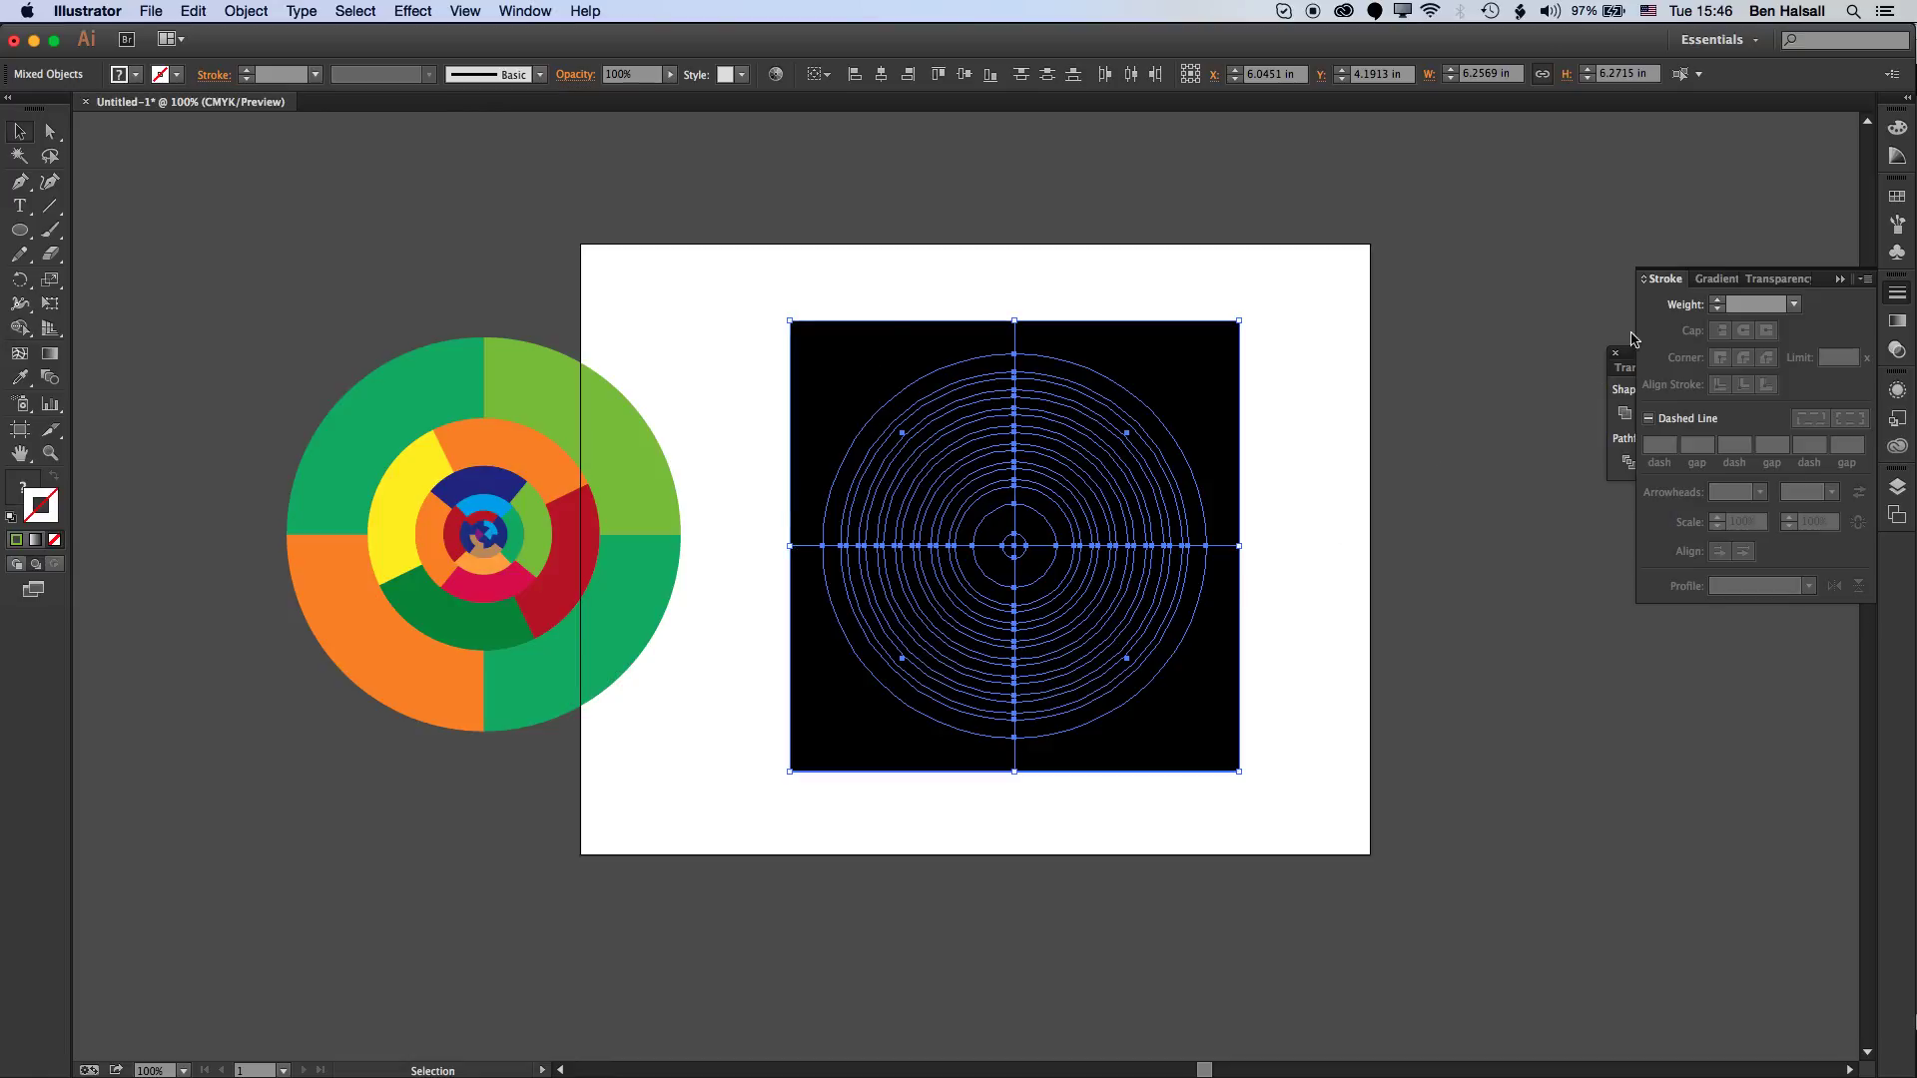
- Apply Pathfinder Divide to split the square along all the circles
{"action": "left_click", "coordinate": [1840, 279]}
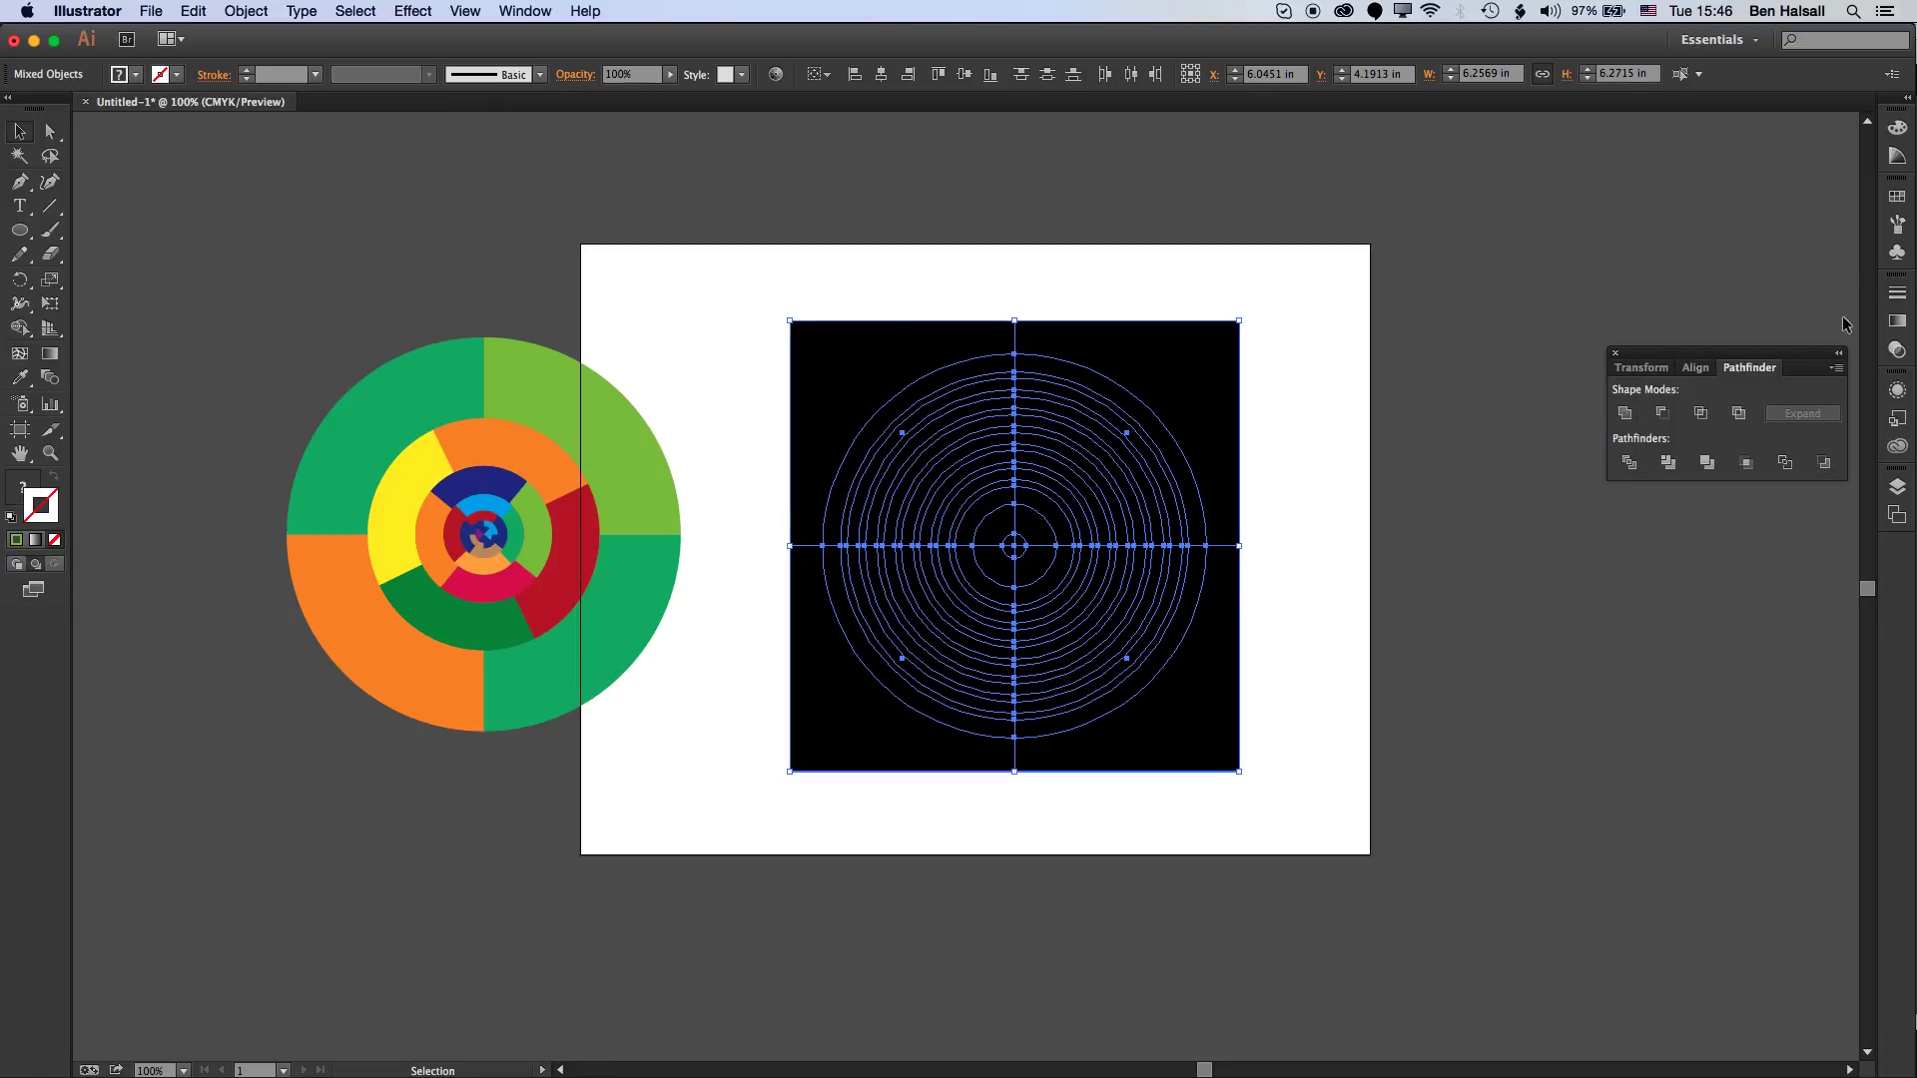
{"action": "left_click", "coordinate": [1631, 464]}
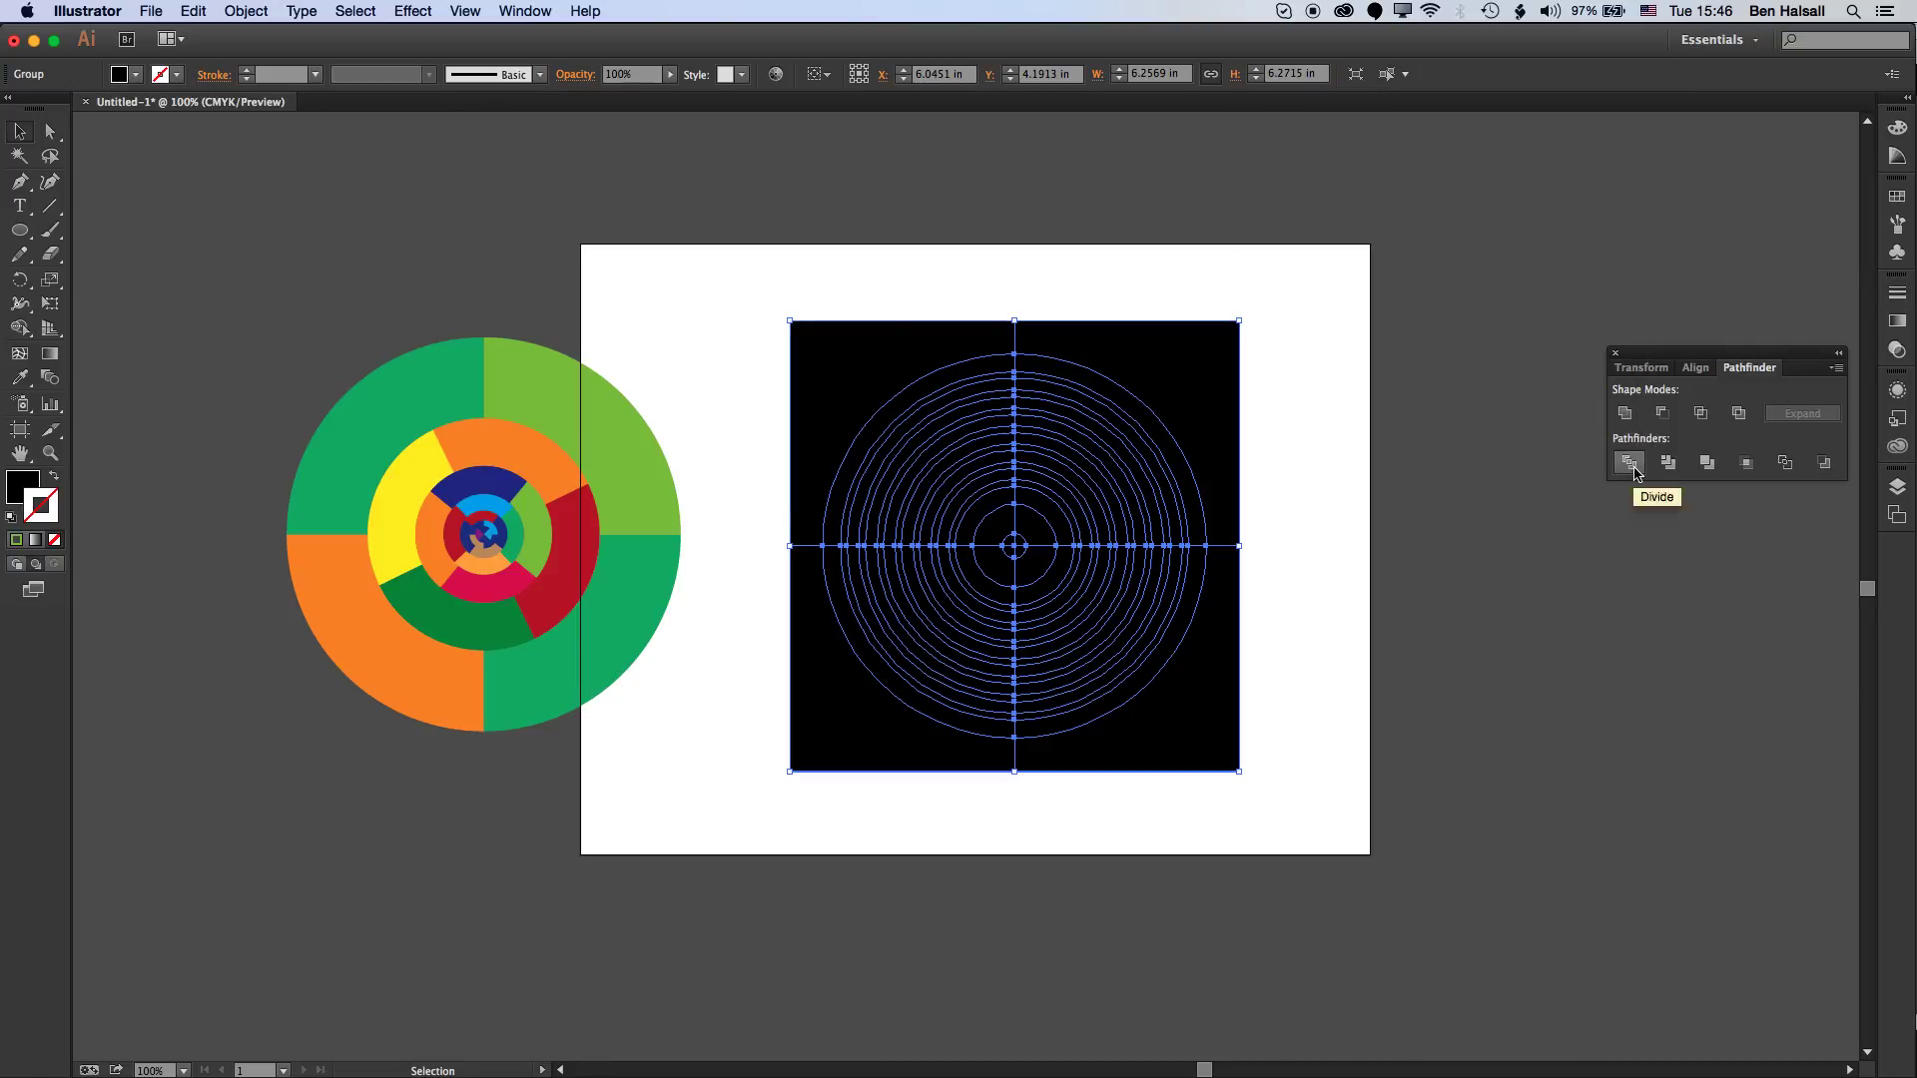
{"action": "left_click", "coordinate": [1320, 410]}
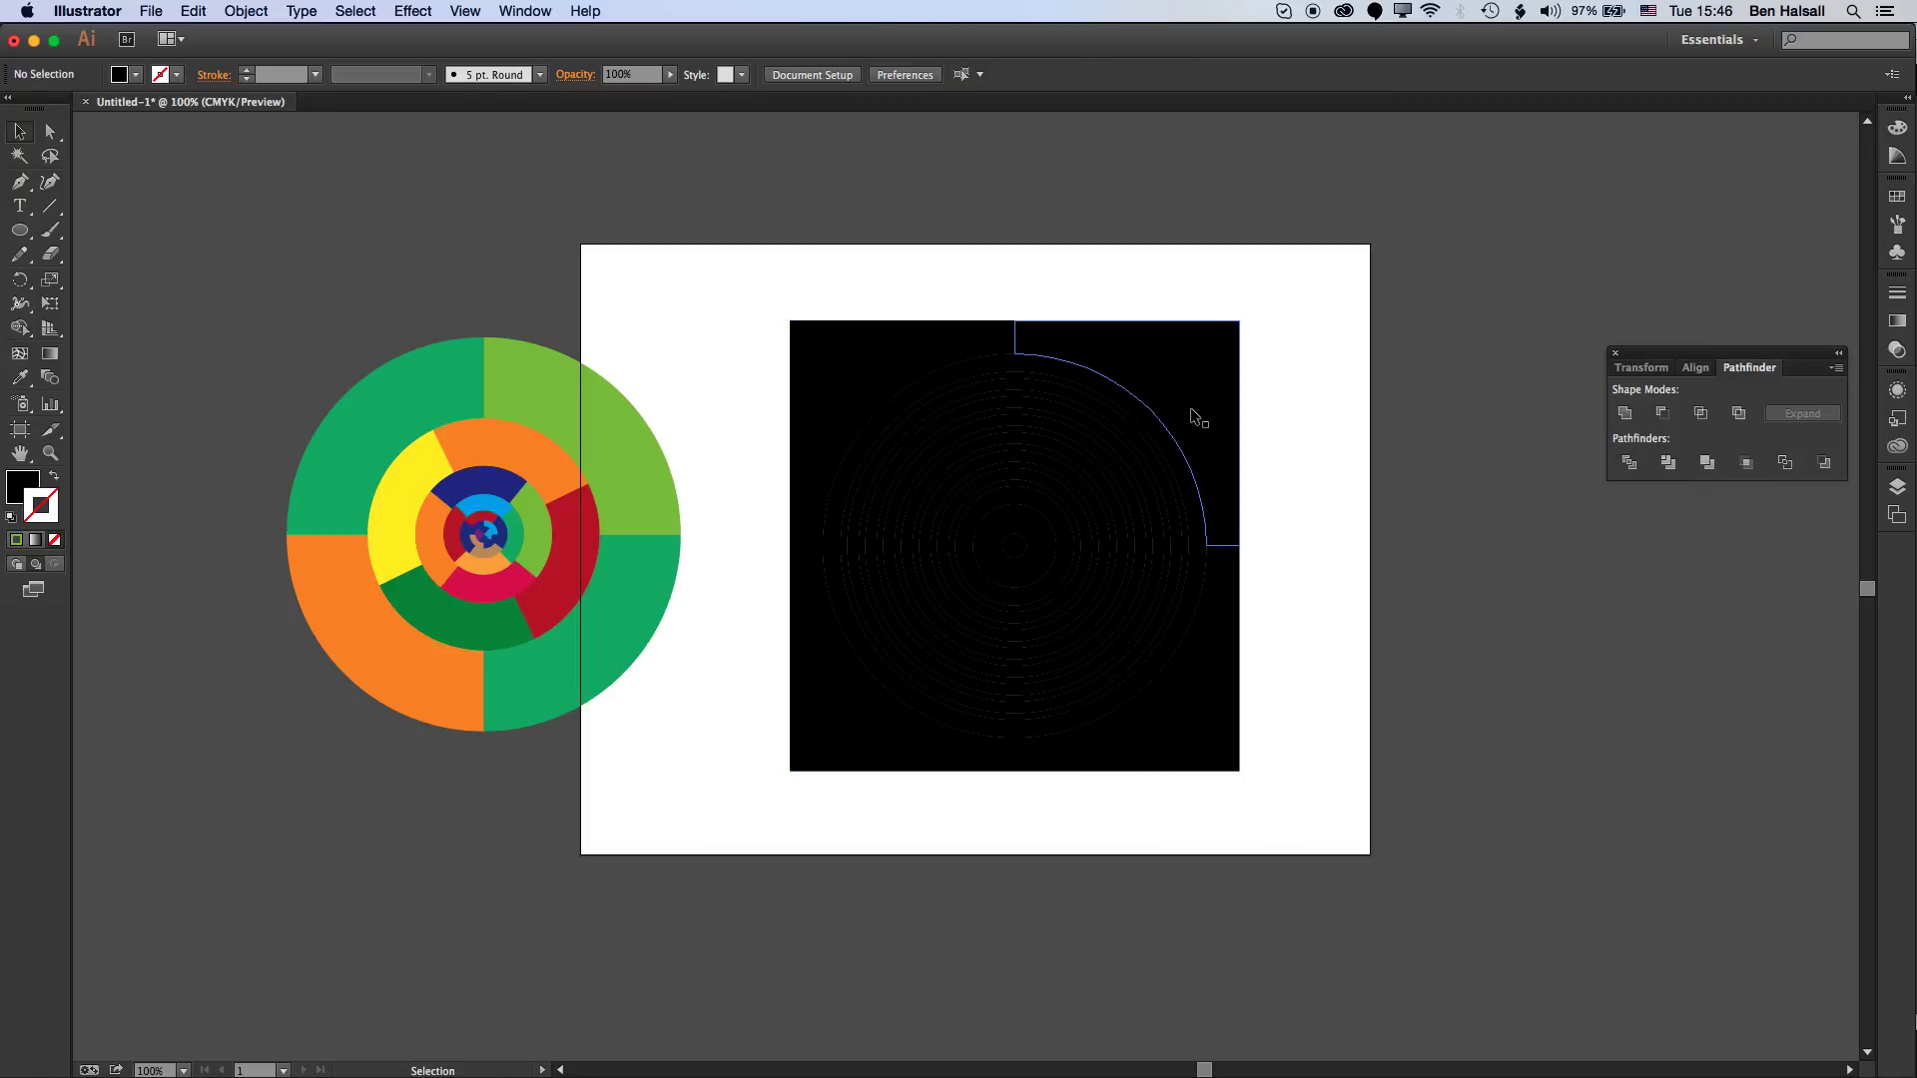
{"action": "left_click", "coordinate": [1198, 427]}
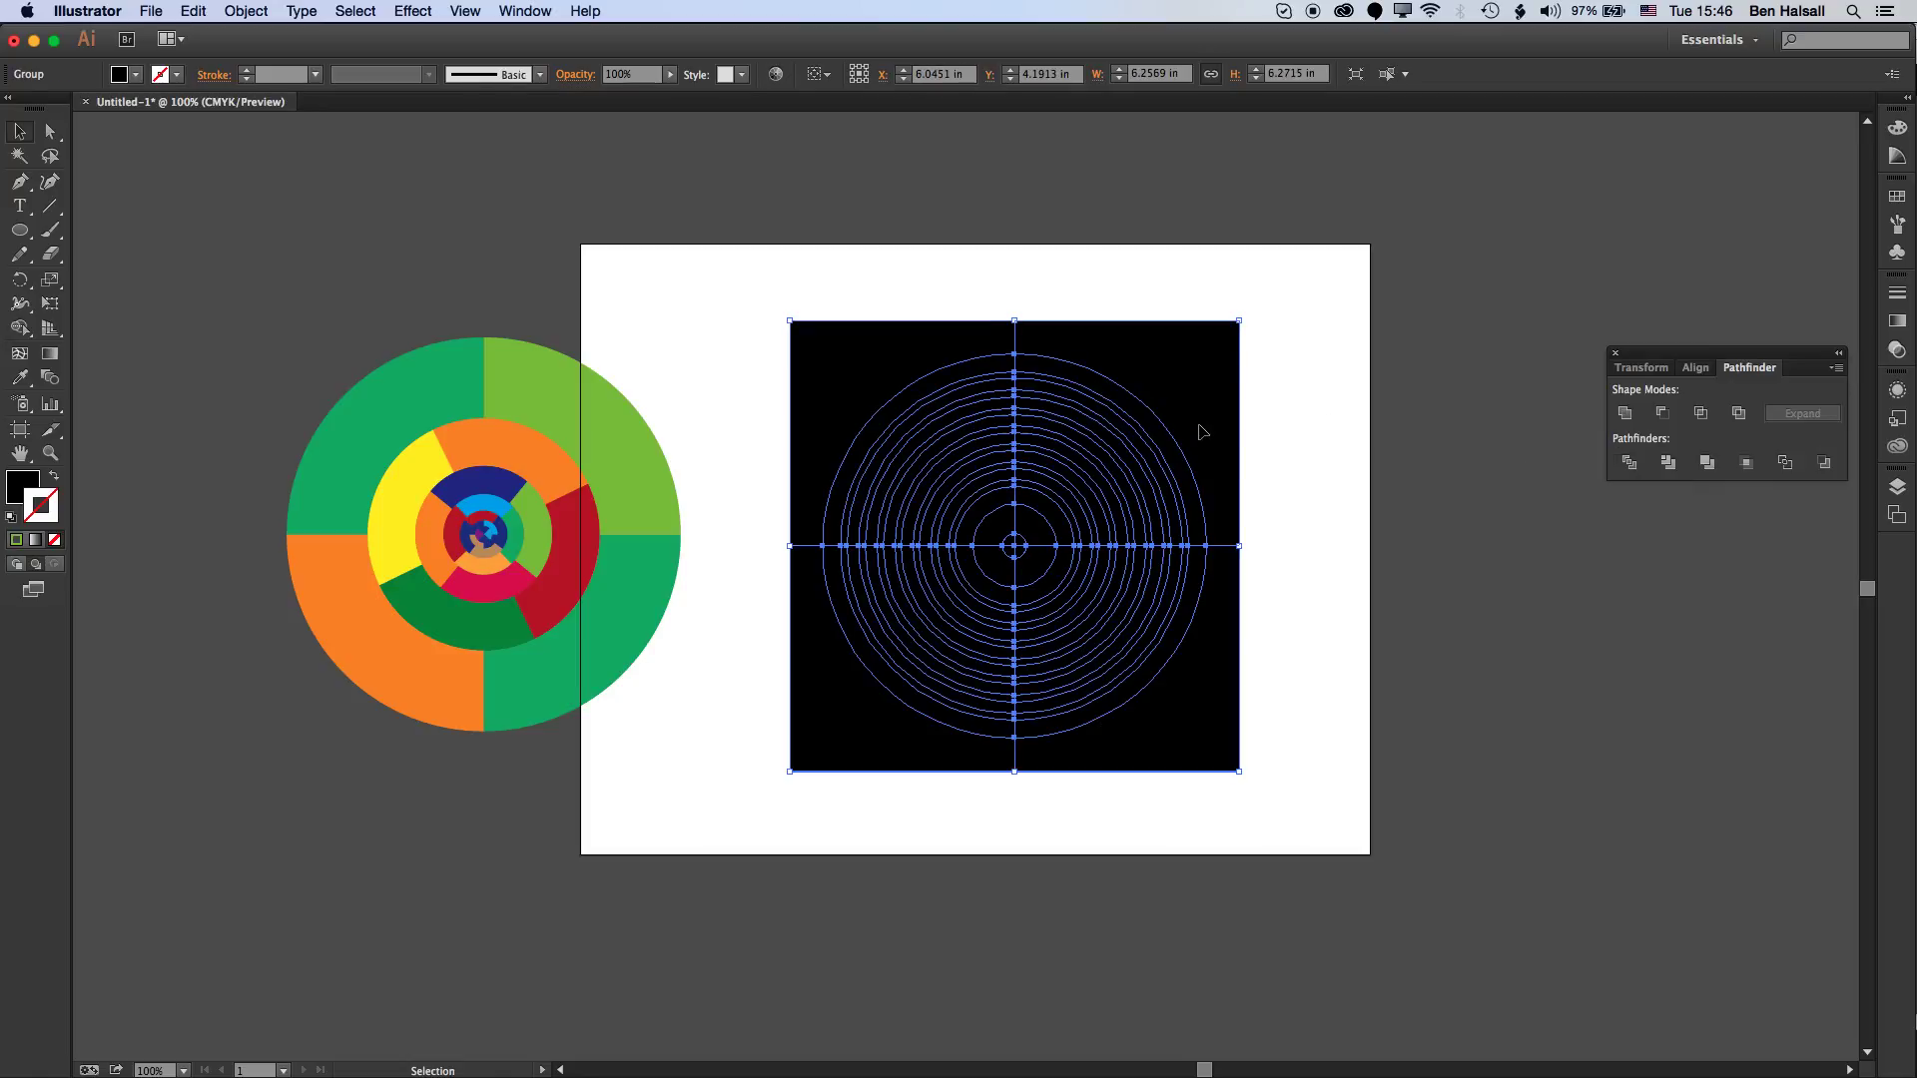
{"action": "left_click", "coordinate": [1328, 380]}
- Delete the four corner pieces and zoom in on the segmented disc
{"action": "left_click", "coordinate": [1194, 407]}
{"action": "key", "text": "Delete"}
{"action": "left_click", "coordinate": [1230, 659]}
{"action": "key", "text": "Delete"}
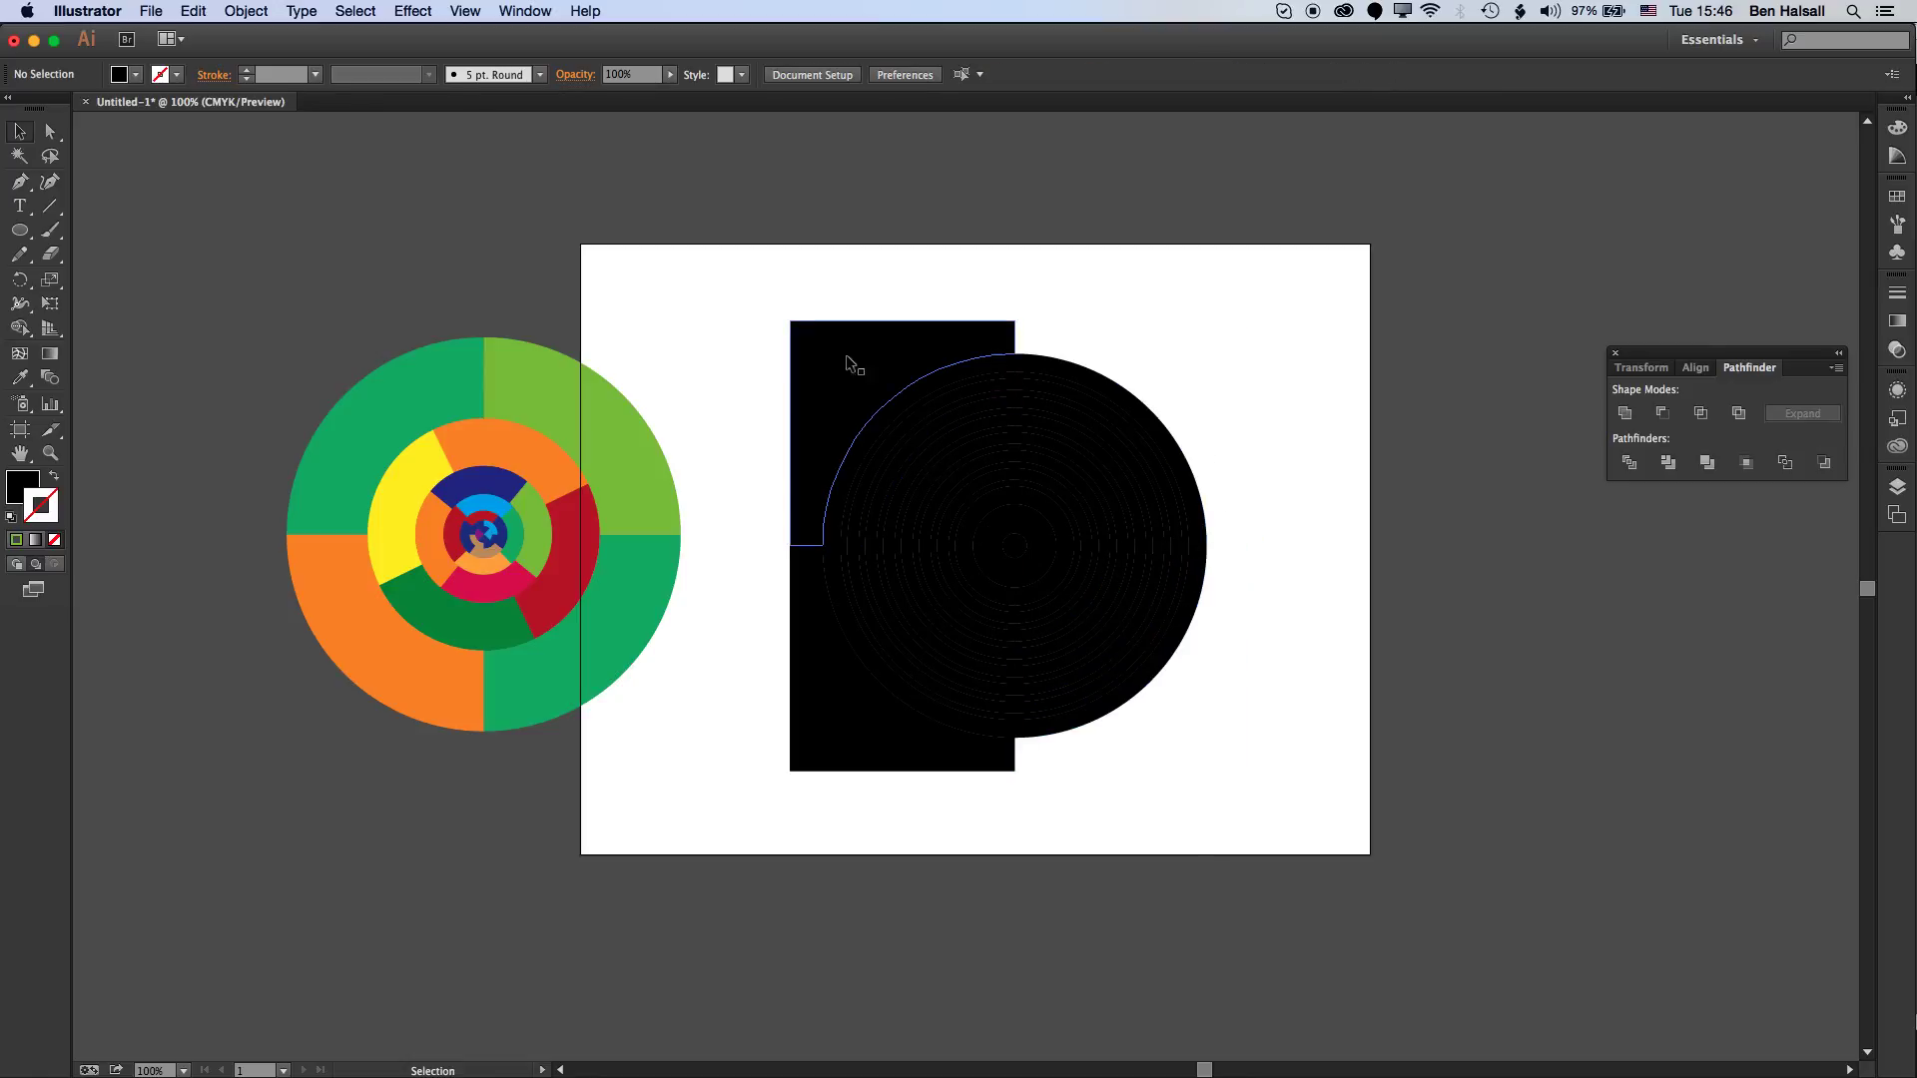
{"action": "left_click", "coordinate": [847, 359]}
{"action": "key", "text": "Delete"}
{"action": "left_click", "coordinate": [869, 753]}
{"action": "key", "text": "Delete"}
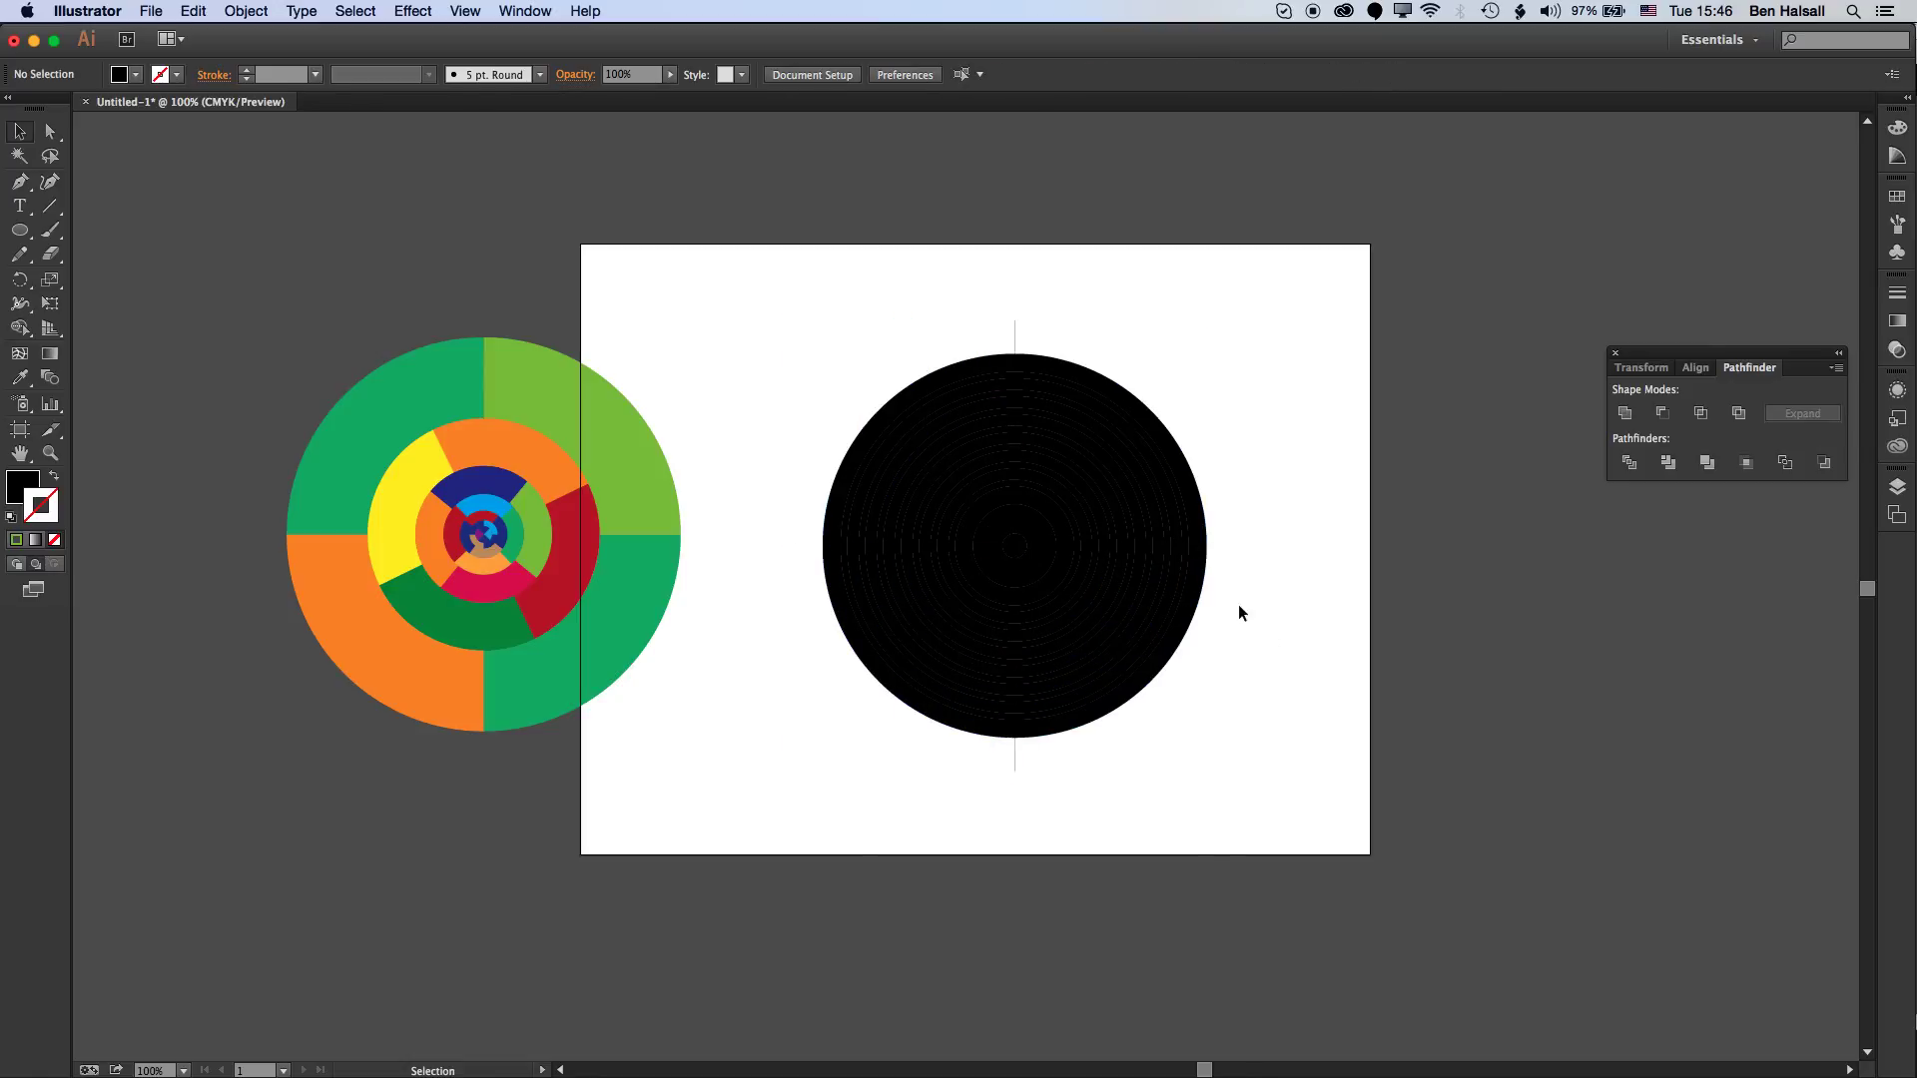
{"action": "key", "text": "super+equal"}
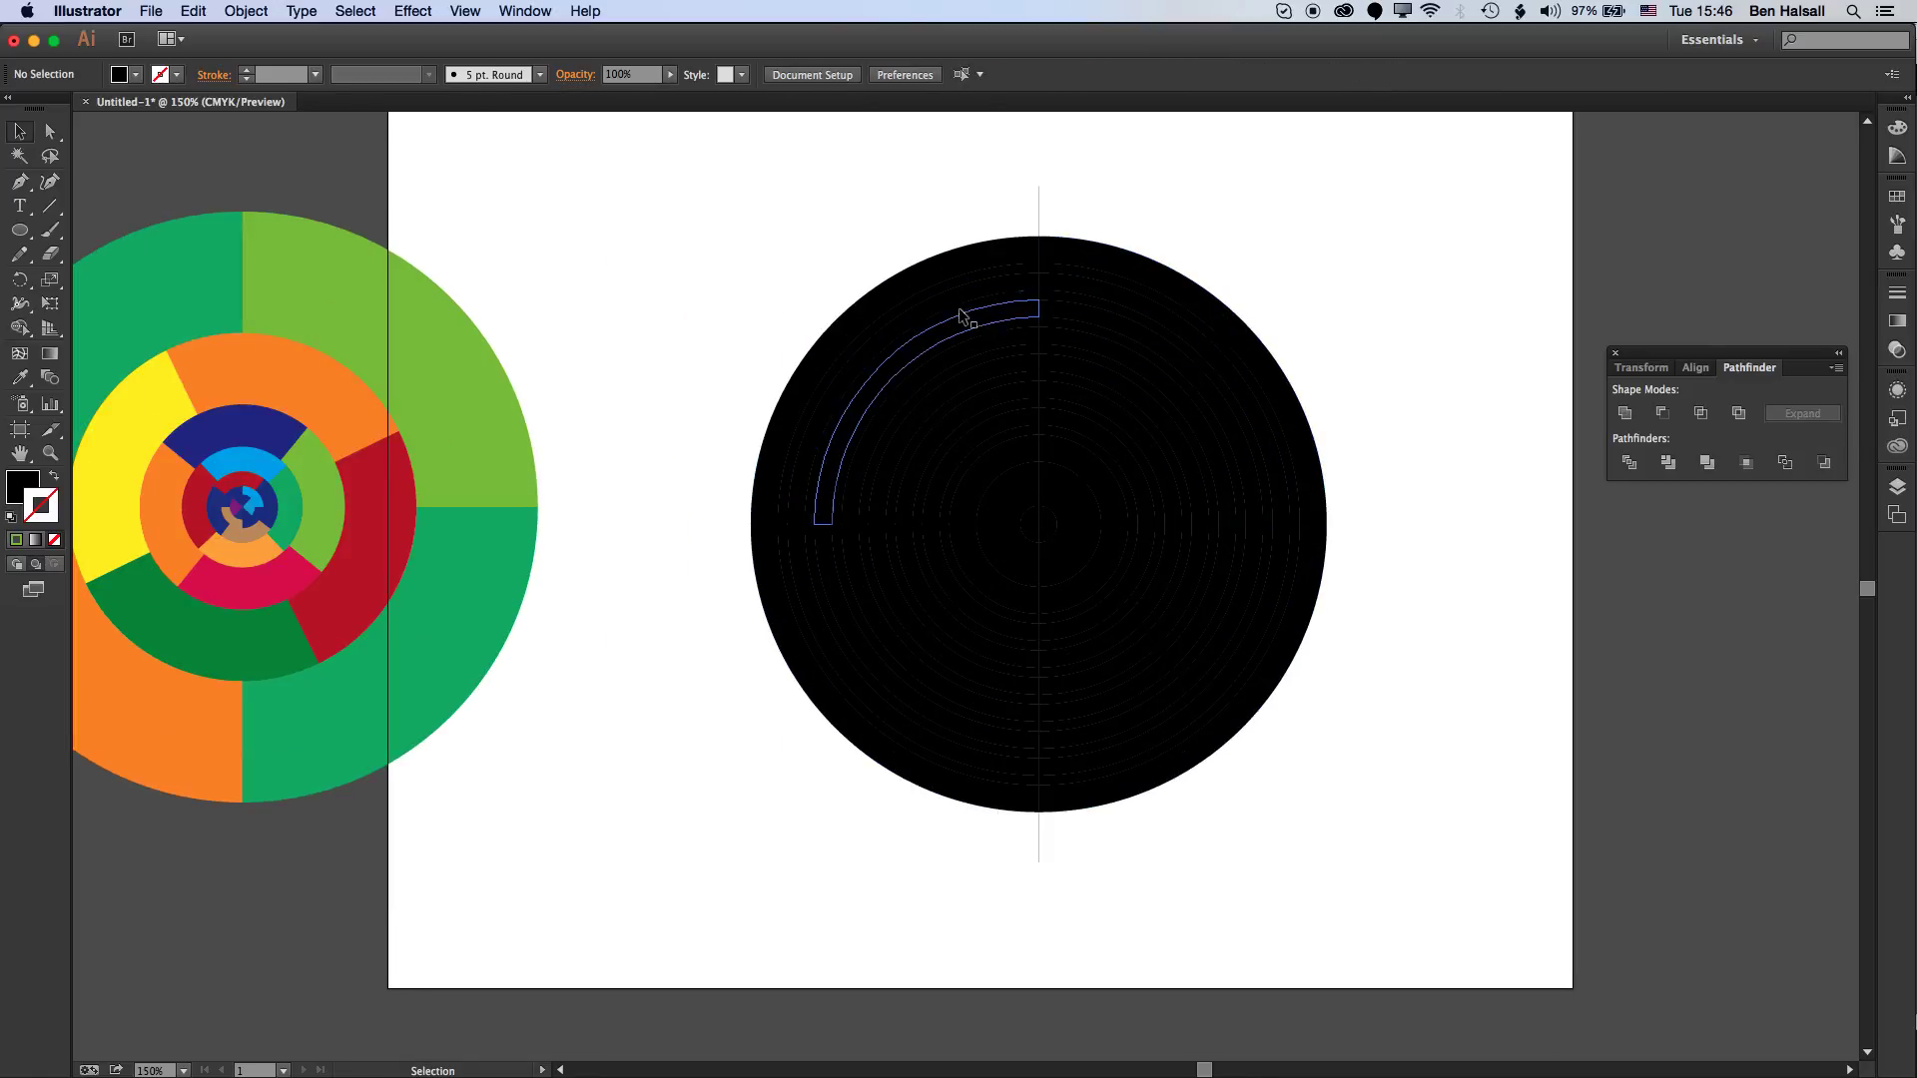
- Fill the top-left outer-ring arc green with its stroke set to None
{"action": "left_click", "coordinate": [940, 300]}
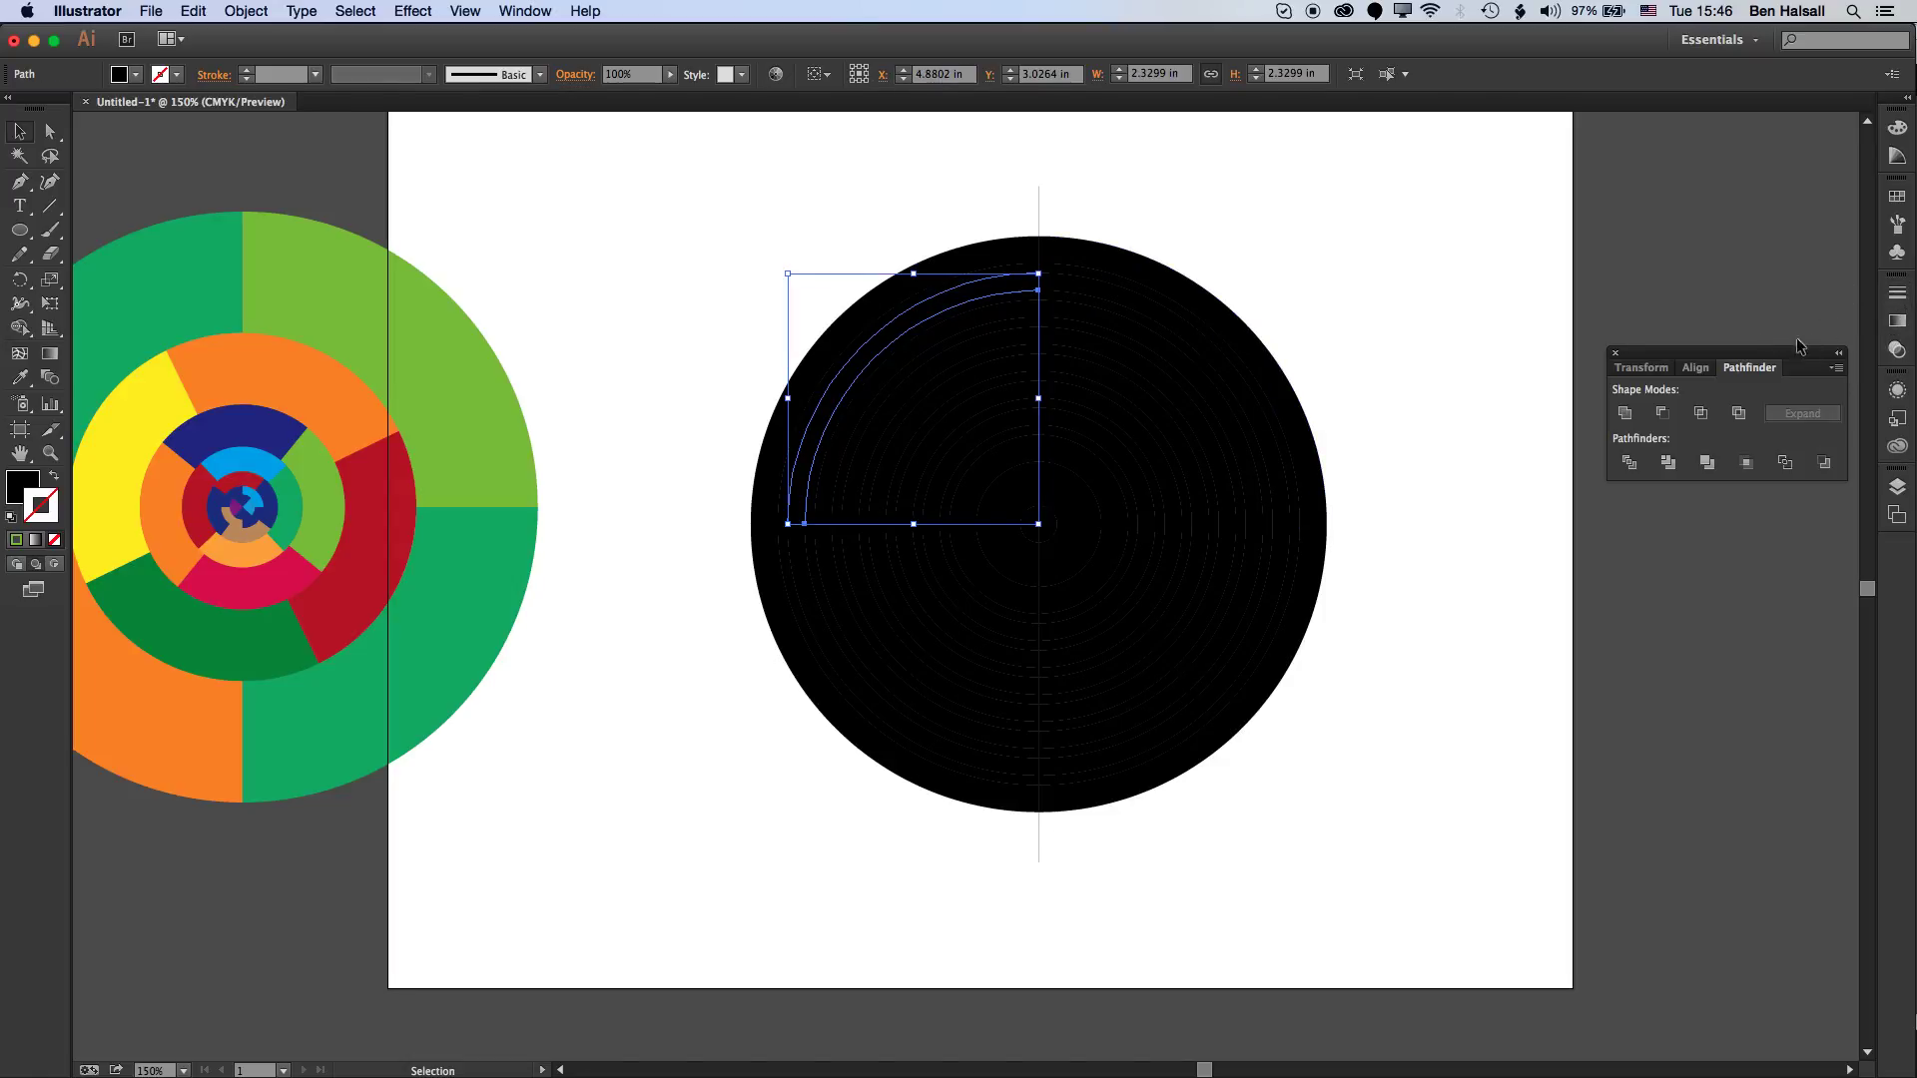
{"action": "left_click", "coordinate": [1899, 200]}
{"action": "left_click", "coordinate": [1746, 253]}
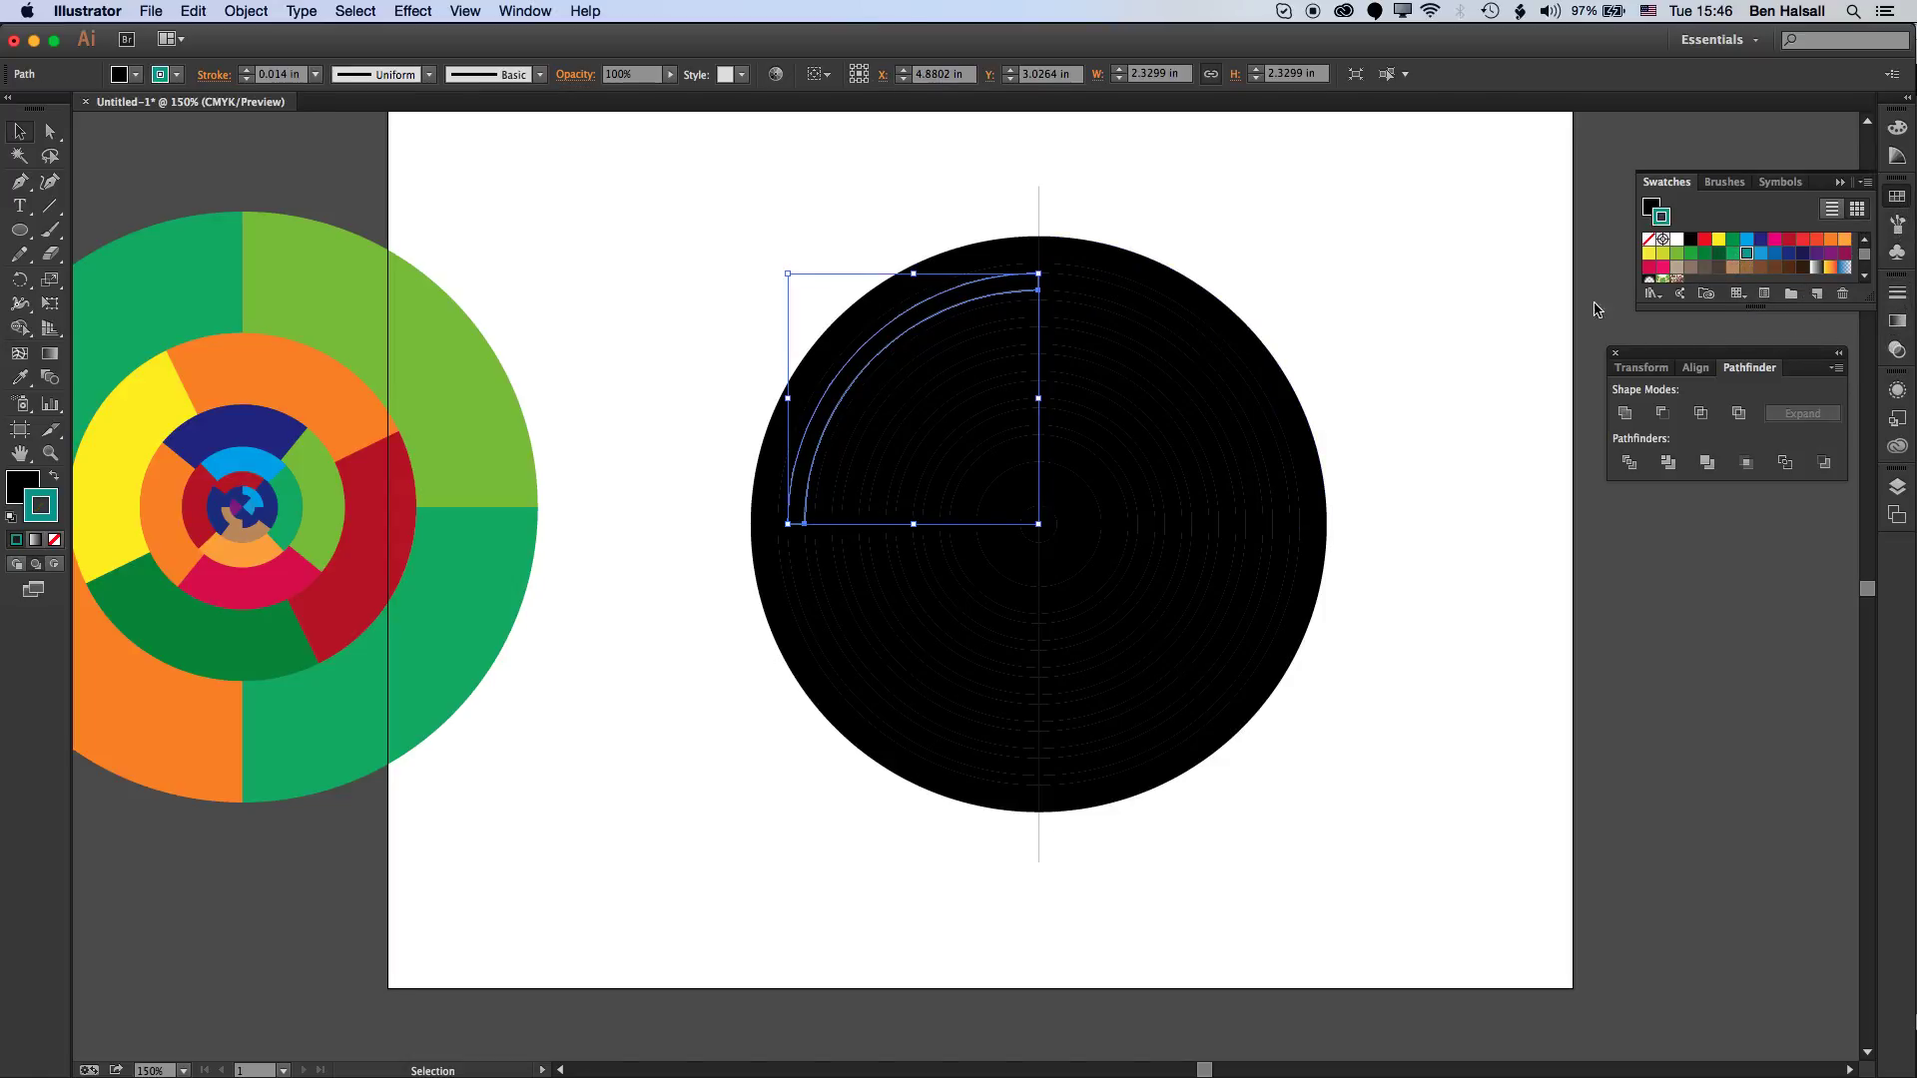
{"action": "key", "text": "a"}
{"action": "key", "text": "slash"}
{"action": "key", "text": "v"}
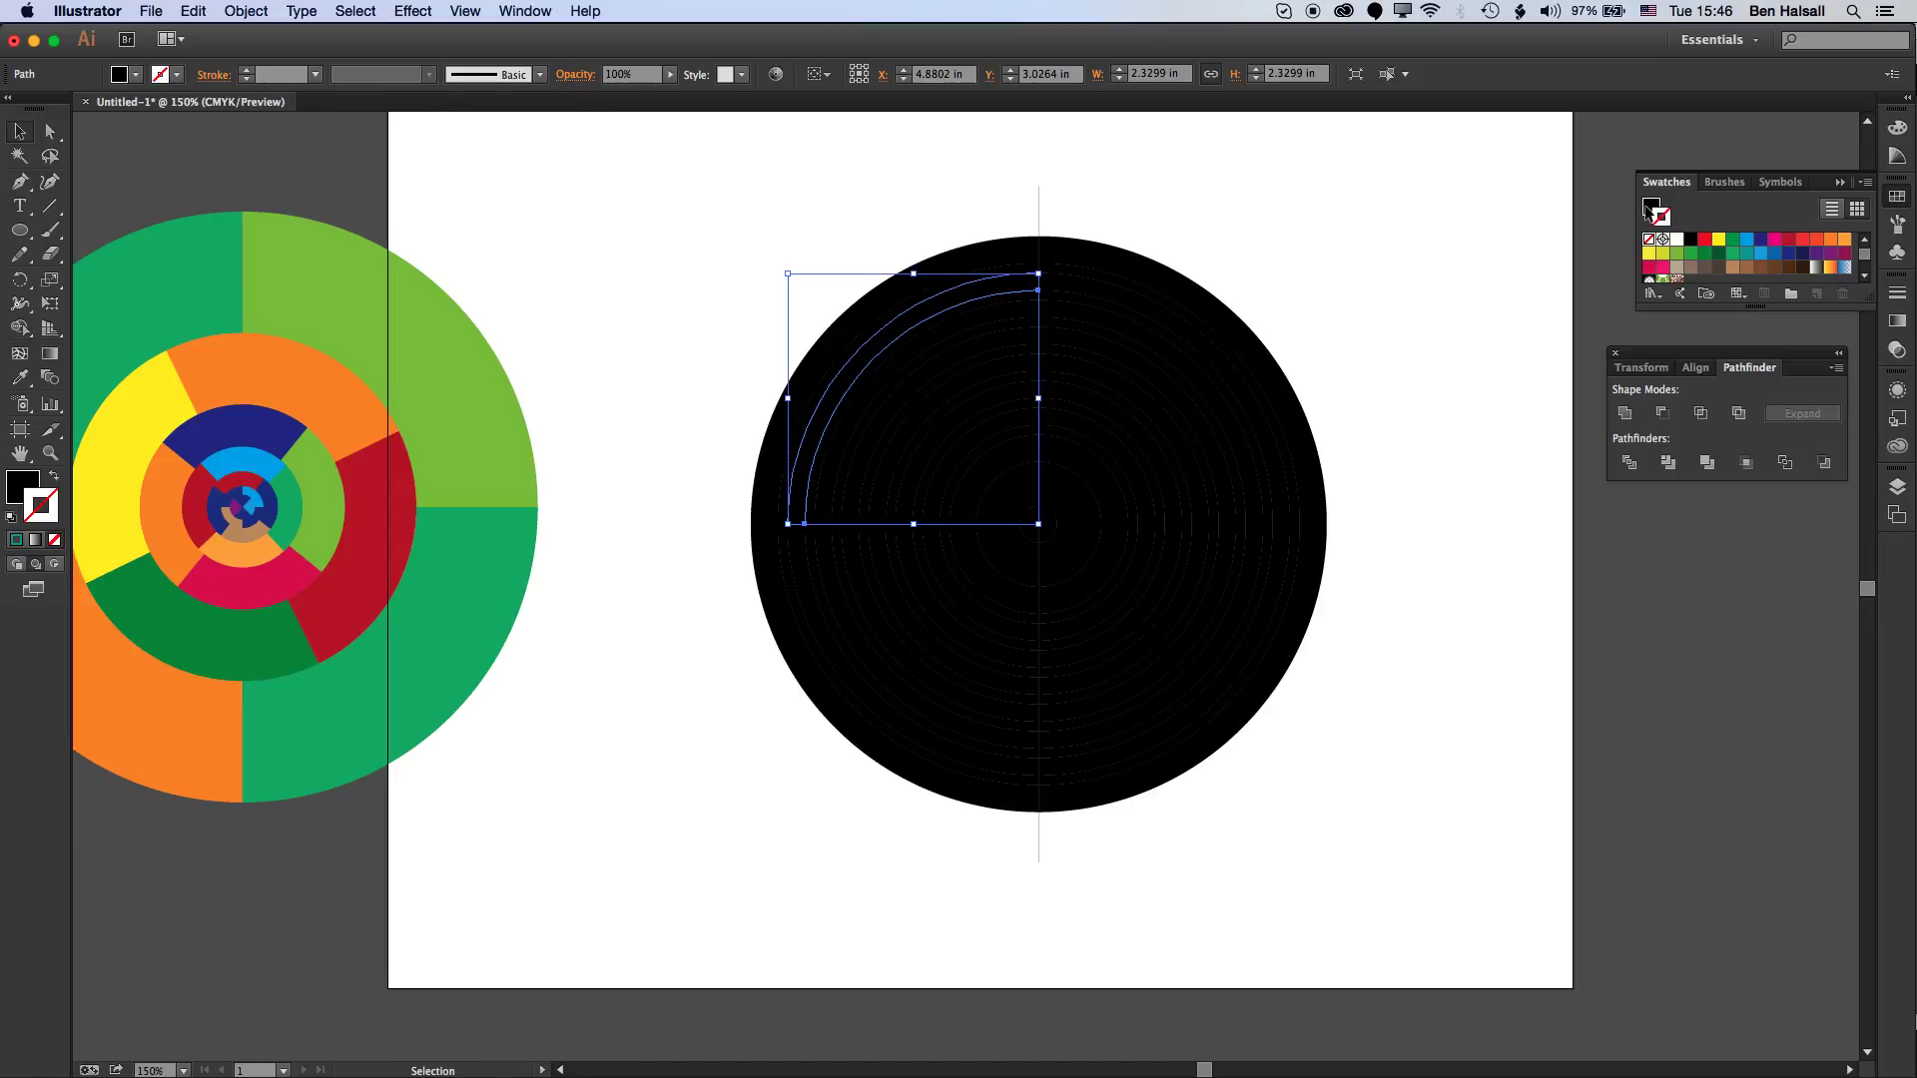
{"action": "left_click", "coordinate": [1739, 258]}
- Colour the remaining arcs: top-right red-orange, bottom-right green, bottom-left yellow
{"action": "left_click", "coordinate": [1276, 353]}
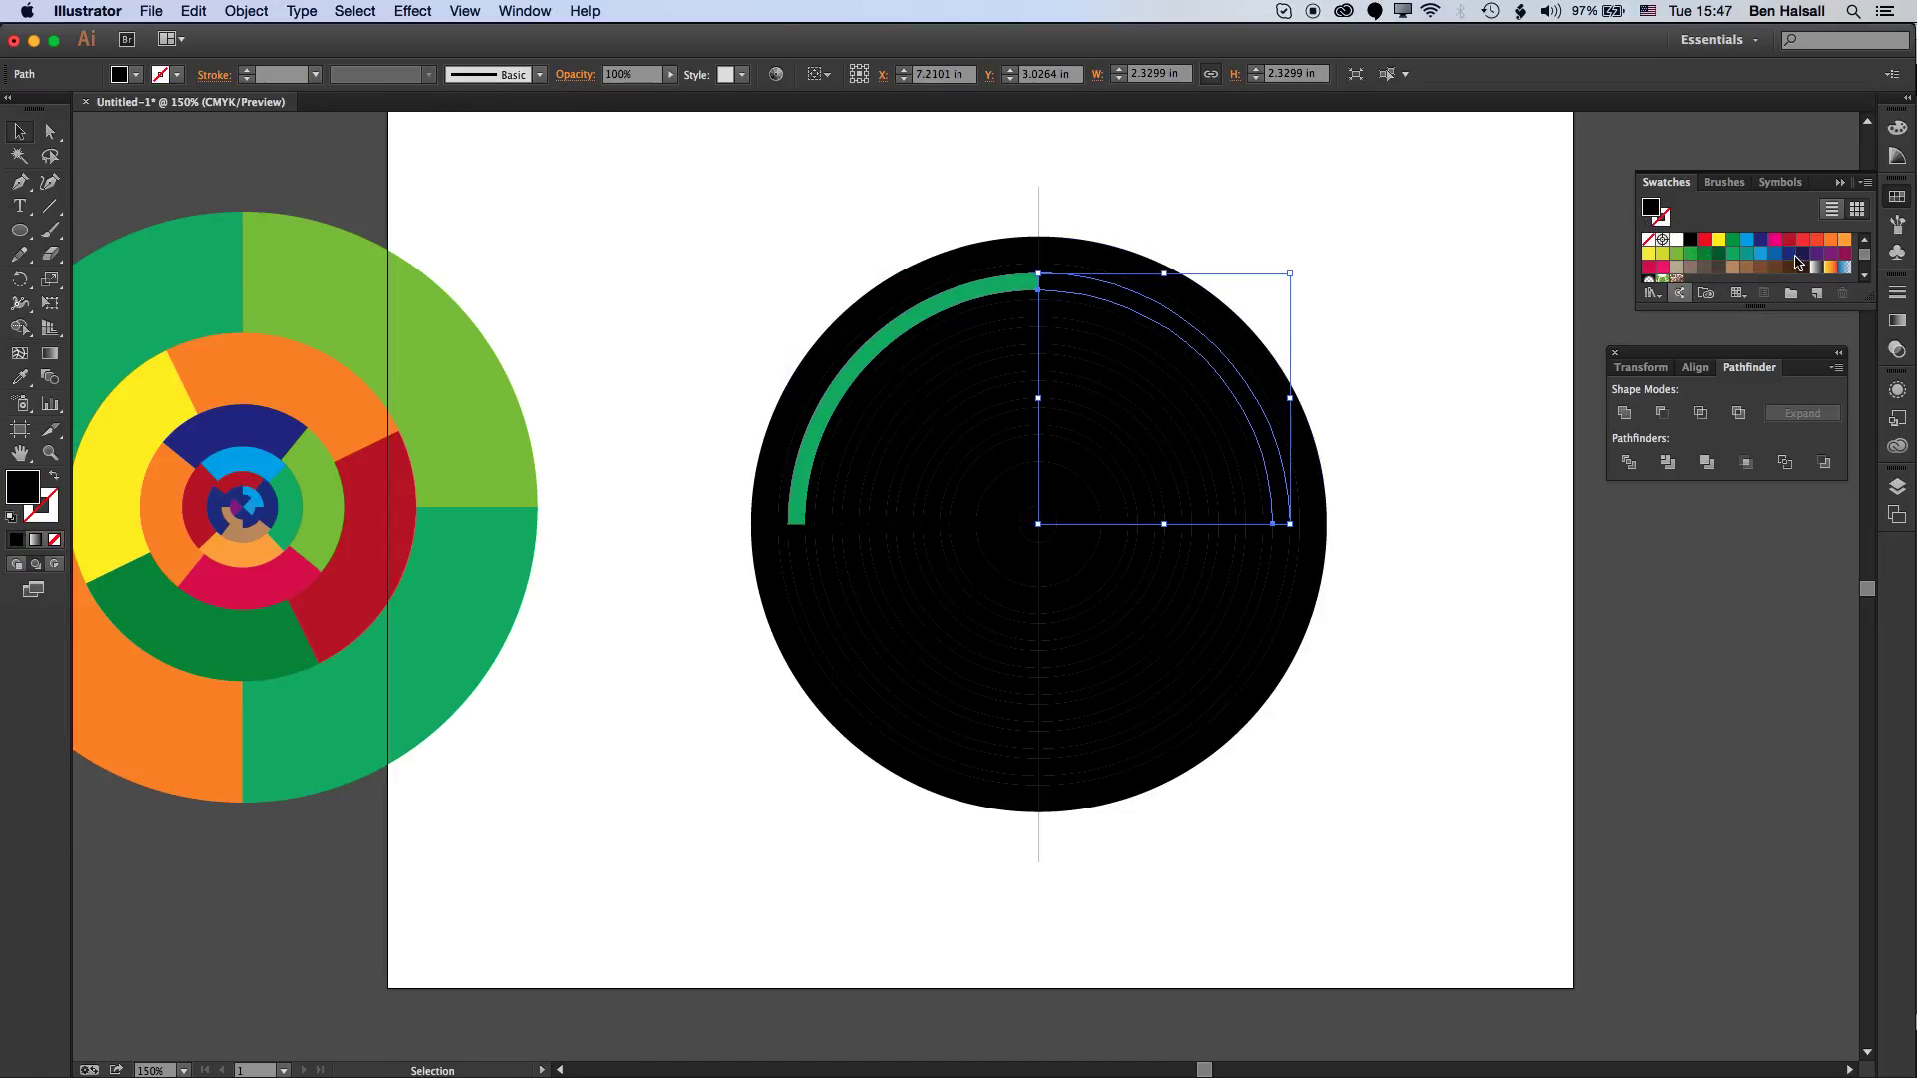
{"action": "left_click", "coordinate": [1803, 240]}
{"action": "left_click", "coordinate": [1278, 592]}
{"action": "left_click", "coordinate": [1734, 254]}
{"action": "left_click", "coordinate": [949, 751]}
{"action": "left_click", "coordinate": [1719, 239]}
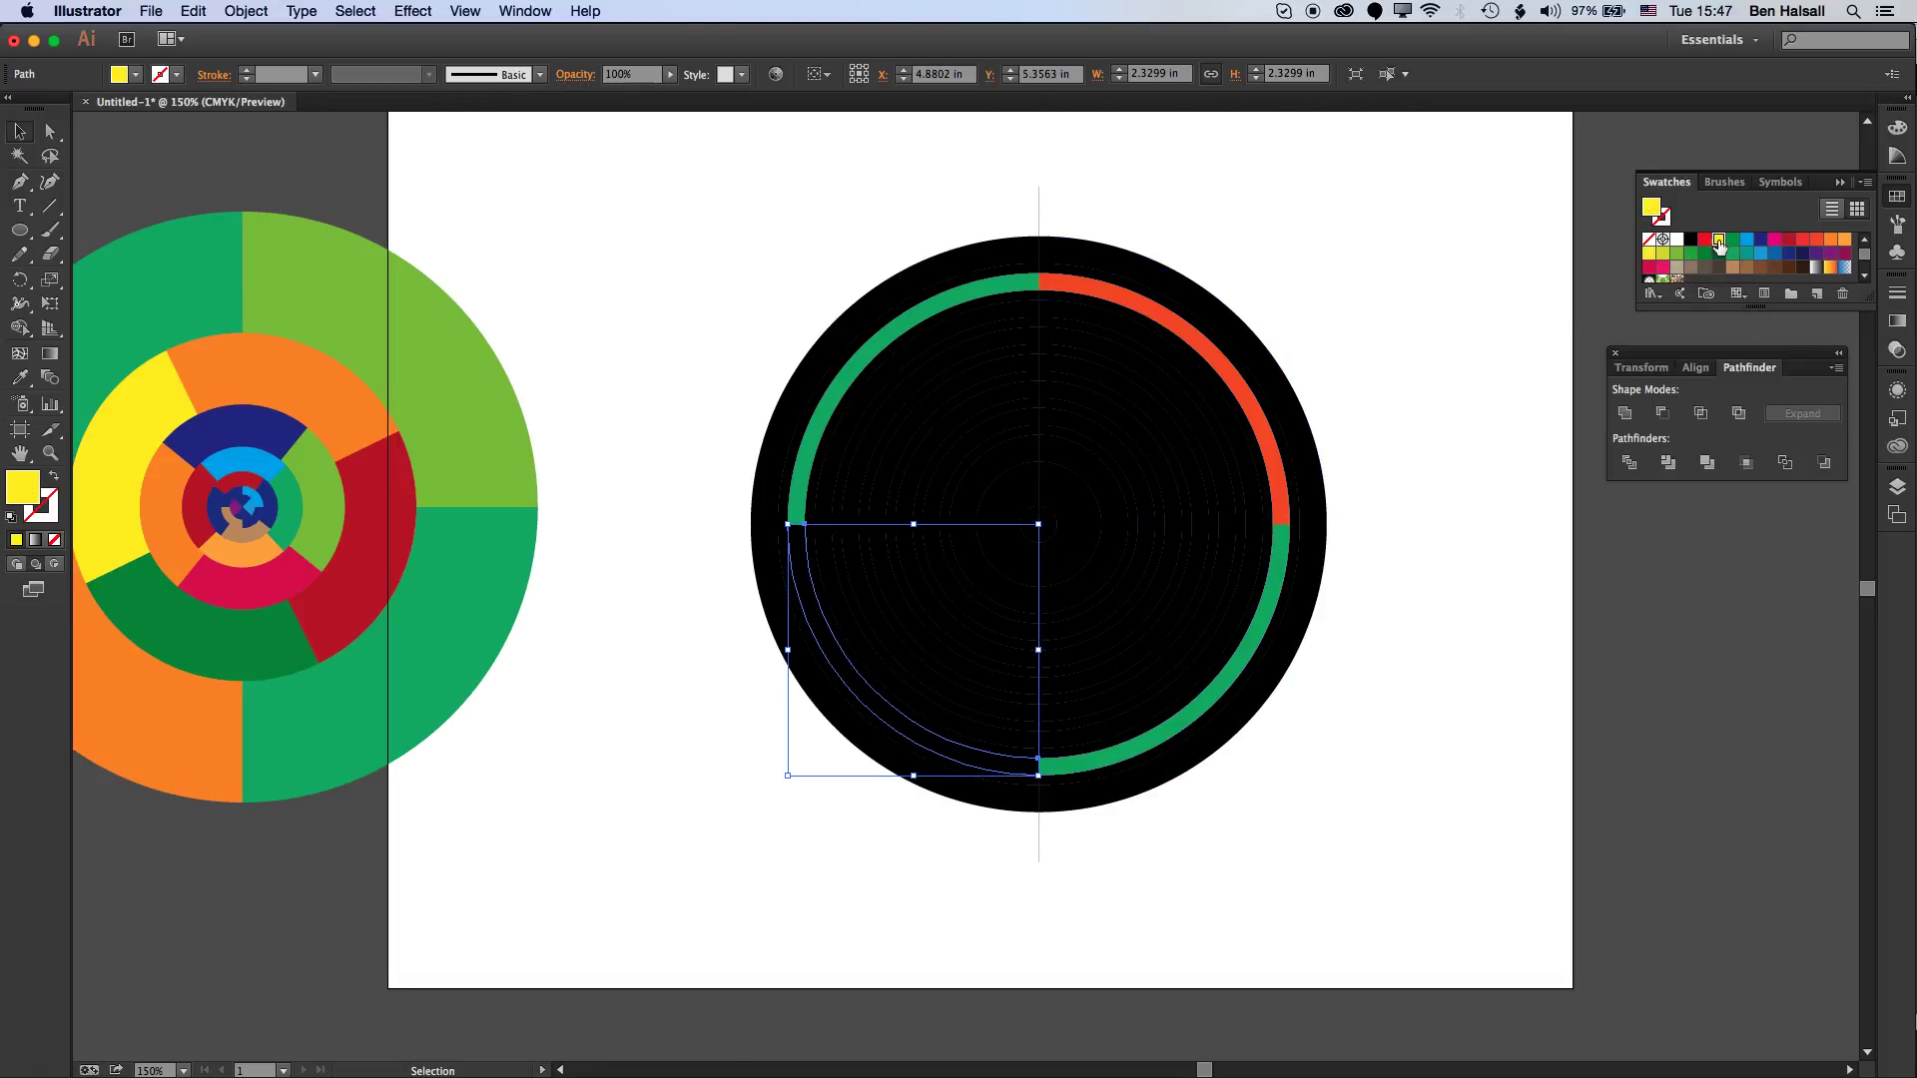
{"action": "left_click", "coordinate": [1448, 350]}
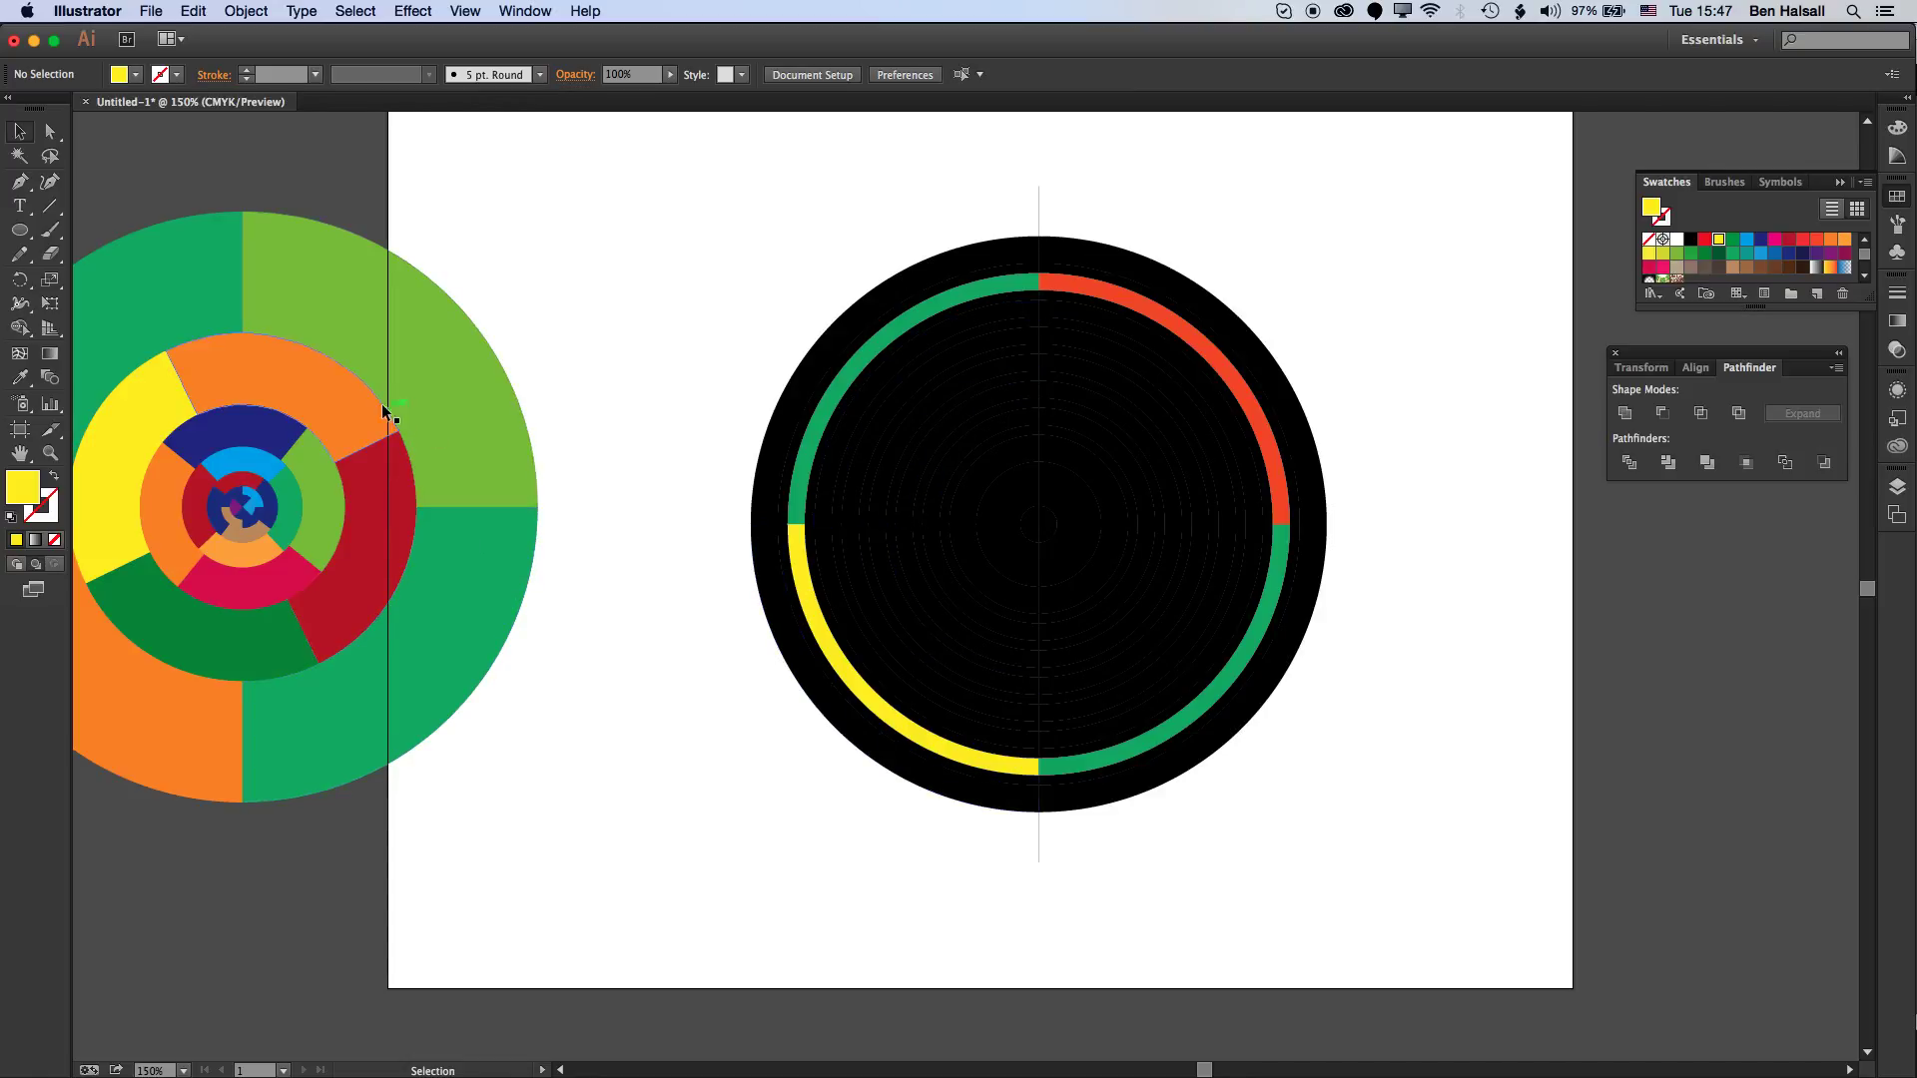
{"action": "left_click_drag", "start_coordinate": [708, 365], "coordinate": [917, 369]}
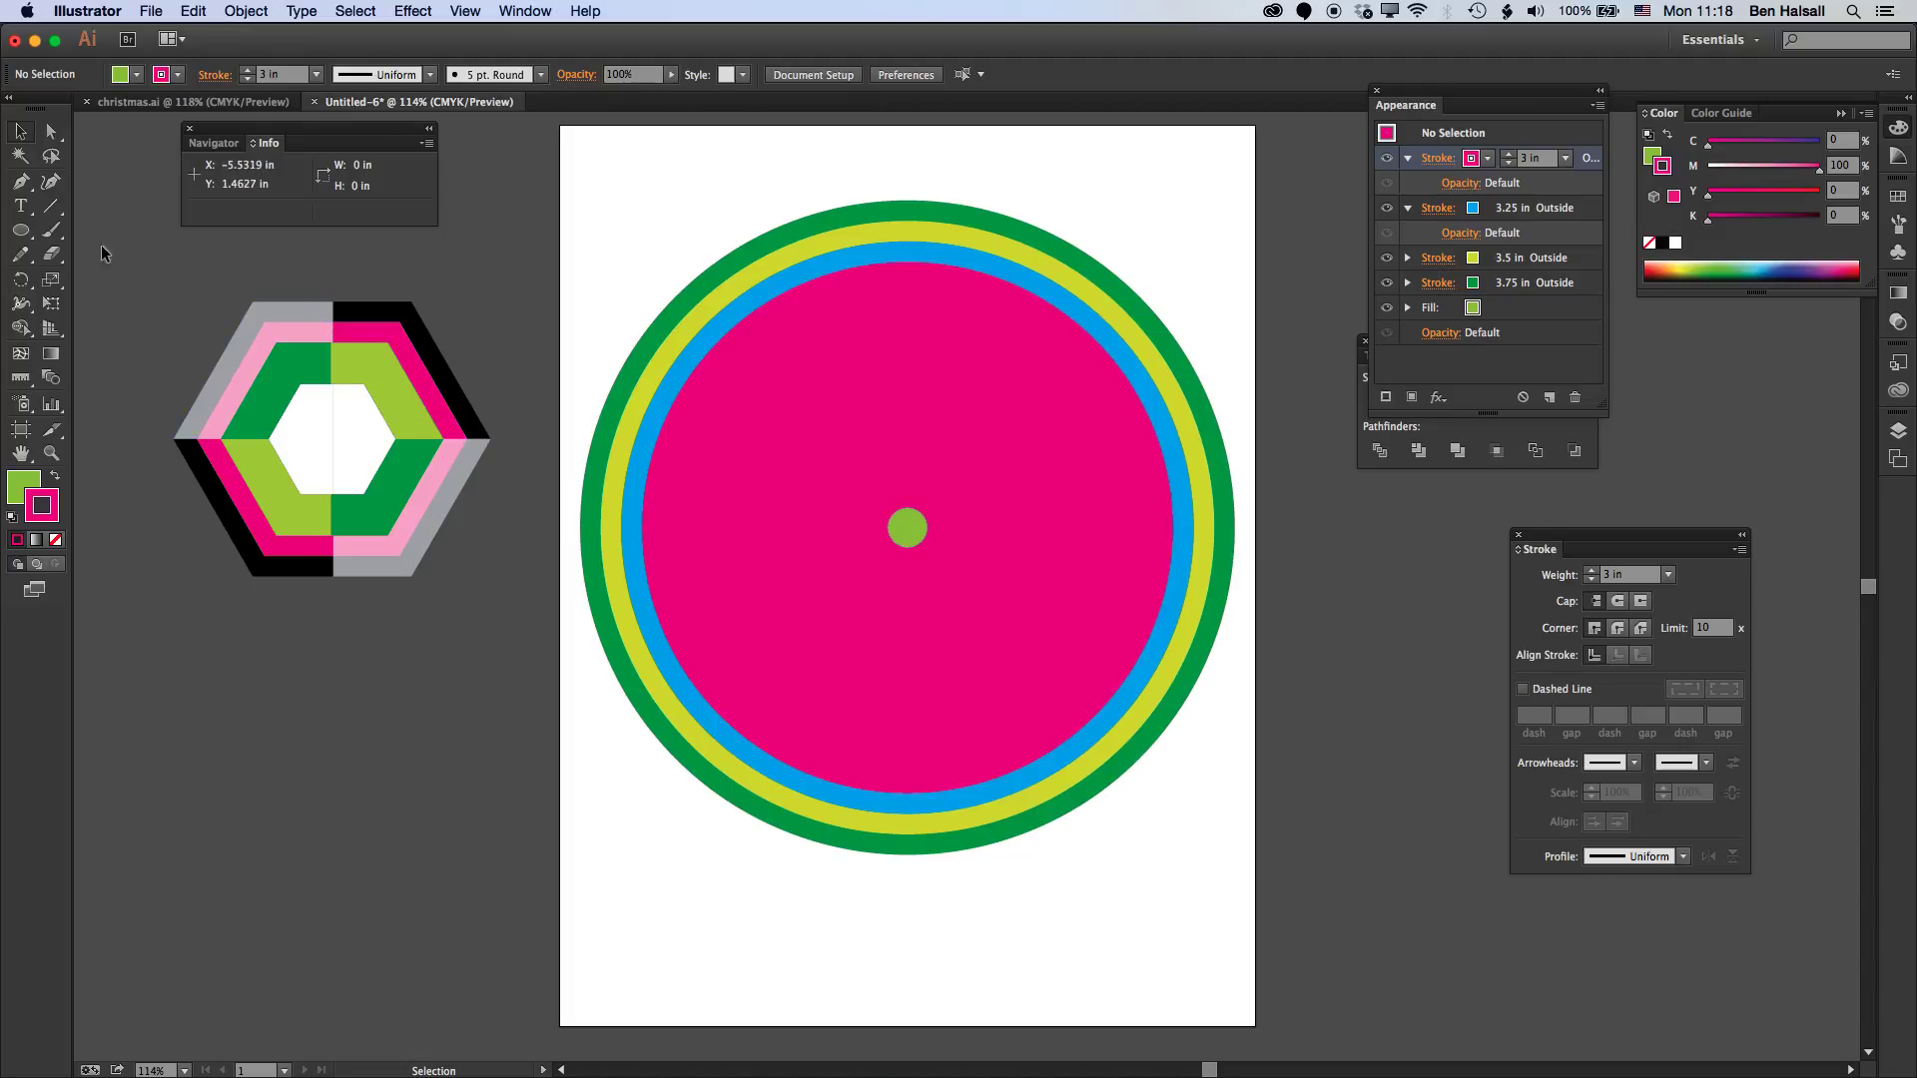
- Draw an unstroked green square over the circle and copy it into a two-by-two grid
{"action": "left_click_drag", "start_coordinate": [20, 230], "coordinate": [115, 231]}
{"action": "left_click_drag", "start_coordinate": [564, 190], "coordinate": [907, 527]}
{"action": "key", "text": "v"}
{"action": "left_click", "coordinate": [57, 539]}
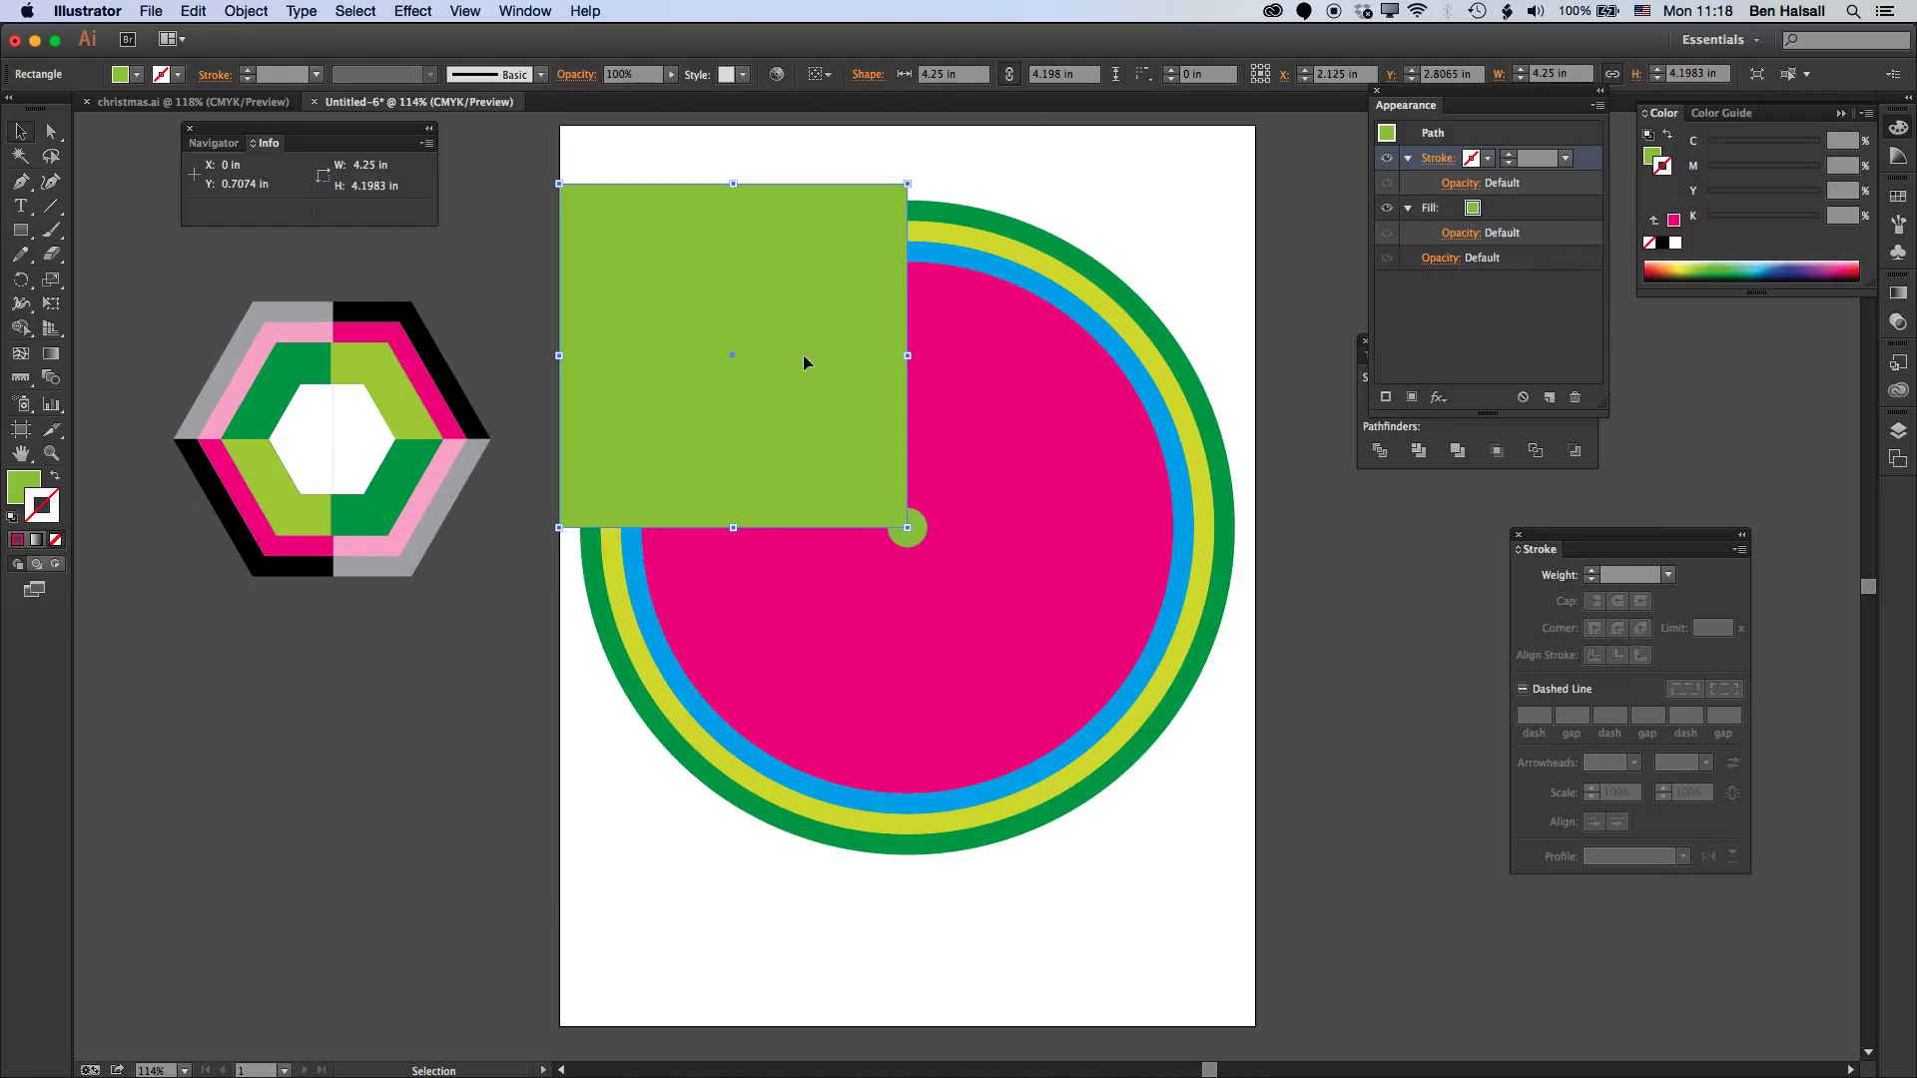
{"action": "left_click_drag", "start_coordinate": [679, 389], "coordinate": [1019, 387]}
{"action": "left_click_drag", "start_coordinate": [1020, 387], "coordinate": [652, 635]}
{"action": "left_click", "coordinate": [861, 905]}
- Select all four green squares together
{"action": "left_click", "coordinate": [845, 432]}
{"action": "left_click", "coordinate": [1043, 424], "text": "shift"}
{"action": "left_click", "coordinate": [1079, 687], "text": "shift"}
{"action": "left_click", "coordinate": [752, 730], "text": "shift"}
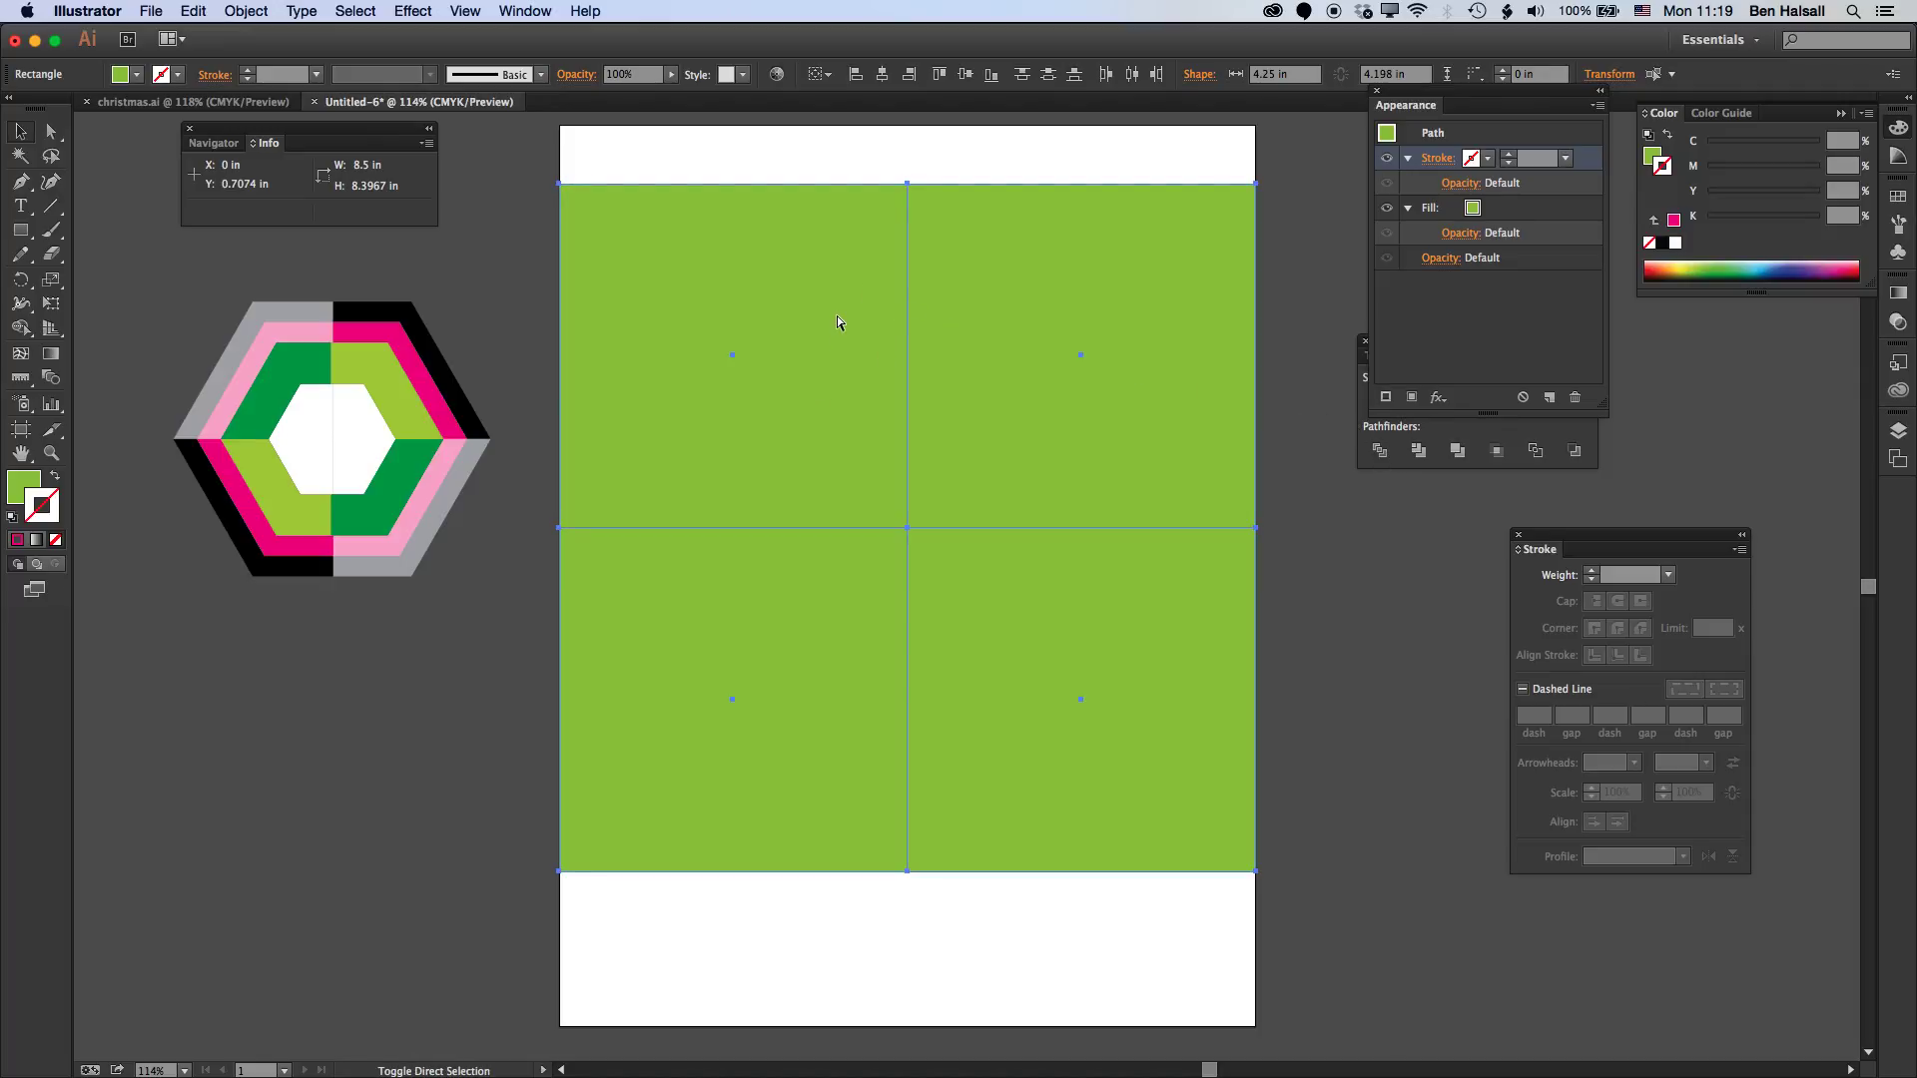
- Send the four squares behind the ringed circle and set their fill to None
{"action": "key", "text": "super+shift+bracketleft"}
{"action": "left_click", "coordinate": [255, 10]}
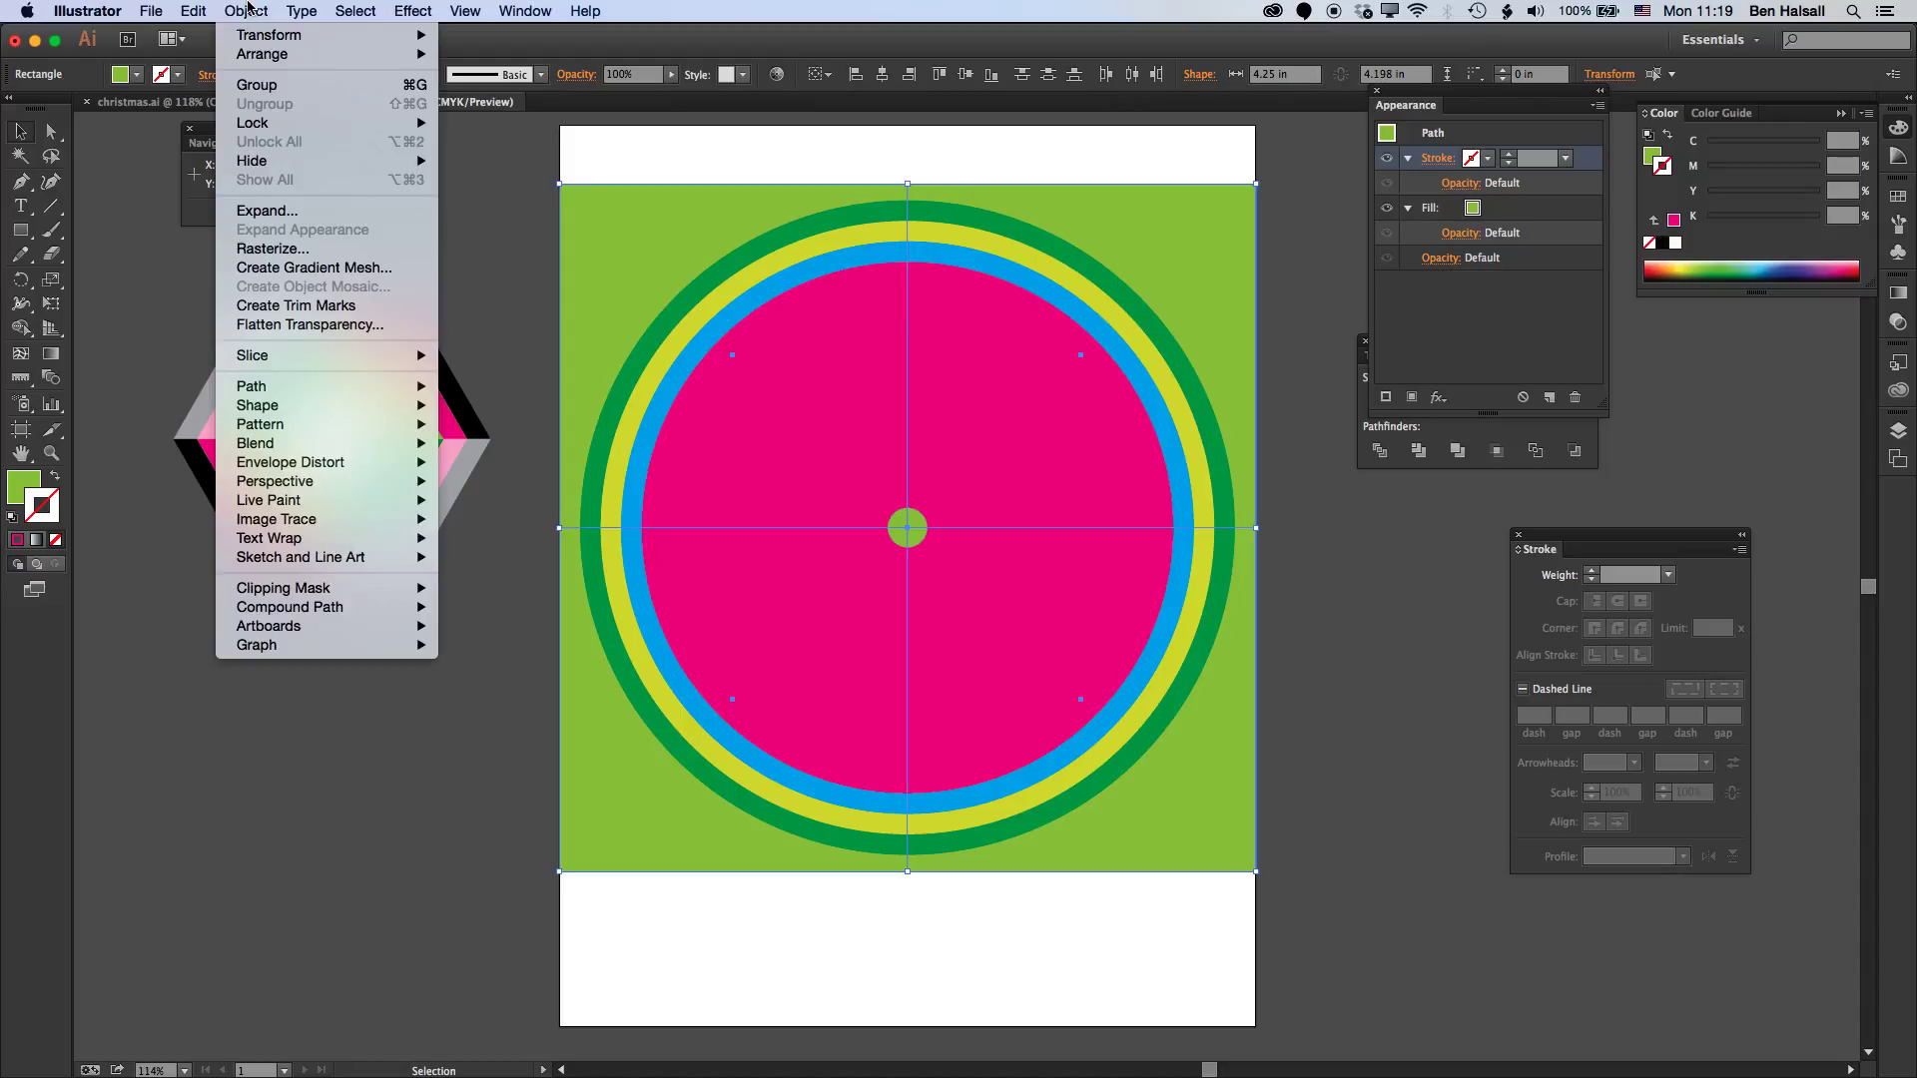
{"action": "mouse_move", "coordinate": [332, 56]}
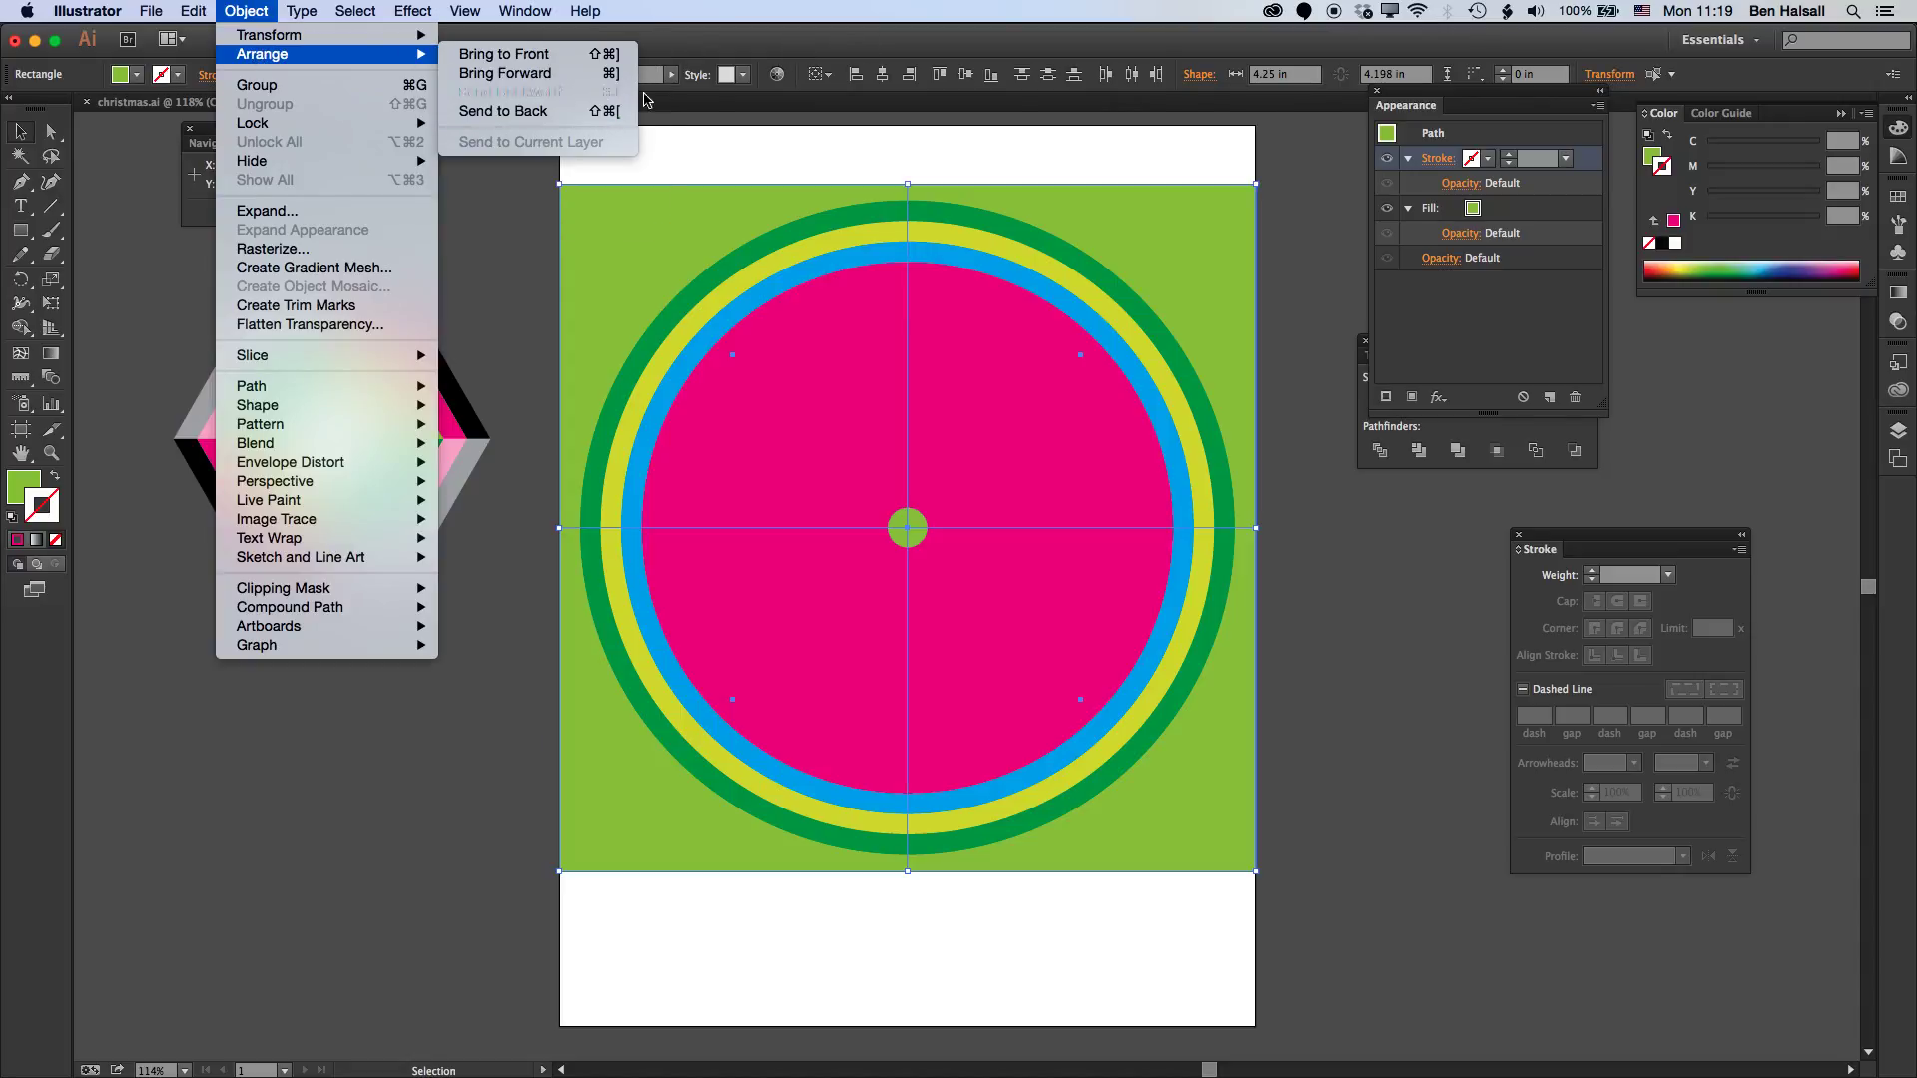
{"action": "left_click", "coordinate": [754, 30]}
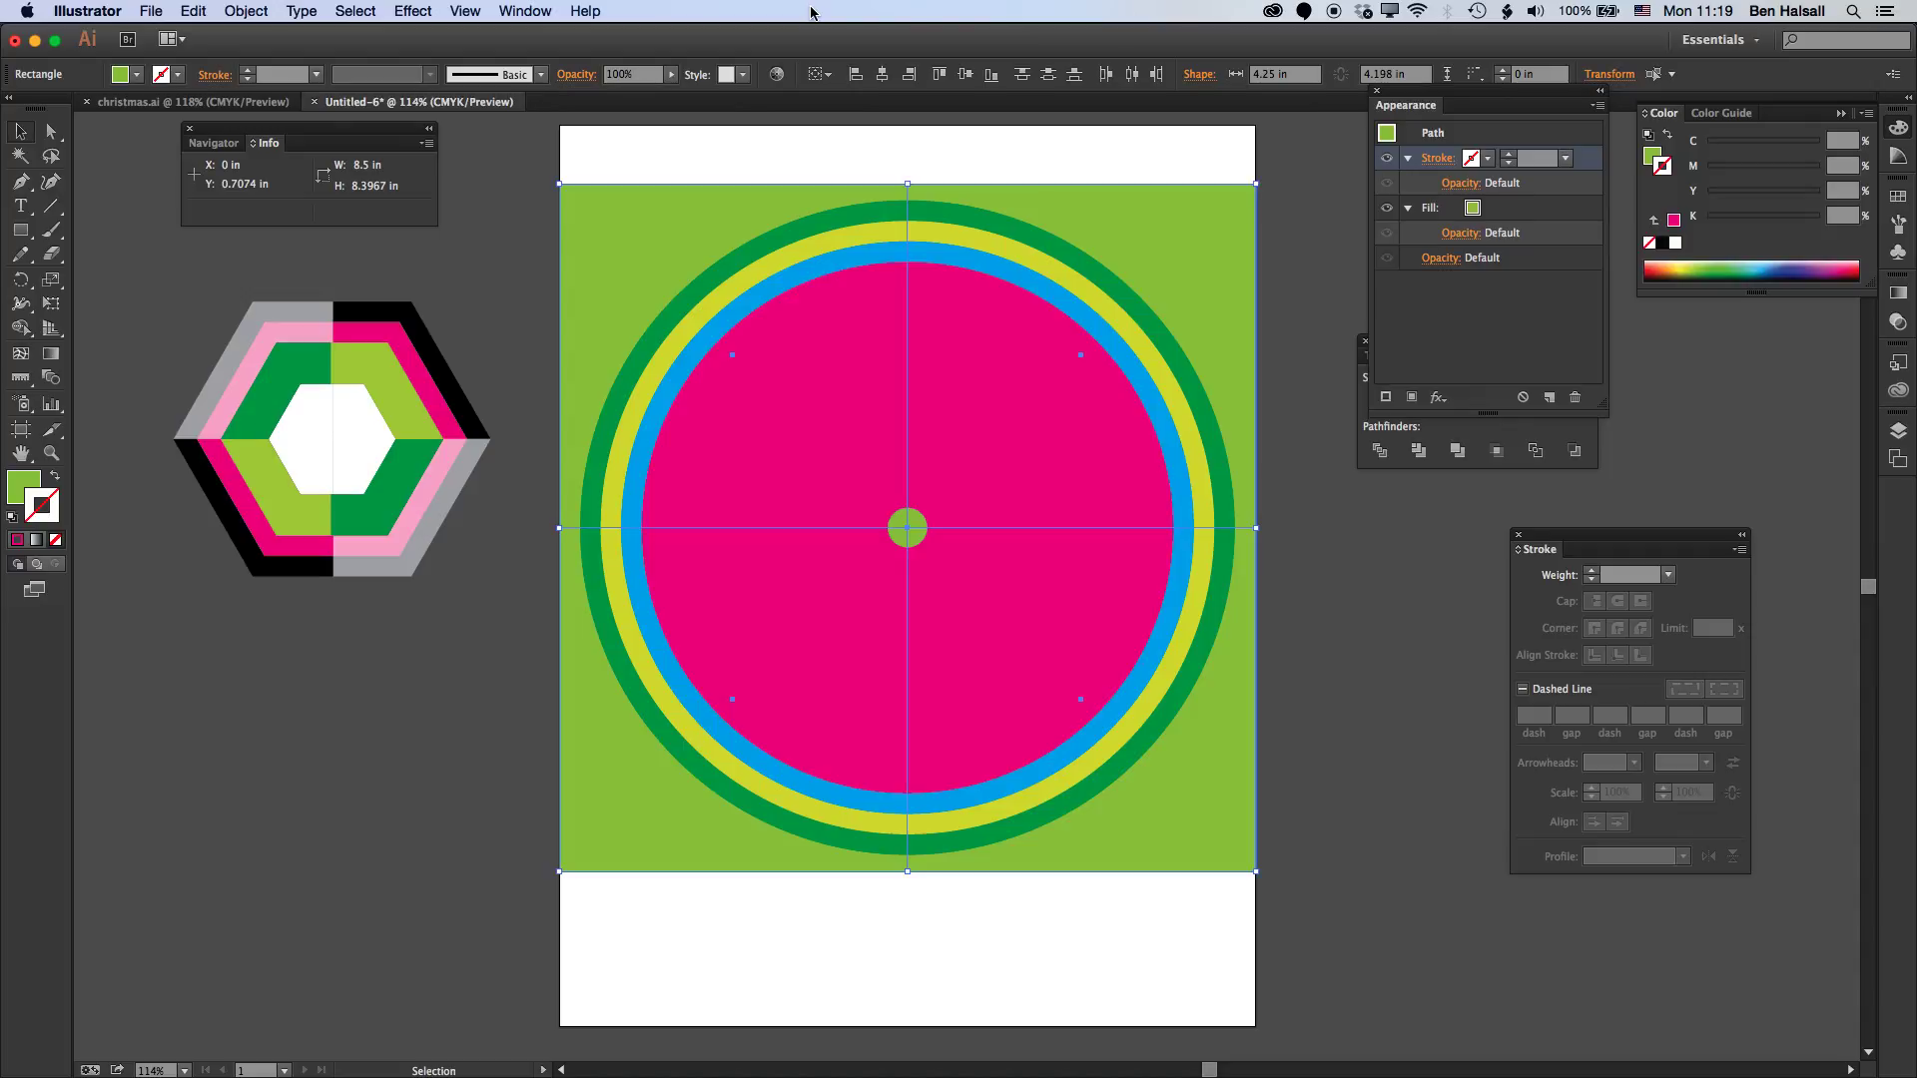
{"action": "left_click", "coordinate": [14, 497]}
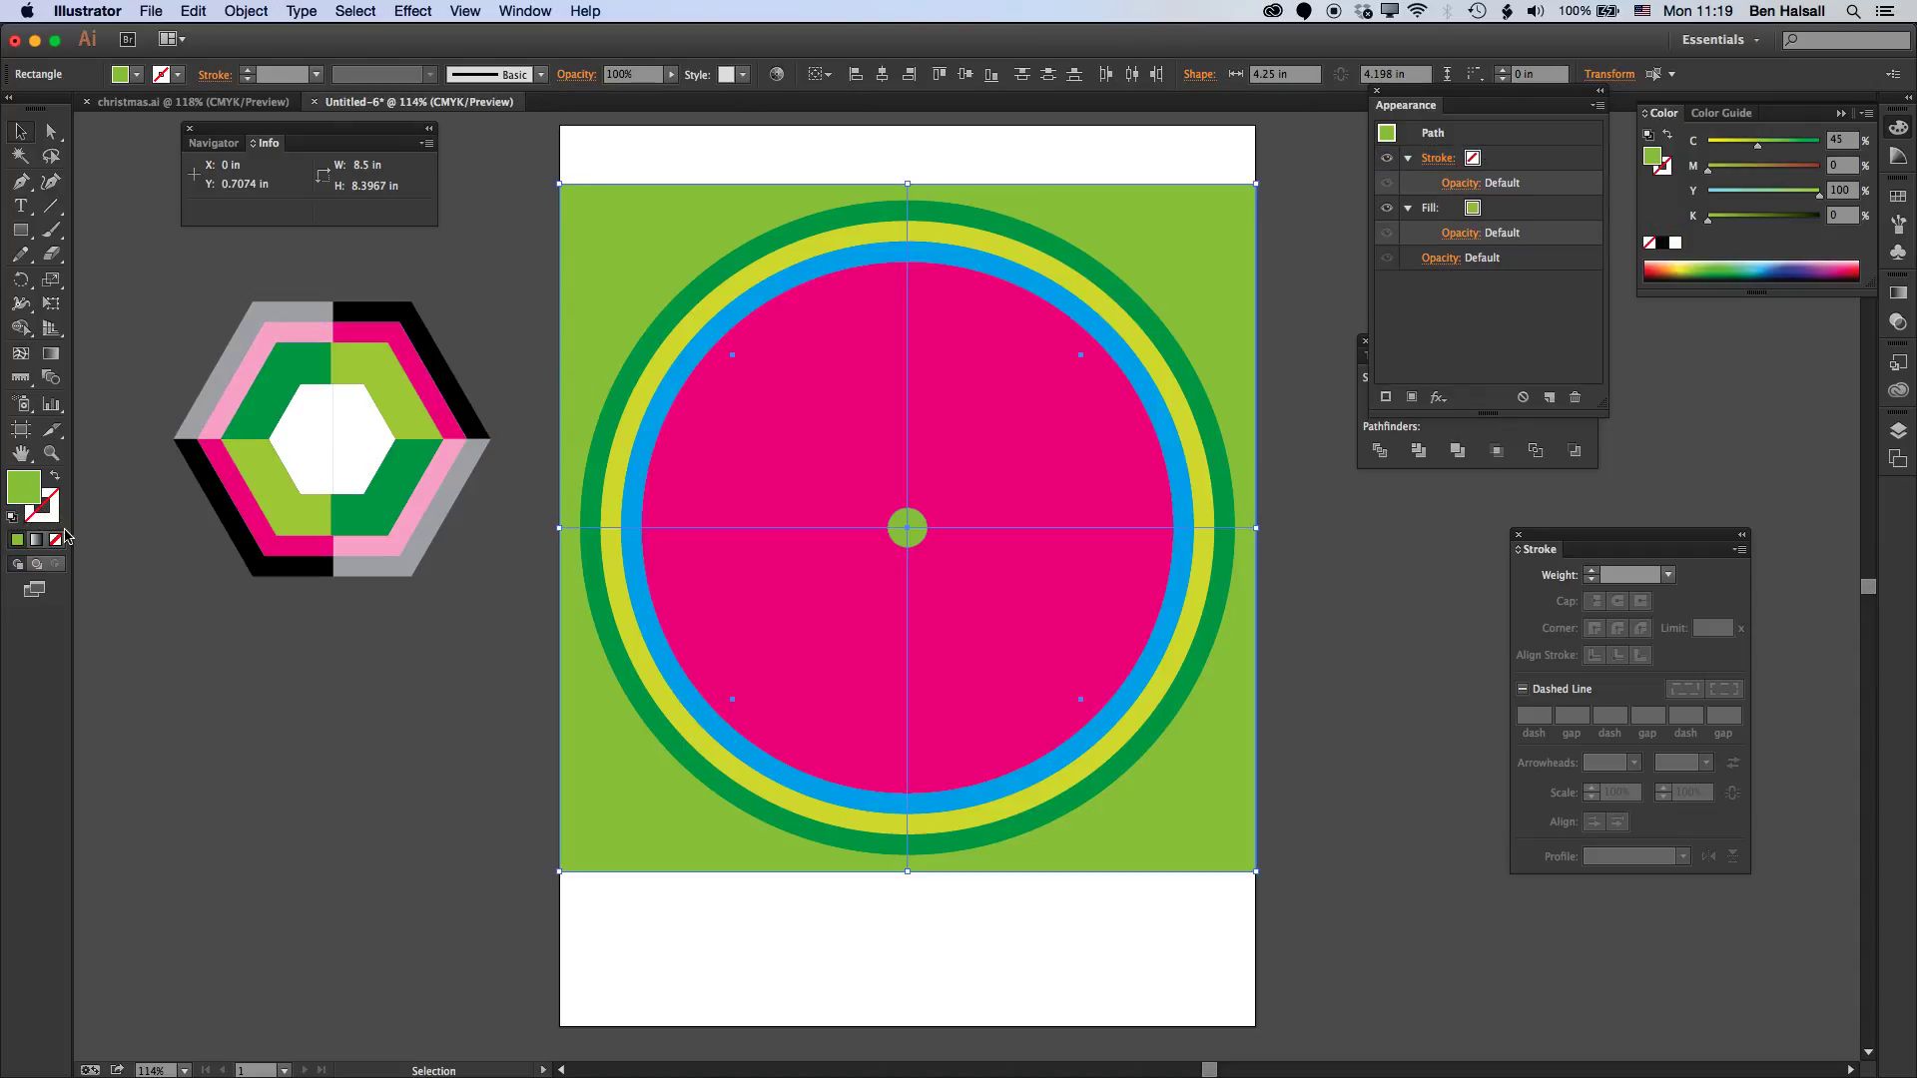
{"action": "left_click", "coordinate": [57, 540]}
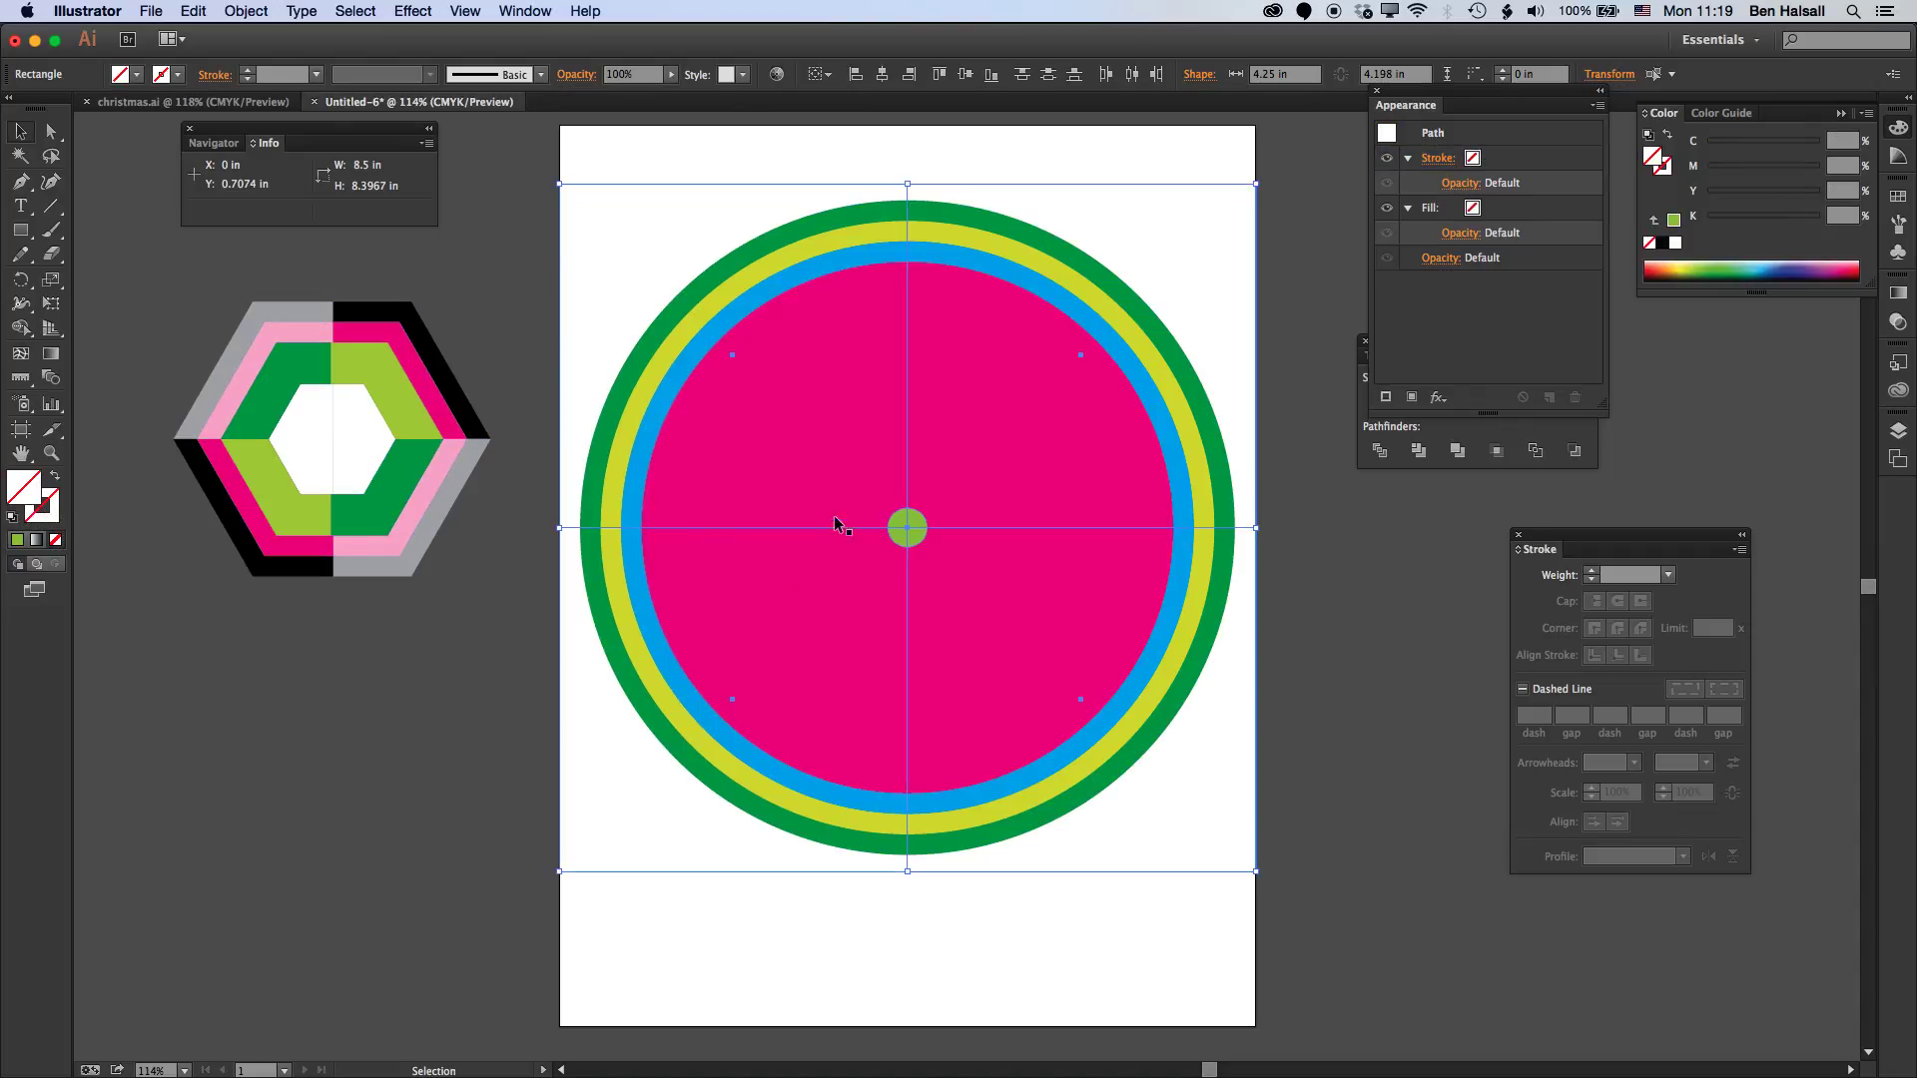
{"action": "left_click", "coordinate": [461, 692]}
- Apply Outline Stroke and Expand Appearance to the small green circle's stacked strokes
{"action": "left_click", "coordinate": [824, 575]}
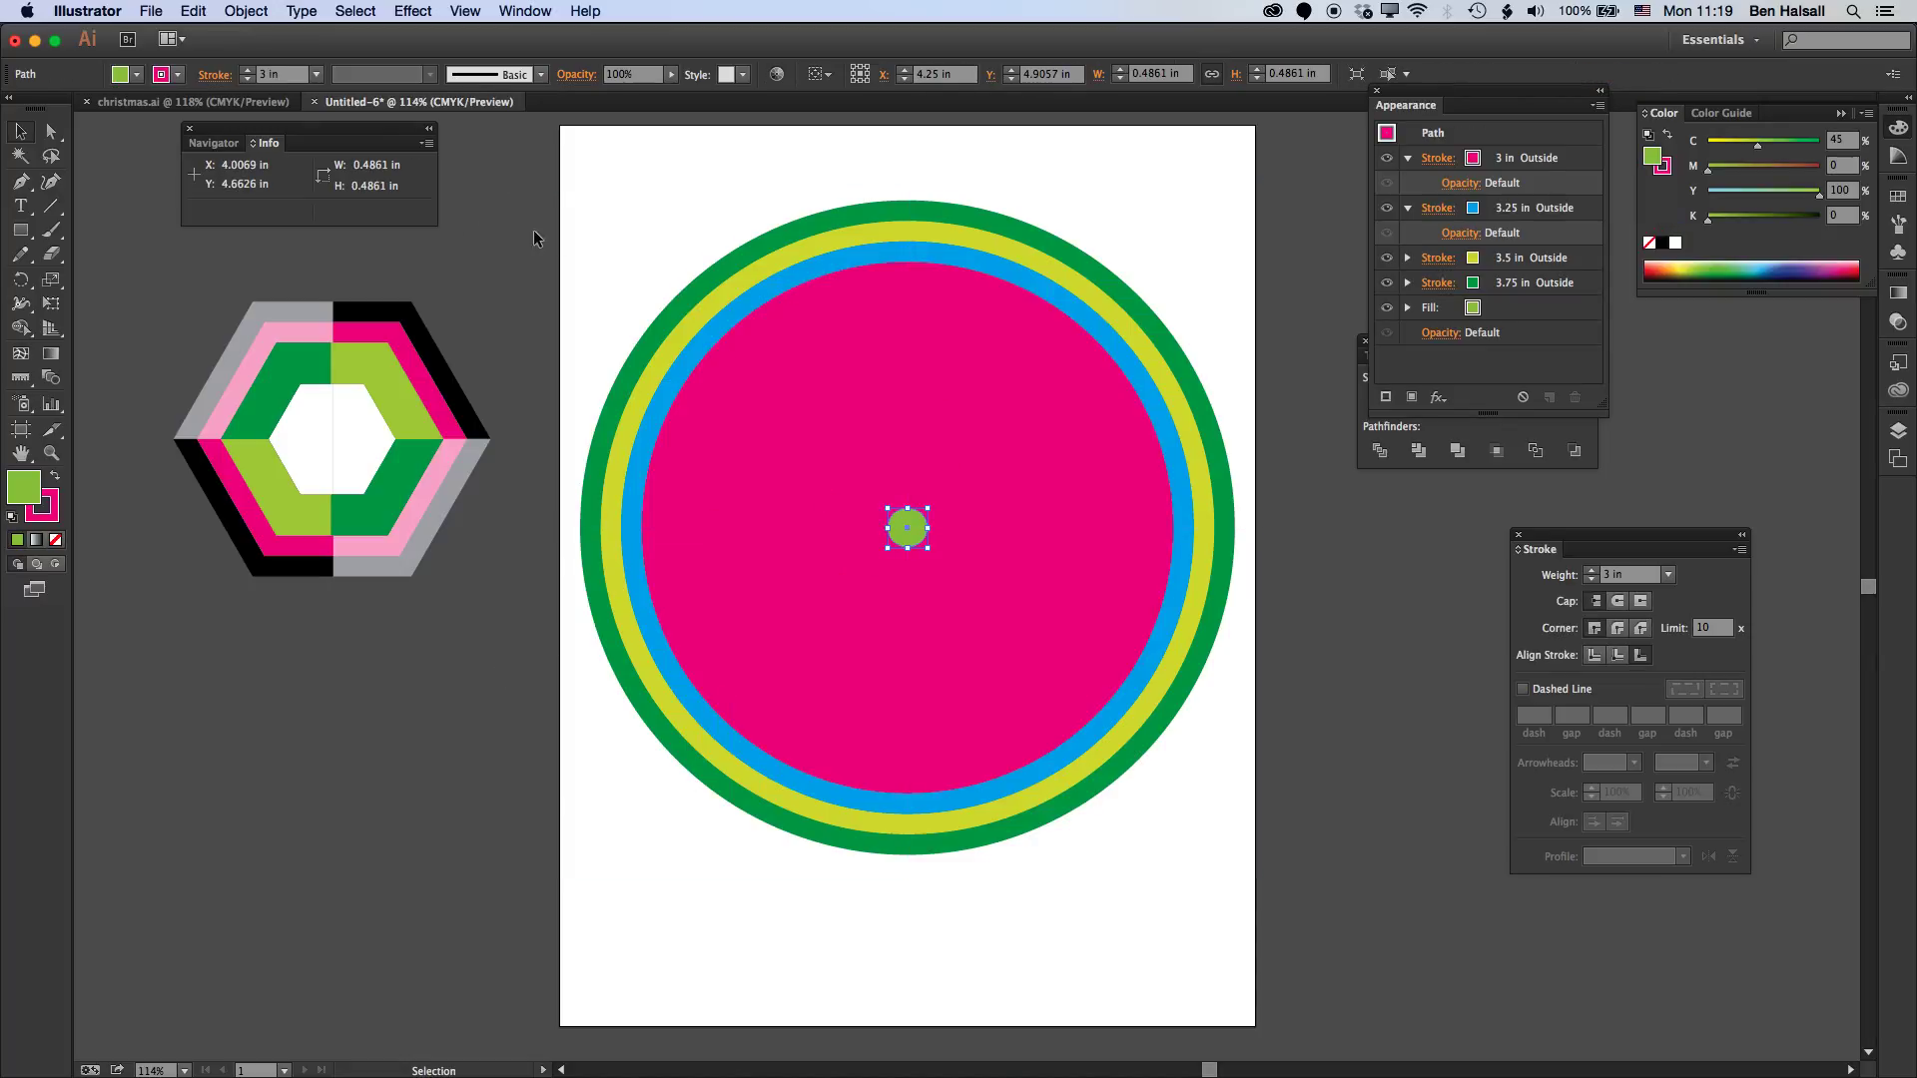
{"action": "left_click", "coordinate": [235, 10]}
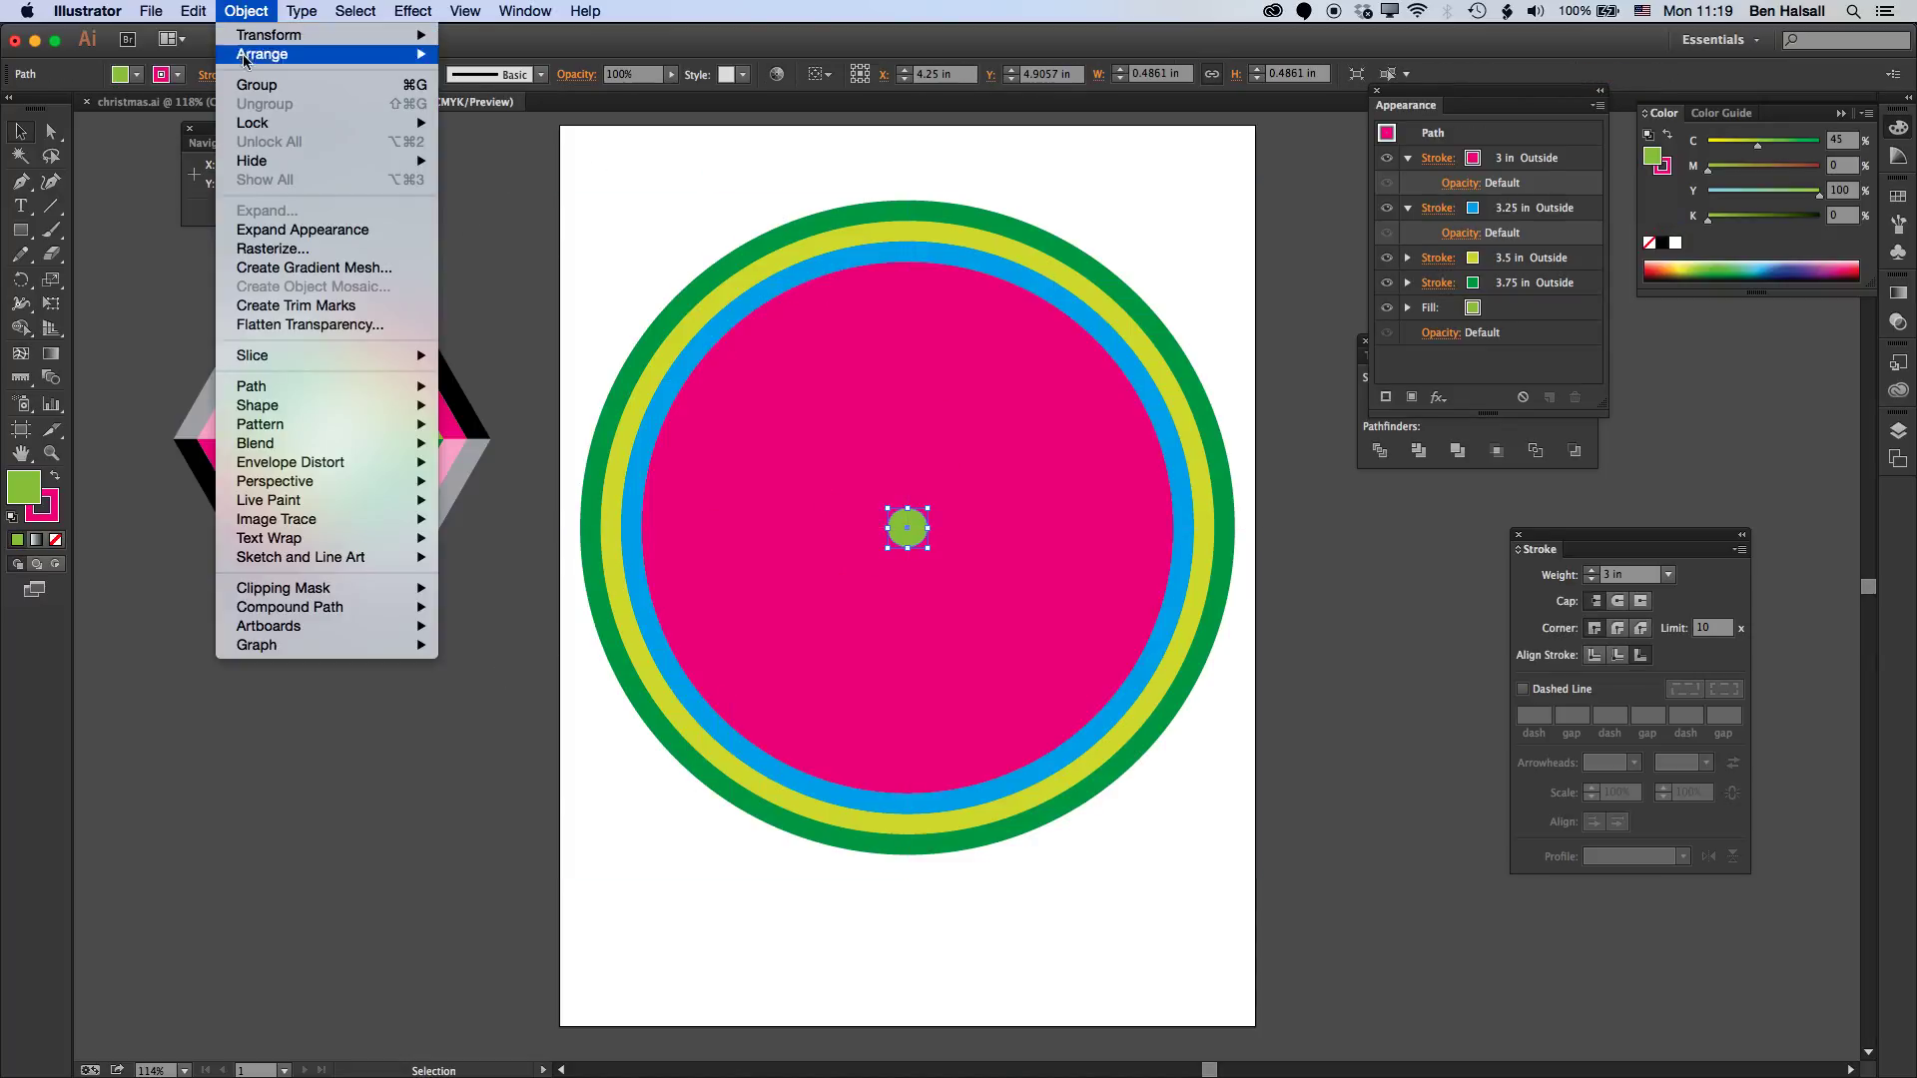
{"action": "mouse_move", "coordinate": [299, 390]}
{"action": "left_click", "coordinate": [503, 437]}
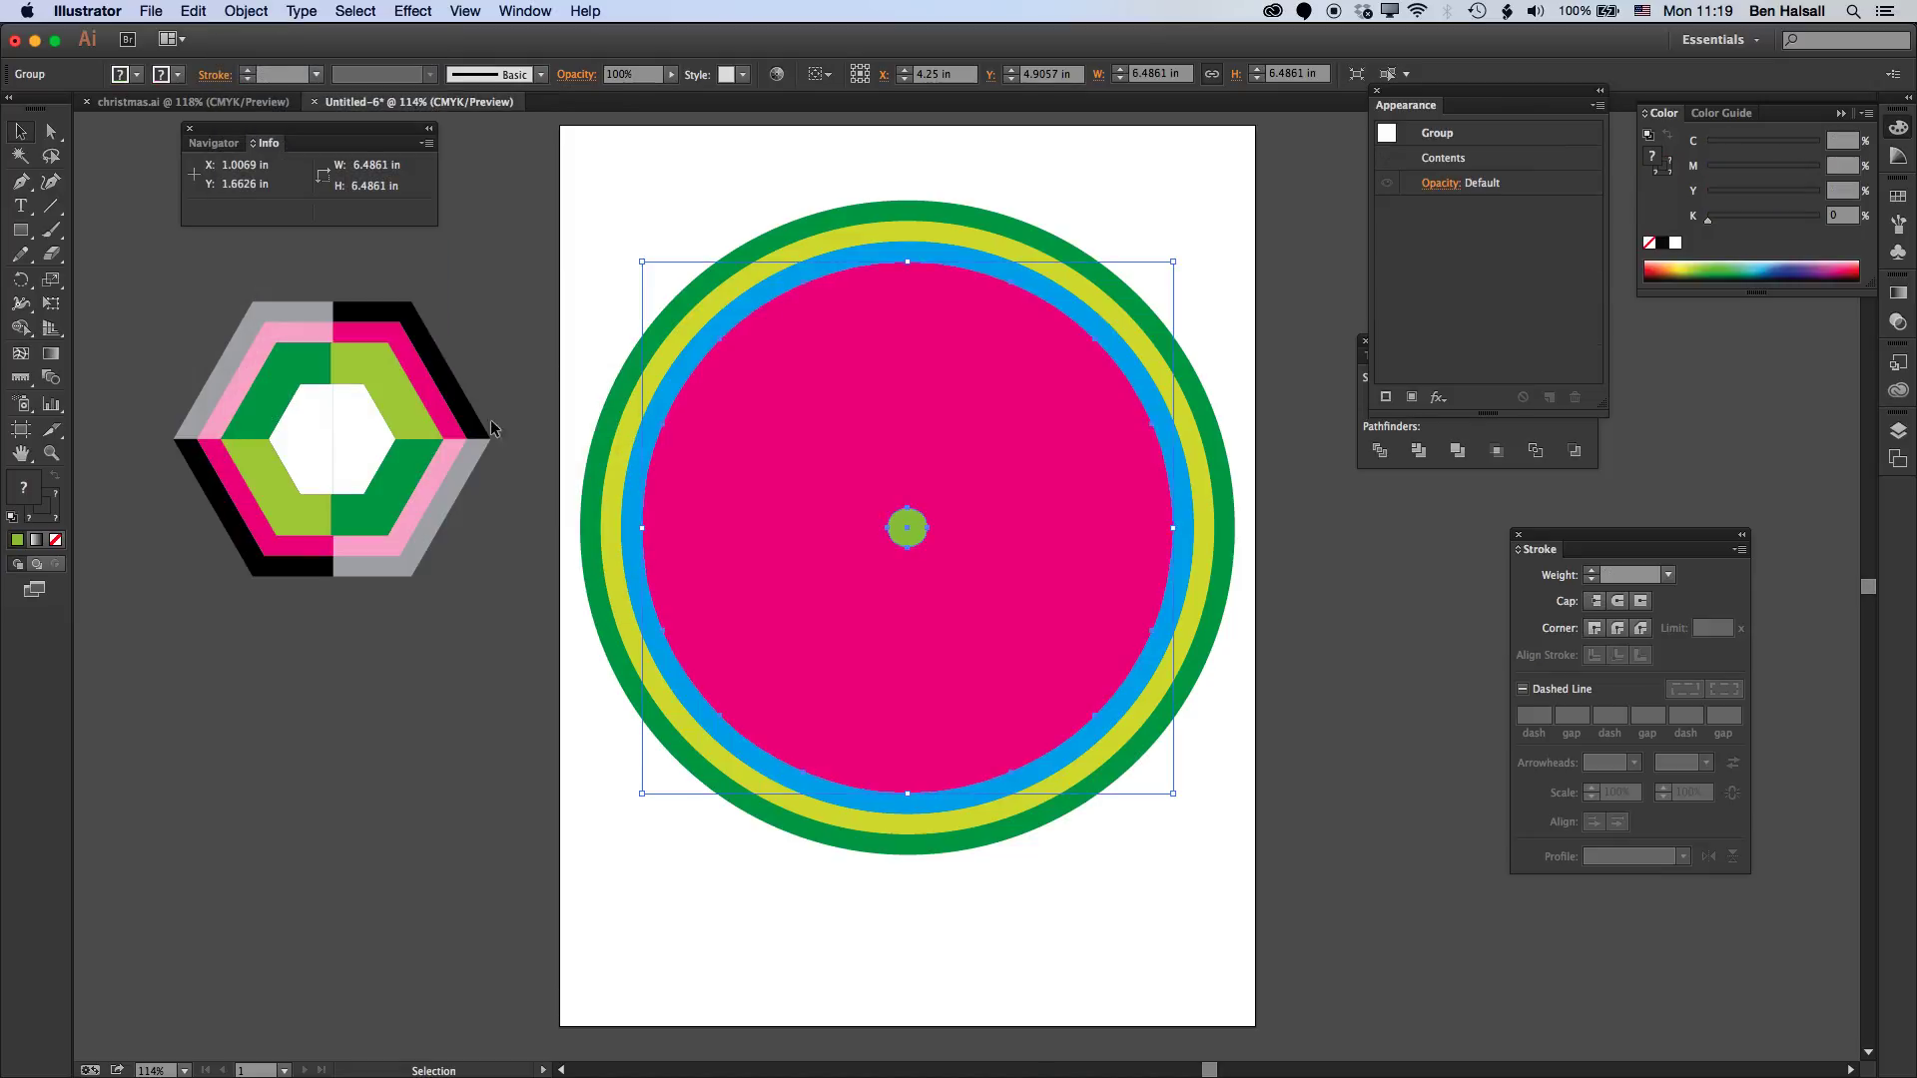
{"action": "left_click", "coordinate": [244, 10]}
{"action": "left_click", "coordinate": [262, 222]}
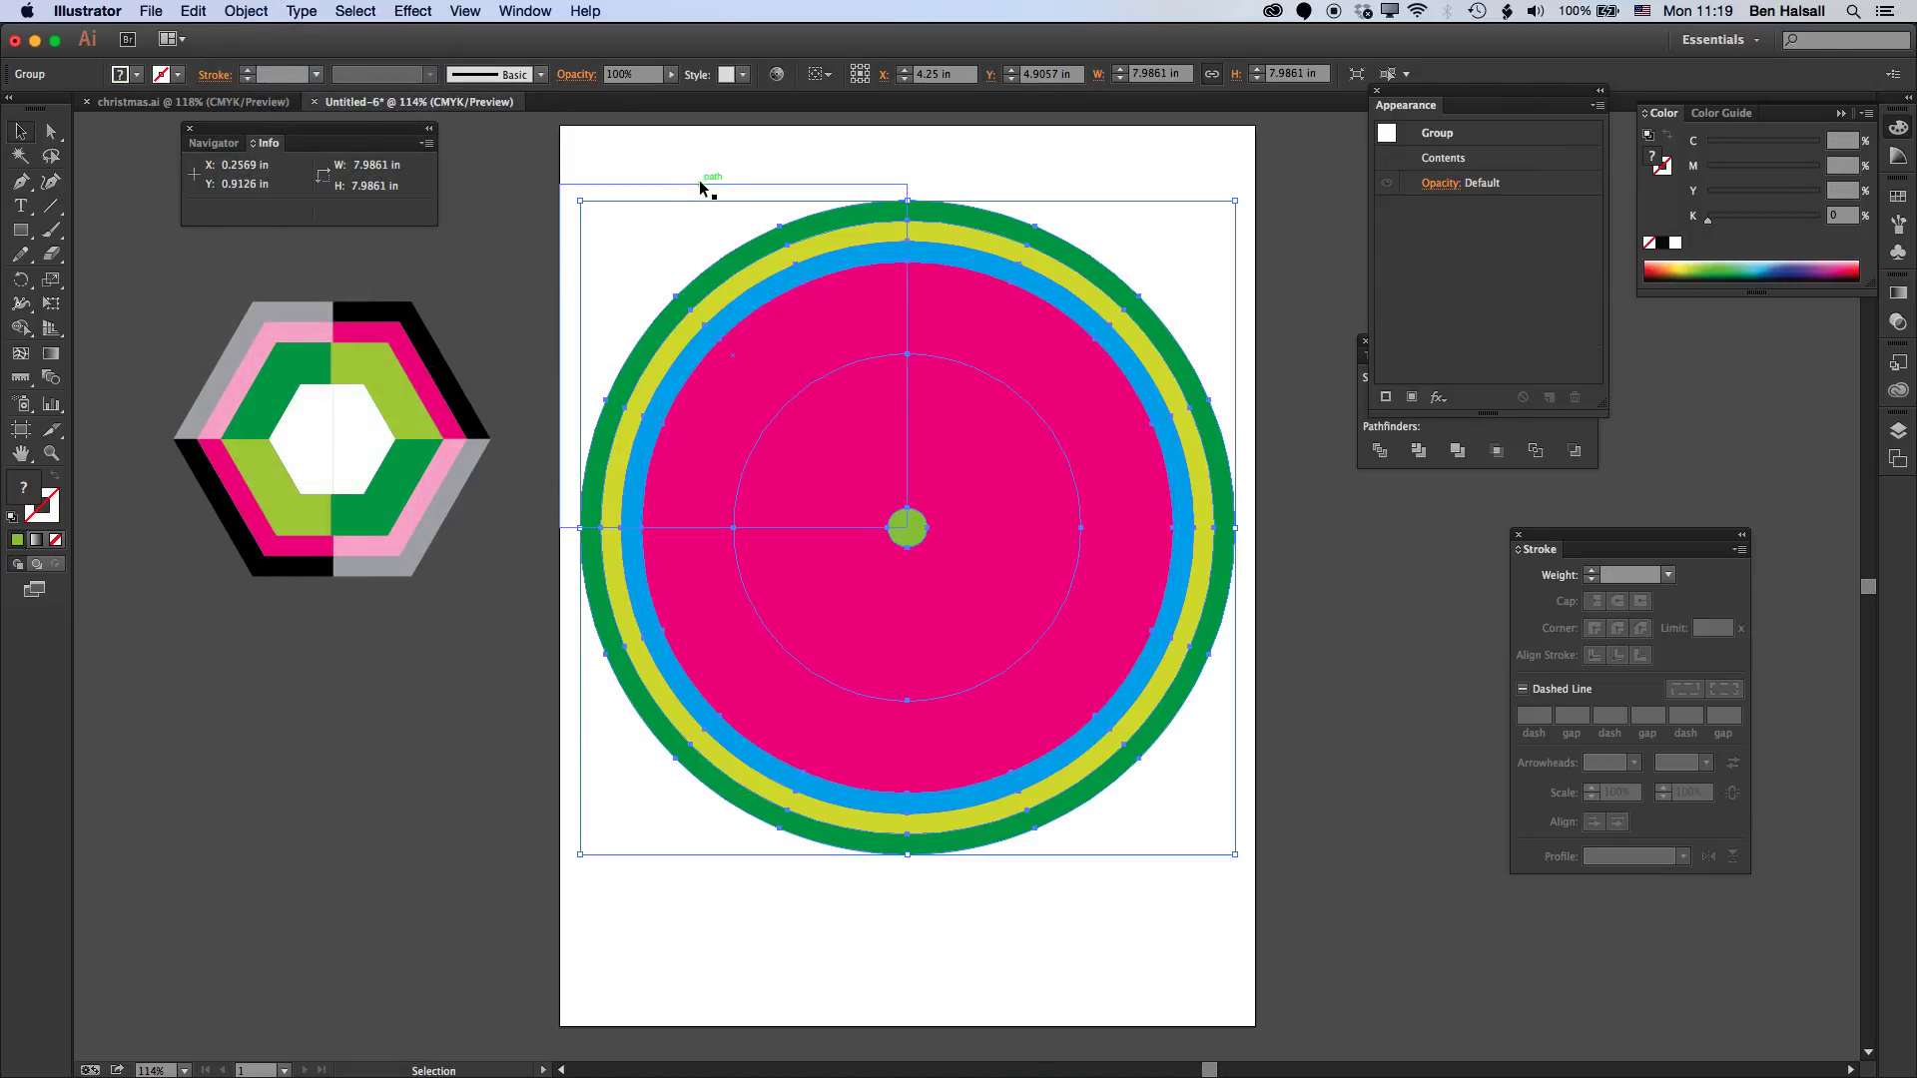
- Marquee-select all the pink disc artwork and apply Pathfinder Divide, then pick Direct Selection
{"action": "left_click", "coordinate": [649, 164]}
{"action": "left_click_drag", "start_coordinate": [634, 146], "coordinate": [1214, 881]}
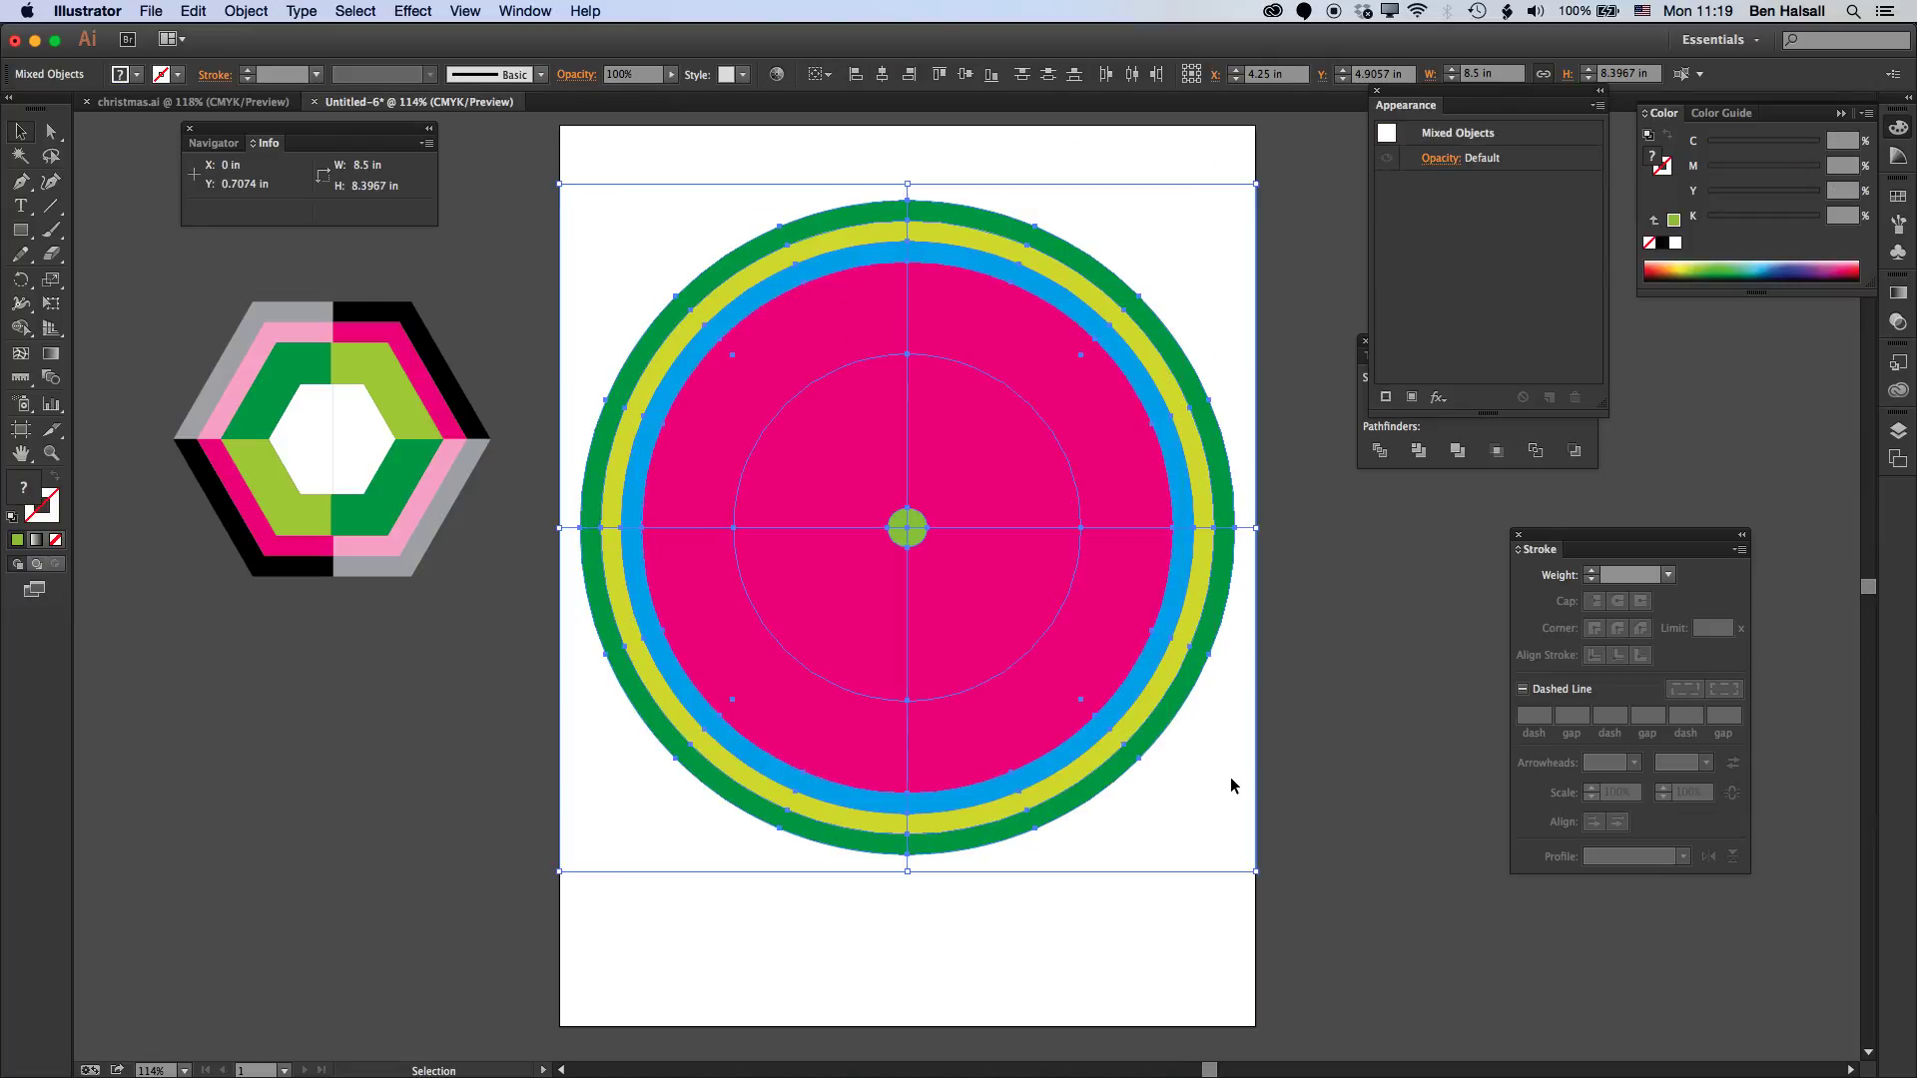
{"action": "left_click_drag", "start_coordinate": [1366, 356], "coordinate": [1294, 369]}
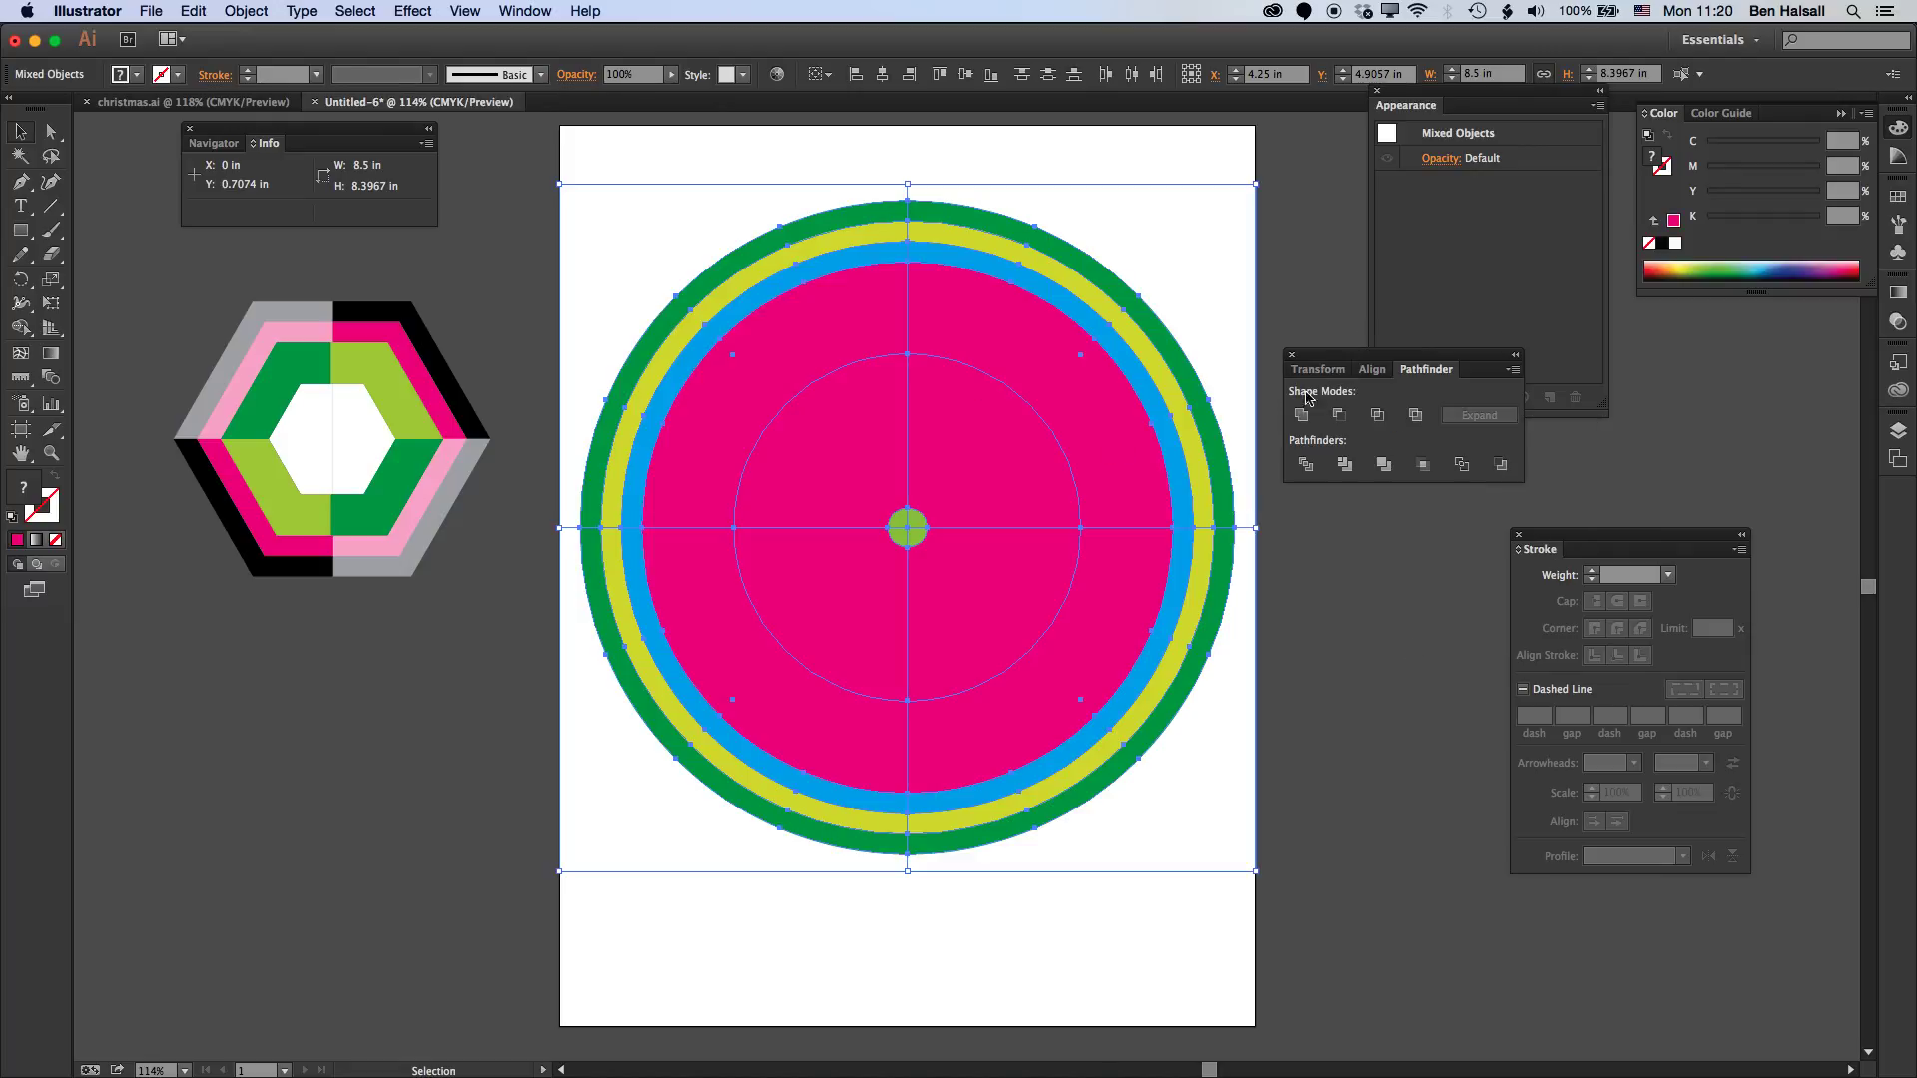
{"action": "left_click", "coordinate": [1306, 465]}
{"action": "left_click", "coordinate": [1334, 542]}
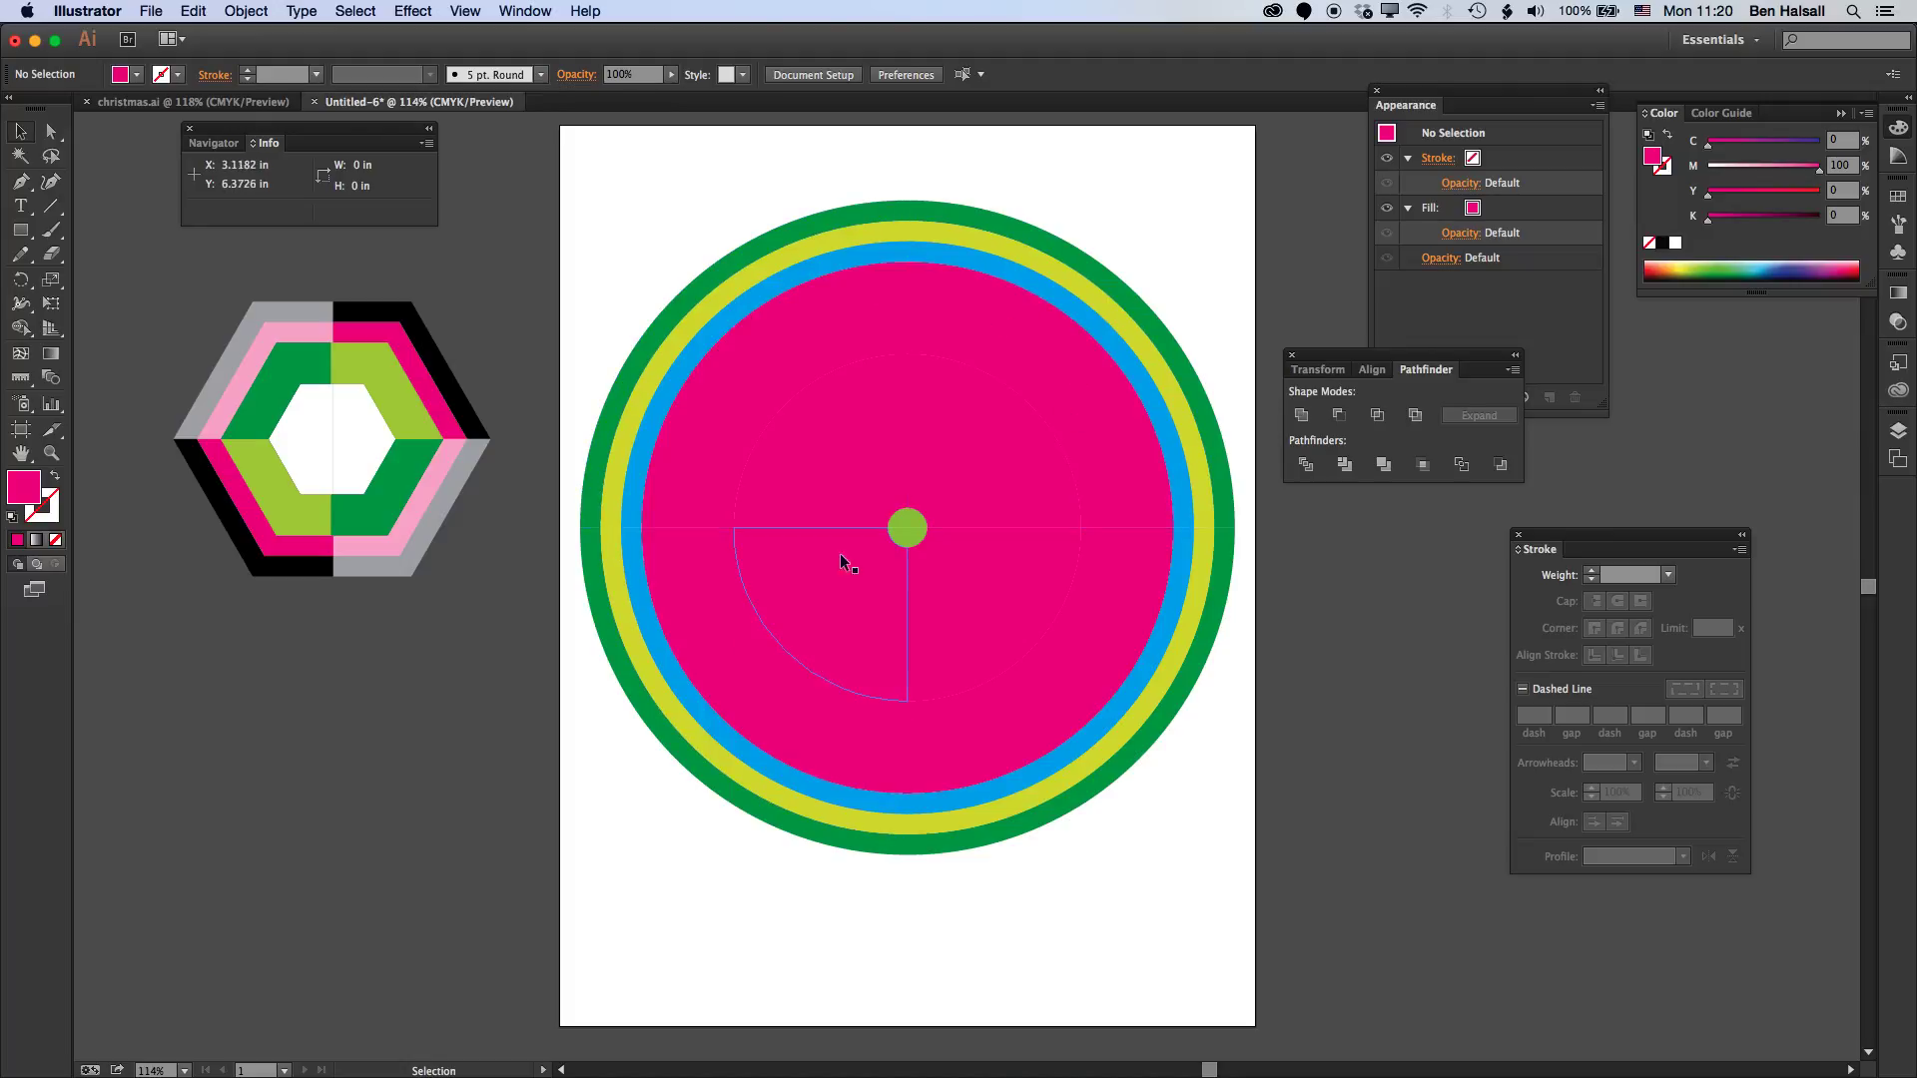
{"action": "left_click", "coordinate": [51, 131]}
- Make the upper-left and lower-right quarters of the disc light pink by lowering Magenta
{"action": "left_click_drag", "start_coordinate": [548, 152], "coordinate": [619, 231]}
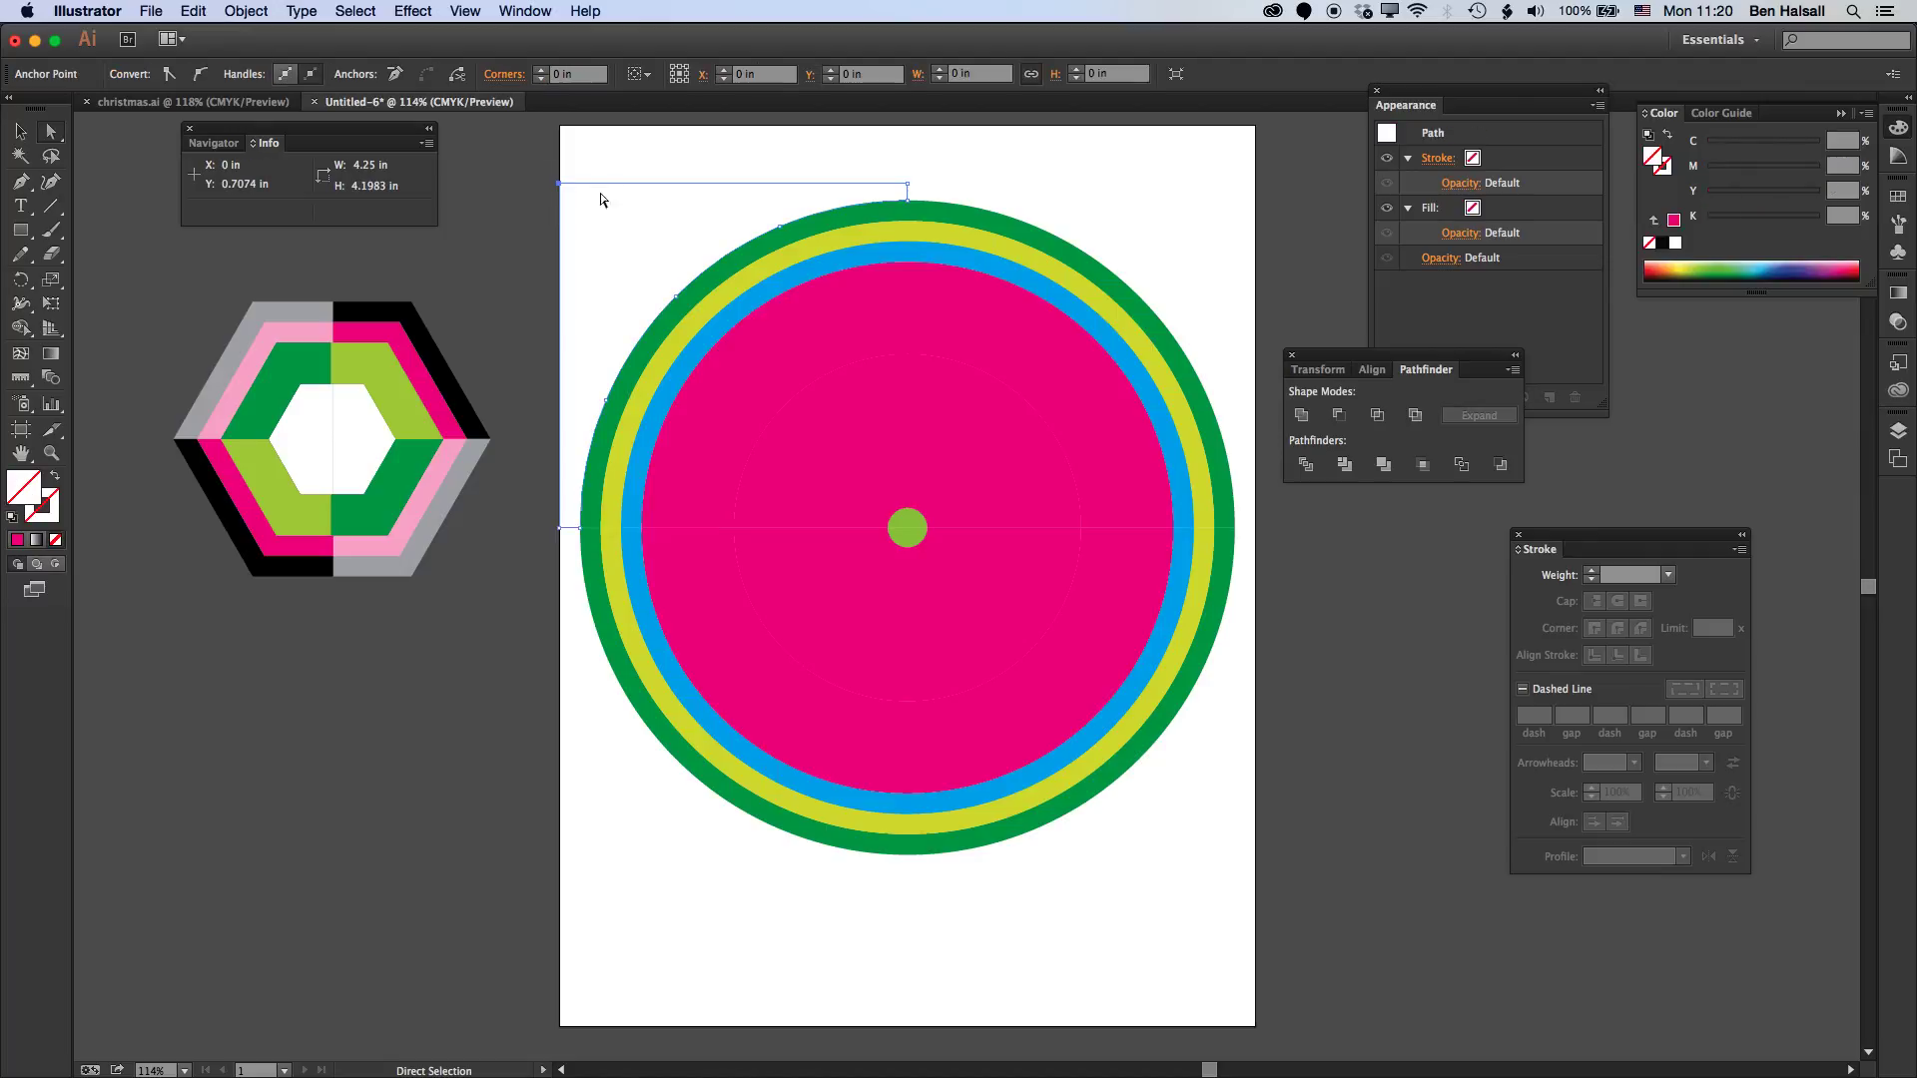
{"action": "left_click", "coordinate": [593, 179]}
{"action": "left_click_drag", "start_coordinate": [1129, 190], "coordinate": [1182, 248]}
{"action": "left_click", "coordinate": [1182, 214]}
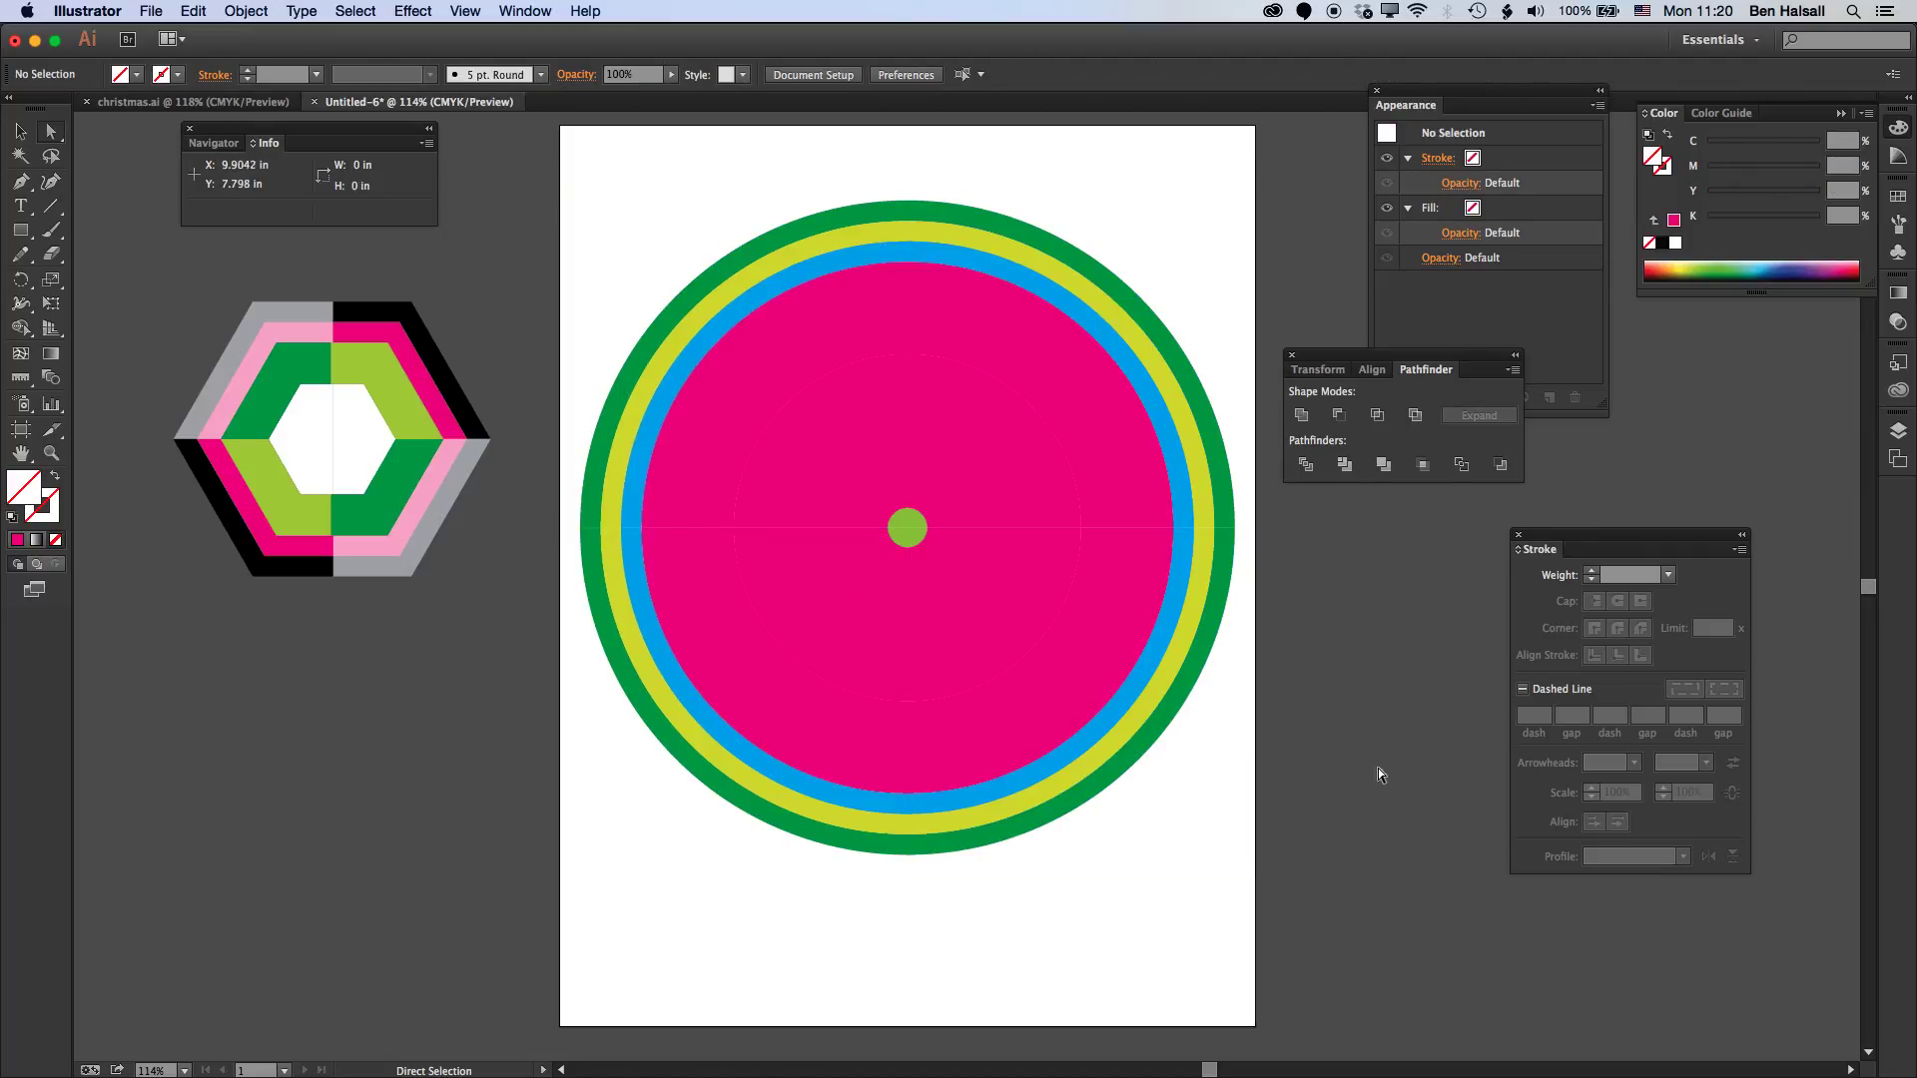
{"action": "left_click_drag", "start_coordinate": [1158, 759], "coordinate": [1196, 861]}
{"action": "left_click_drag", "start_coordinate": [649, 788], "coordinate": [603, 875]}
{"action": "left_click", "coordinate": [603, 875]}
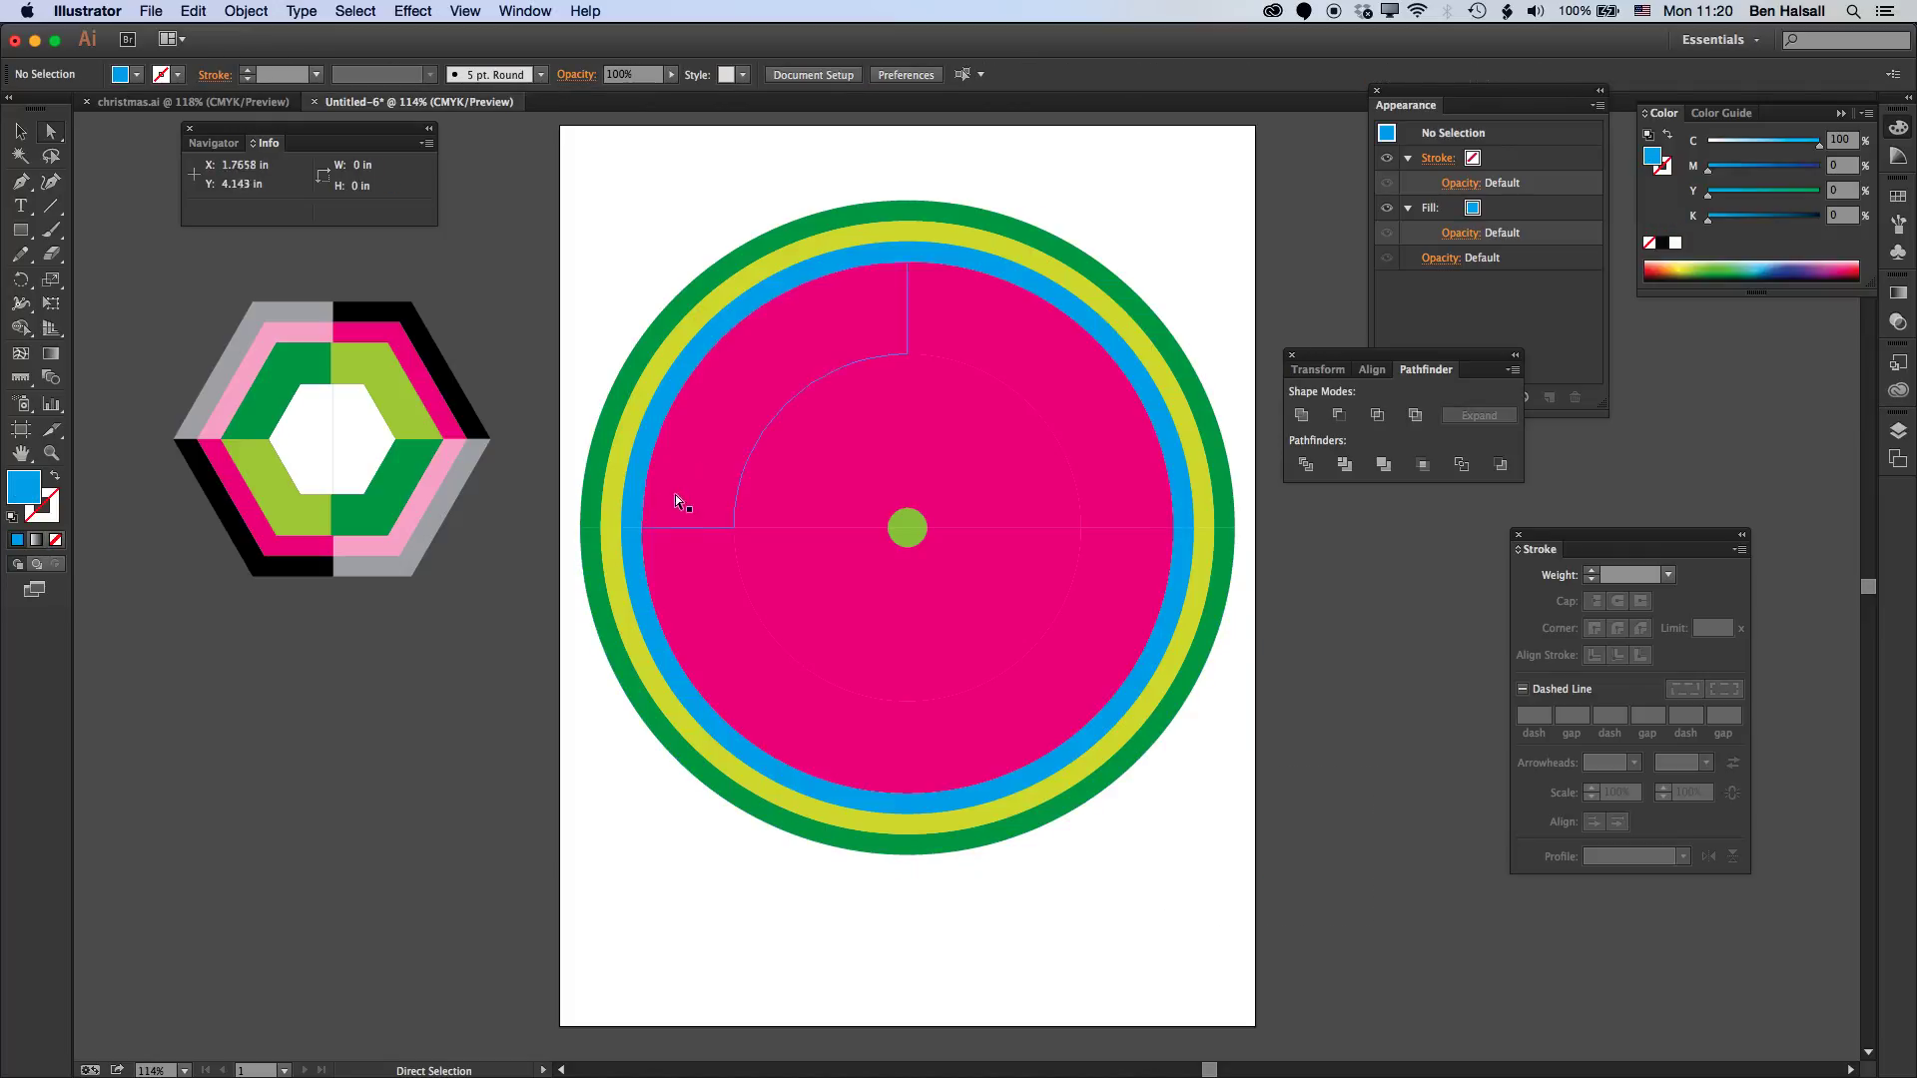
{"action": "left_click", "coordinate": [744, 422]}
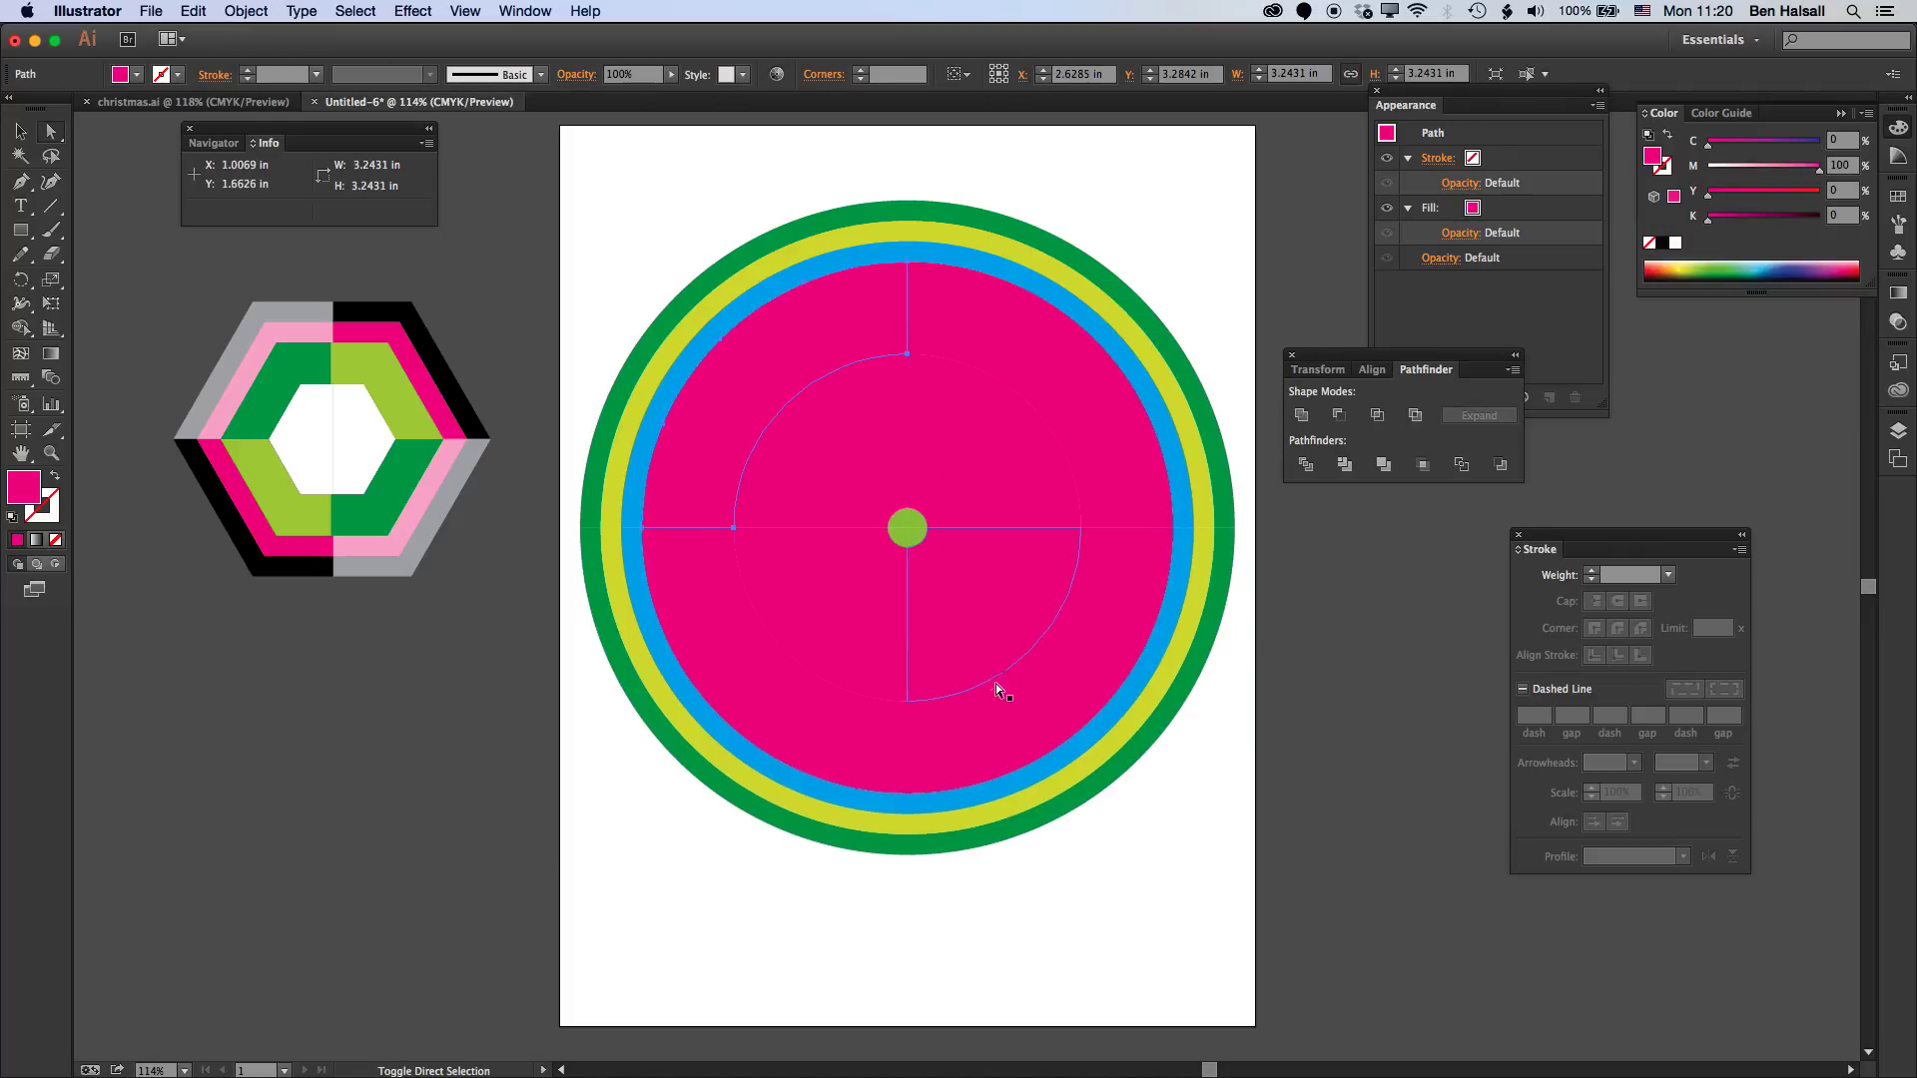
{"action": "left_click", "coordinate": [1022, 704], "text": "shift"}
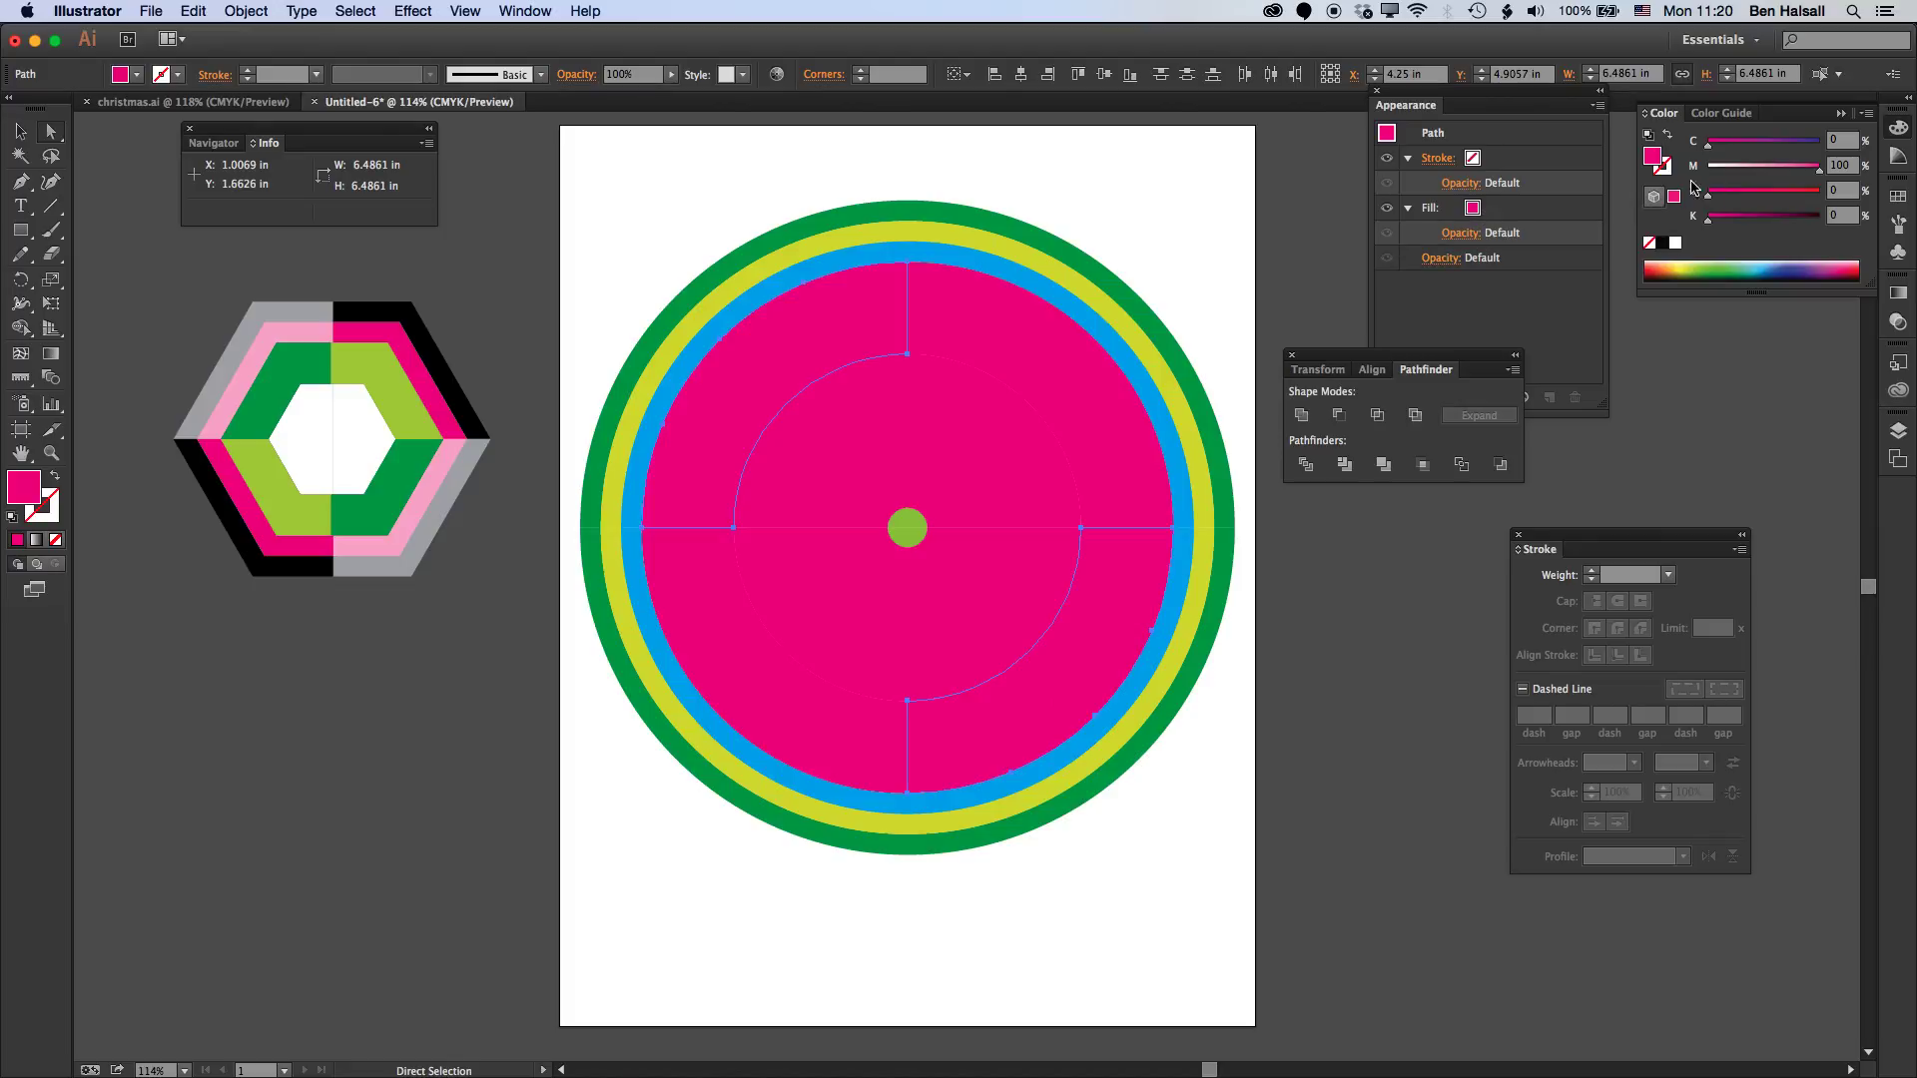
{"action": "left_click", "coordinate": [1749, 168]}
- Rotate the two light pink quarters together with the inner circle by 45°
{"action": "left_click", "coordinate": [932, 471], "text": "shift"}
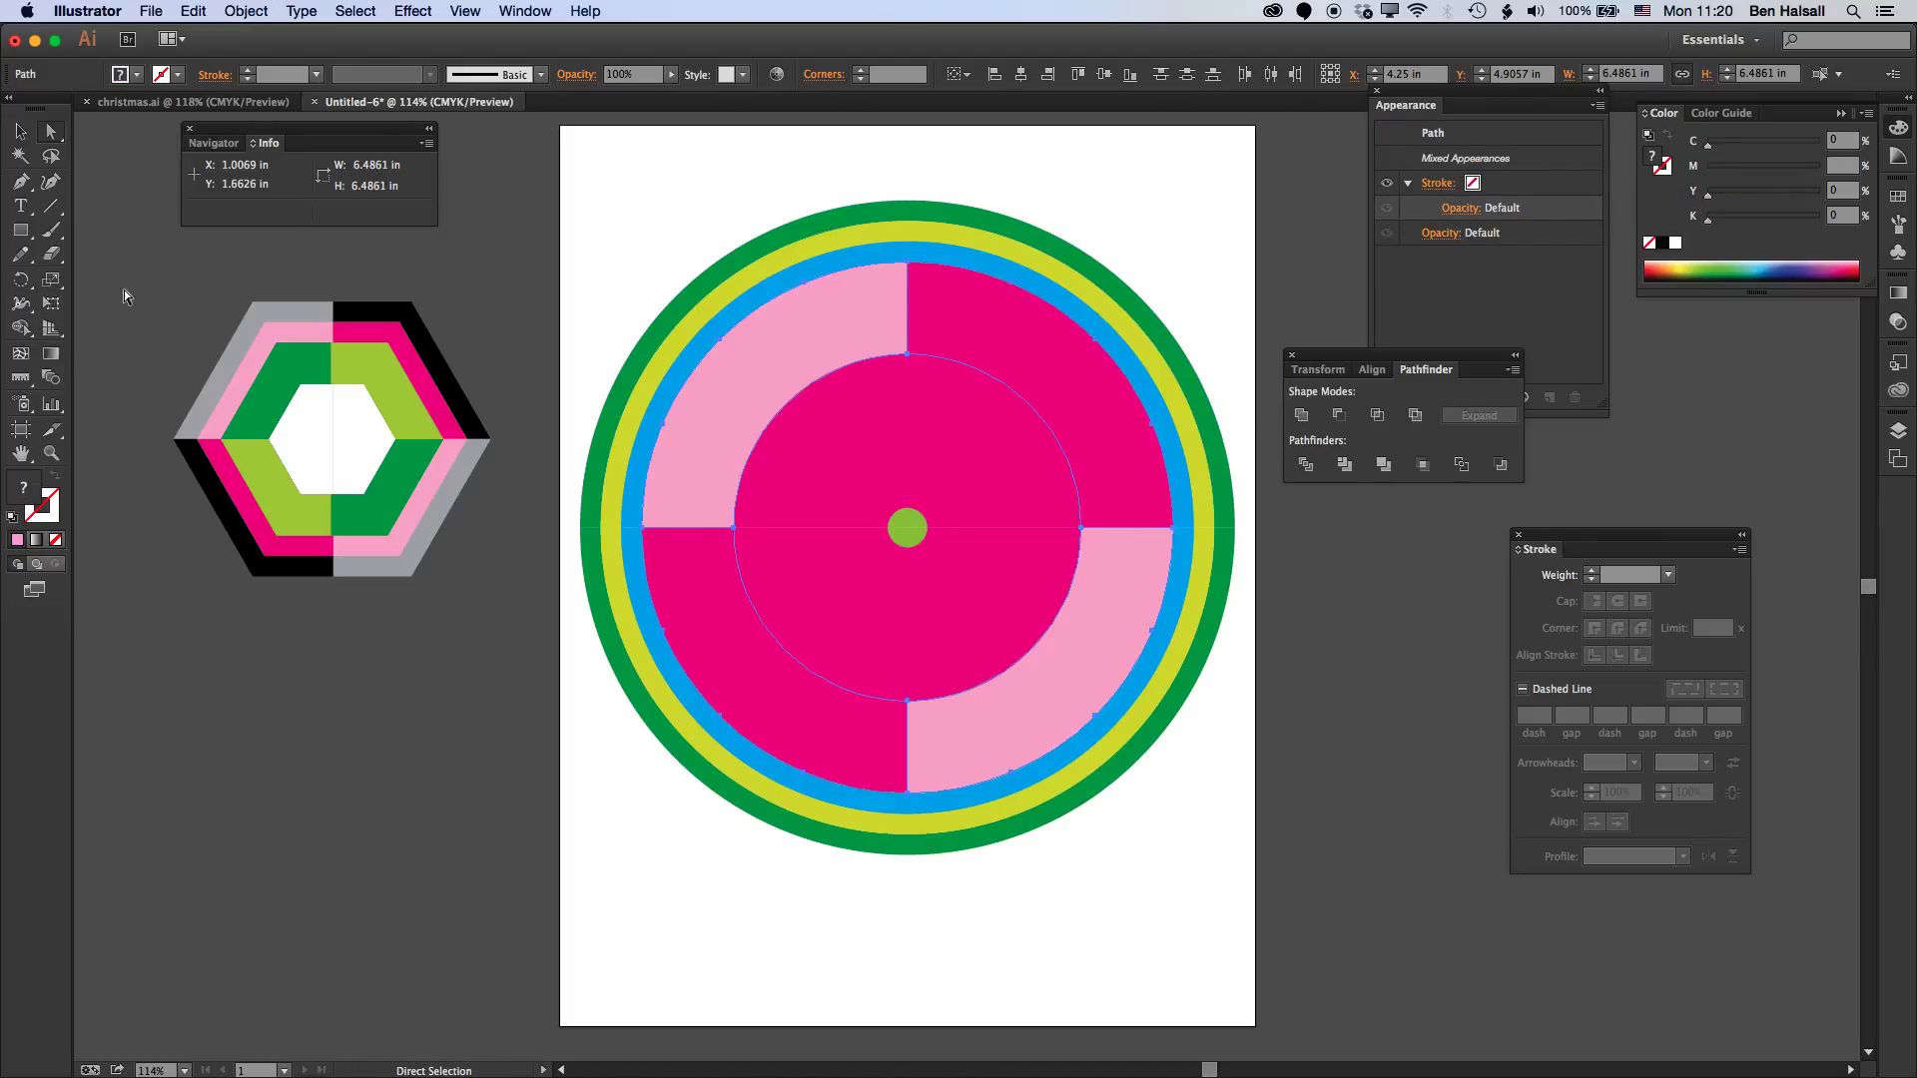
{"action": "key", "text": "v"}
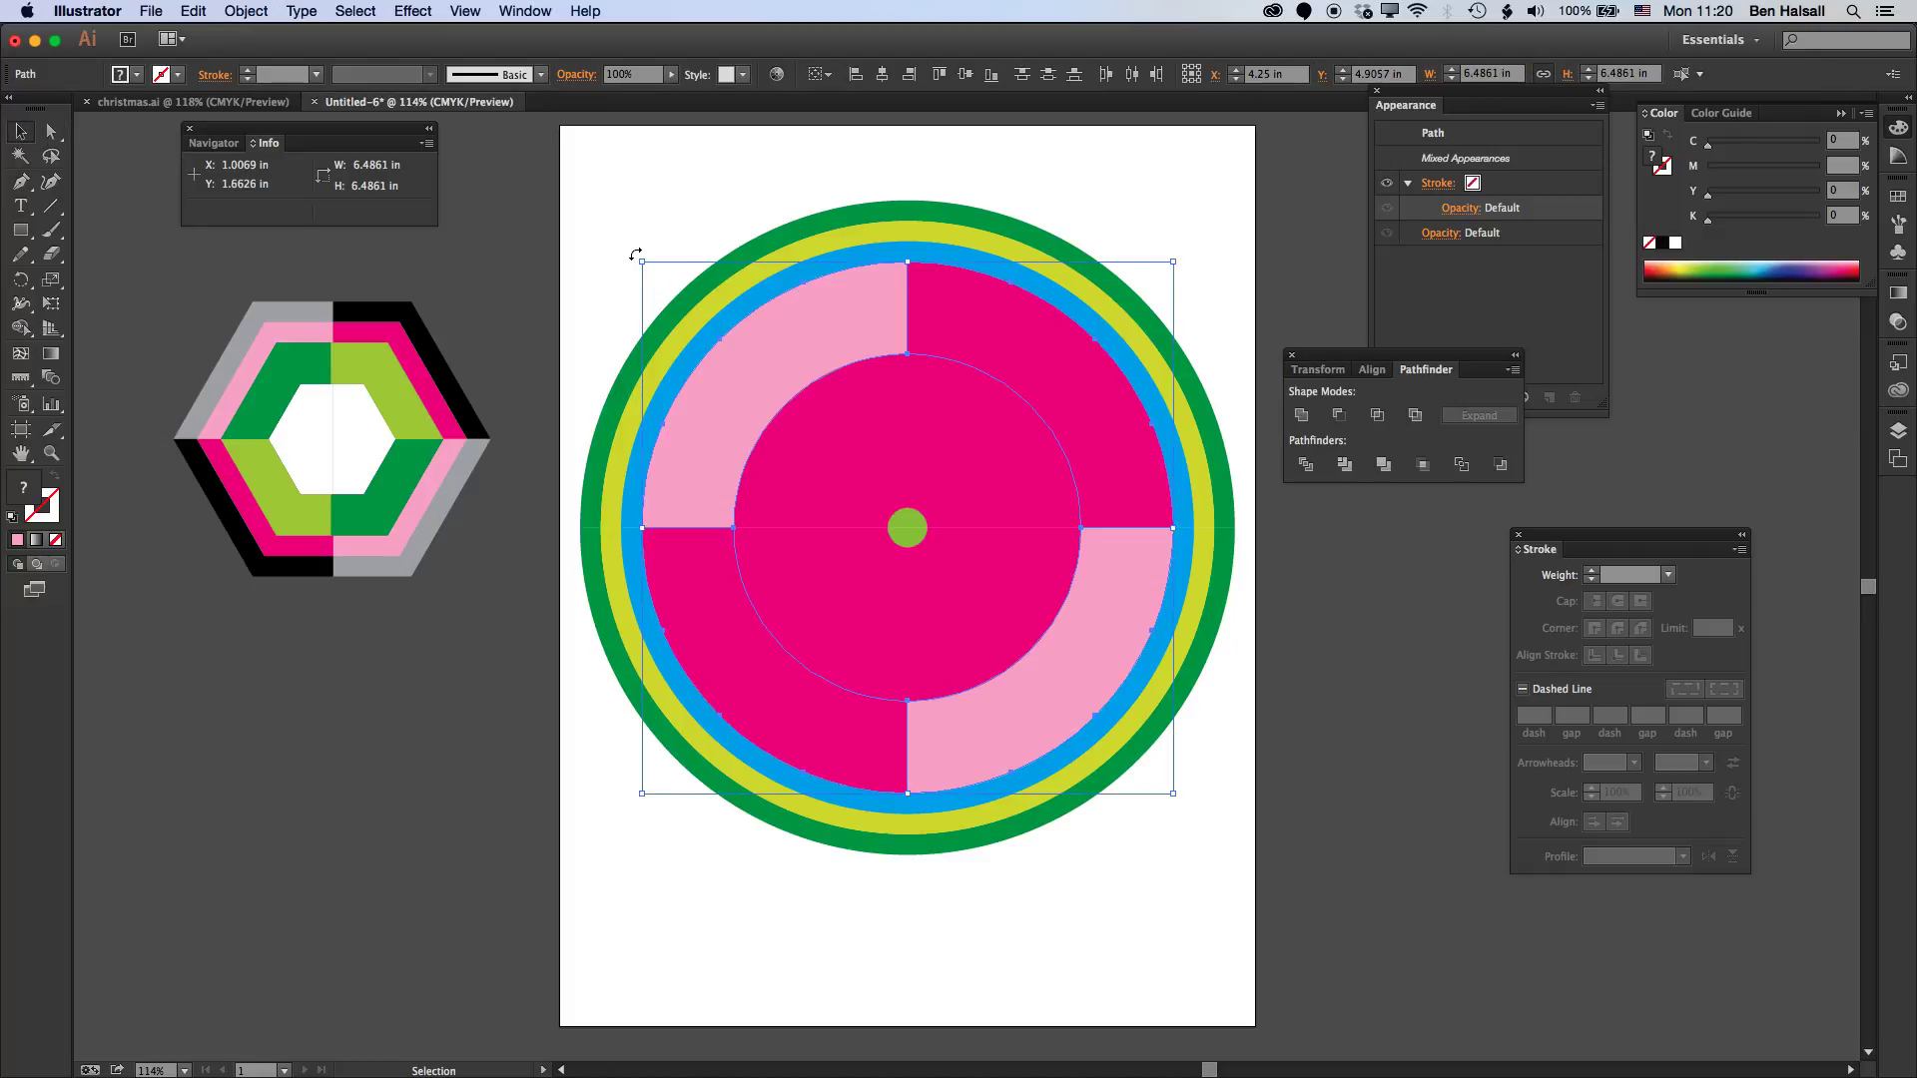
{"action": "left_click_drag", "start_coordinate": [635, 254], "coordinate": [633, 519]}
- Reselect the ring artwork and isolate its inner circle on its own
{"action": "left_click", "coordinate": [549, 777]}
{"action": "left_click", "coordinate": [894, 624]}
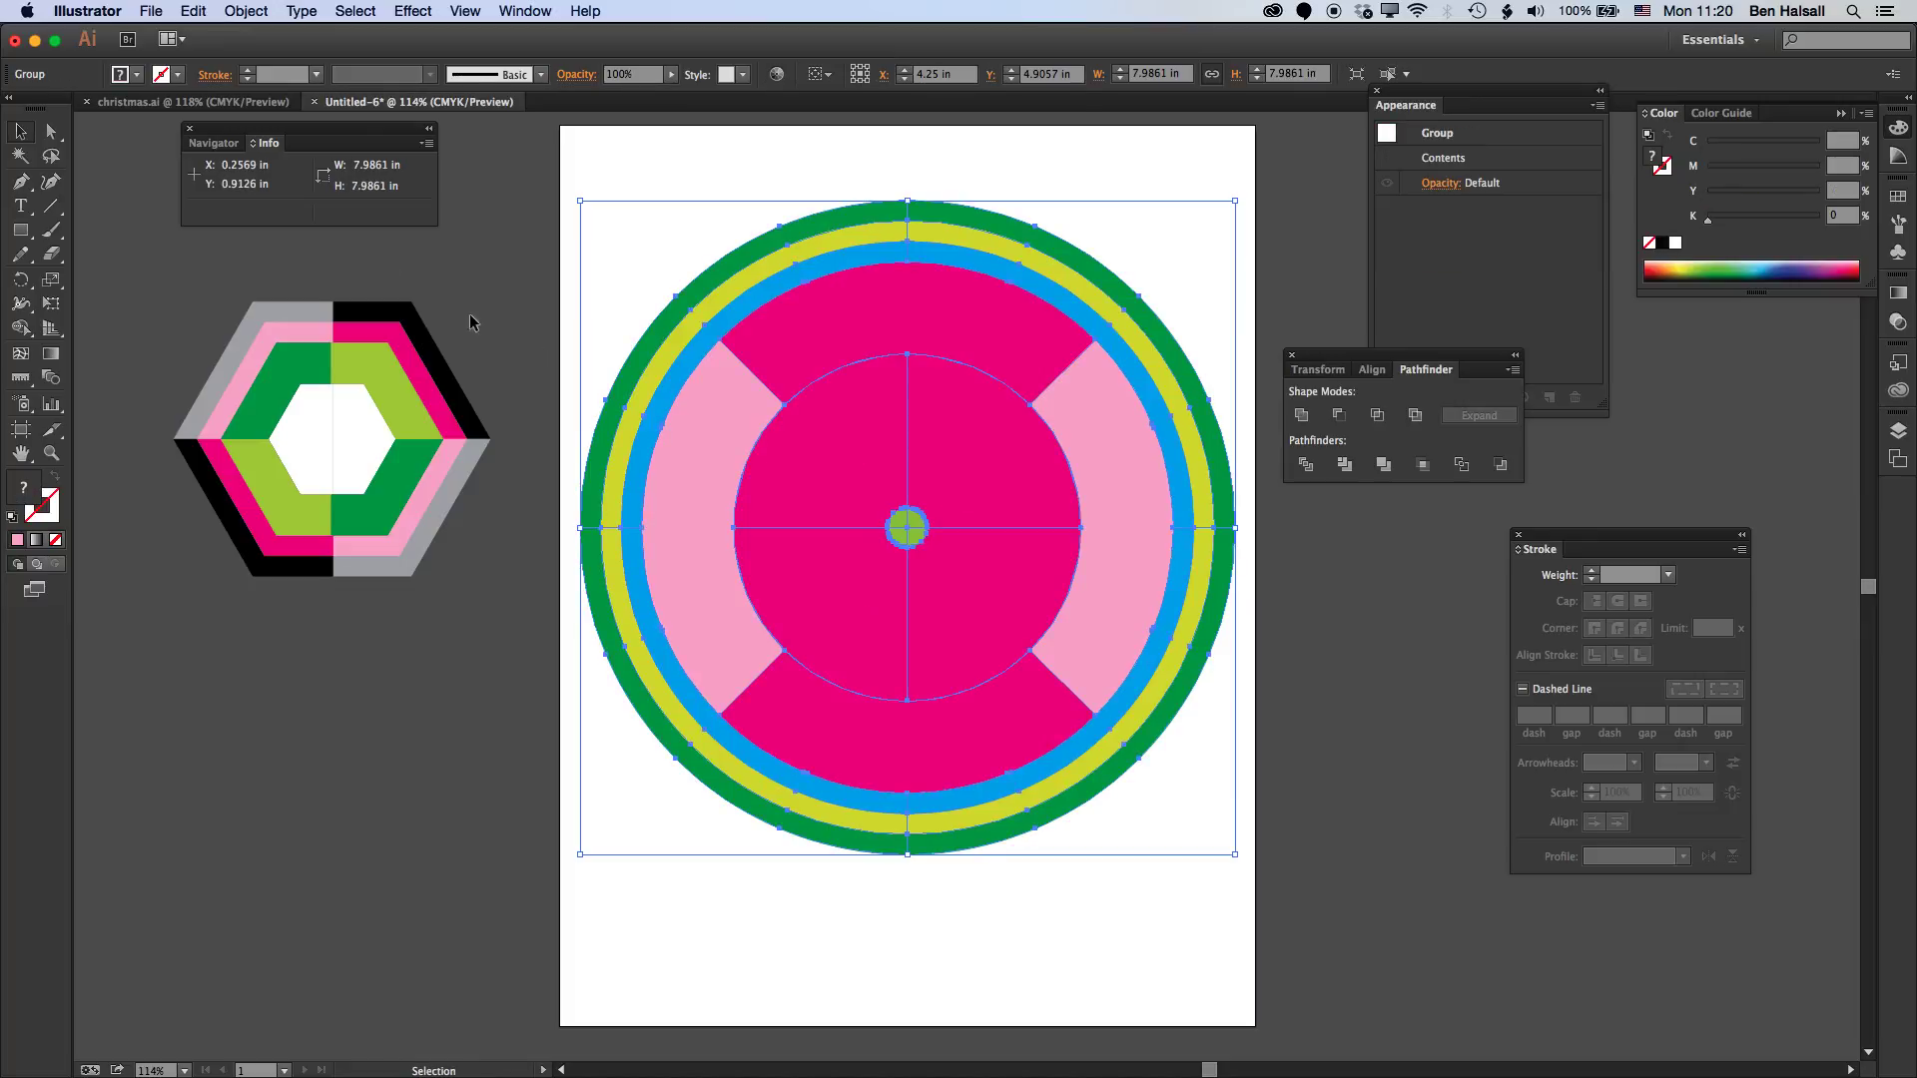
{"action": "key", "text": "a"}
{"action": "left_click", "coordinate": [854, 488]}
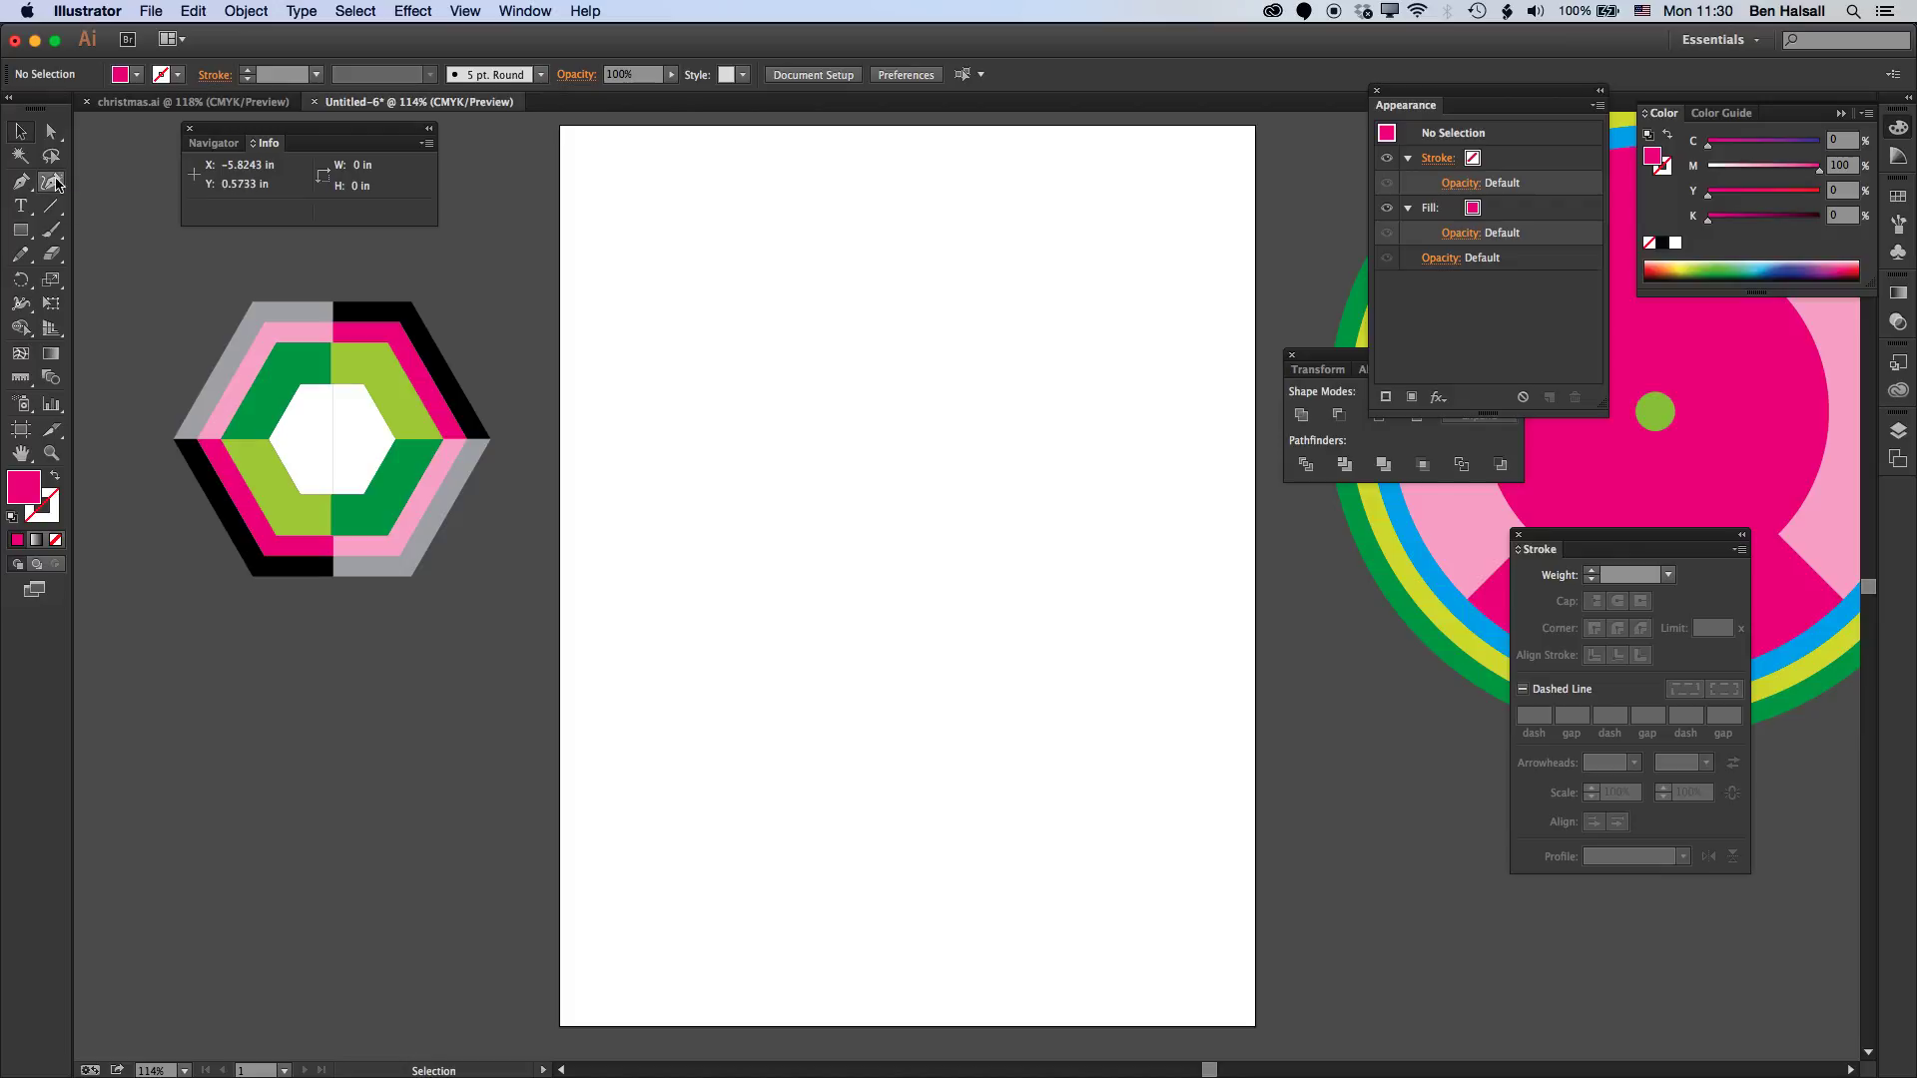
- Draw a three-anchor swooping curve with the Pen tool and give it a pink stroke, no fill
{"action": "left_click", "coordinate": [20, 182]}
{"action": "left_click_drag", "start_coordinate": [861, 837], "coordinate": [824, 796]}
{"action": "left_click_drag", "start_coordinate": [855, 493], "coordinate": [974, 461]}
{"action": "left_click_drag", "start_coordinate": [1056, 292], "coordinate": [1032, 239]}
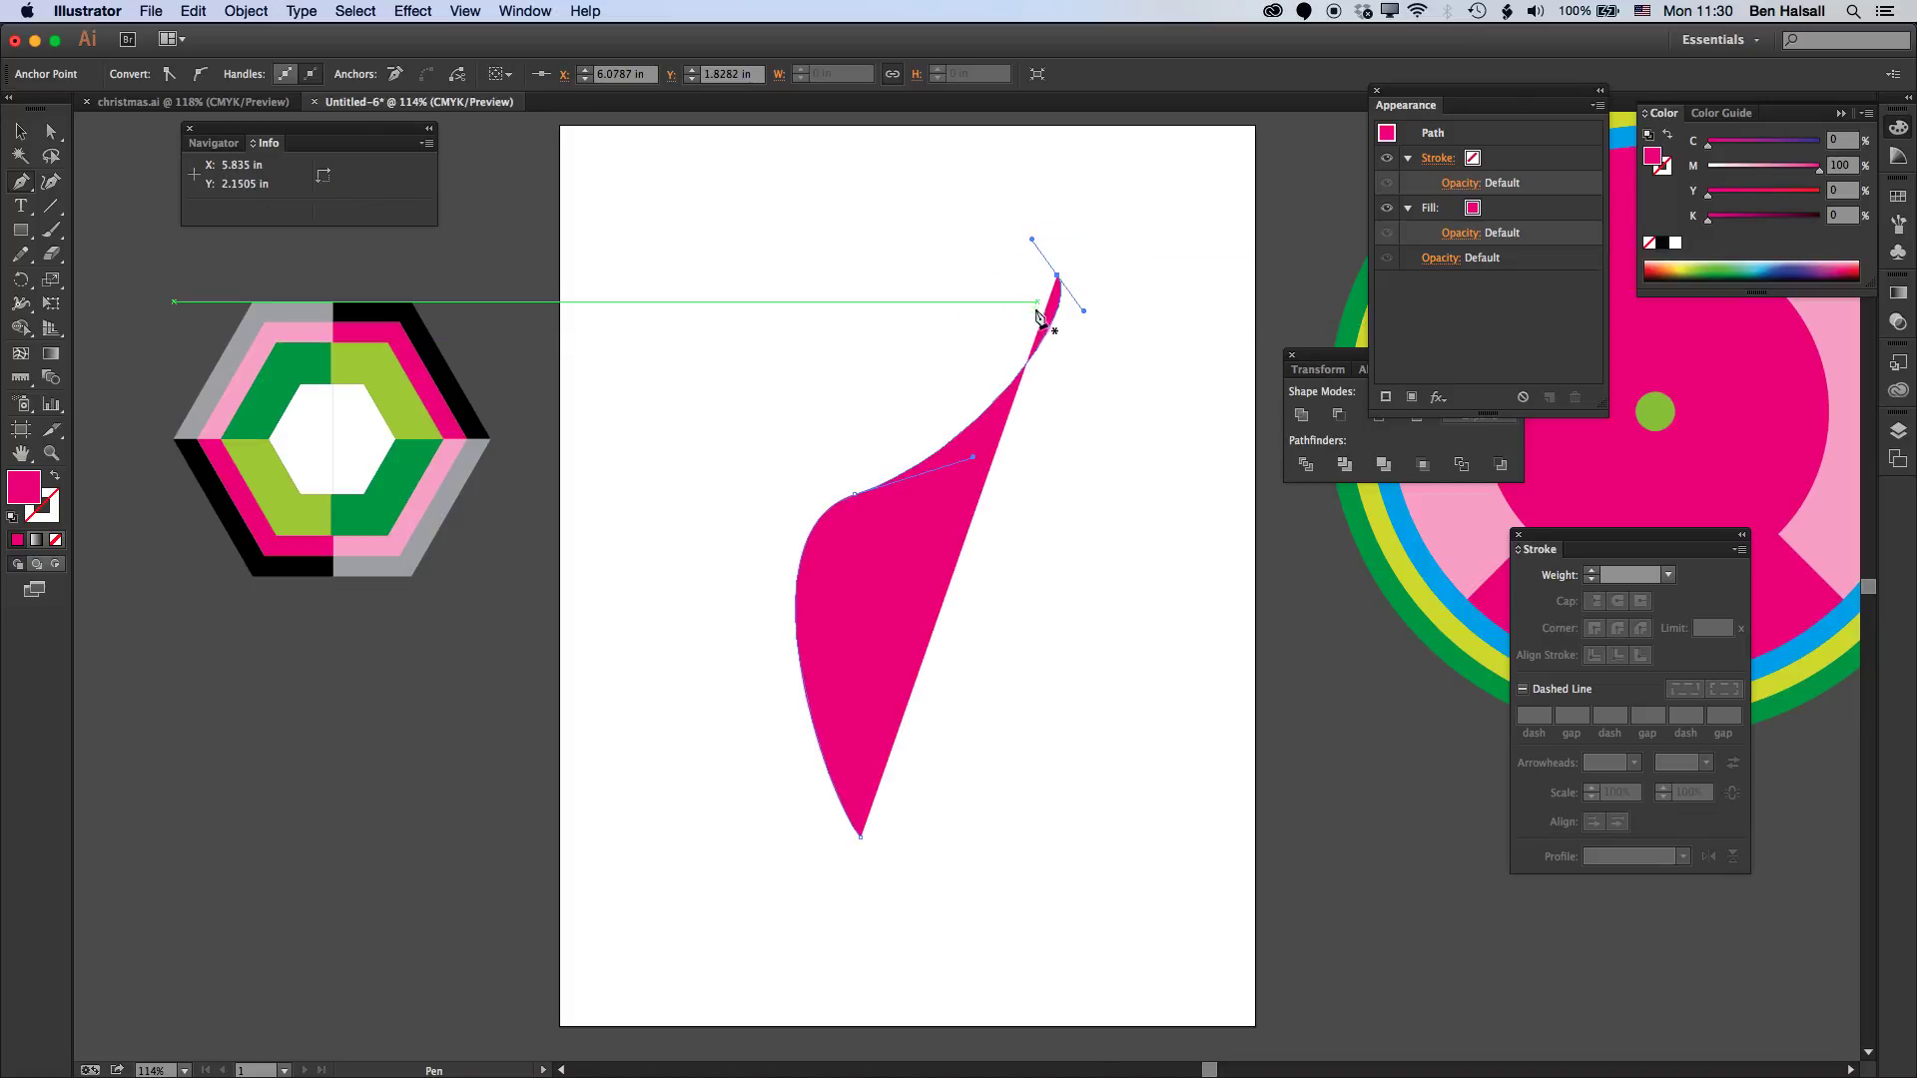
{"action": "key", "text": "Escape"}
{"action": "left_click", "coordinate": [55, 476]}
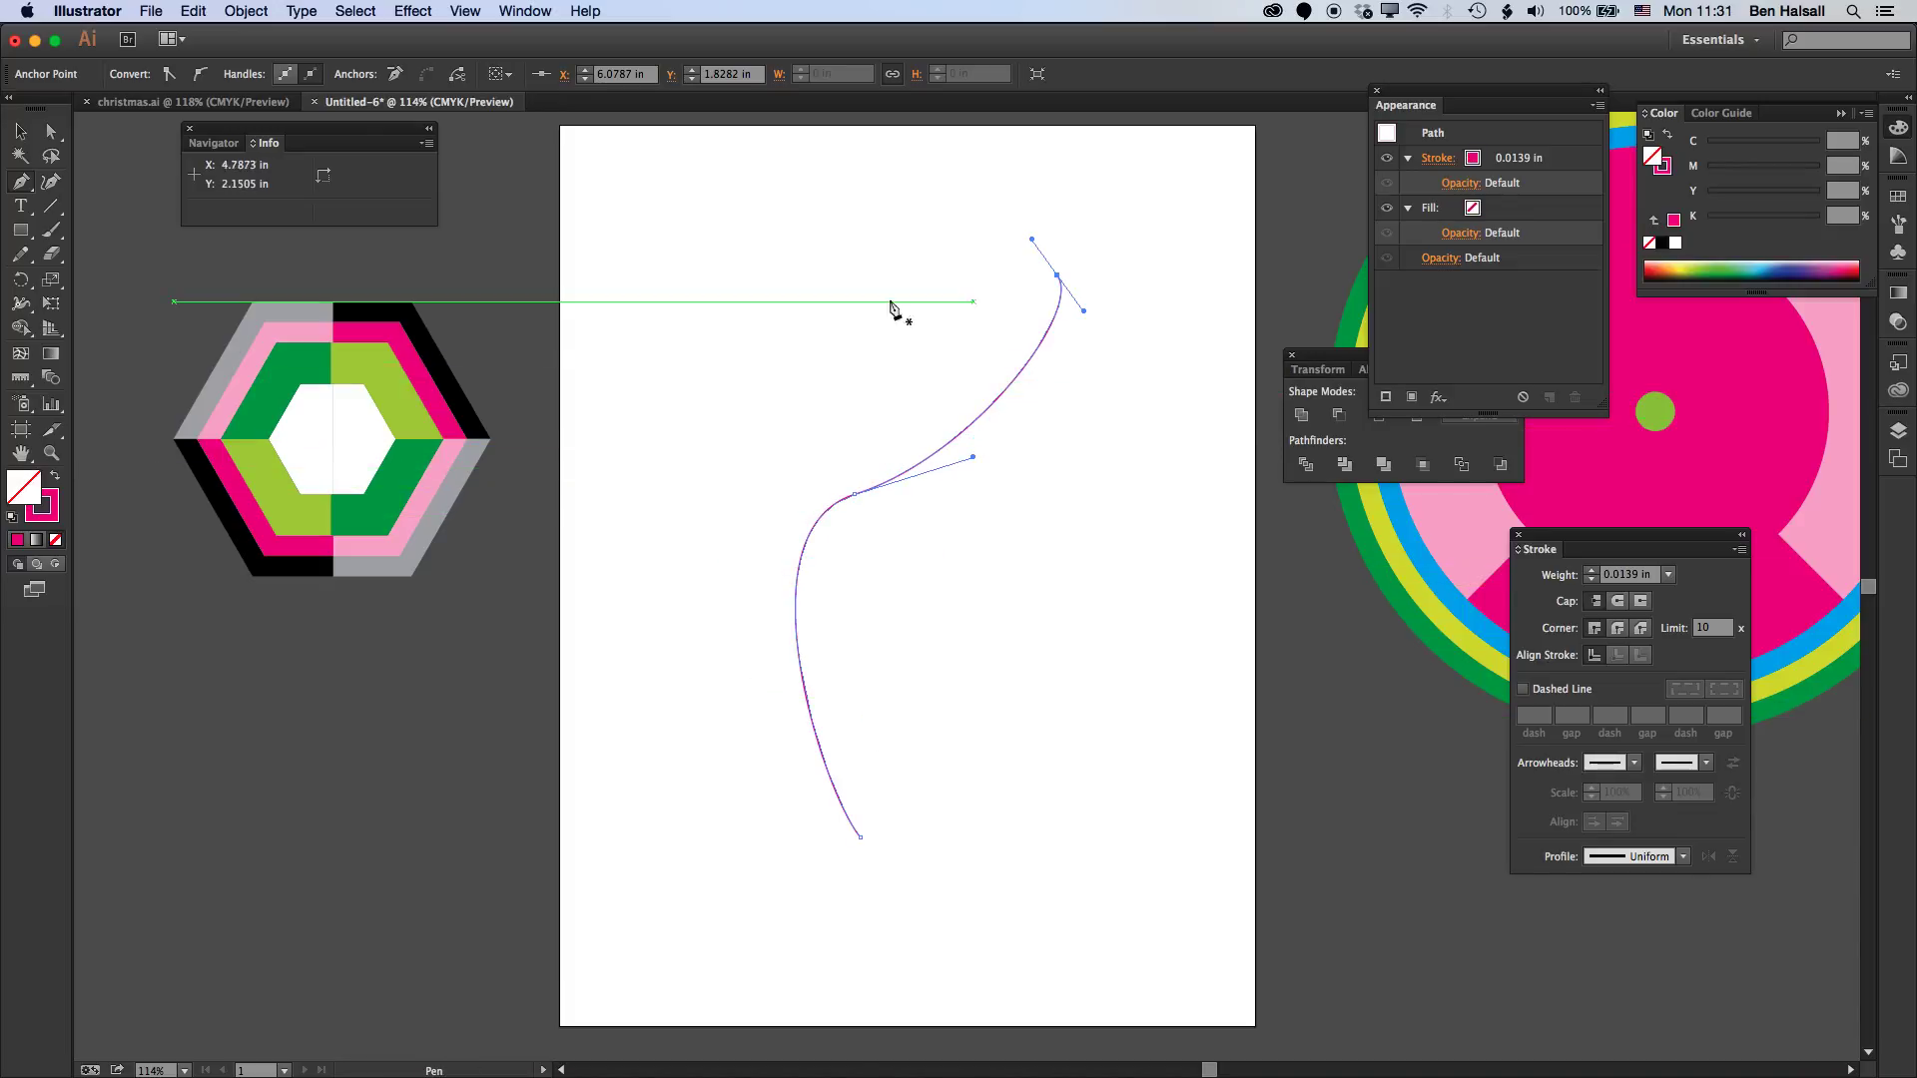
- Swell the stroke's middle with the Width tool to about 2.5484 in
{"action": "left_click", "coordinate": [21, 304]}
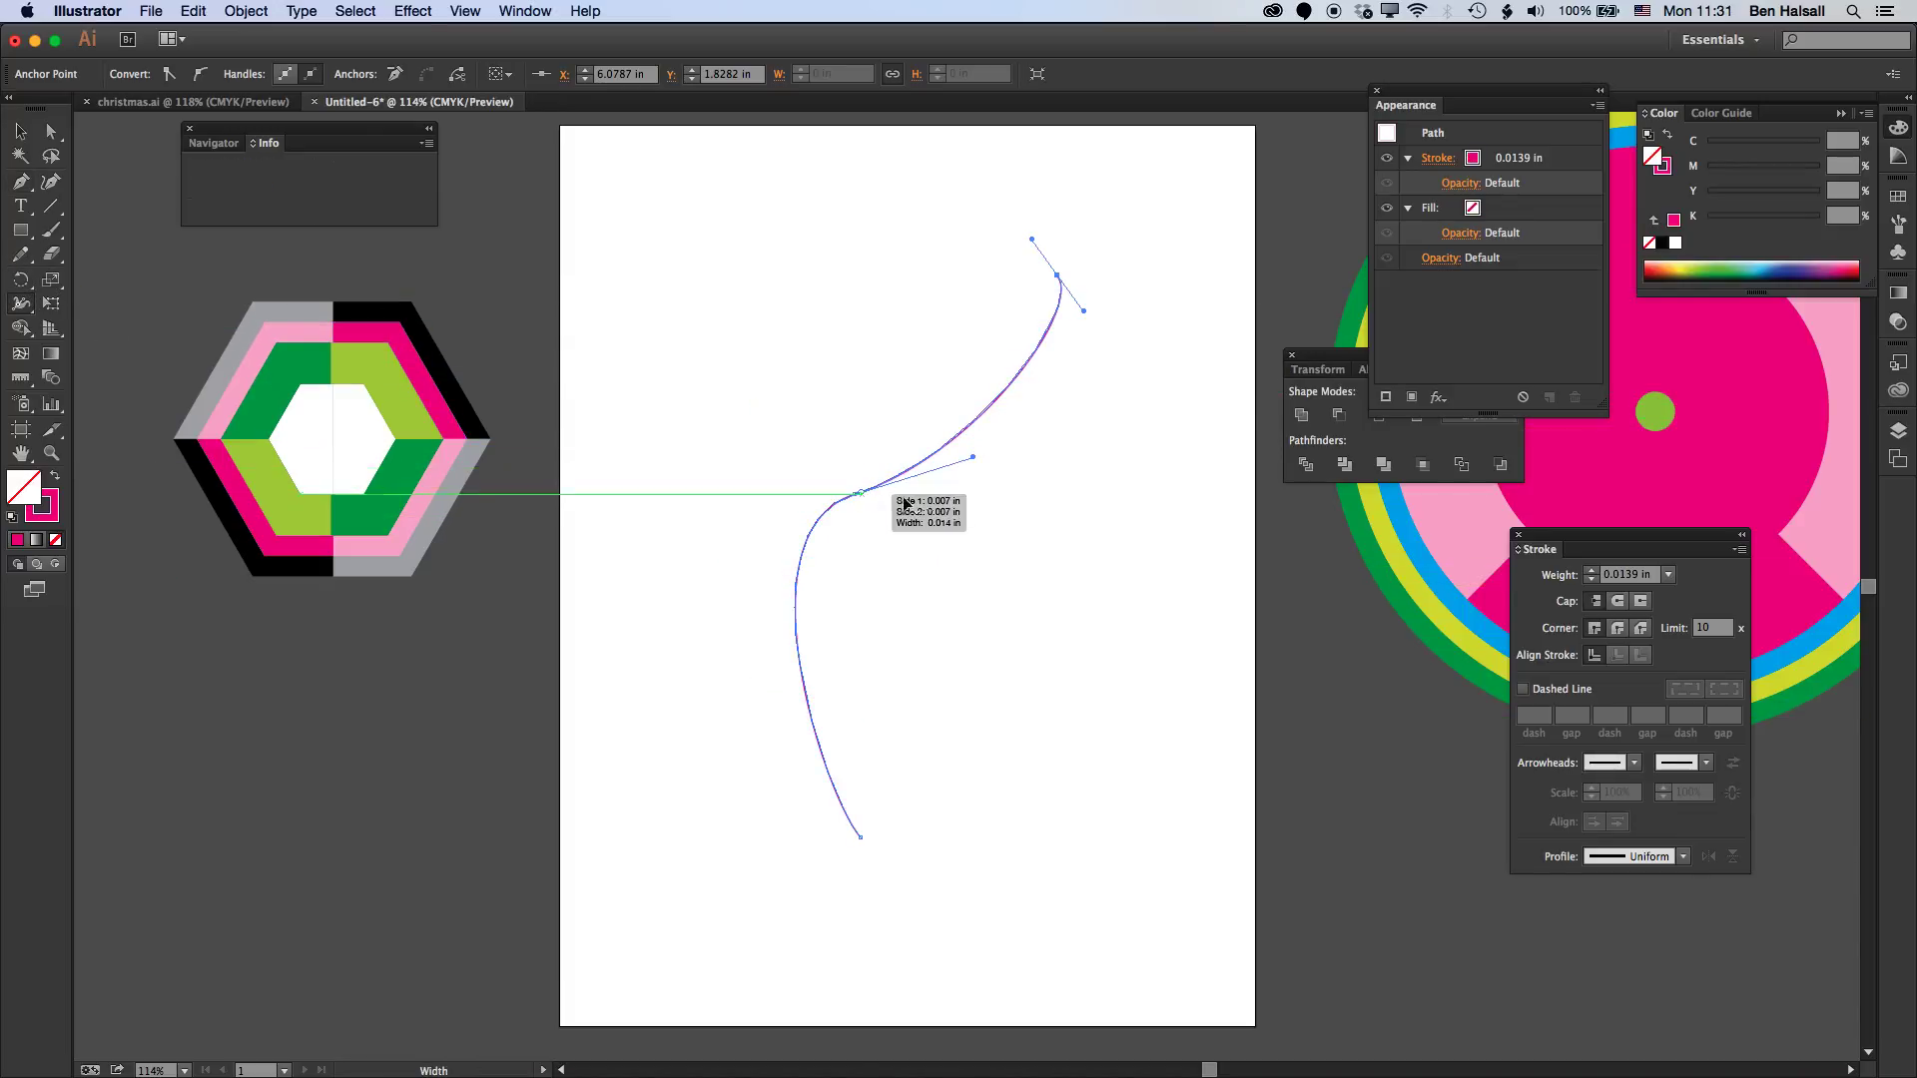
{"action": "left_click_drag", "start_coordinate": [882, 516], "coordinate": [899, 528]}
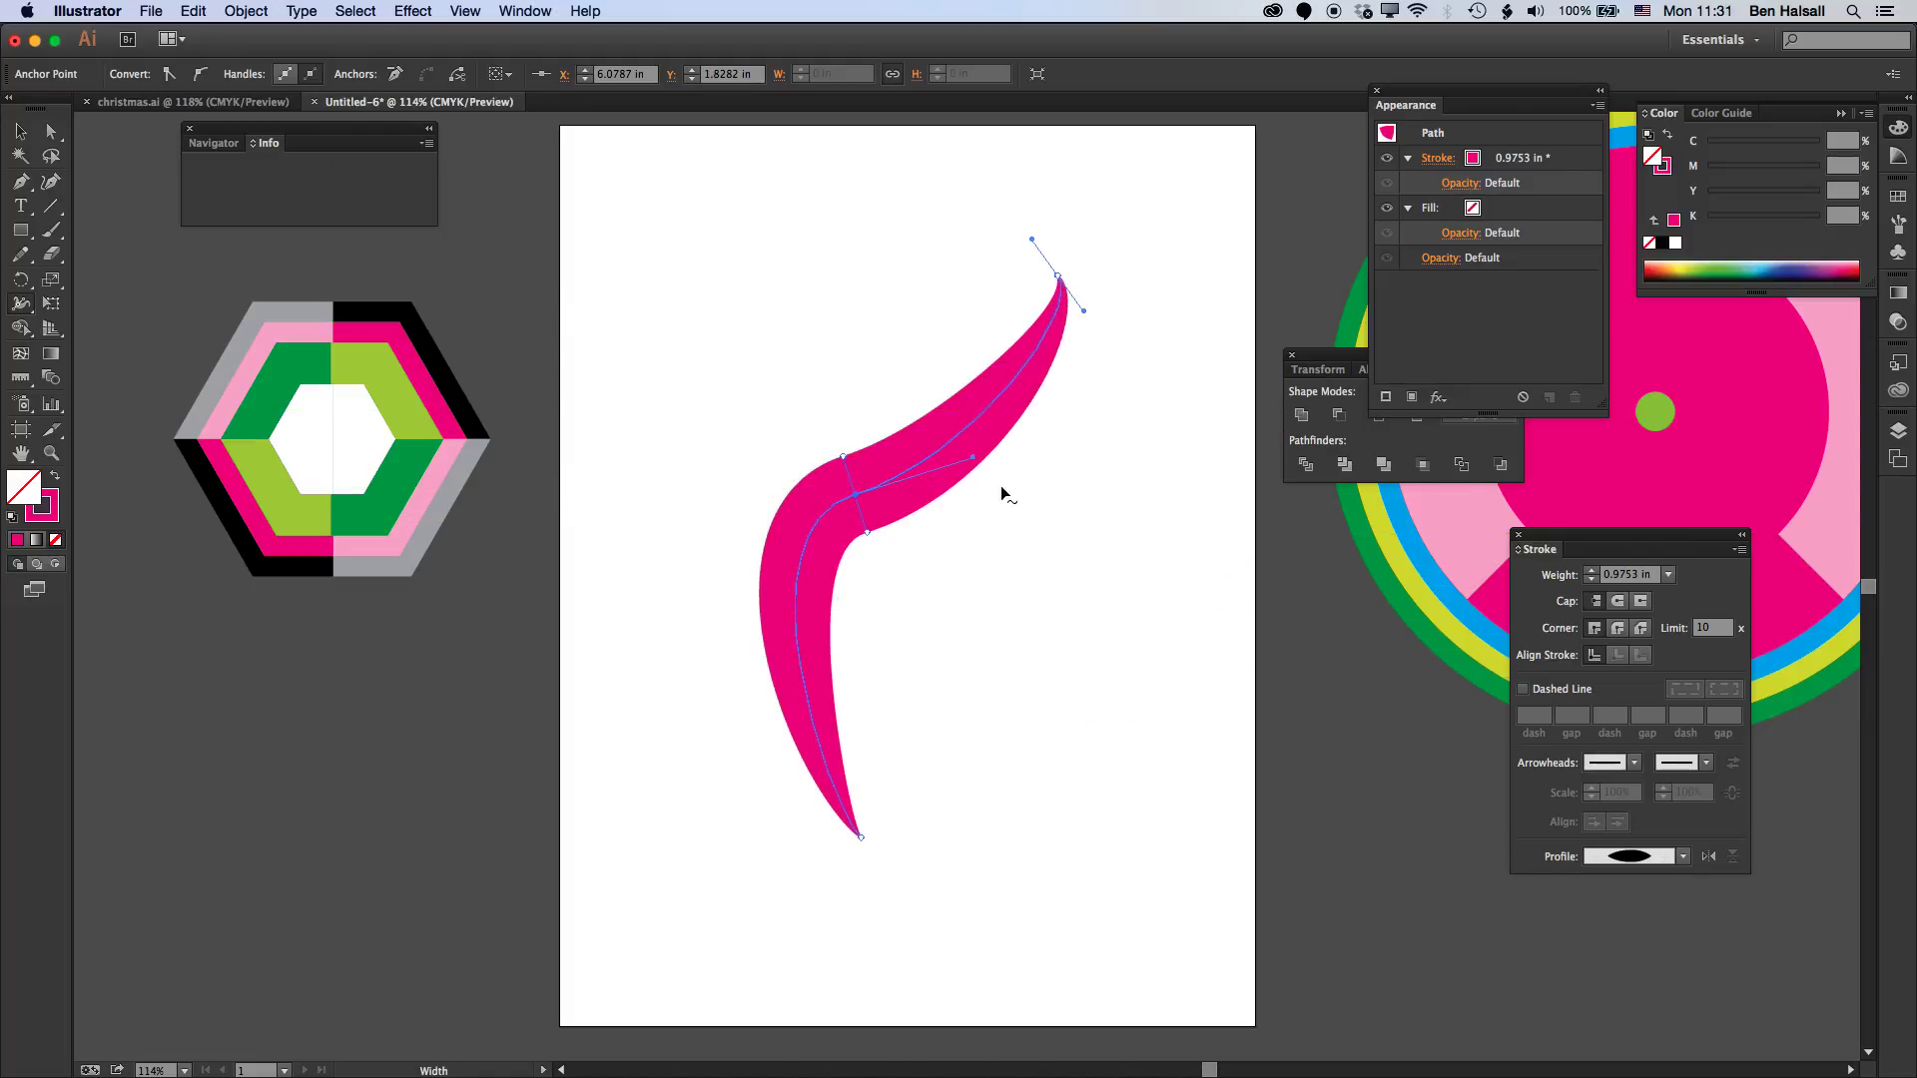
{"action": "left_click_drag", "start_coordinate": [984, 420], "coordinate": [1058, 495]}
- Reshape the leaf's tip and middle anchors and their handles to refine its curve
{"action": "key", "text": "a"}
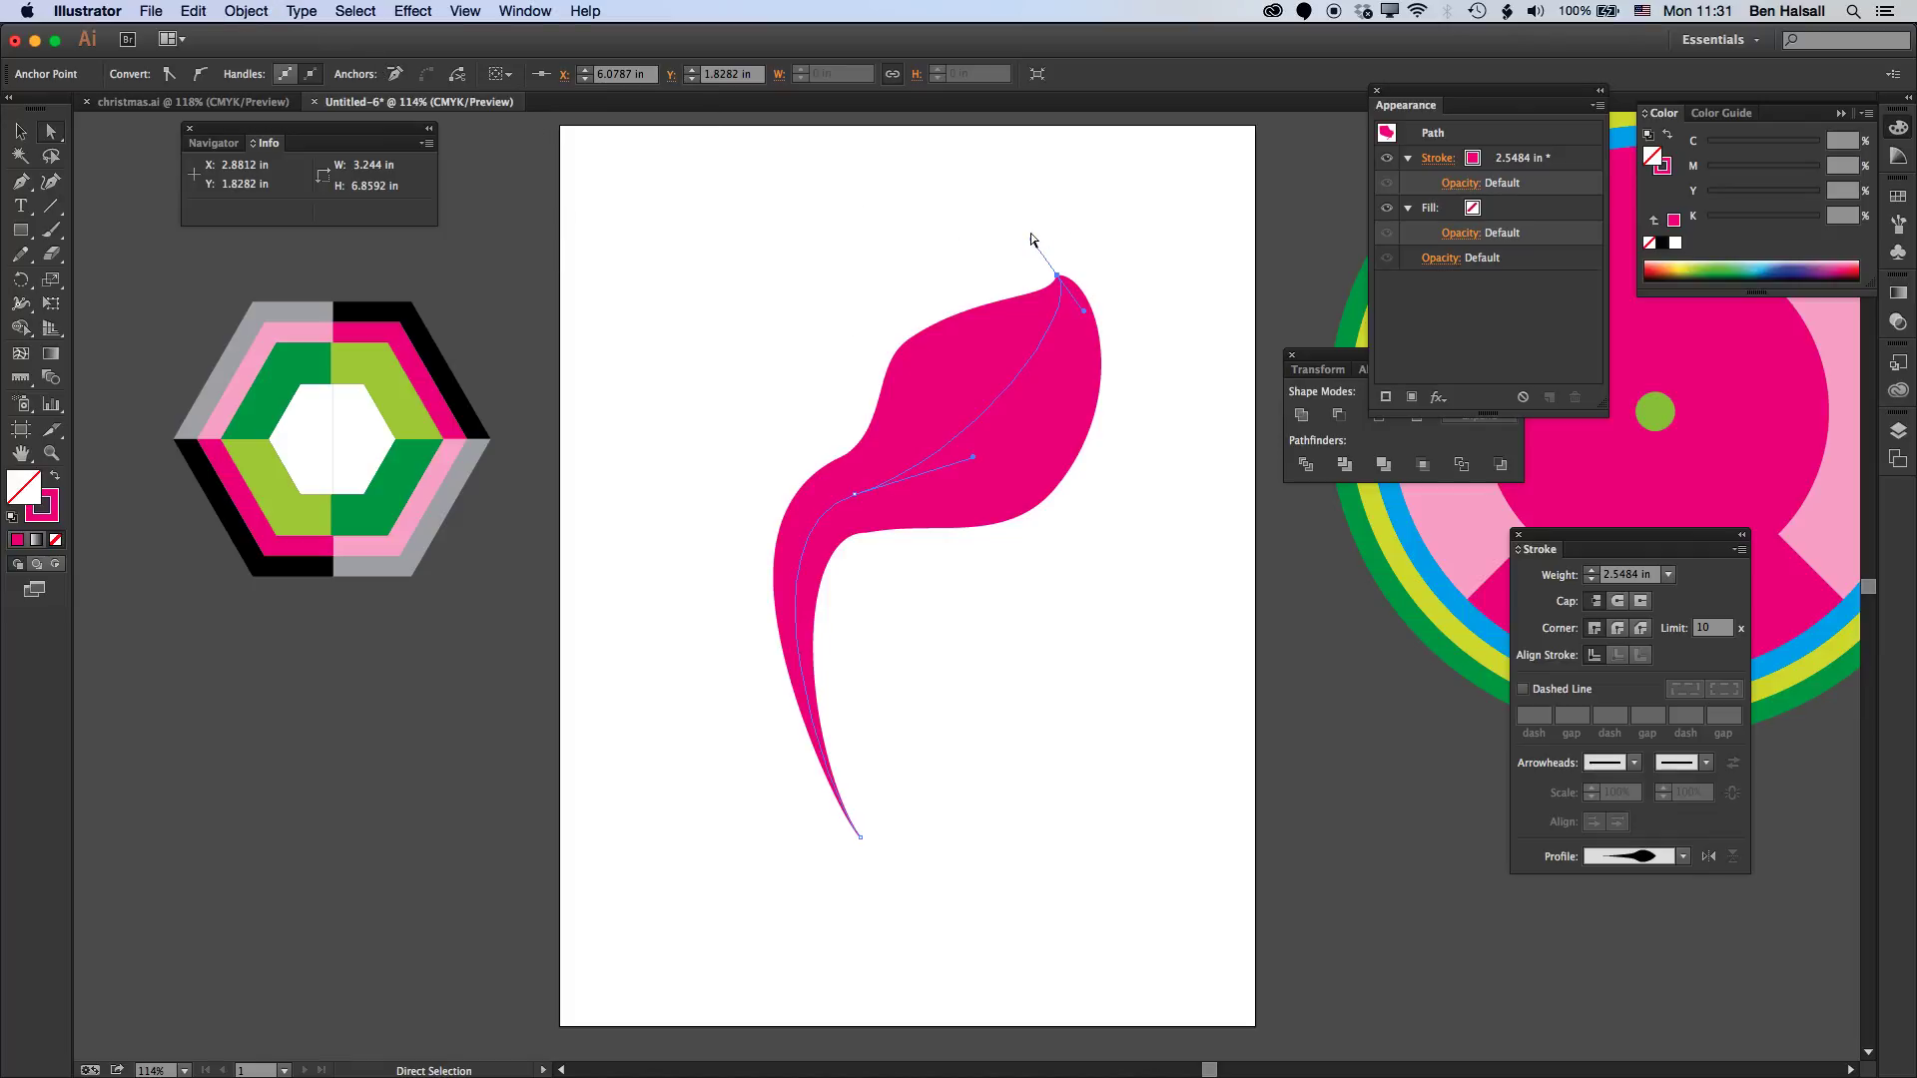
{"action": "left_click_drag", "start_coordinate": [1031, 240], "coordinate": [1095, 237]}
{"action": "left_click_drag", "start_coordinate": [1026, 304], "coordinate": [1026, 299]}
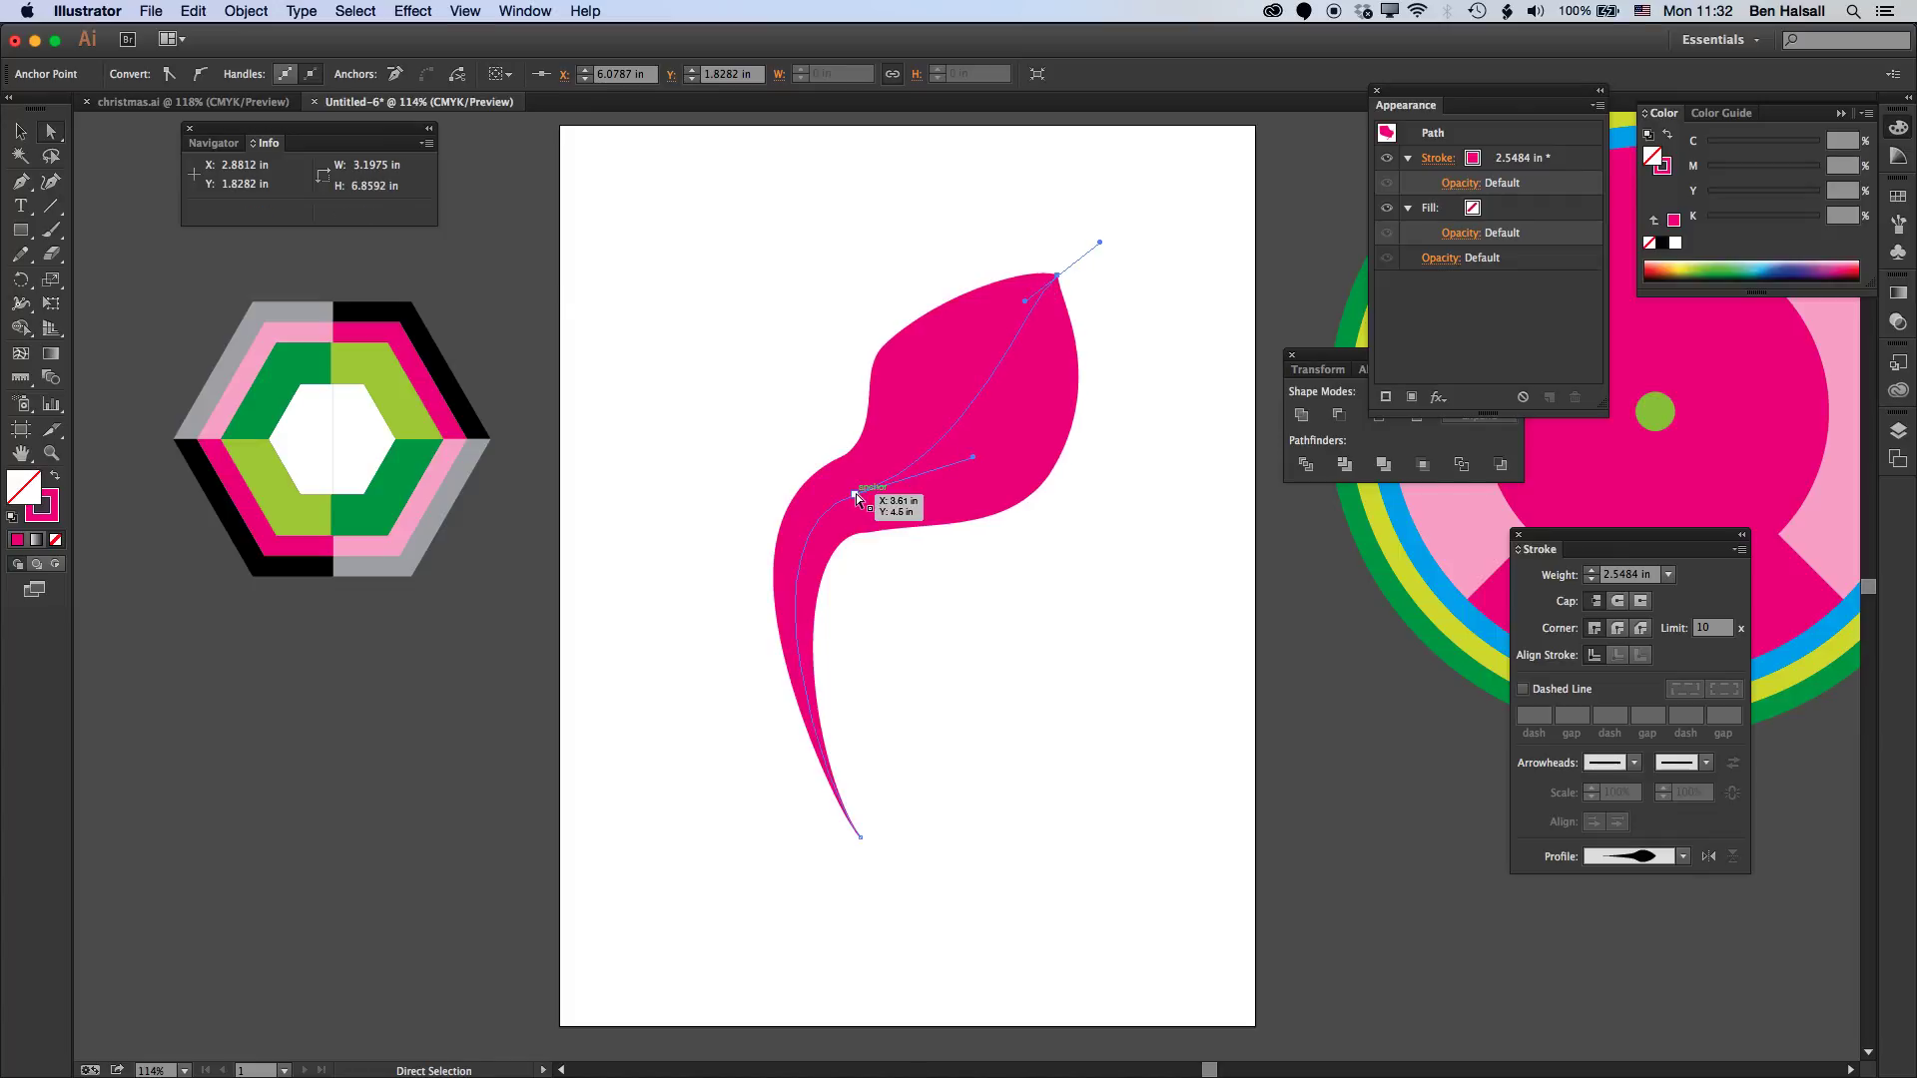
{"action": "left_click_drag", "start_coordinate": [855, 494], "coordinate": [836, 498]}
{"action": "left_click_drag", "start_coordinate": [954, 464], "coordinate": [954, 461]}
{"action": "left_click_drag", "start_coordinate": [1057, 278], "coordinate": [1090, 246]}
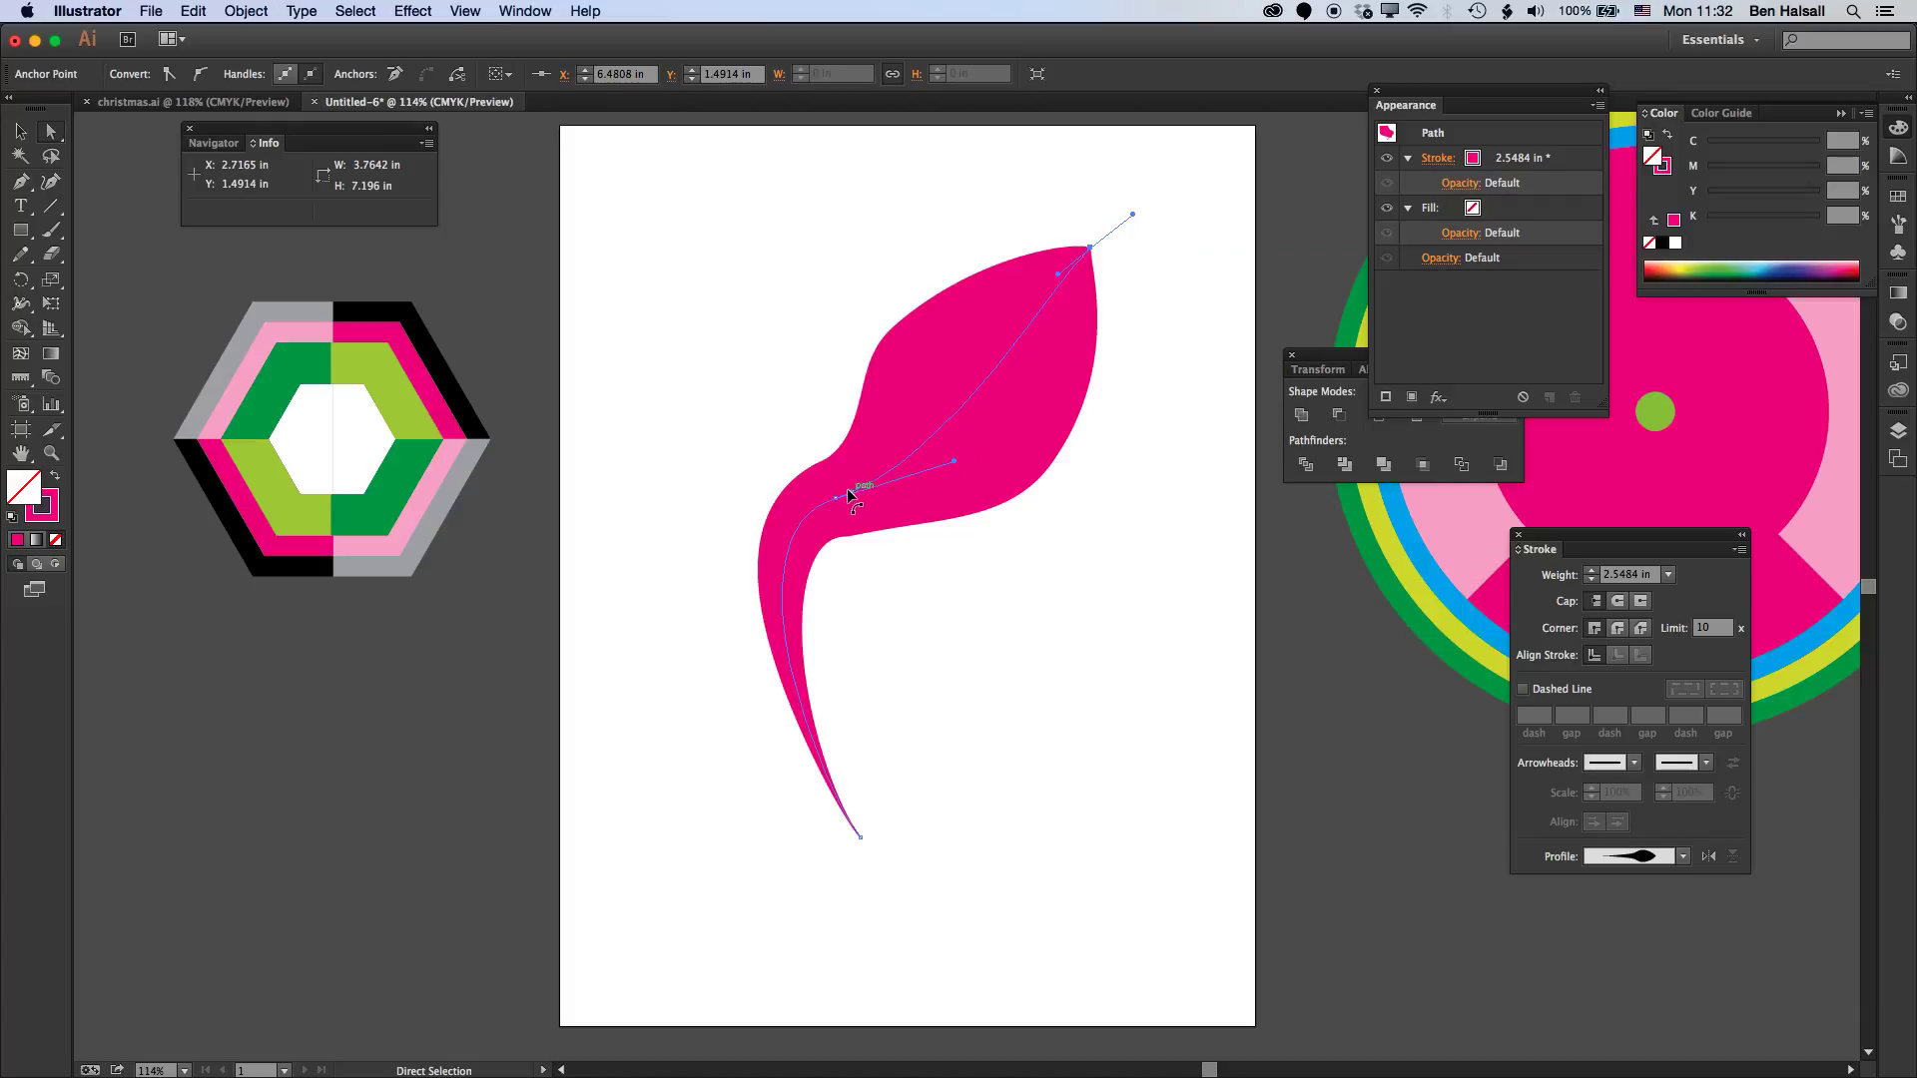
{"action": "left_click_drag", "start_coordinate": [956, 463], "coordinate": [952, 453]}
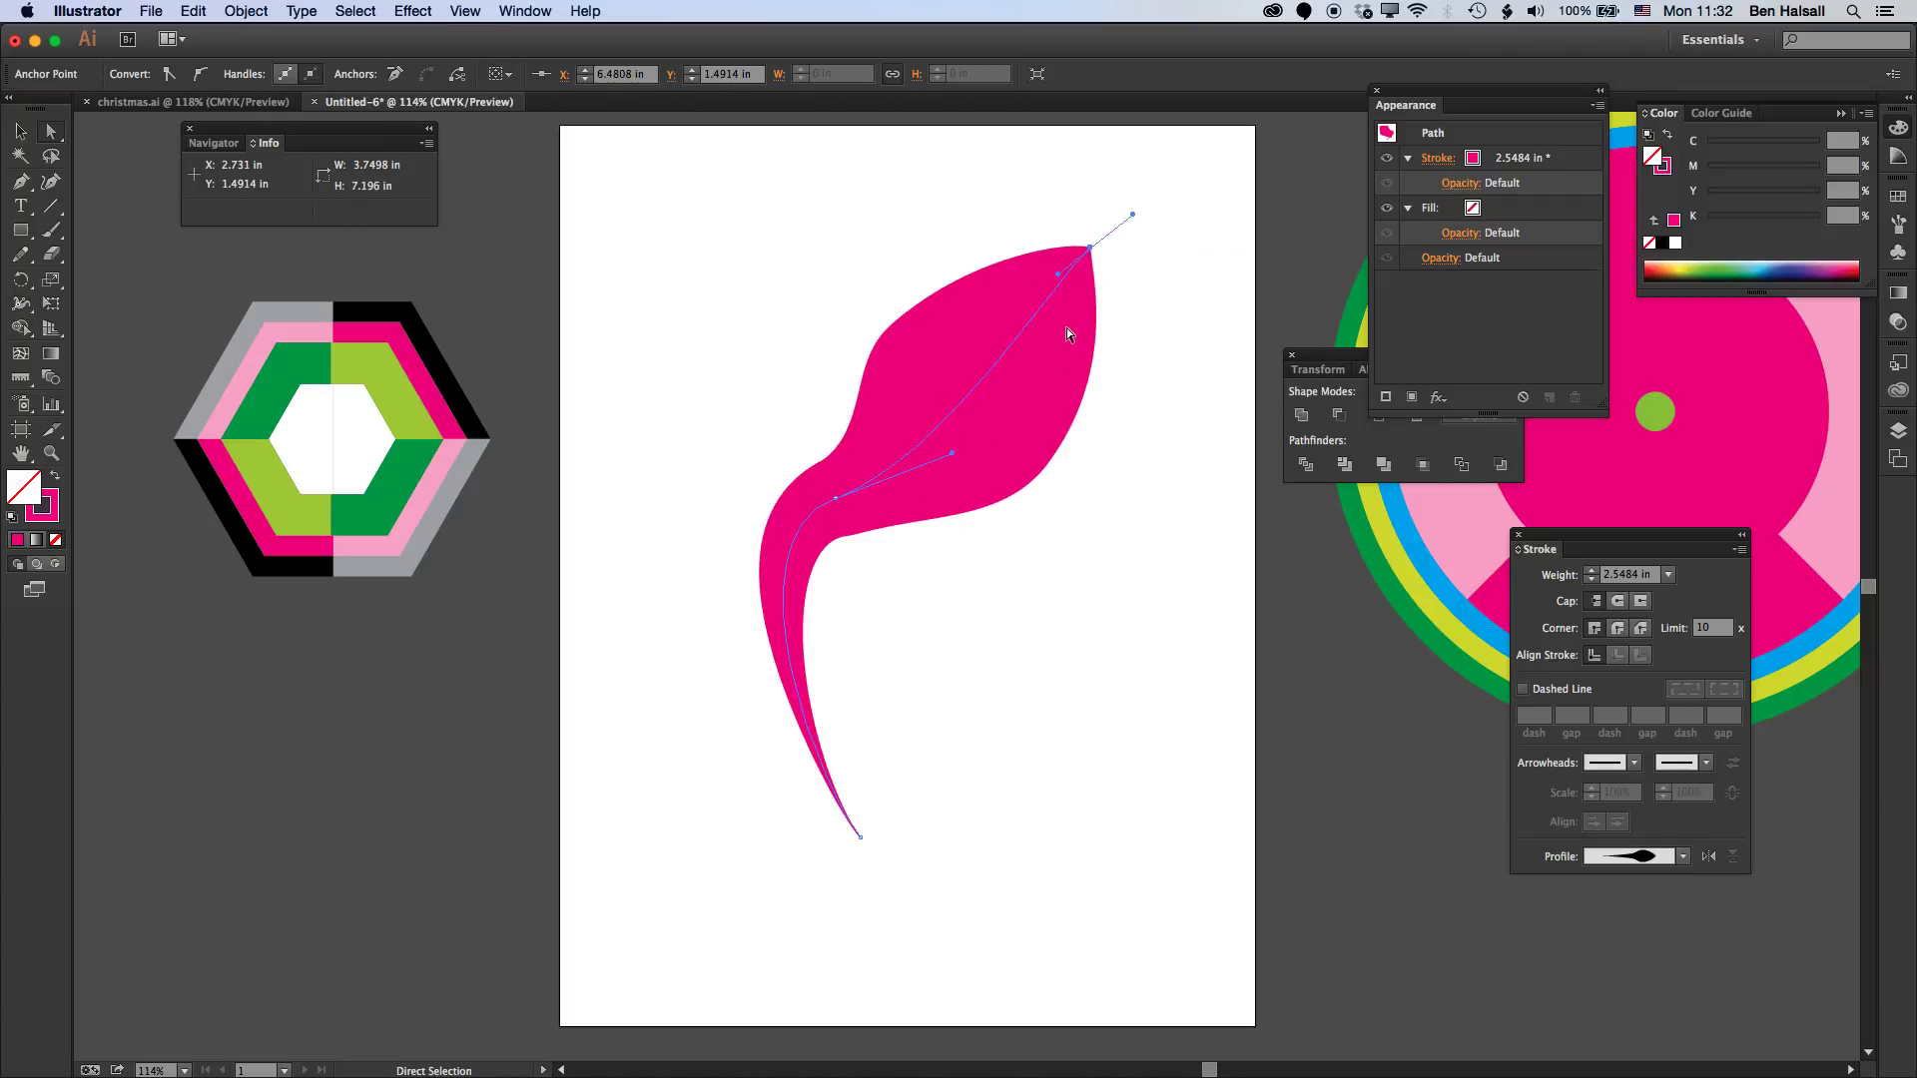
- Expand the variable-width stroke into a filled shape with Object > Path > Outline Stroke, then deselect
{"action": "left_click", "coordinate": [264, 11]}
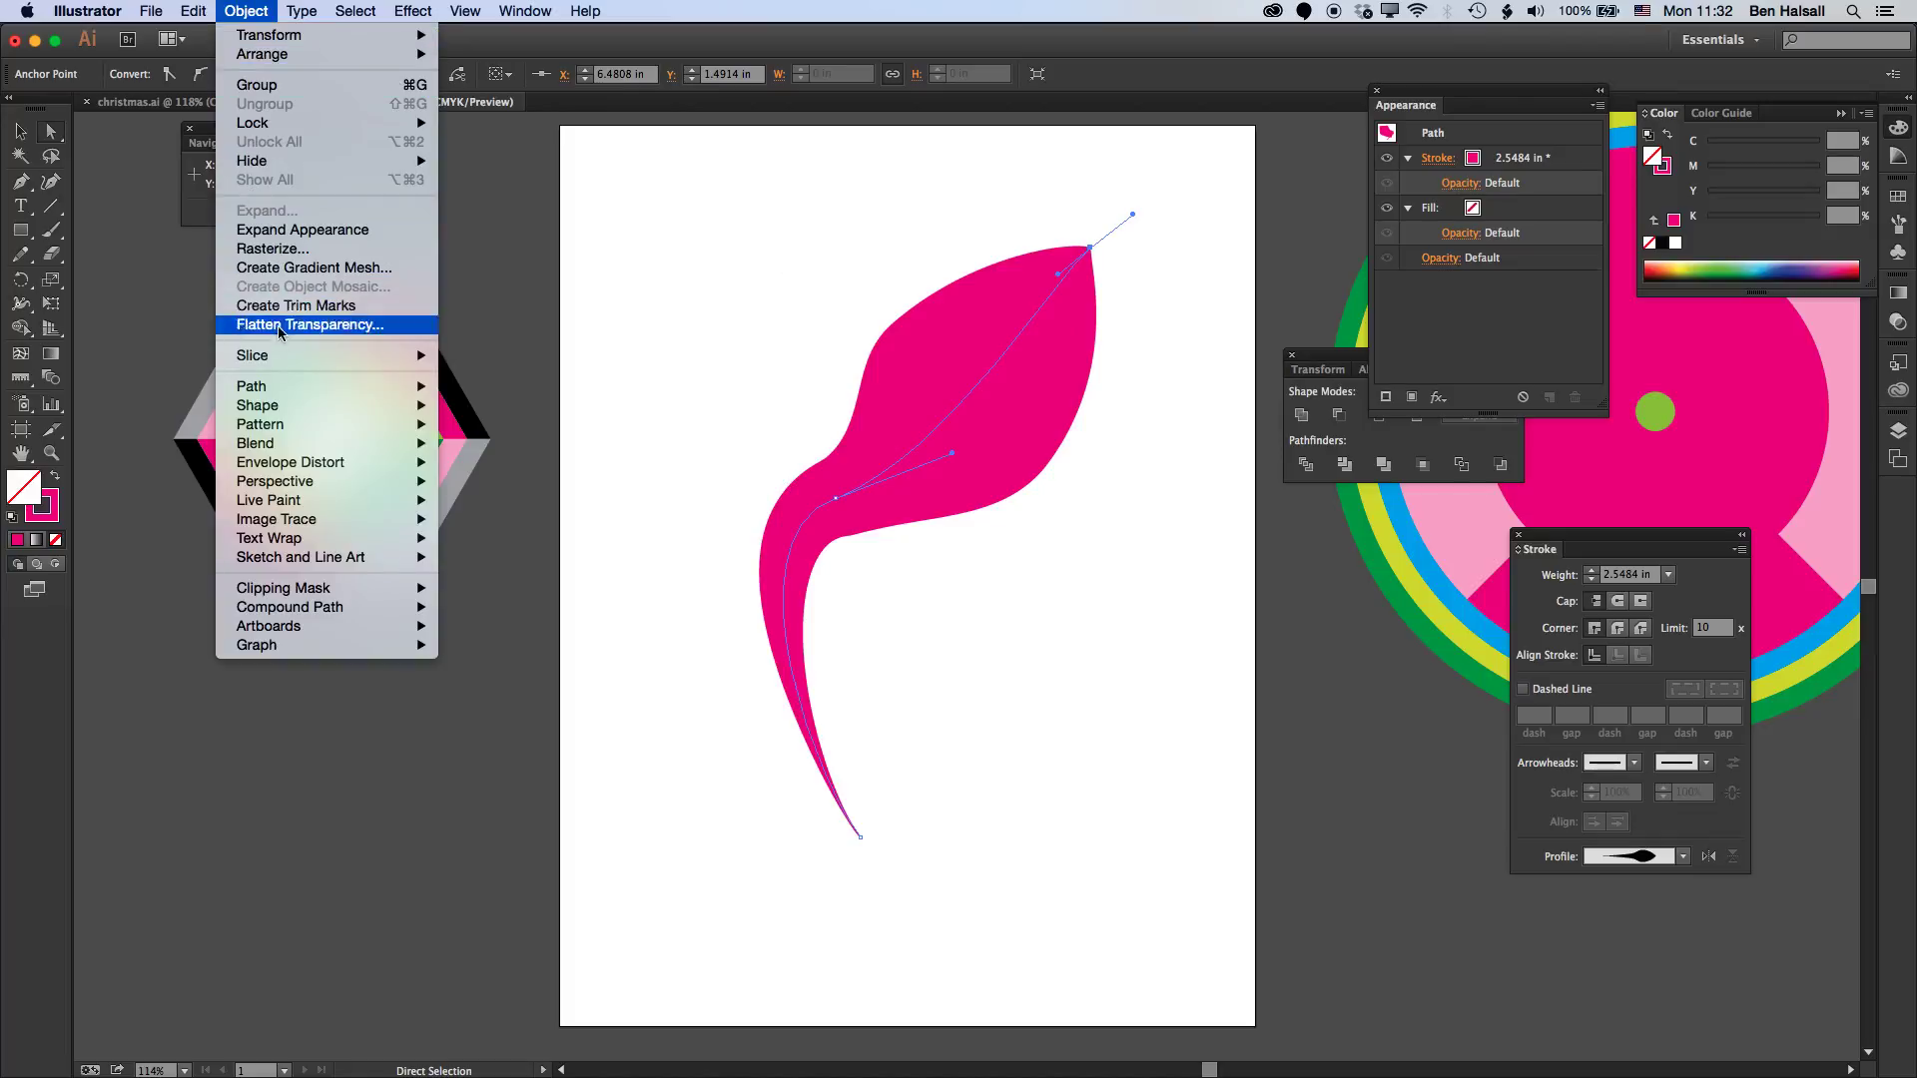
{"action": "mouse_move", "coordinate": [274, 391]}
{"action": "left_click", "coordinate": [529, 438]}
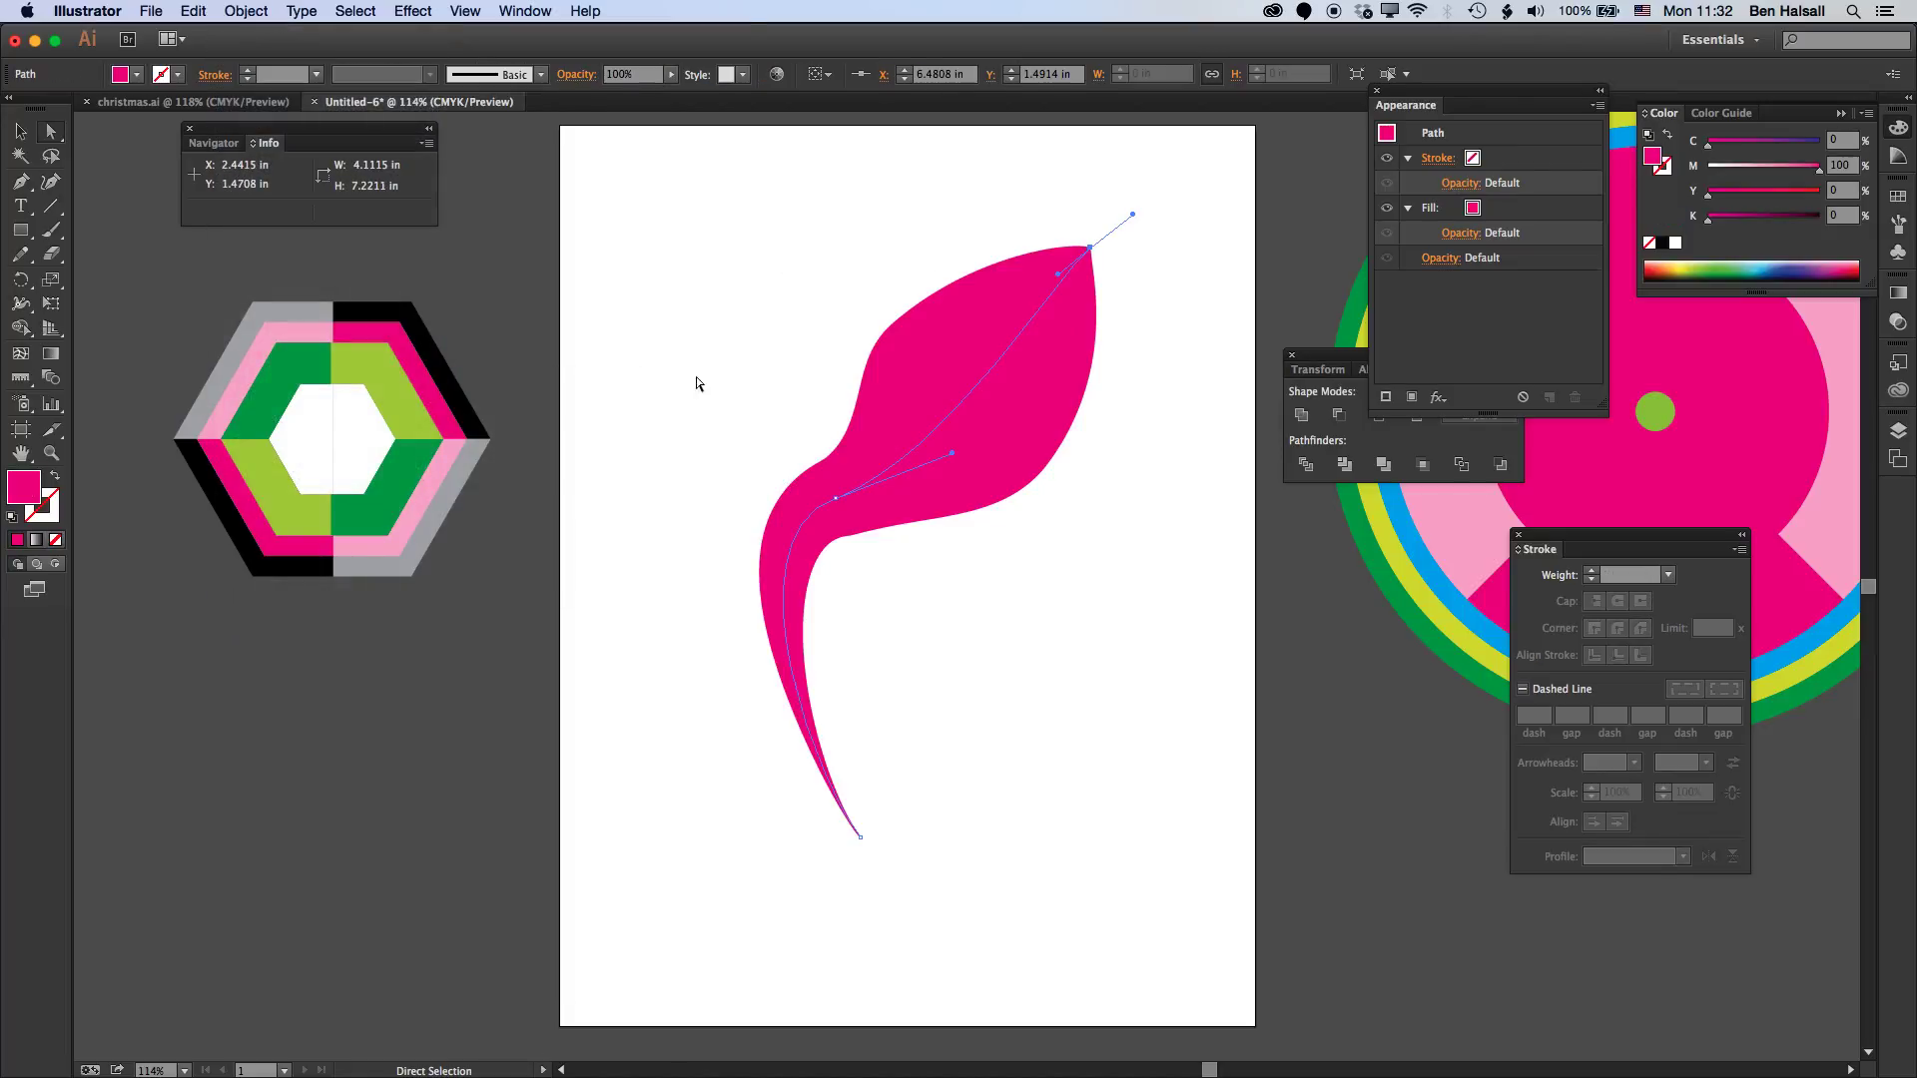
{"action": "left_click", "coordinate": [856, 343]}
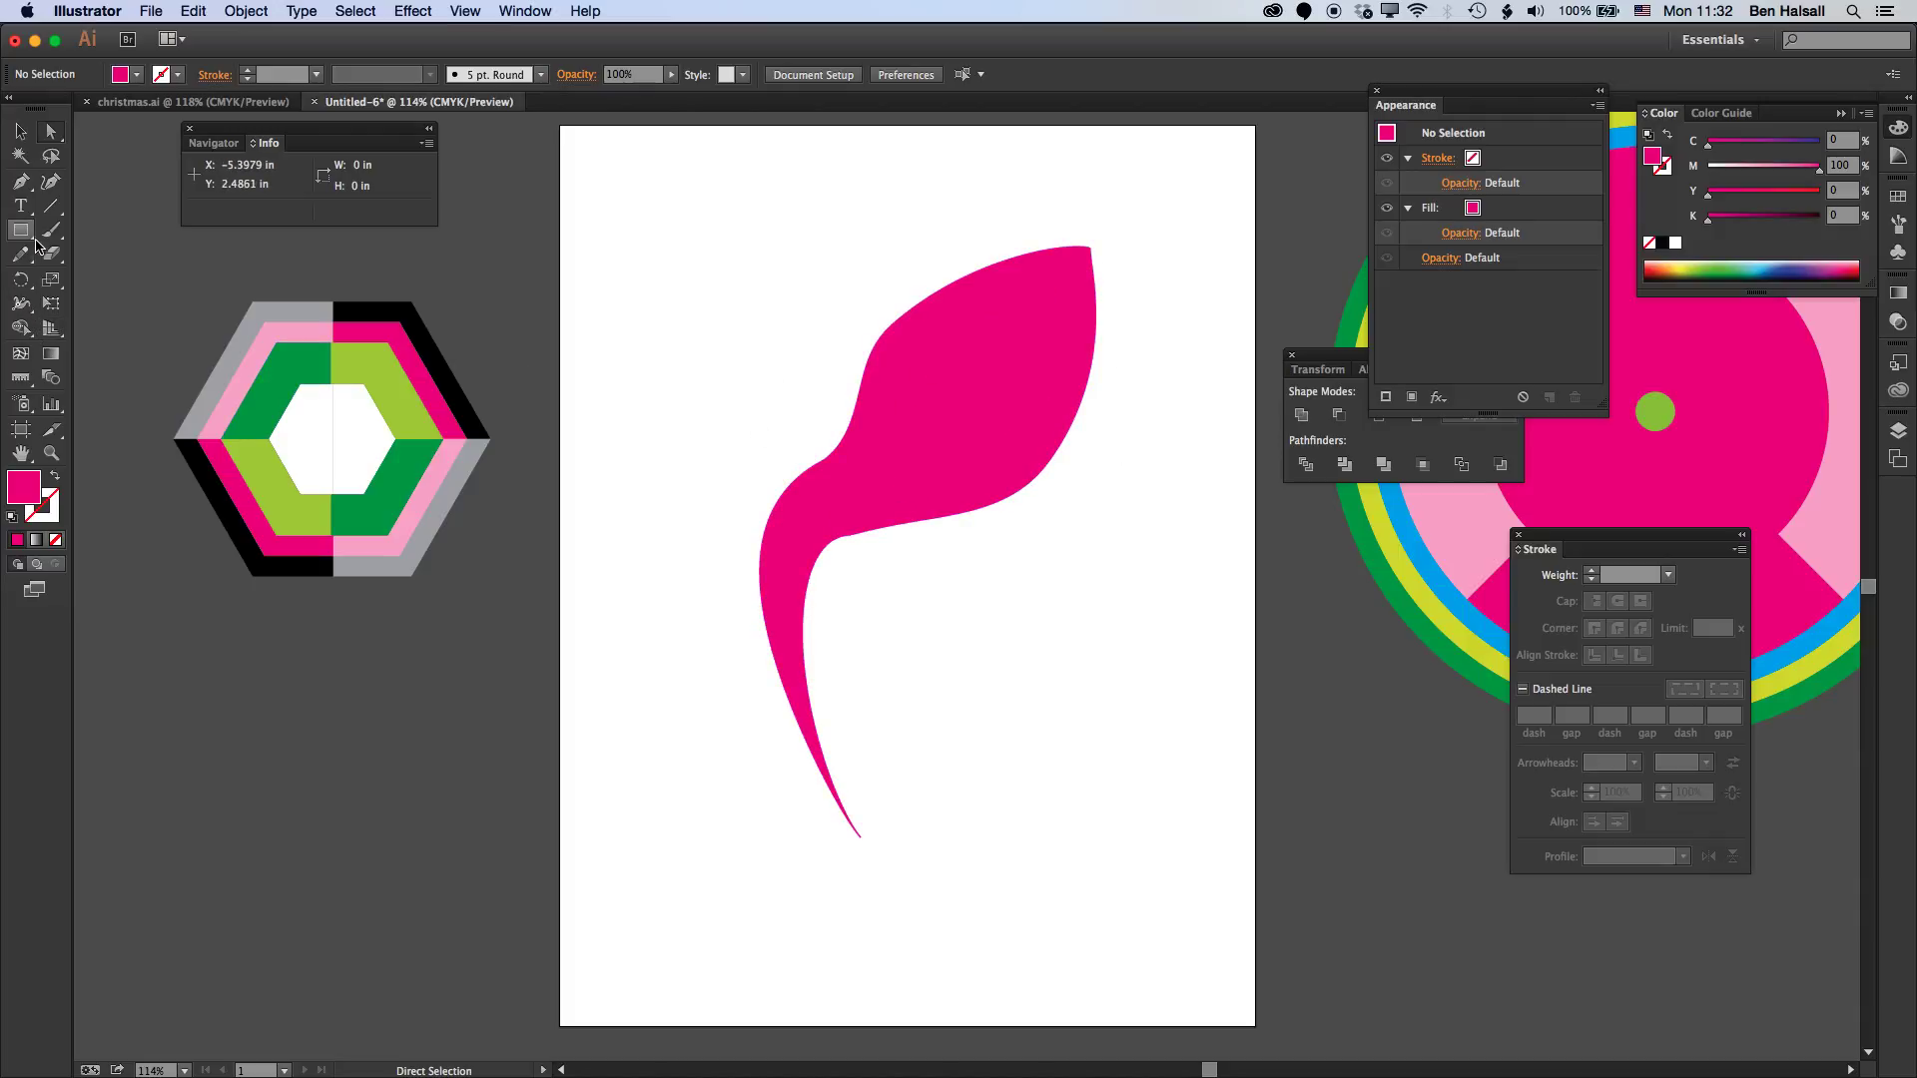
- Draw five overlapping pink circles of varied sizes over the leaf and select them with the swoosh
{"action": "left_click_drag", "start_coordinate": [20, 230], "coordinate": [76, 284]}
{"action": "left_click_drag", "start_coordinate": [723, 521], "coordinate": [970, 894]}
{"action": "left_click_drag", "start_coordinate": [610, 349], "coordinate": [931, 587]}
{"action": "left_click_drag", "start_coordinate": [769, 258], "coordinate": [995, 470]}
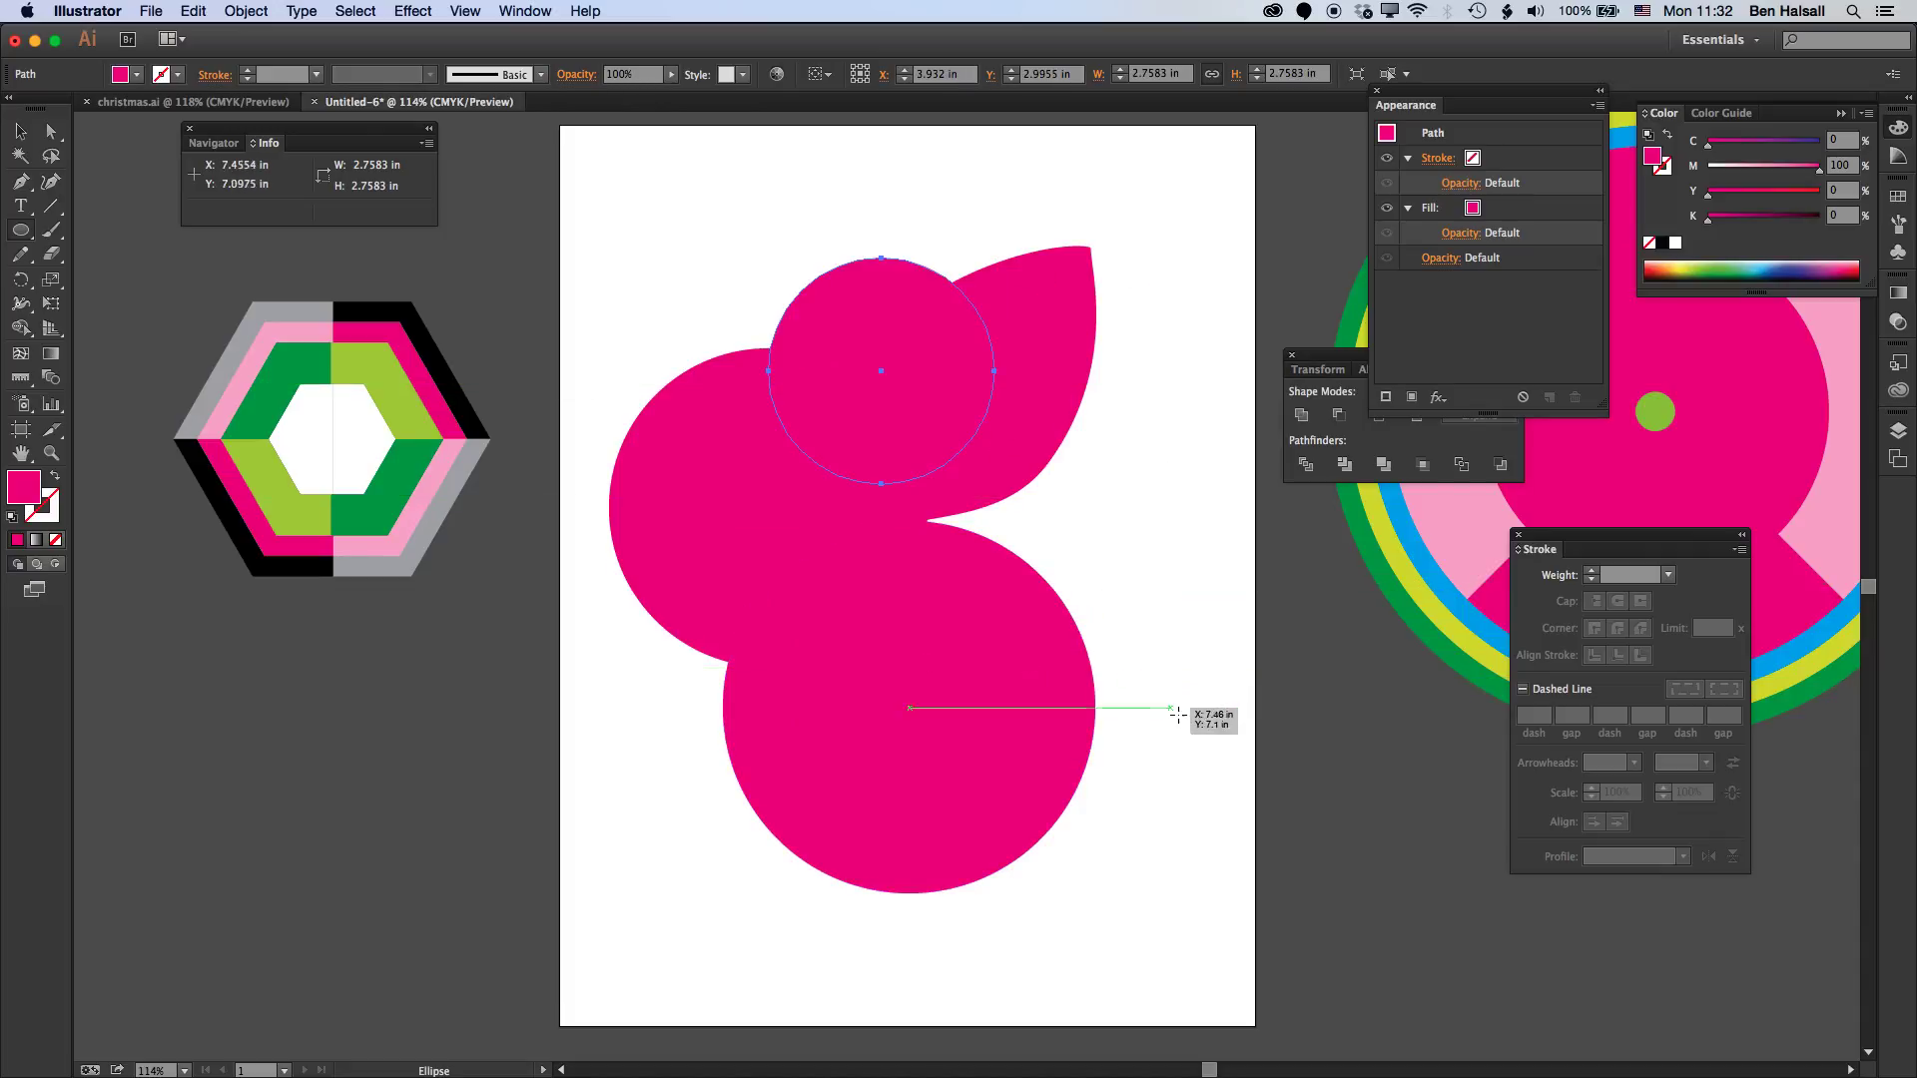
{"action": "left_click_drag", "start_coordinate": [1179, 717], "coordinate": [815, 353]}
{"action": "left_click_drag", "start_coordinate": [935, 202], "coordinate": [1160, 429]}
{"action": "left_click", "coordinate": [20, 130]}
{"action": "left_click_drag", "start_coordinate": [683, 227], "coordinate": [1170, 777]}
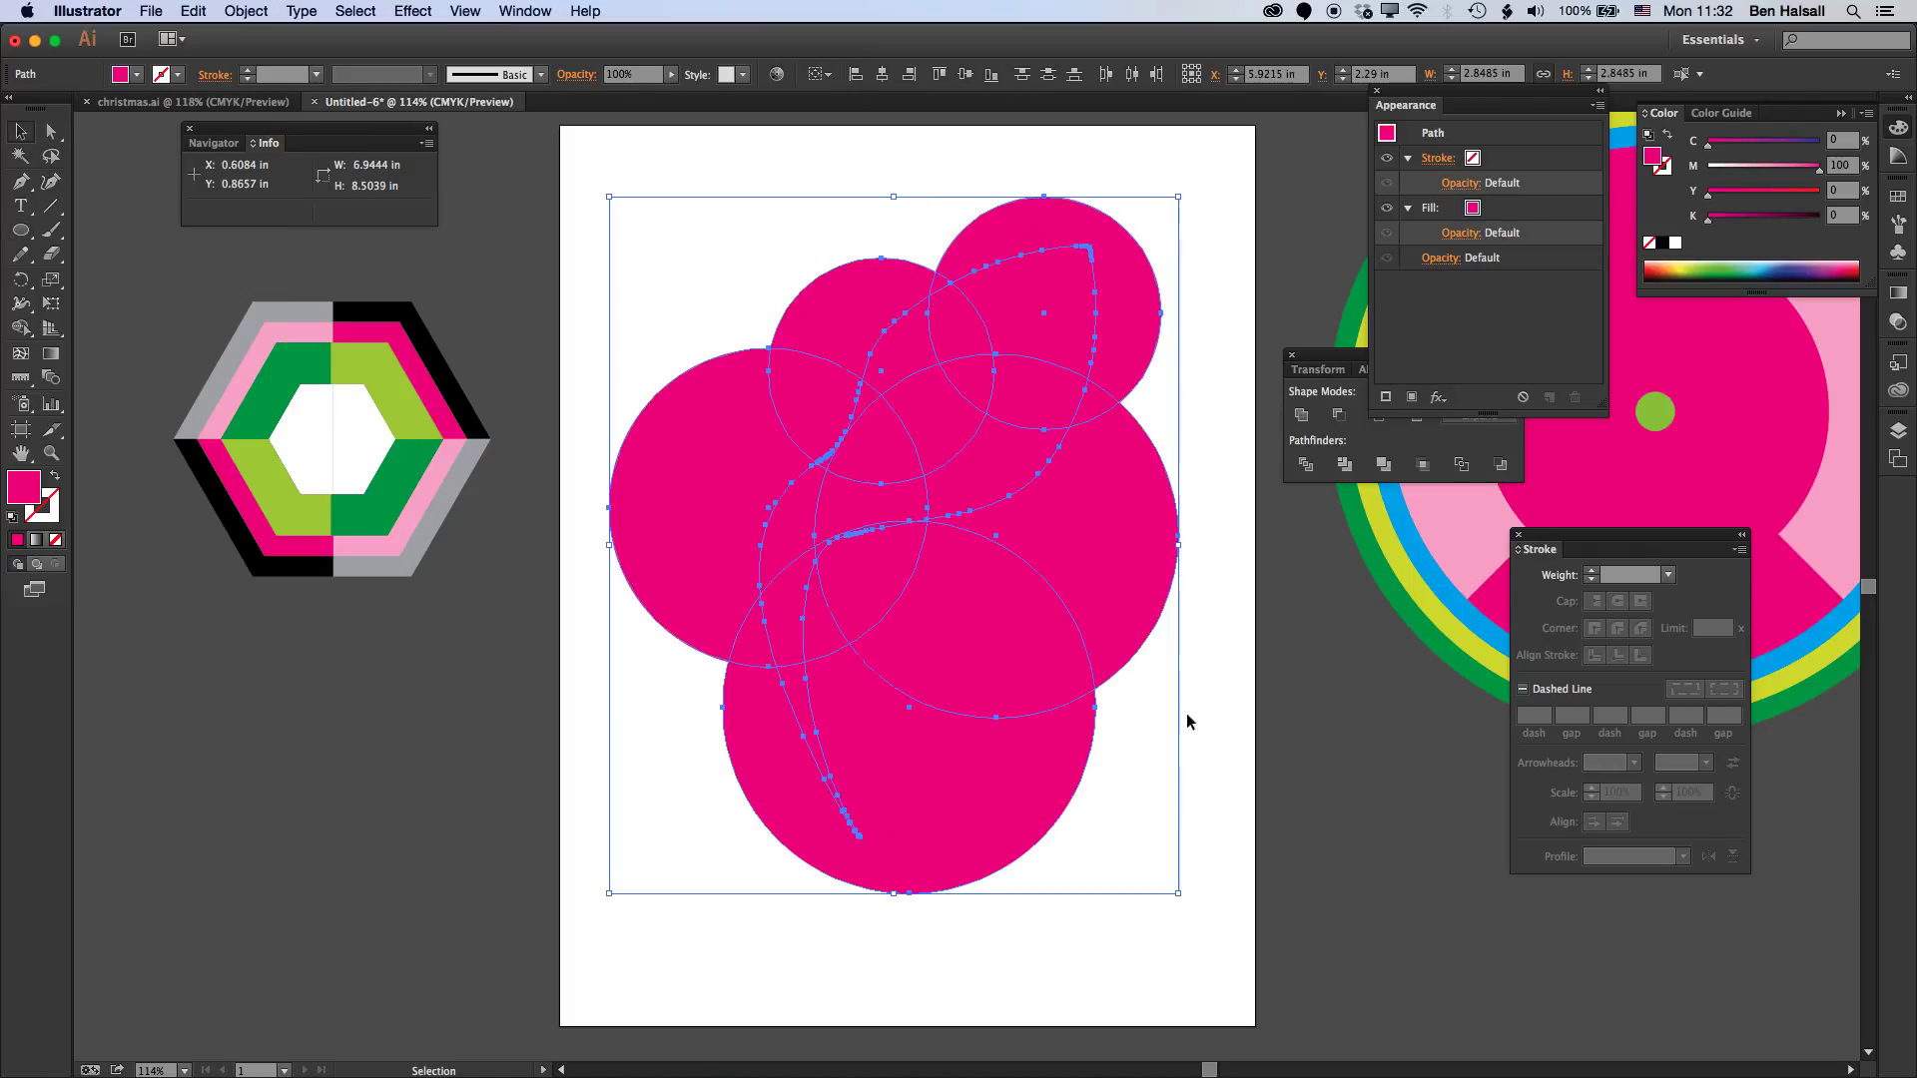
- Divide the shapes with Pathfinder and delete the left circle's outer fragments
{"action": "left_click", "coordinate": [1307, 465]}
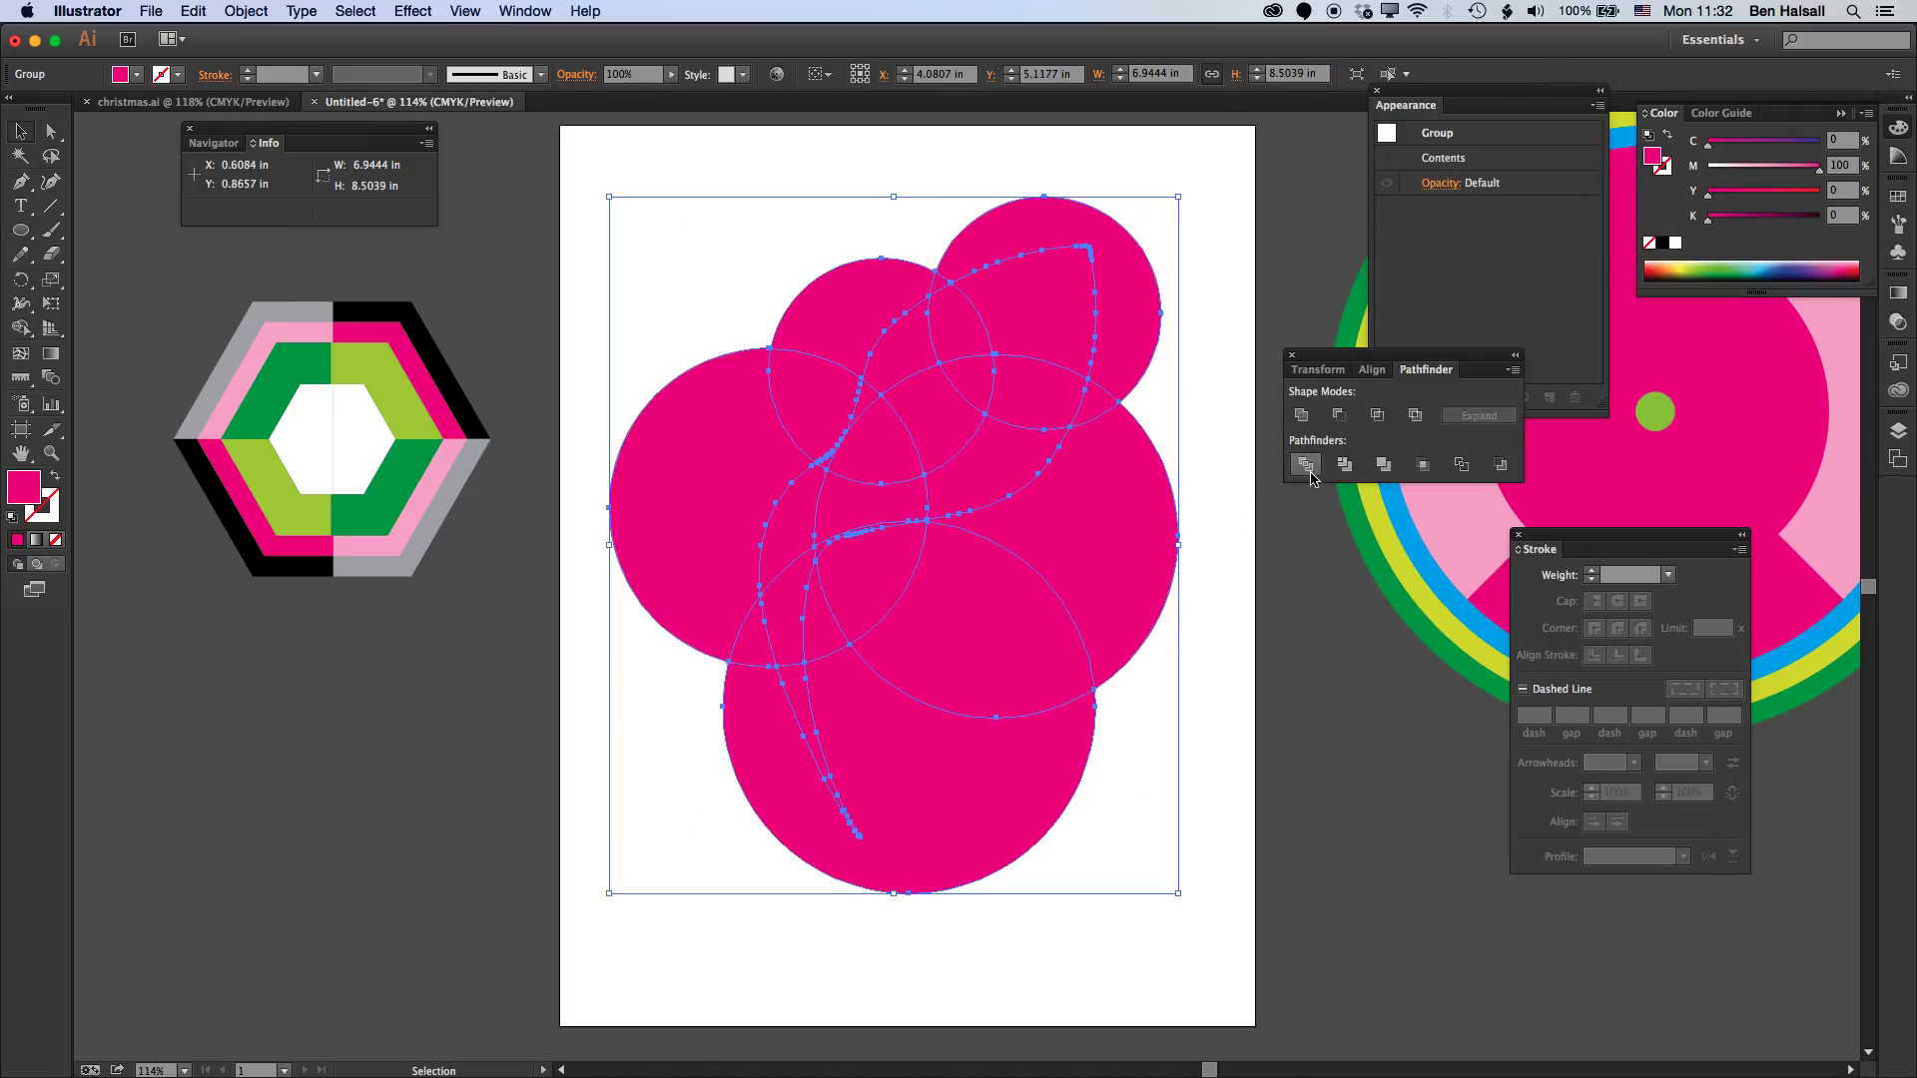
{"action": "left_click", "coordinate": [50, 131]}
{"action": "key", "text": "super+shift+a"}
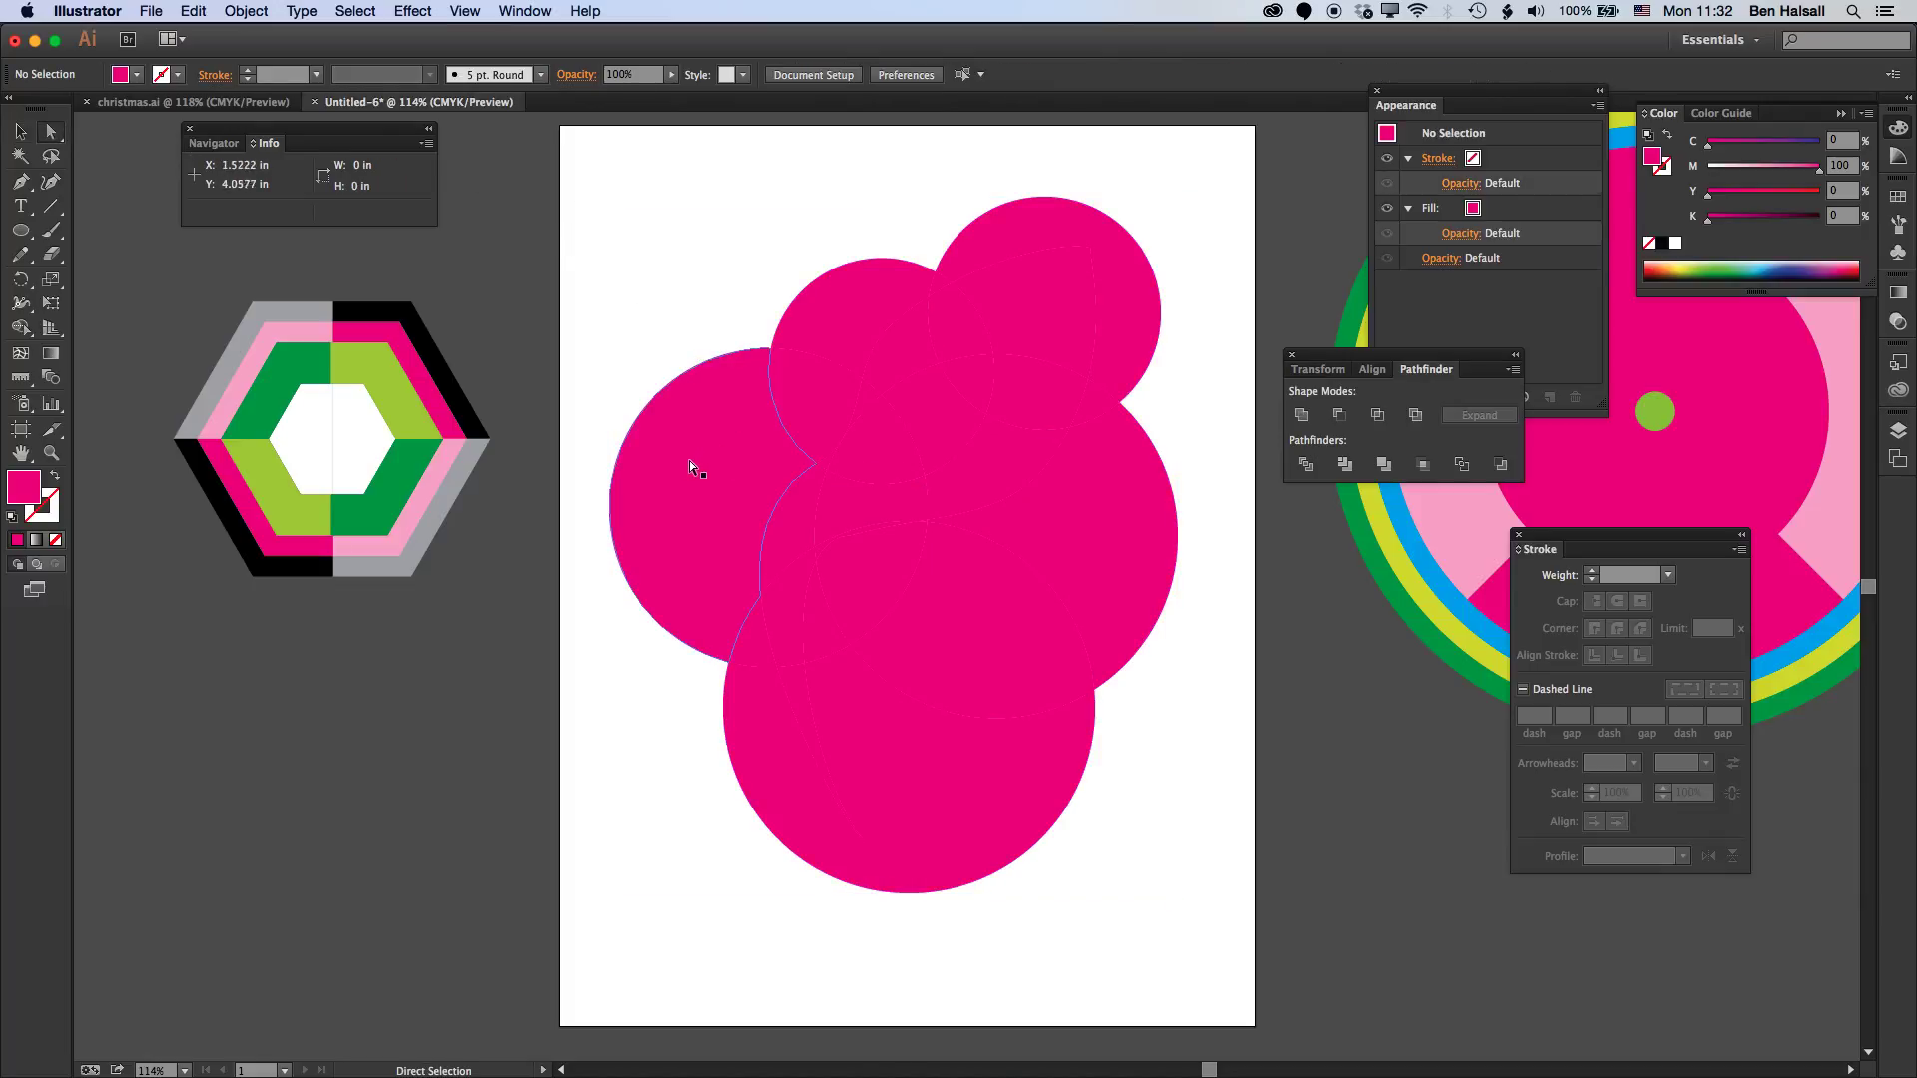
{"action": "left_click", "coordinate": [692, 465]}
{"action": "key", "text": "Delete"}
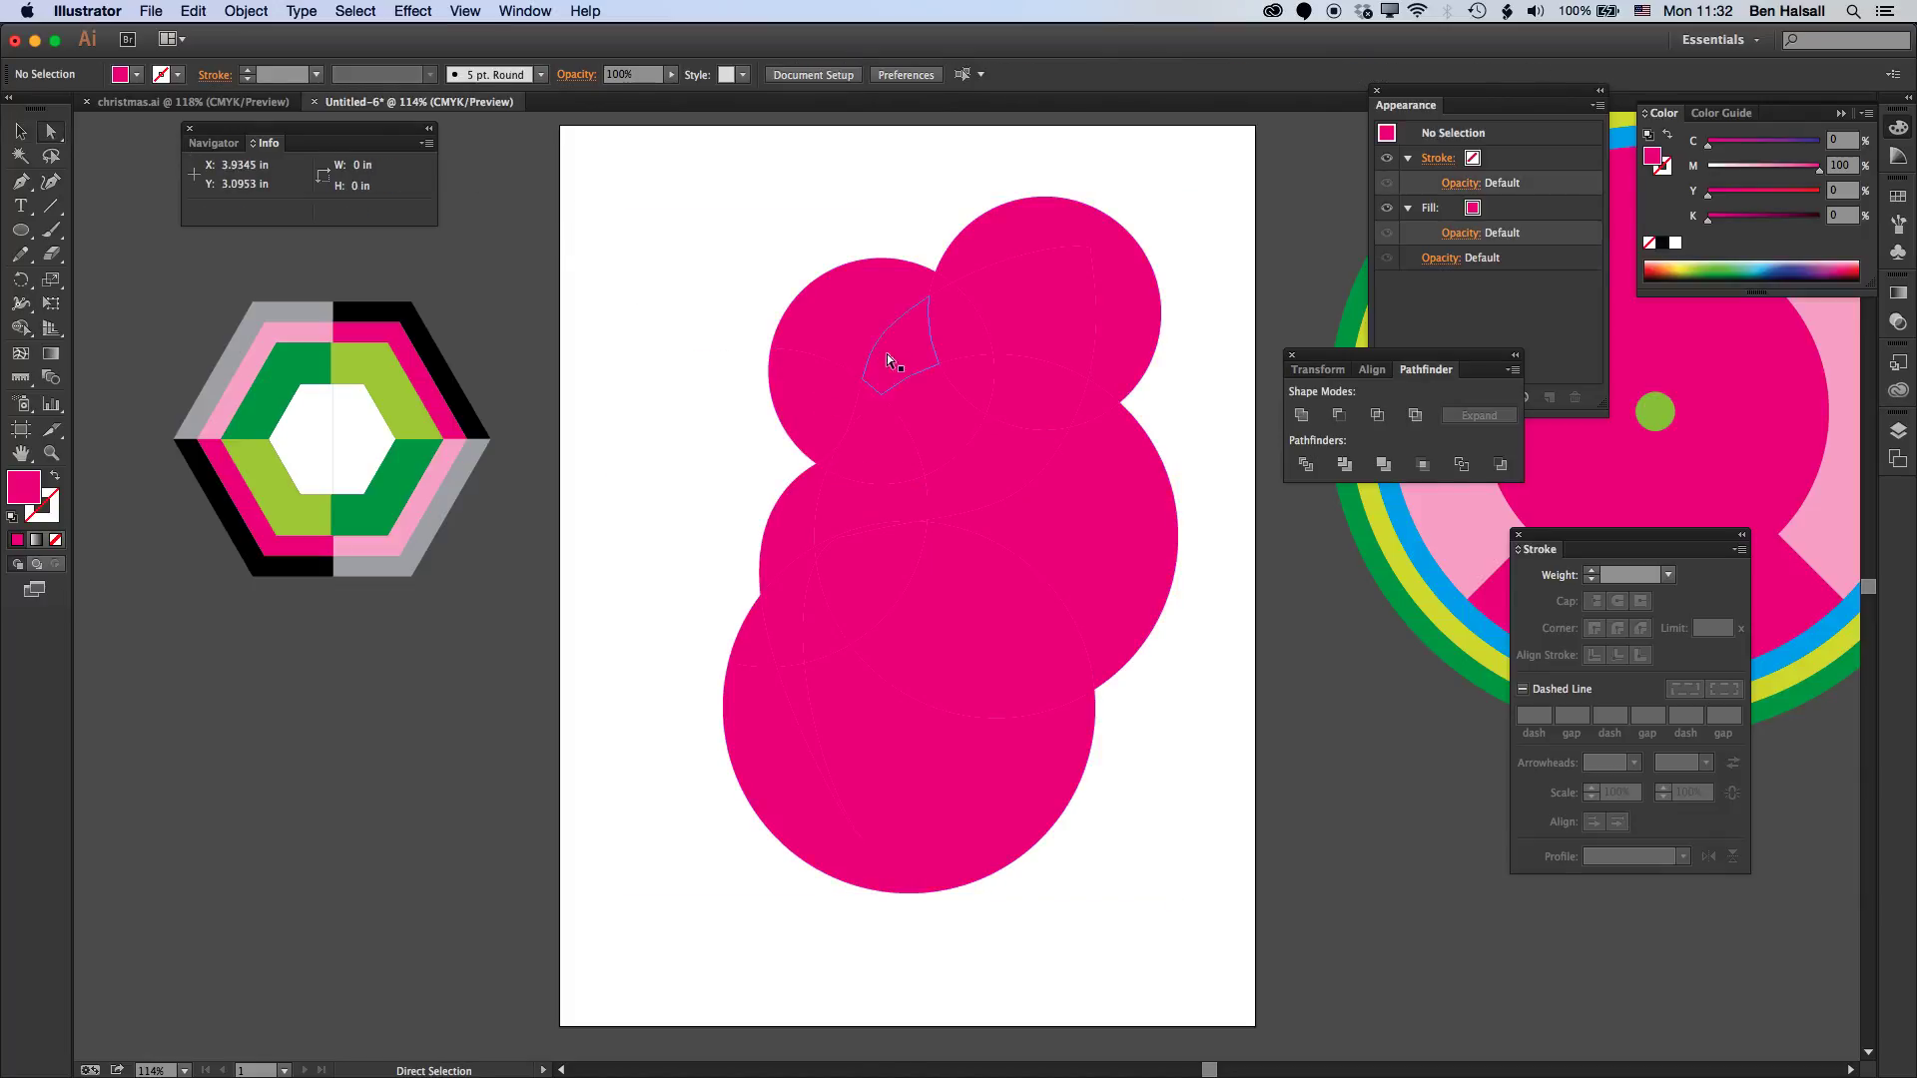
{"action": "left_click", "coordinate": [842, 305]}
{"action": "key", "text": "Delete"}
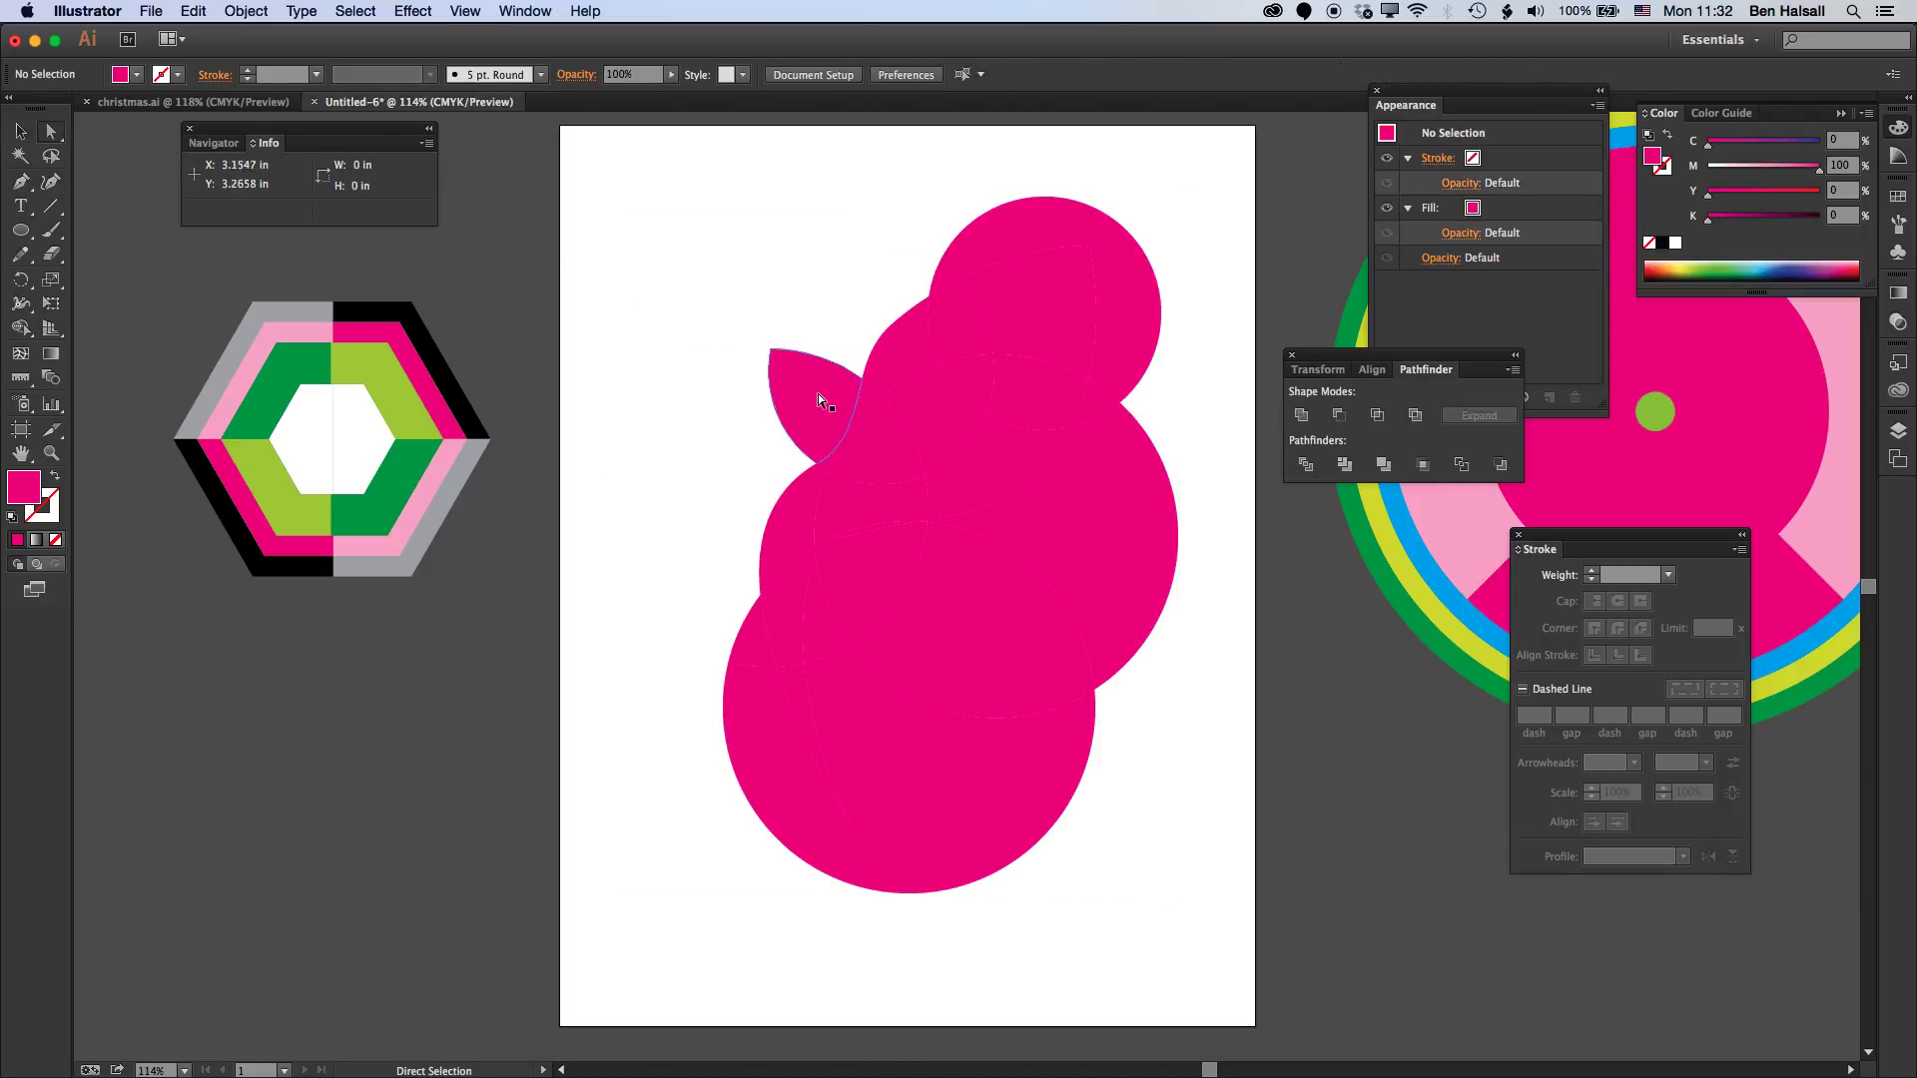
{"action": "left_click", "coordinate": [818, 393]}
{"action": "key", "text": "Delete"}
- Delete the upper circle's crescent, the right fragment and the lower circle's outer pieces
{"action": "left_click", "coordinate": [1018, 255]}
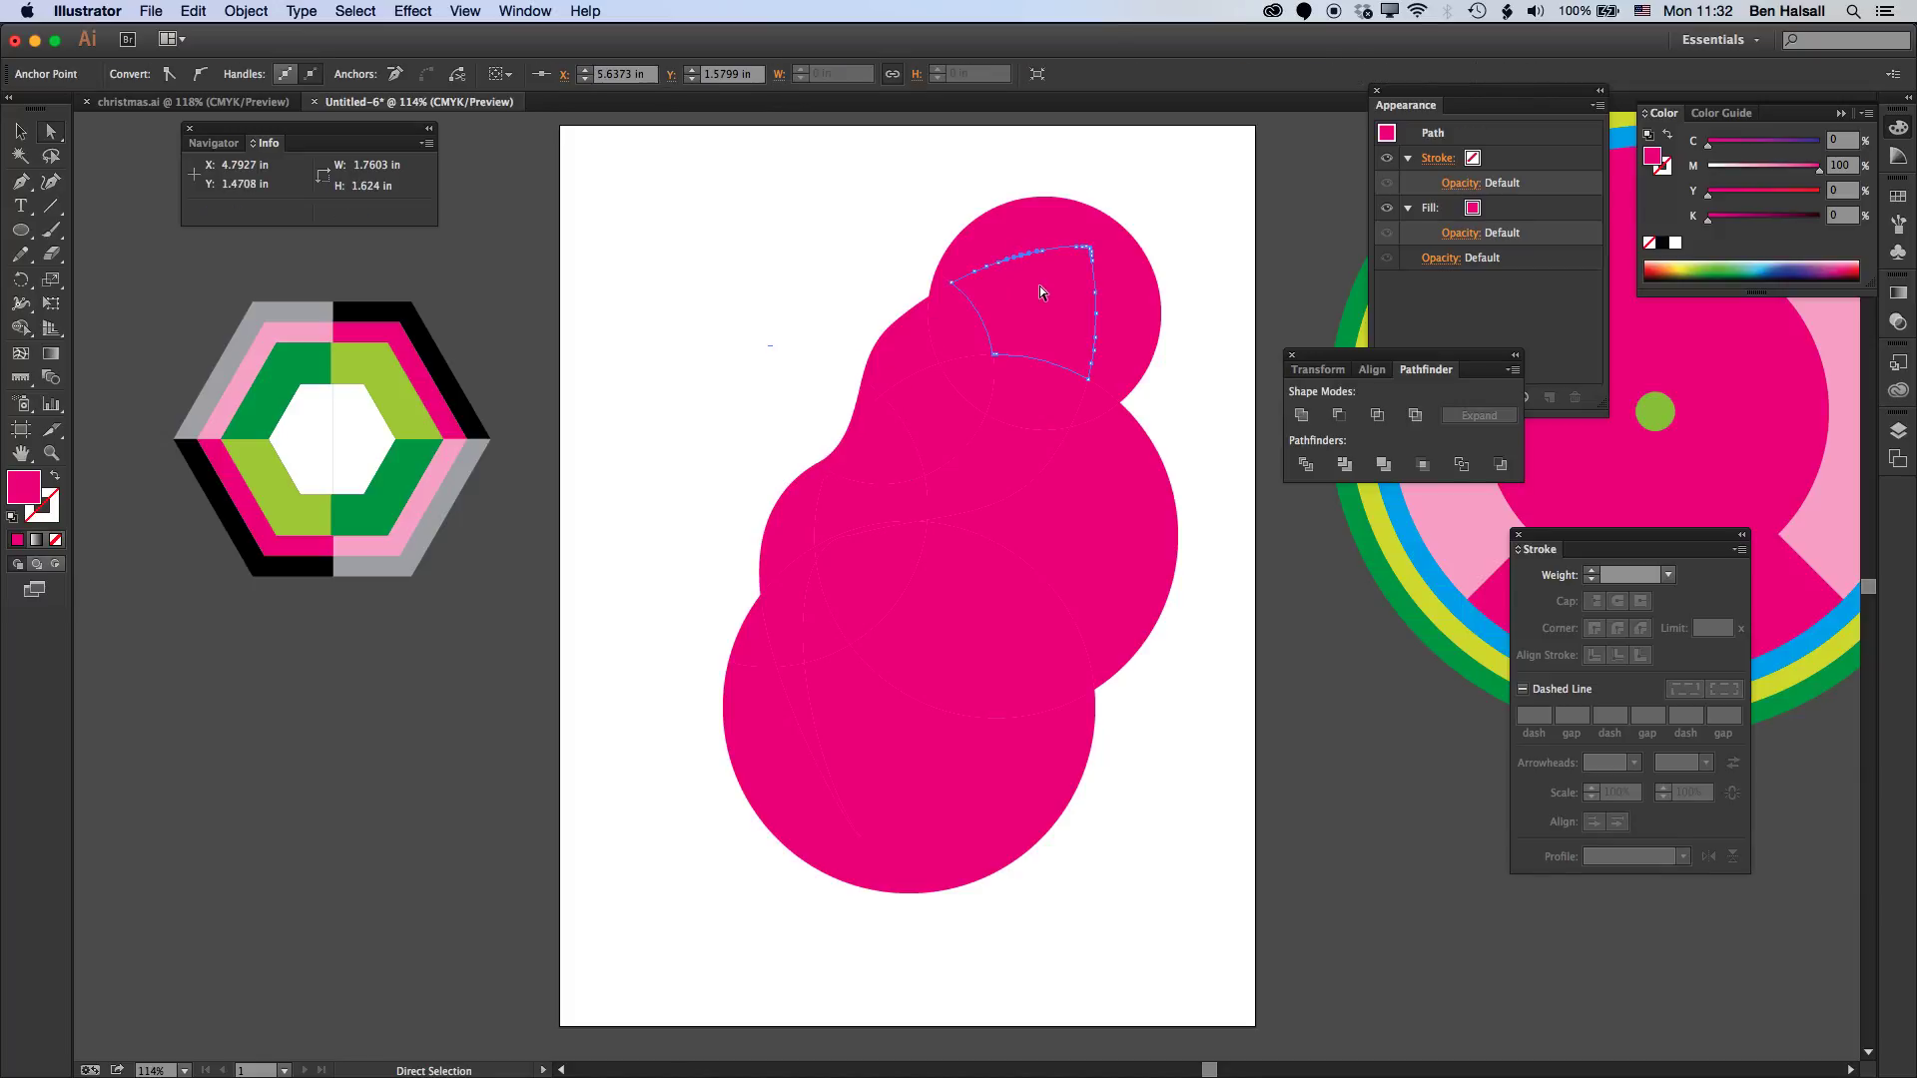
{"action": "left_click", "coordinate": [1010, 225]}
{"action": "key", "text": "Delete"}
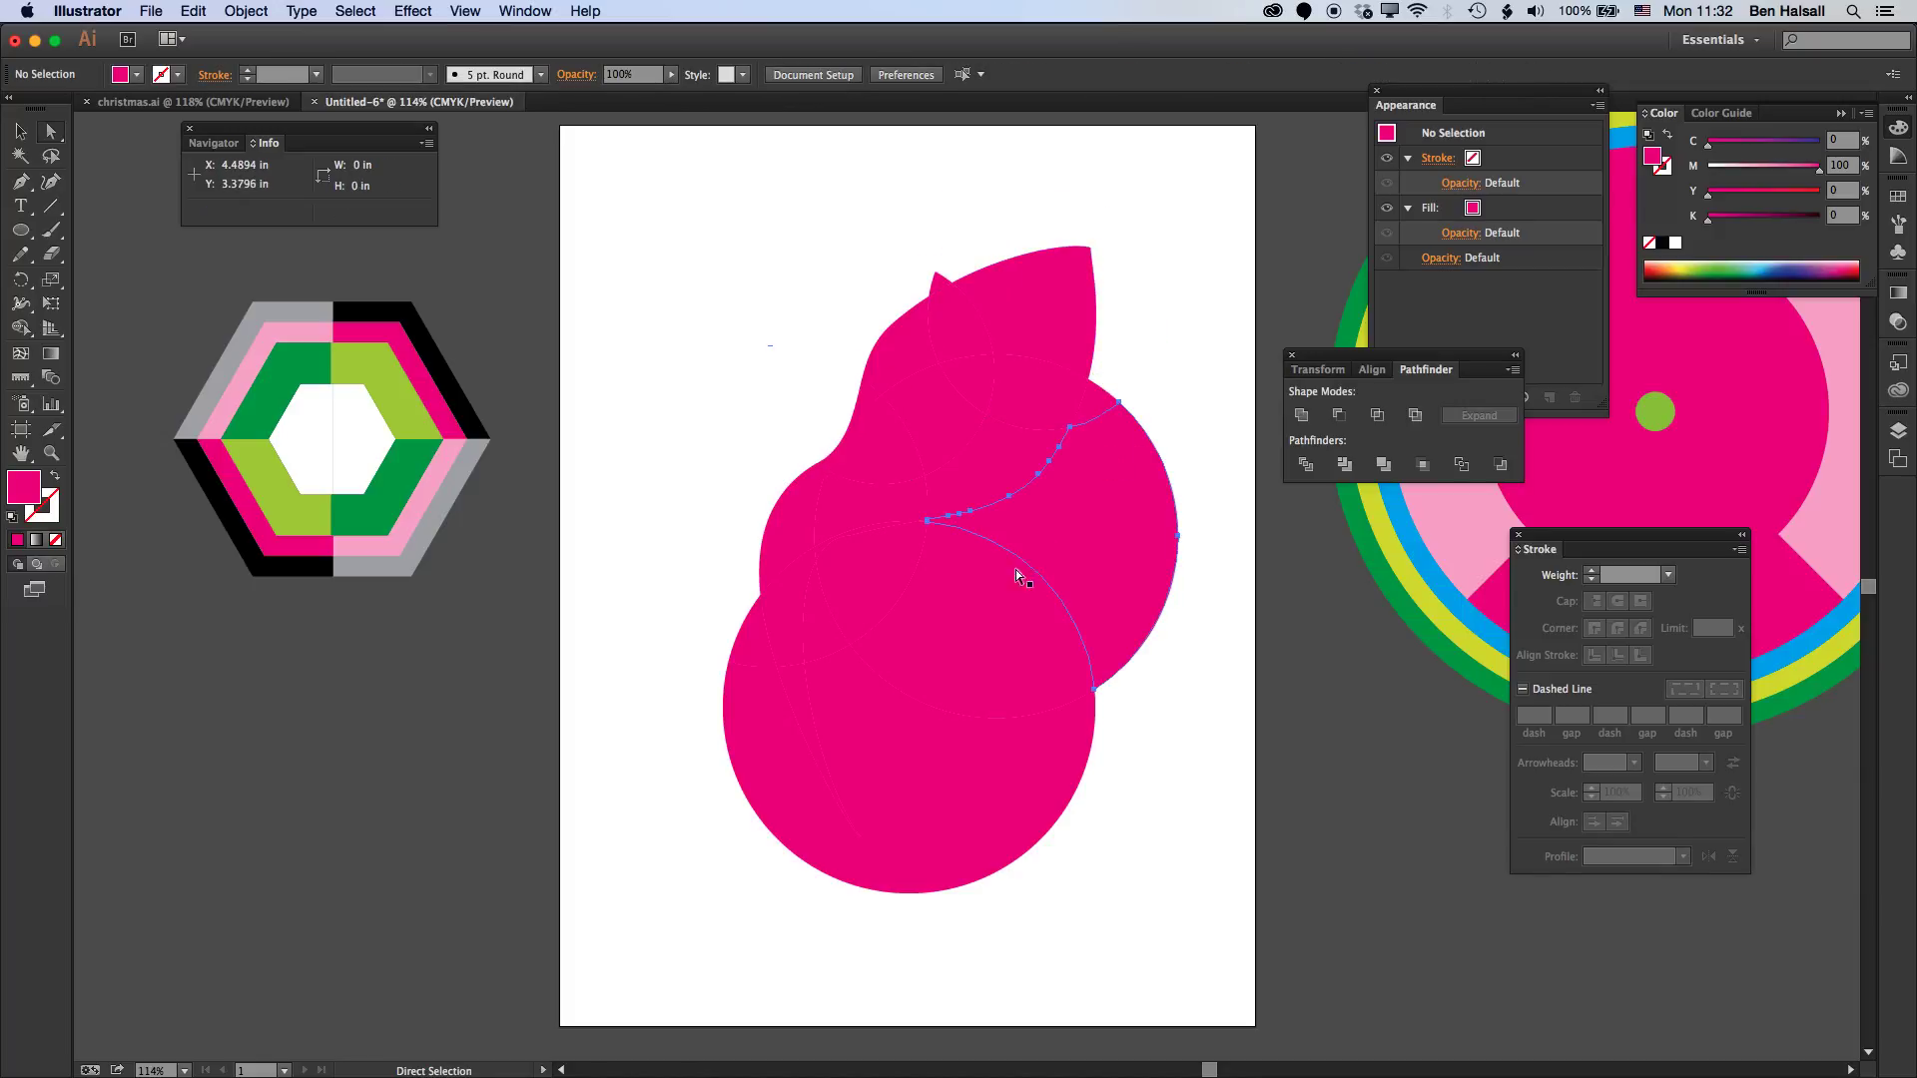
{"action": "left_click", "coordinate": [1104, 459]}
{"action": "key", "text": "Delete"}
{"action": "left_click", "coordinate": [974, 608]}
{"action": "key", "text": "Delete"}
{"action": "left_click", "coordinate": [901, 753]}
{"action": "key", "text": "Delete"}
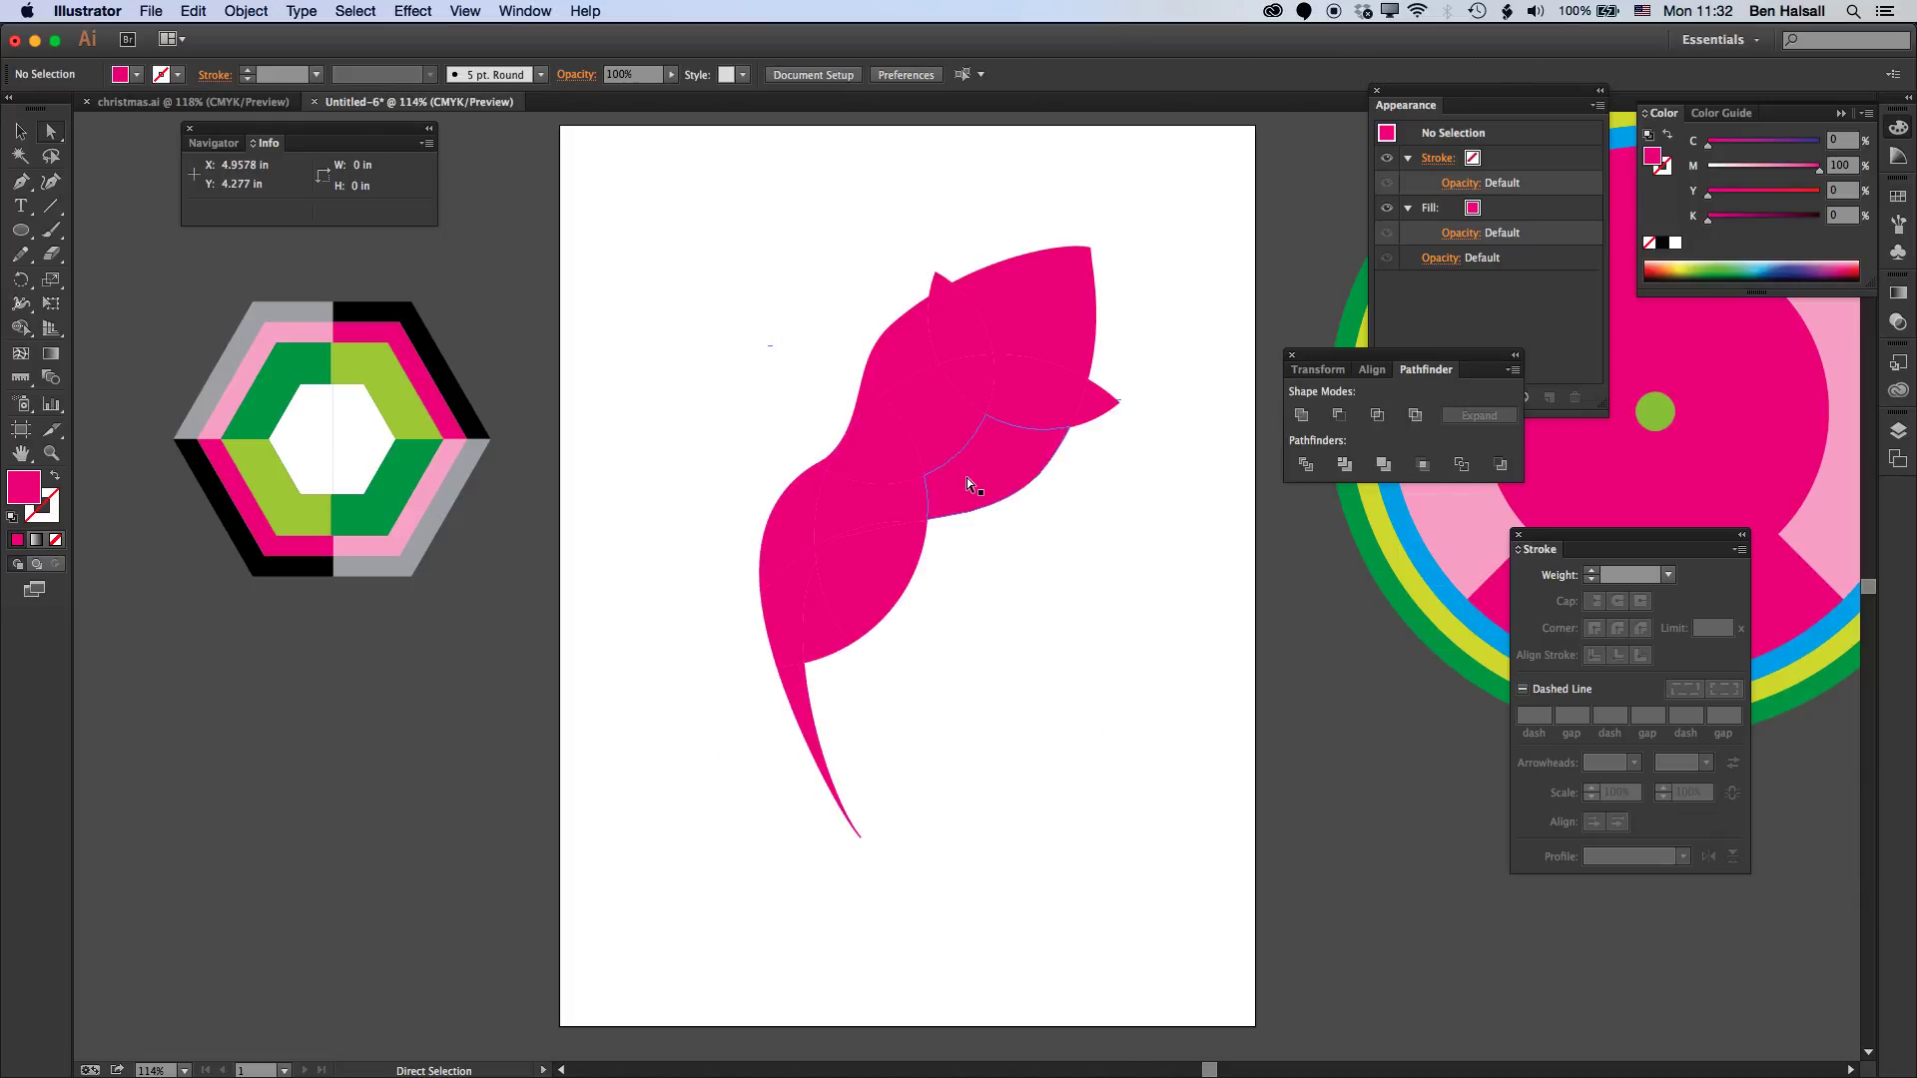
- Delete the lower-left lobe pieces and the thin slivers along the swoosh's lower edge
{"action": "left_click", "coordinate": [890, 579]}
{"action": "key", "text": "Delete"}
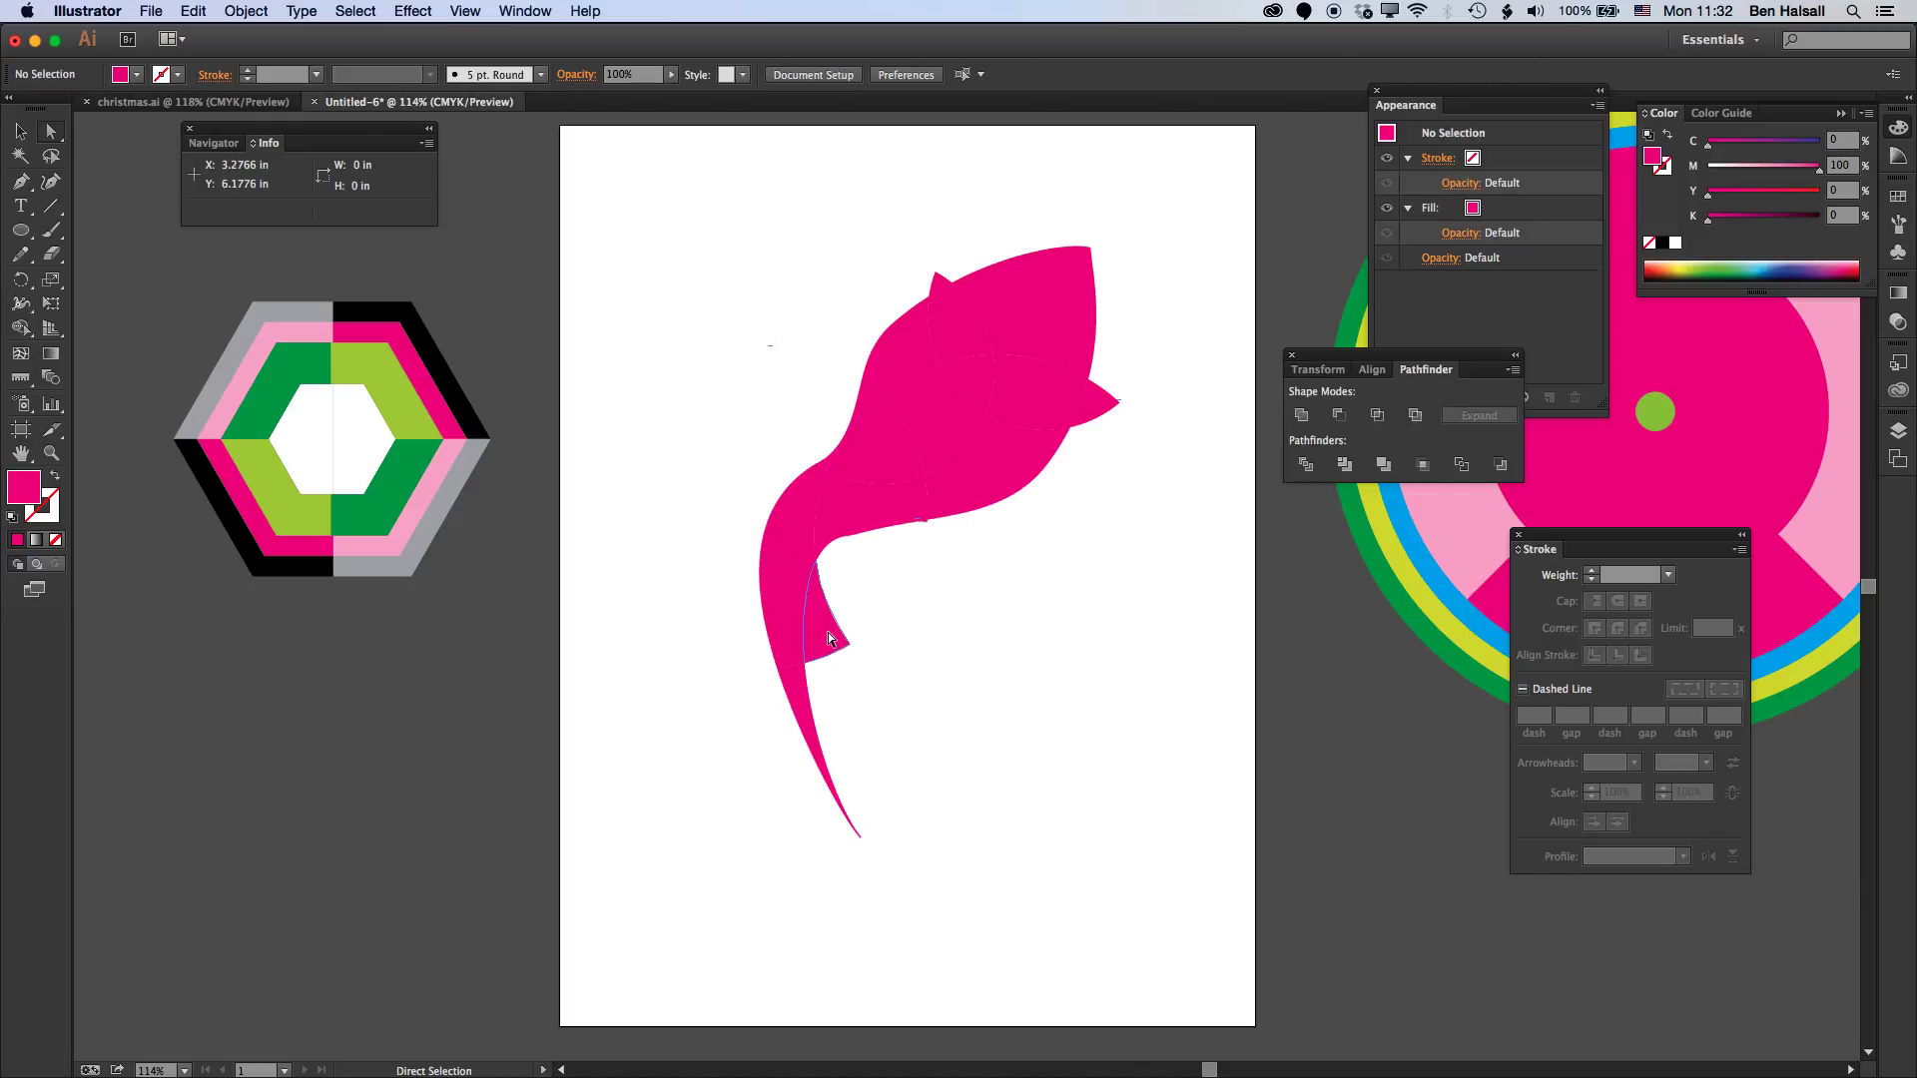
{"action": "left_click", "coordinate": [829, 639]}
{"action": "key", "text": "Delete"}
{"action": "left_click", "coordinate": [879, 531]}
{"action": "key", "text": "Delete"}
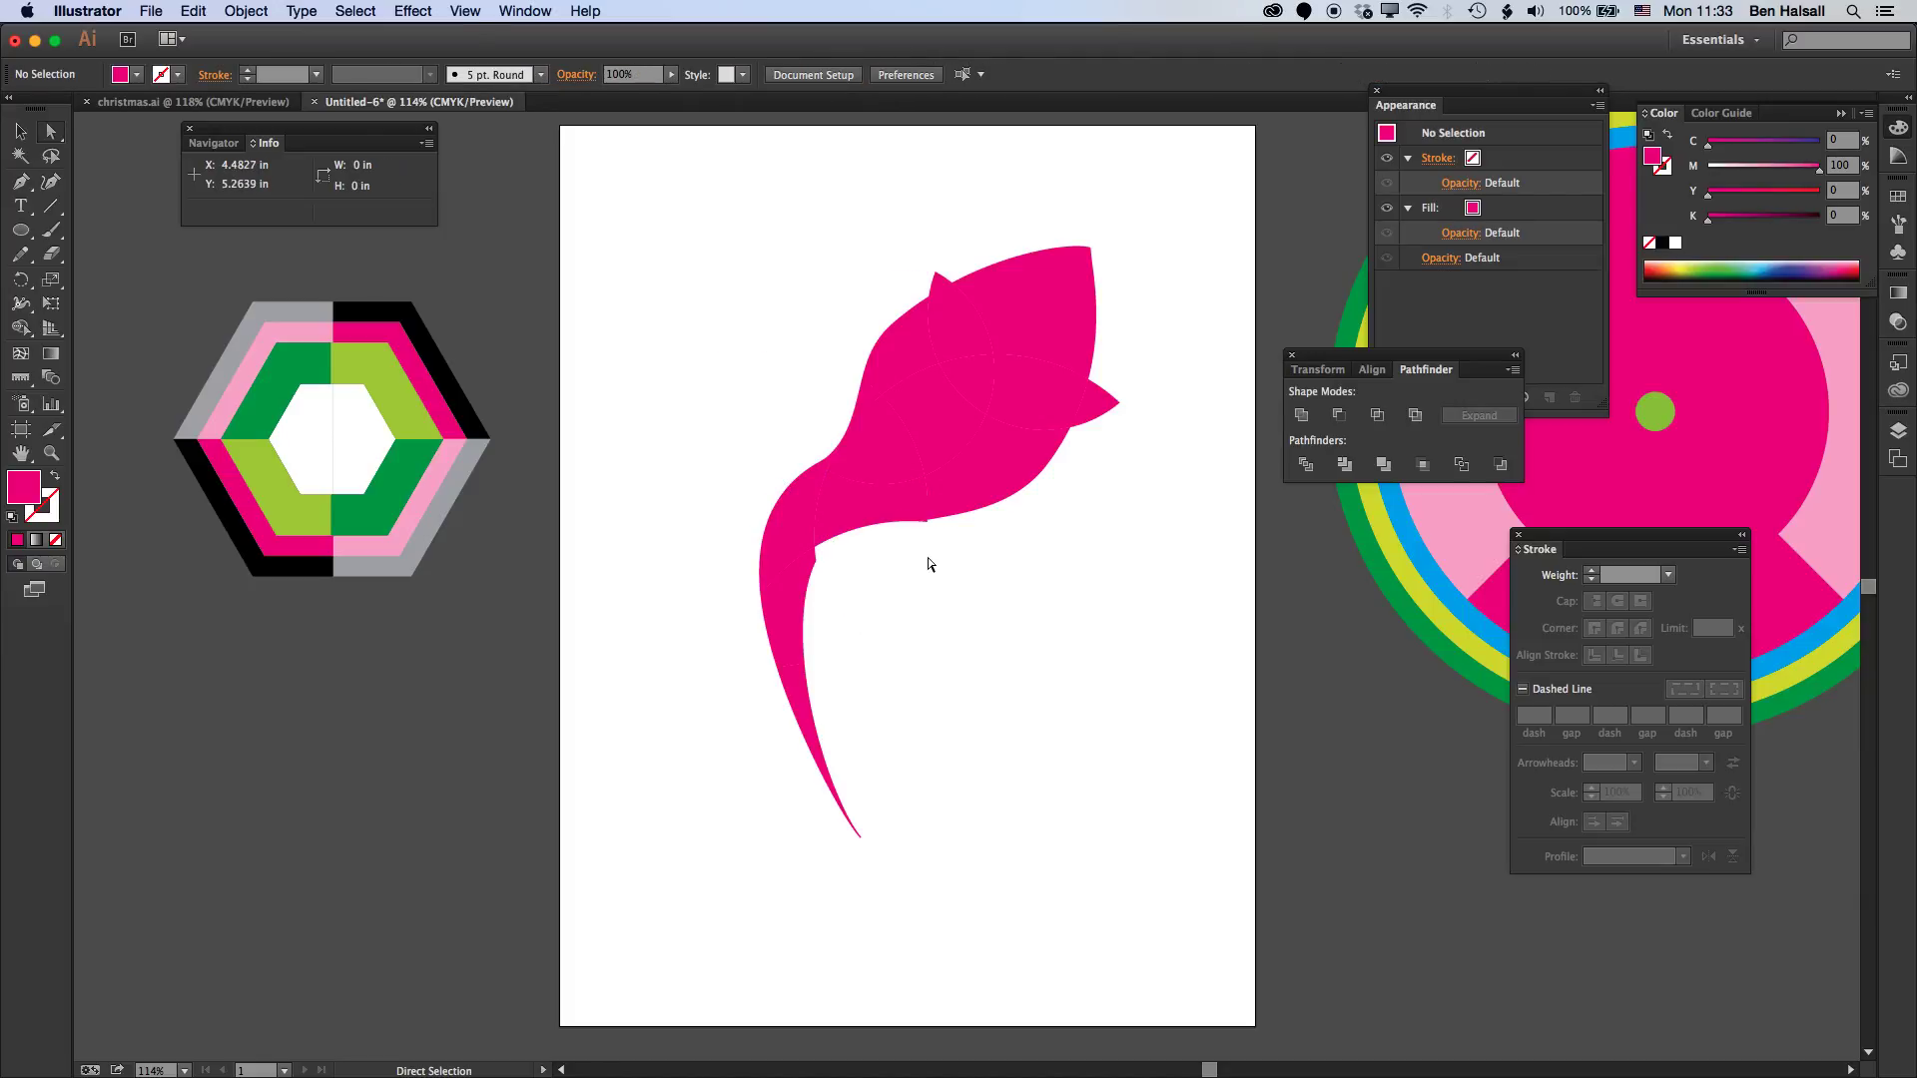
{"action": "left_click", "coordinate": [929, 569]}
{"action": "key", "text": "Delete"}
{"action": "left_click", "coordinate": [931, 529]}
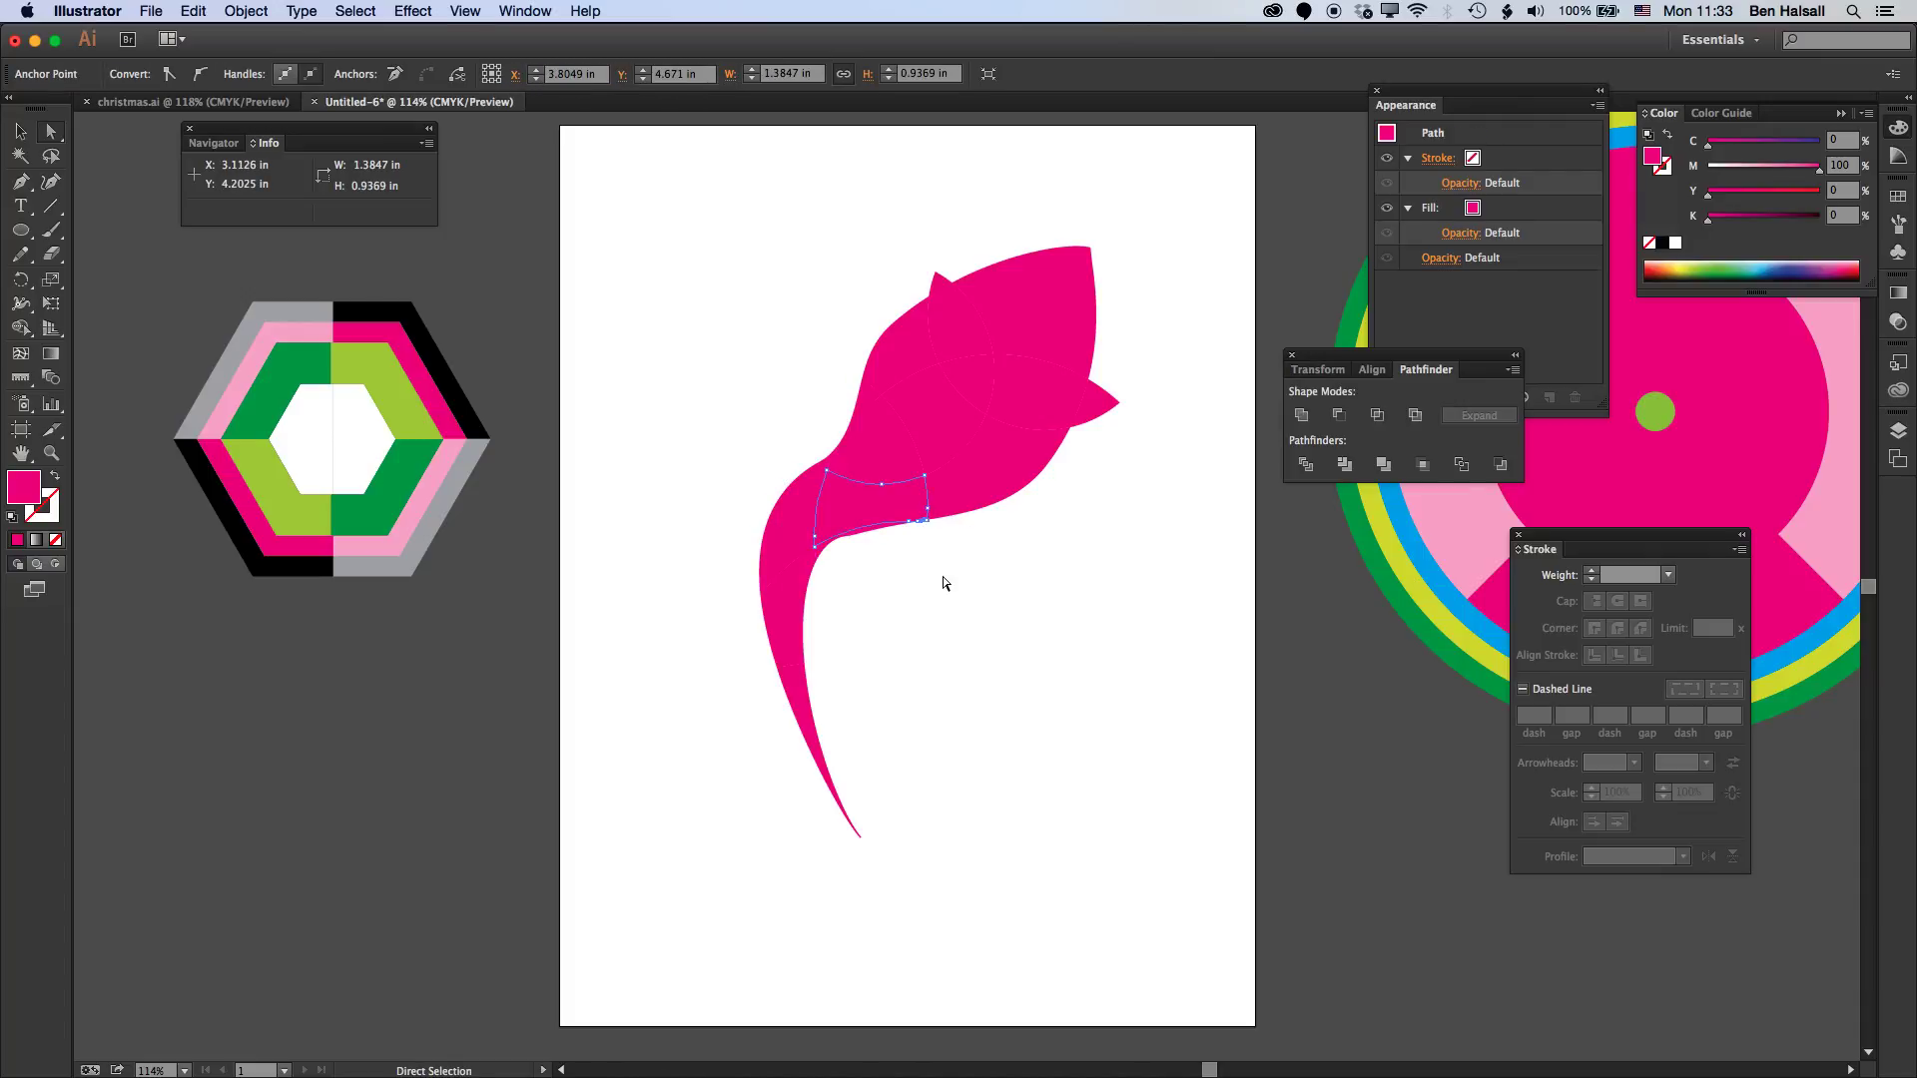
{"action": "left_click", "coordinate": [945, 584]}
- Zoom in to delete the stray spike, then reselect the whole divided swoosh
{"action": "key", "text": "super+equal"}
{"action": "key", "text": "super+equal"}
{"action": "key", "text": "super+equal"}
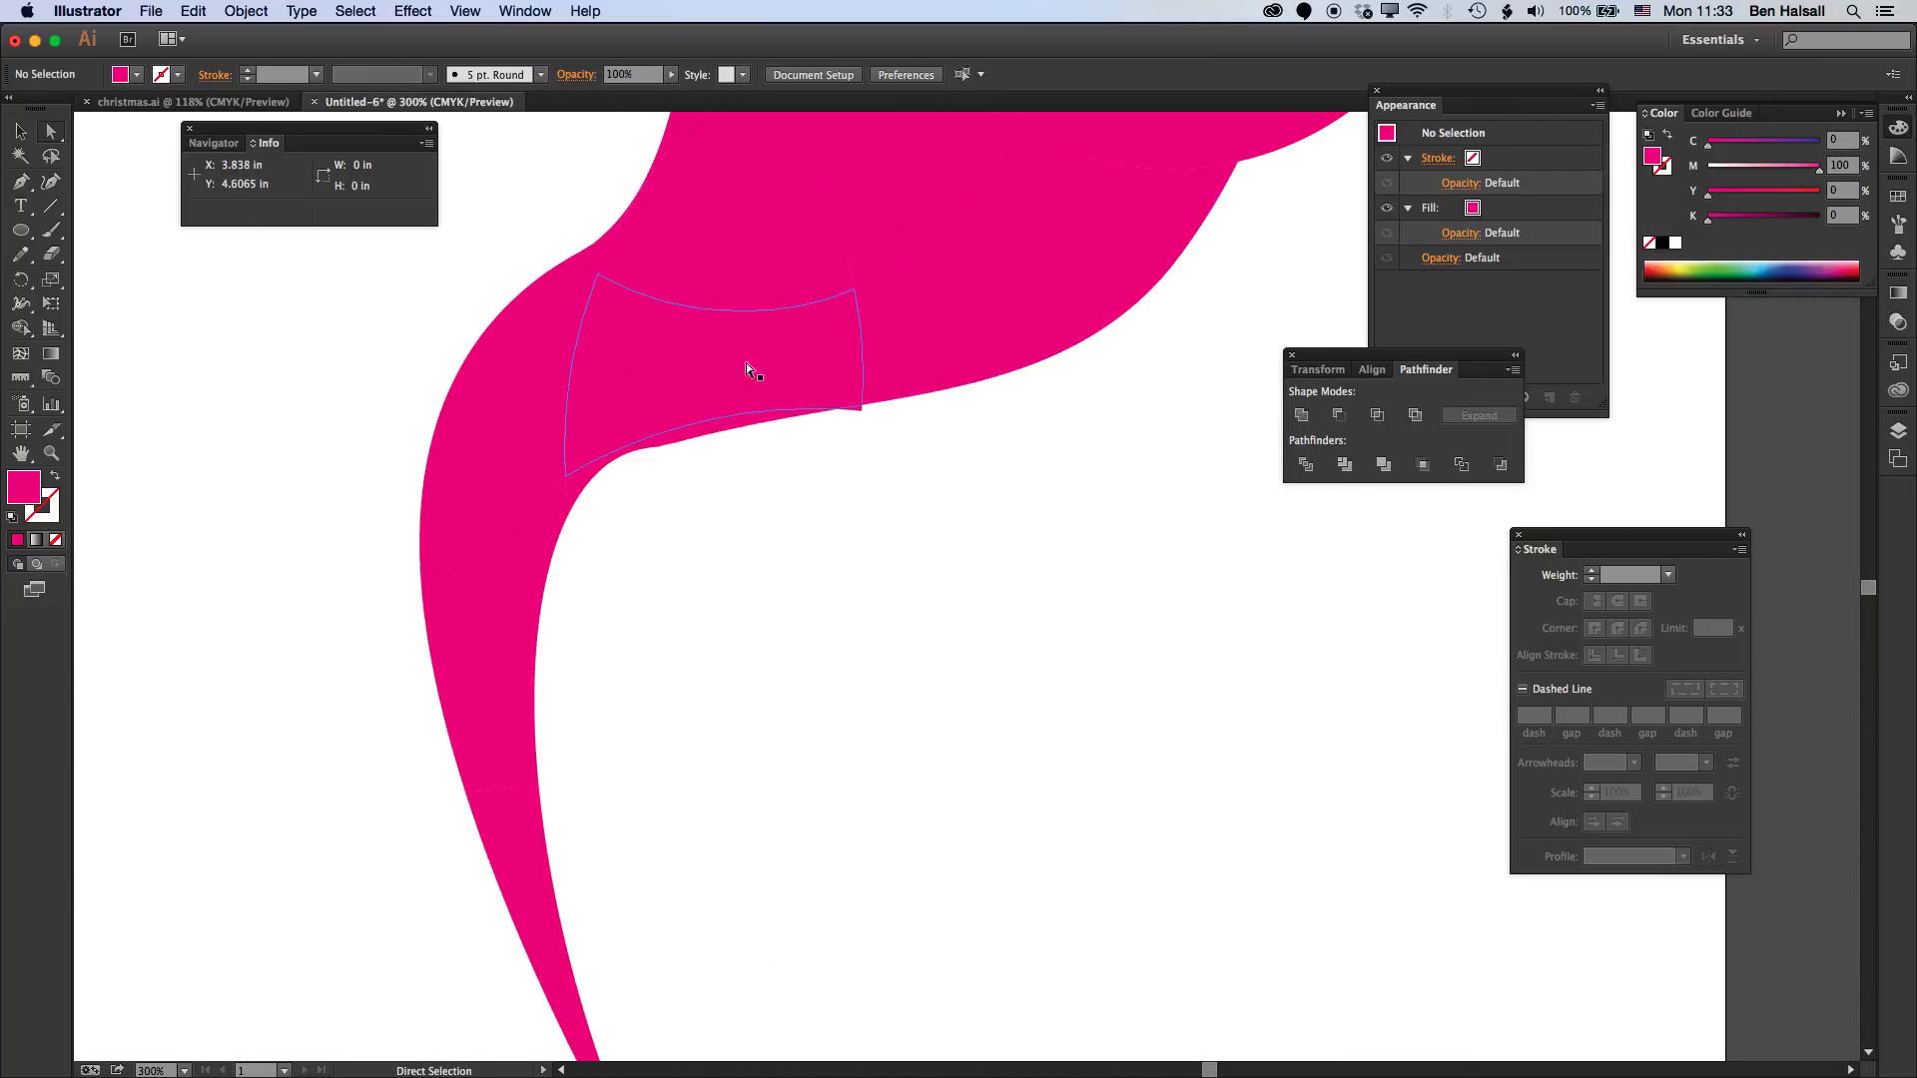
{"action": "left_click", "coordinate": [859, 418]}
{"action": "left_click", "coordinate": [850, 501]}
{"action": "left_click_drag", "start_coordinate": [1049, 432], "coordinate": [650, 831]}
{"action": "left_click", "coordinate": [946, 494]}
{"action": "key", "text": "Delete"}
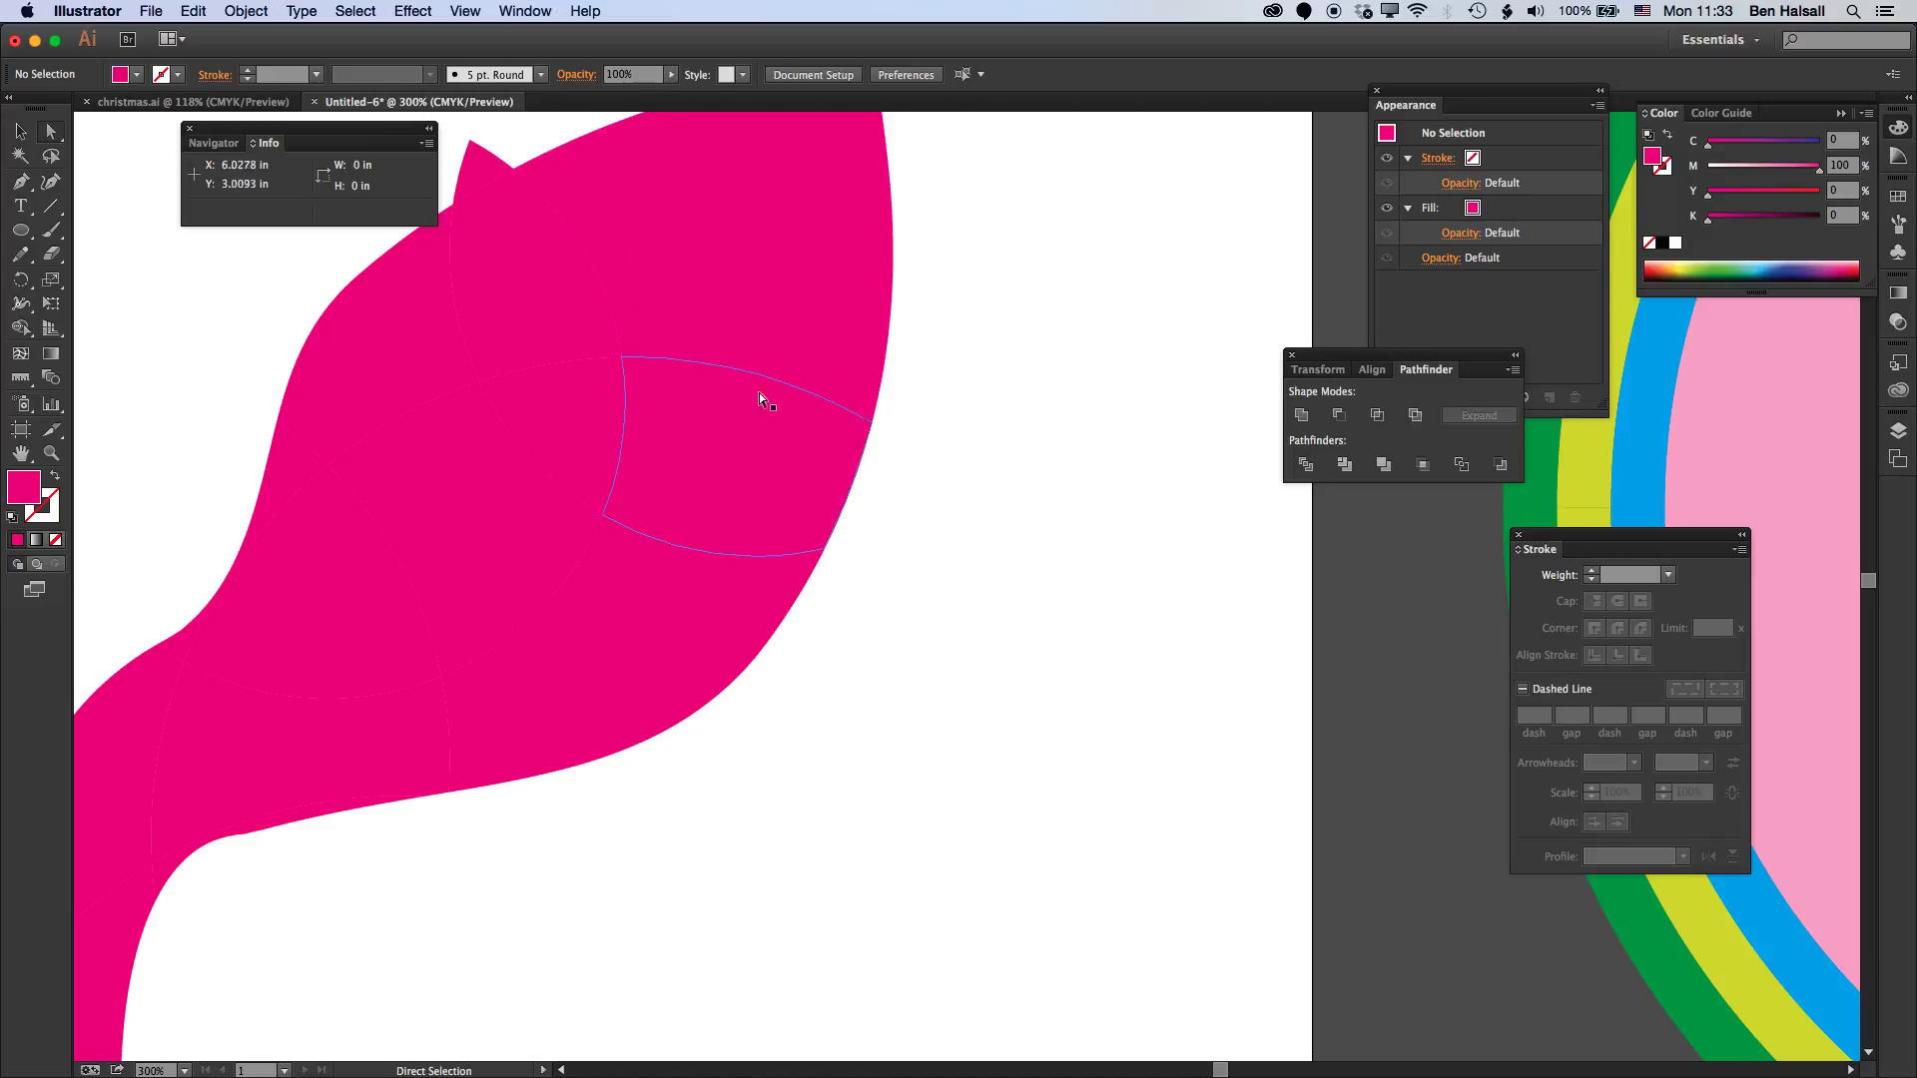
{"action": "left_click", "coordinate": [513, 178]}
{"action": "key", "text": "ctrl+minus"}
{"action": "key", "text": "ctrl+minus"}
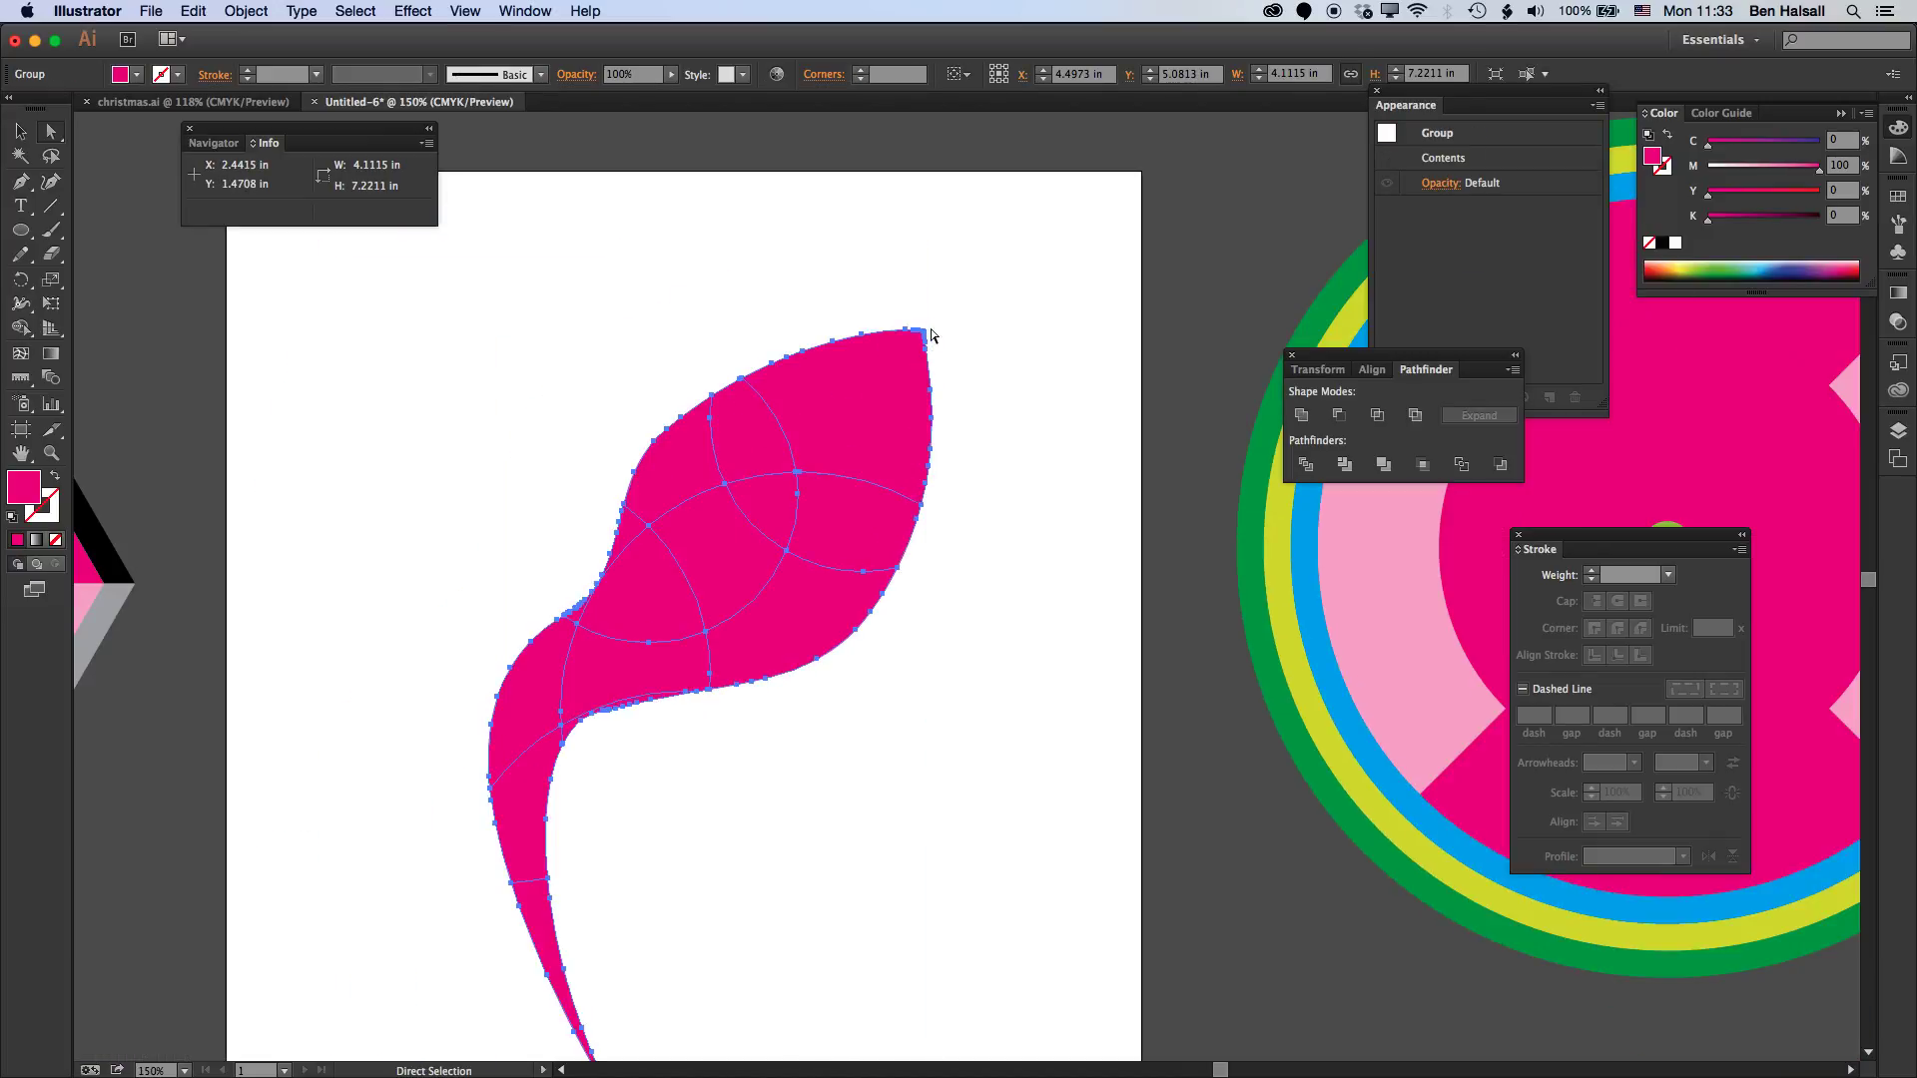
- Colour the top-left piece green, a middle piece red, the tip orange and the next piece a second green
{"action": "left_click", "coordinate": [673, 446]}
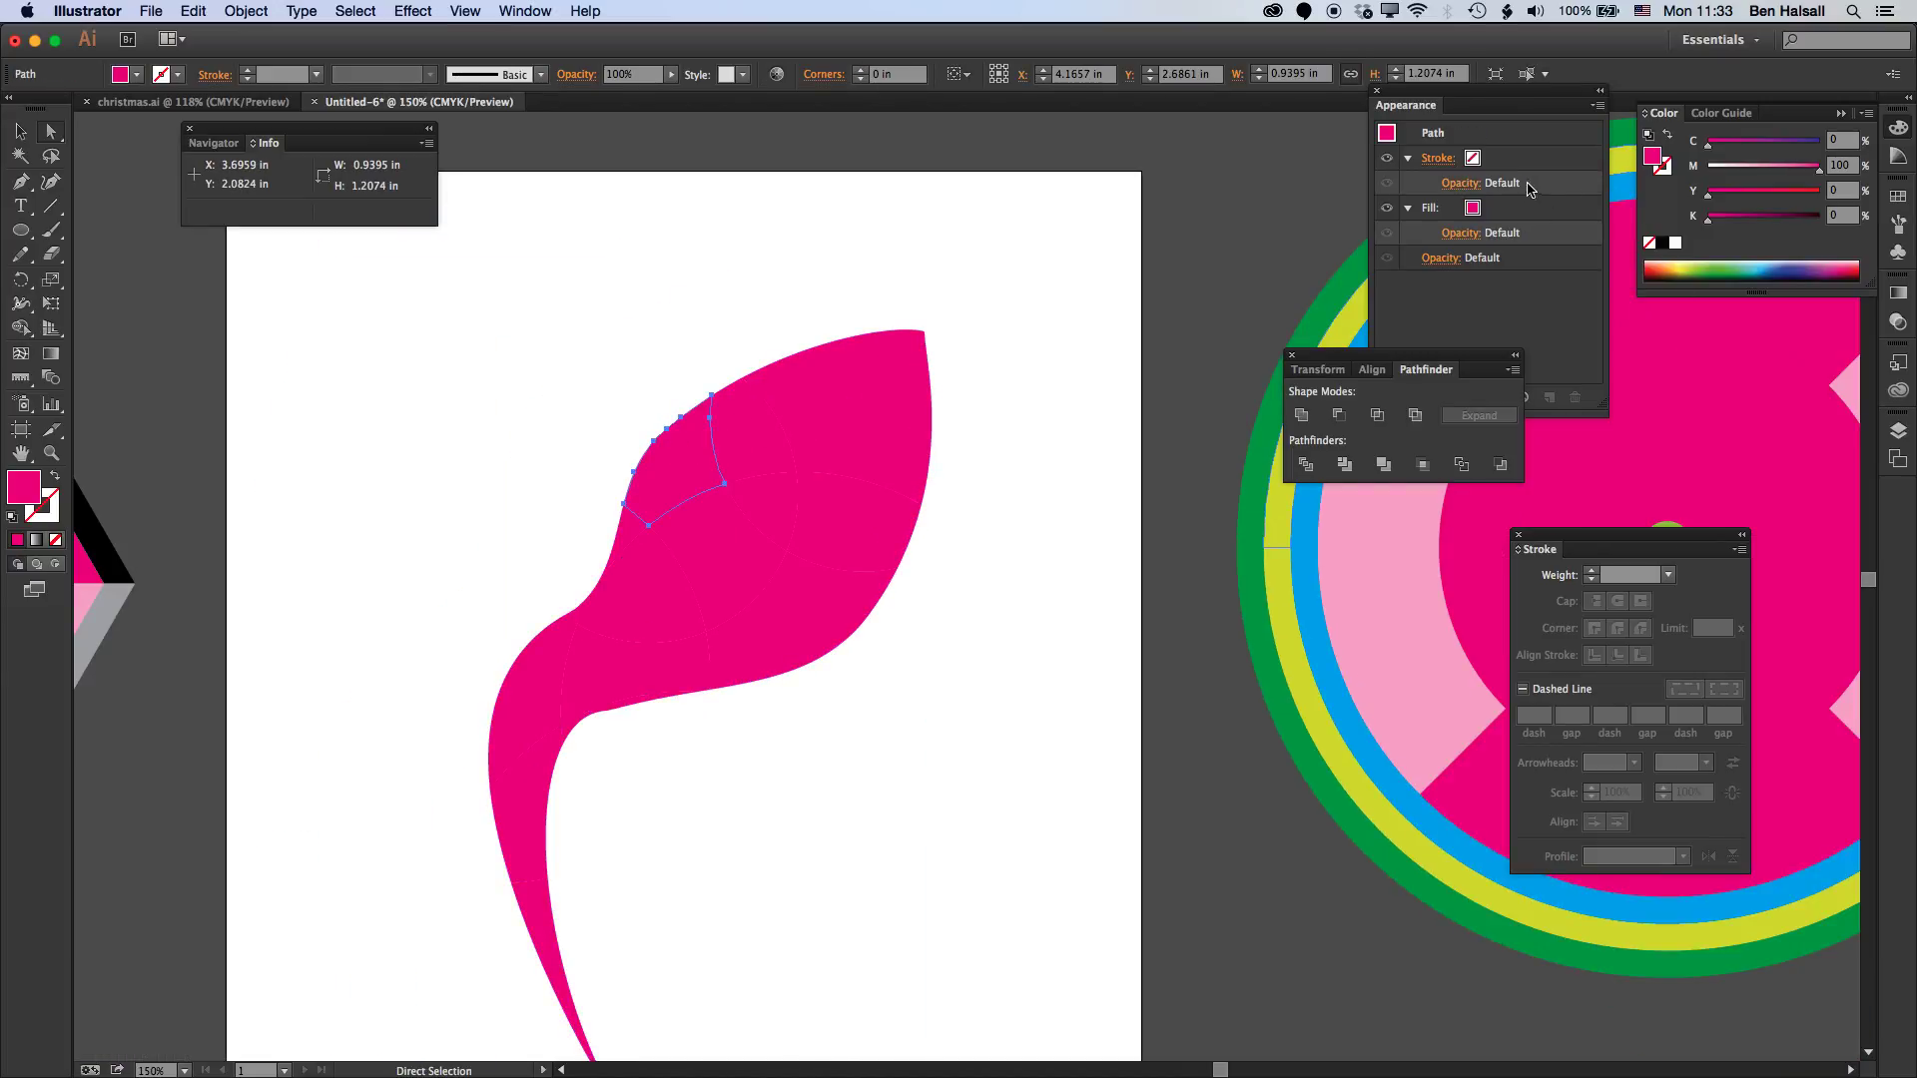
{"action": "left_click", "coordinate": [1898, 196]}
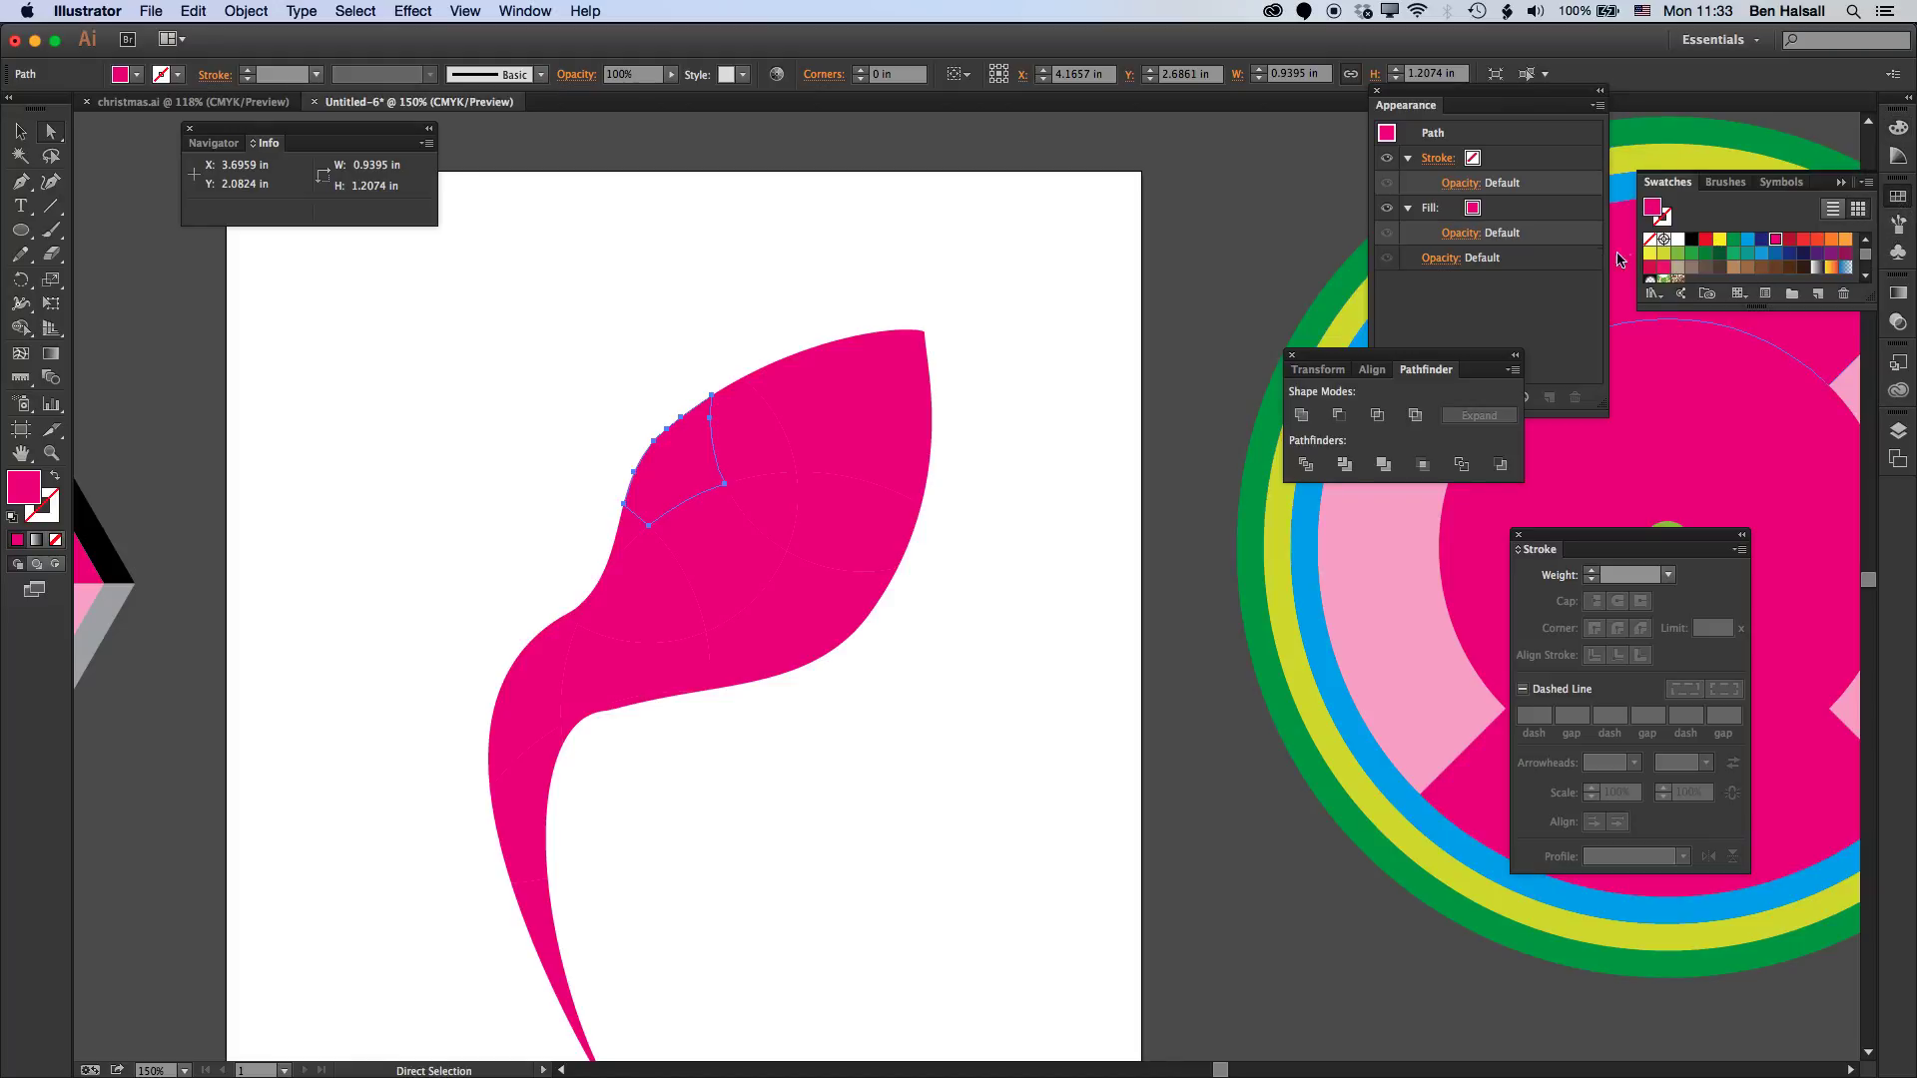
{"action": "left_click", "coordinate": [1692, 253]}
{"action": "left_click", "coordinate": [878, 543]}
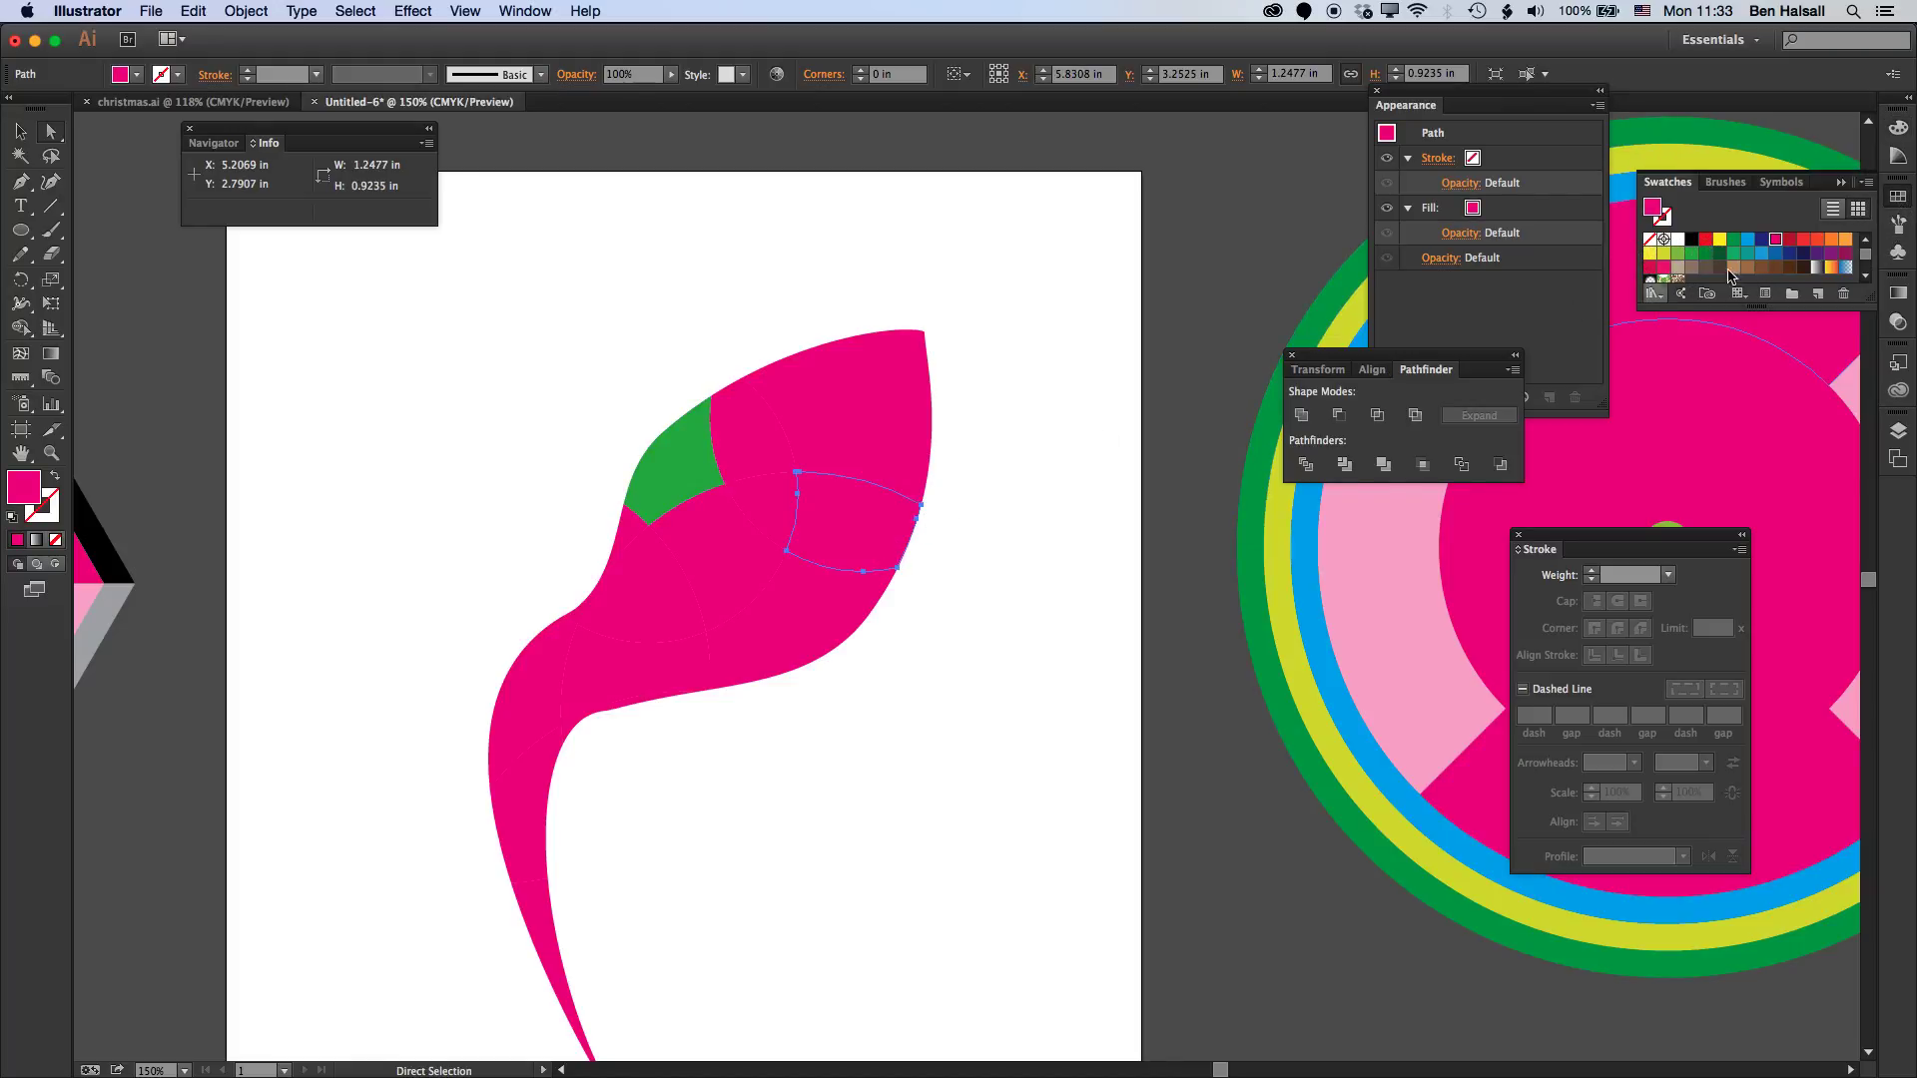
{"action": "left_click", "coordinate": [1804, 239]}
{"action": "left_click", "coordinate": [909, 415]}
{"action": "left_click", "coordinate": [1831, 240]}
{"action": "left_click", "coordinate": [753, 449]}
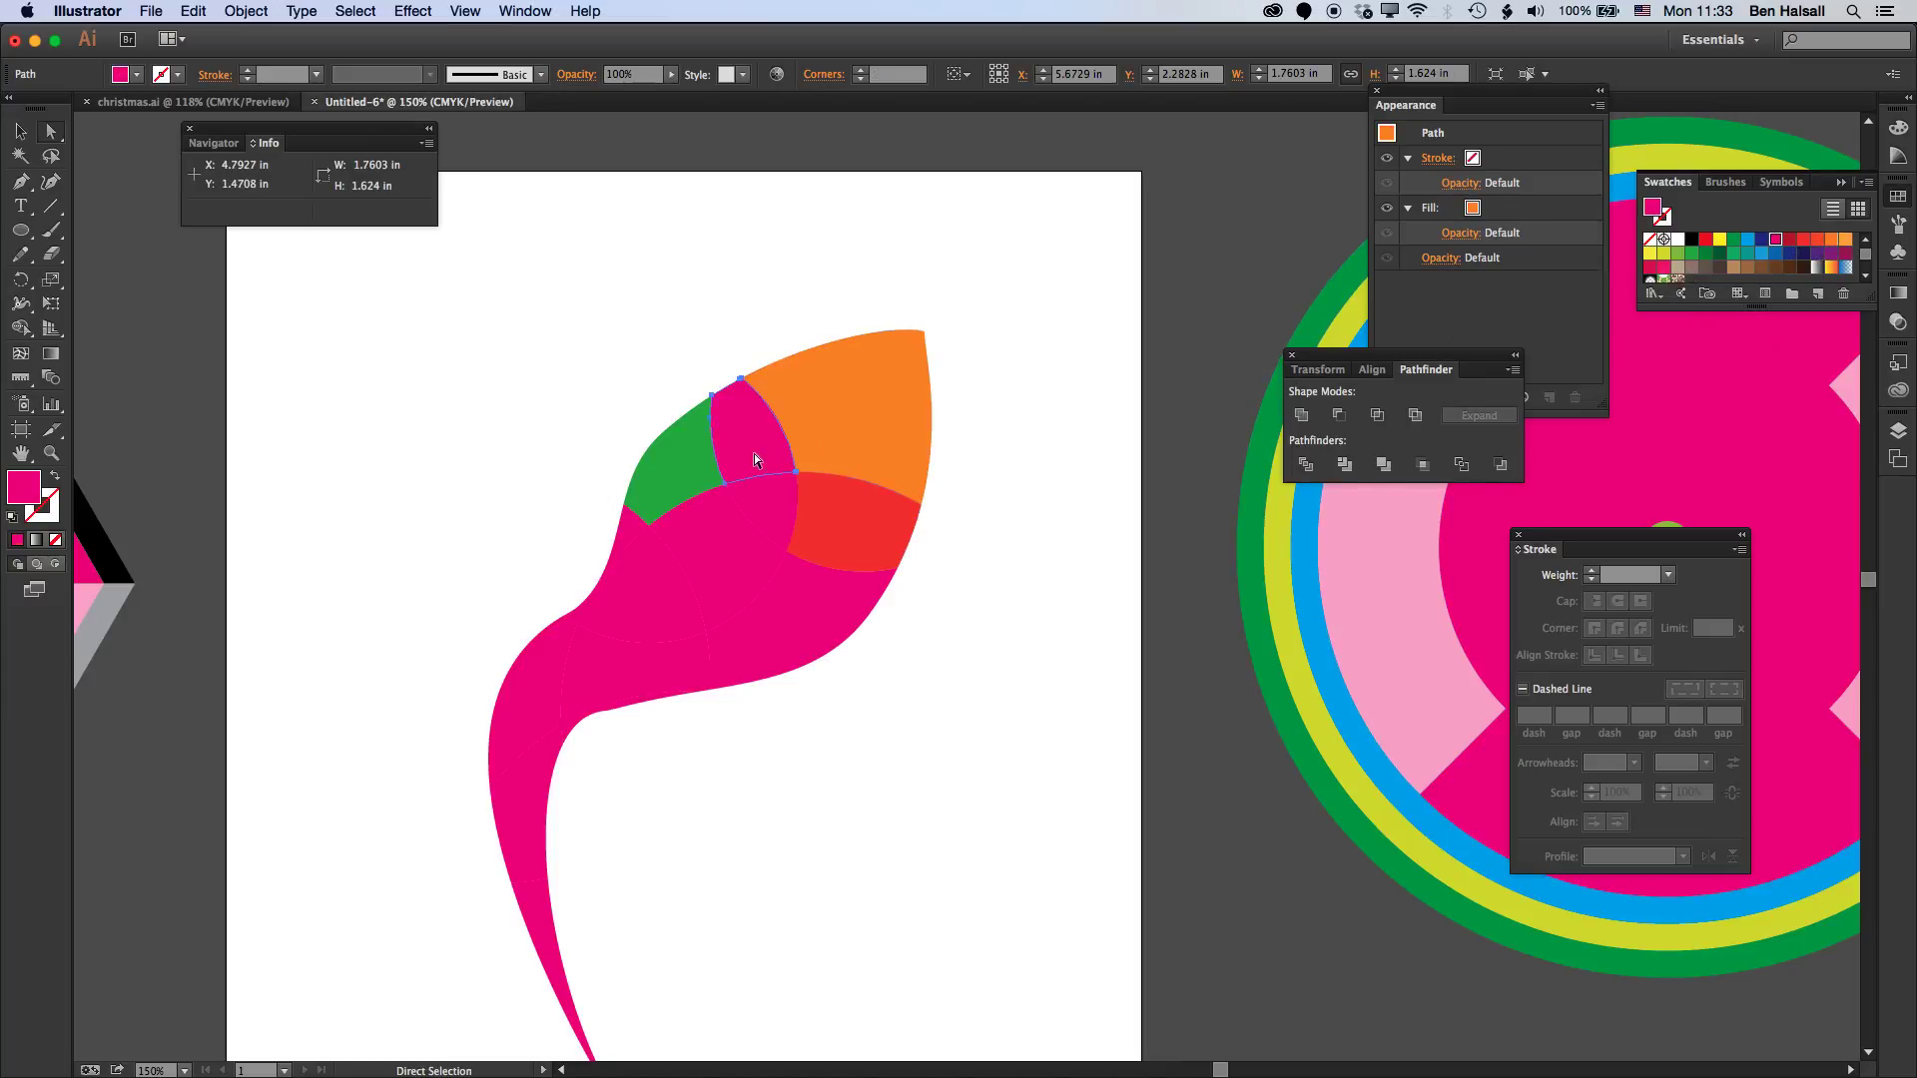
{"action": "left_click", "coordinate": [1734, 252]}
- Fill the lower piece light green, the central piece purple, then crimson, a blue sliver and orange-red
{"action": "left_click", "coordinate": [829, 607]}
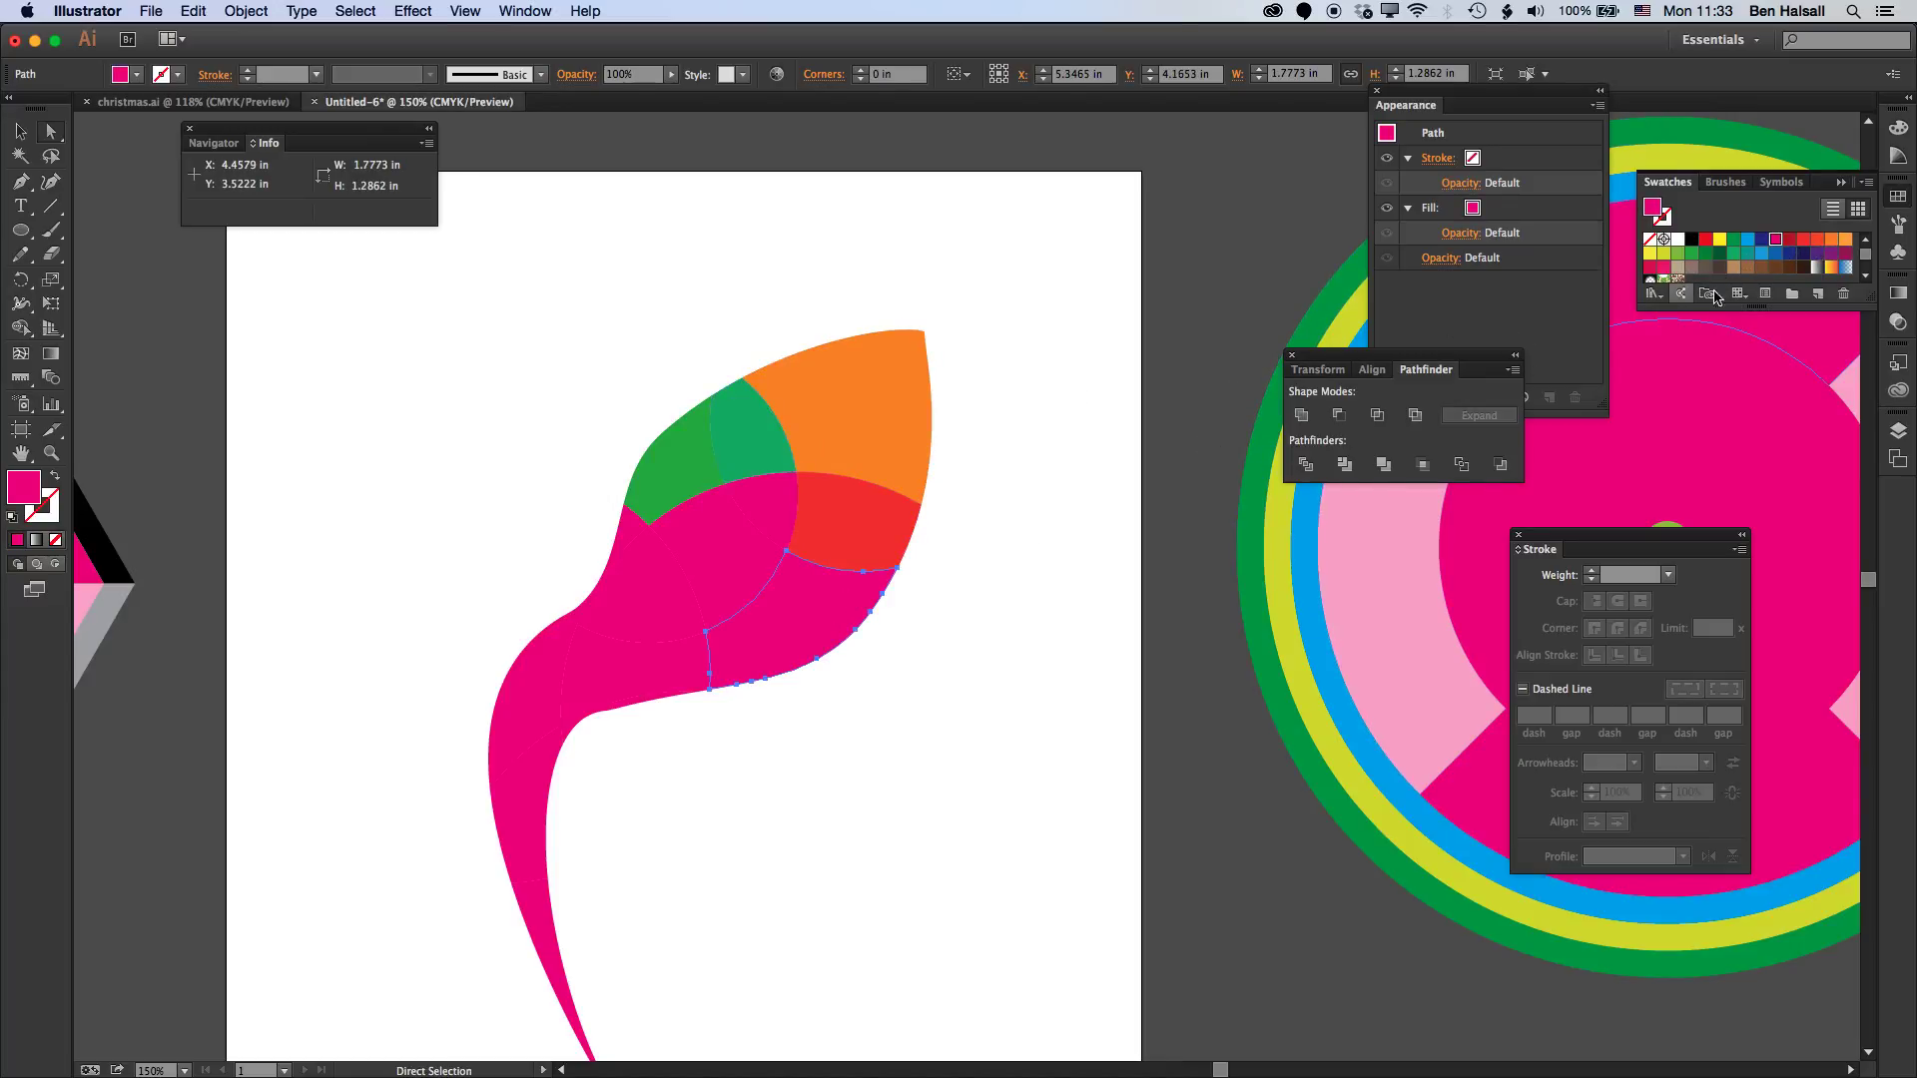
{"action": "left_click", "coordinate": [1677, 252]}
{"action": "left_click", "coordinate": [733, 549]}
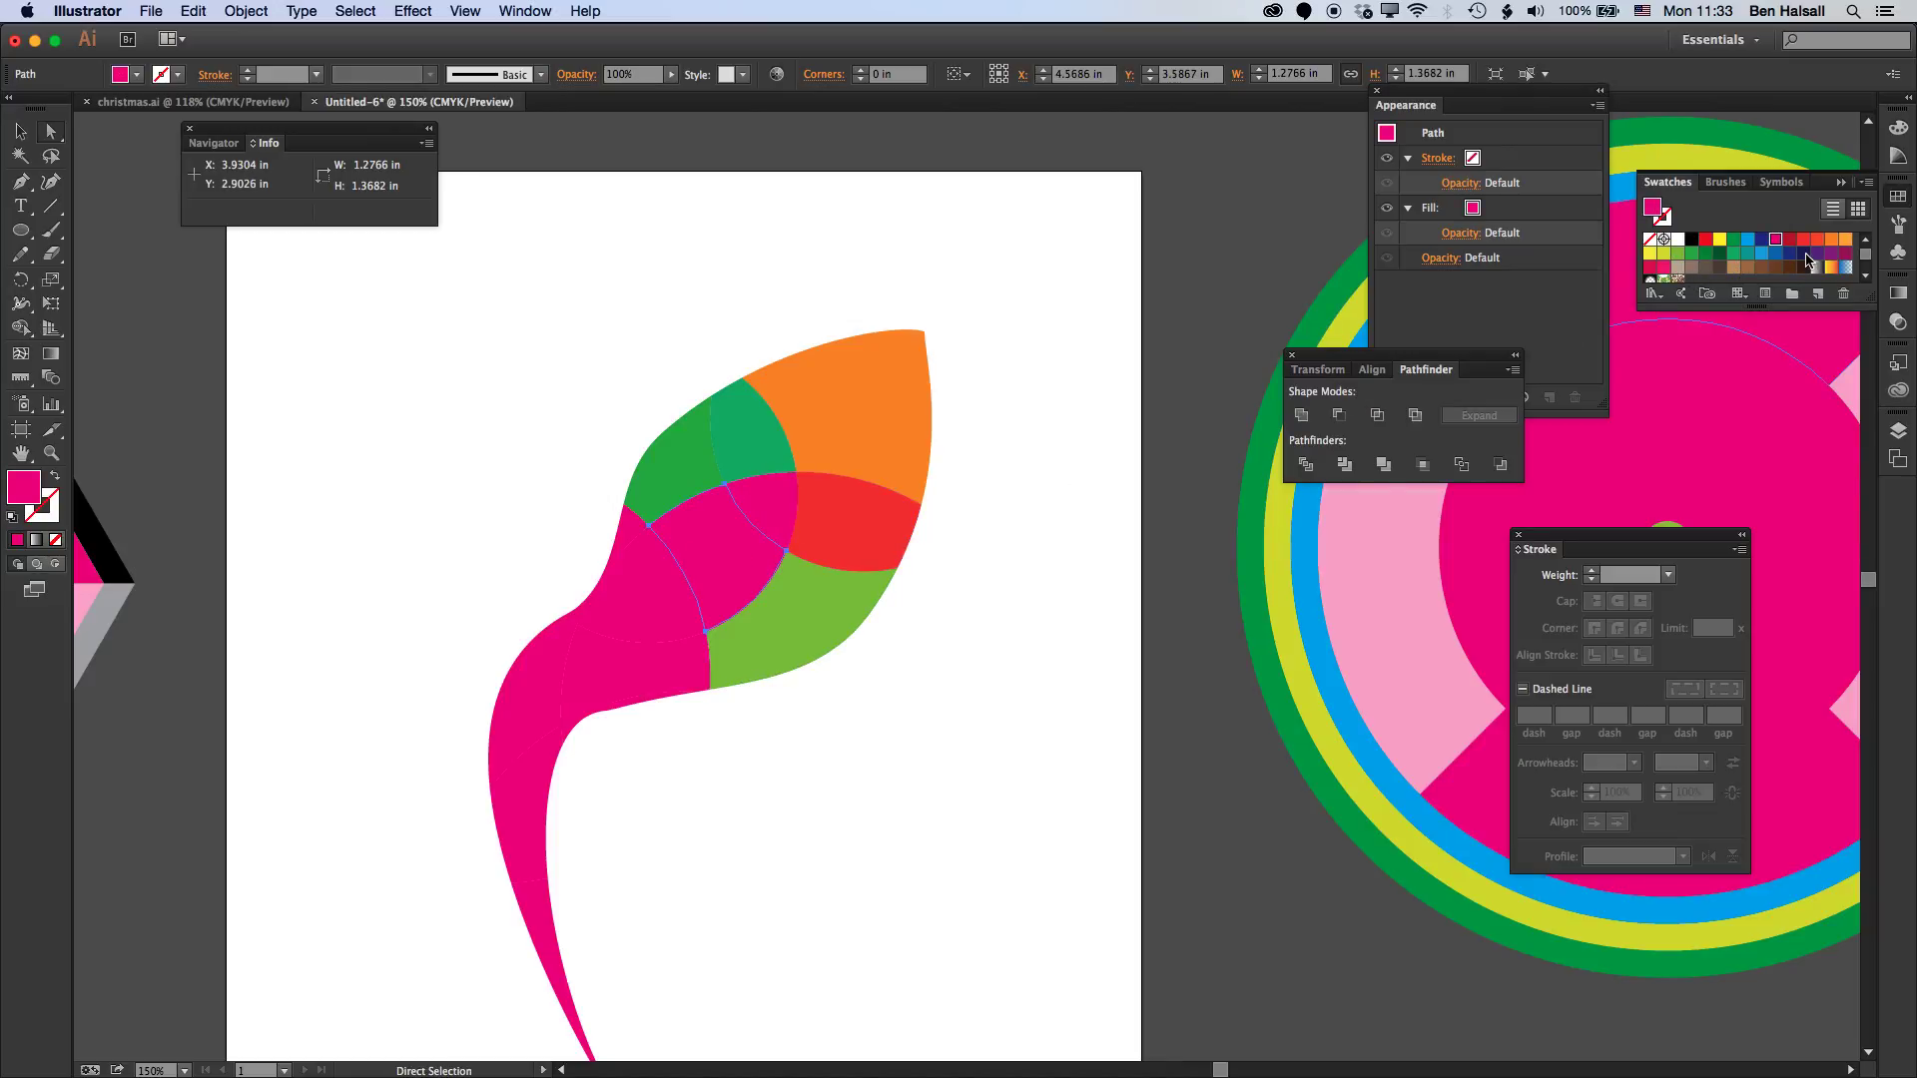
{"action": "left_click", "coordinate": [1817, 252]}
{"action": "left_click", "coordinate": [621, 597]}
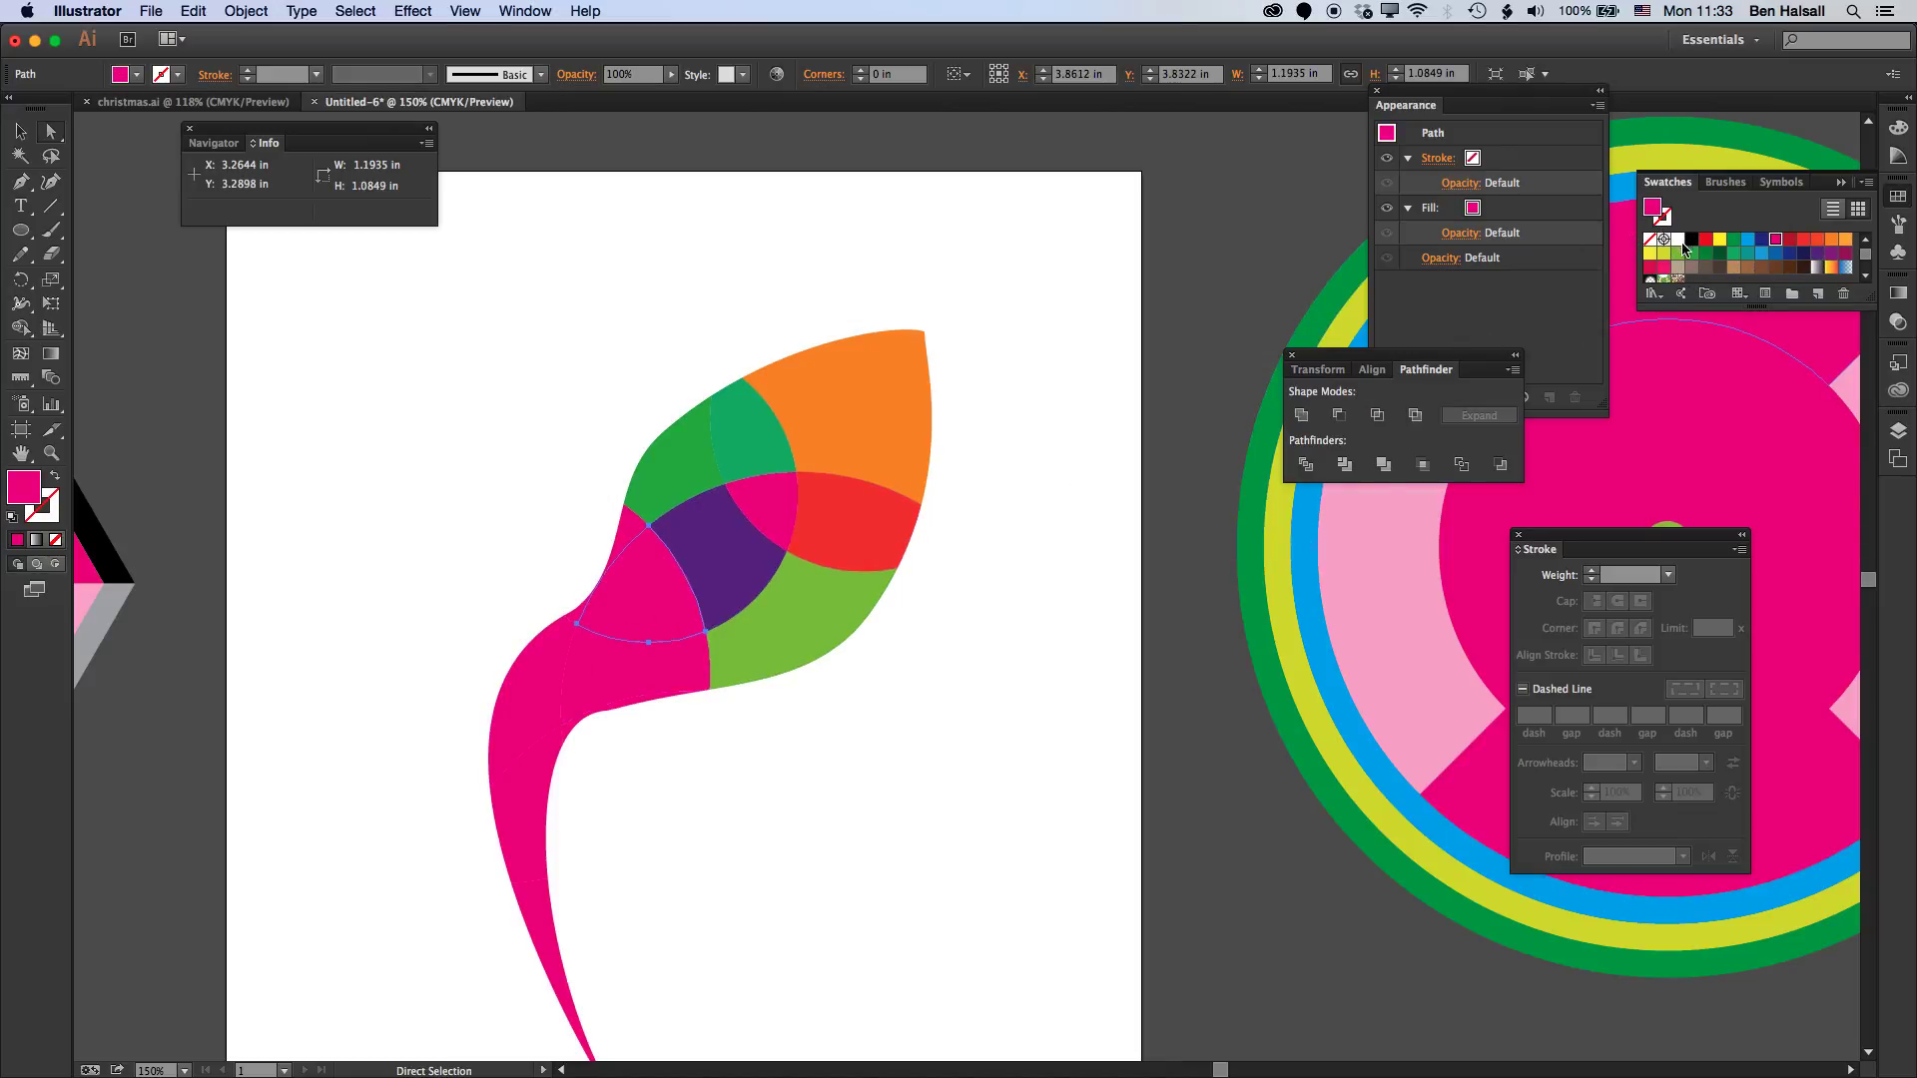
{"action": "left_click", "coordinate": [1649, 267]}
{"action": "left_click", "coordinate": [633, 542]}
{"action": "left_click", "coordinate": [1747, 240]}
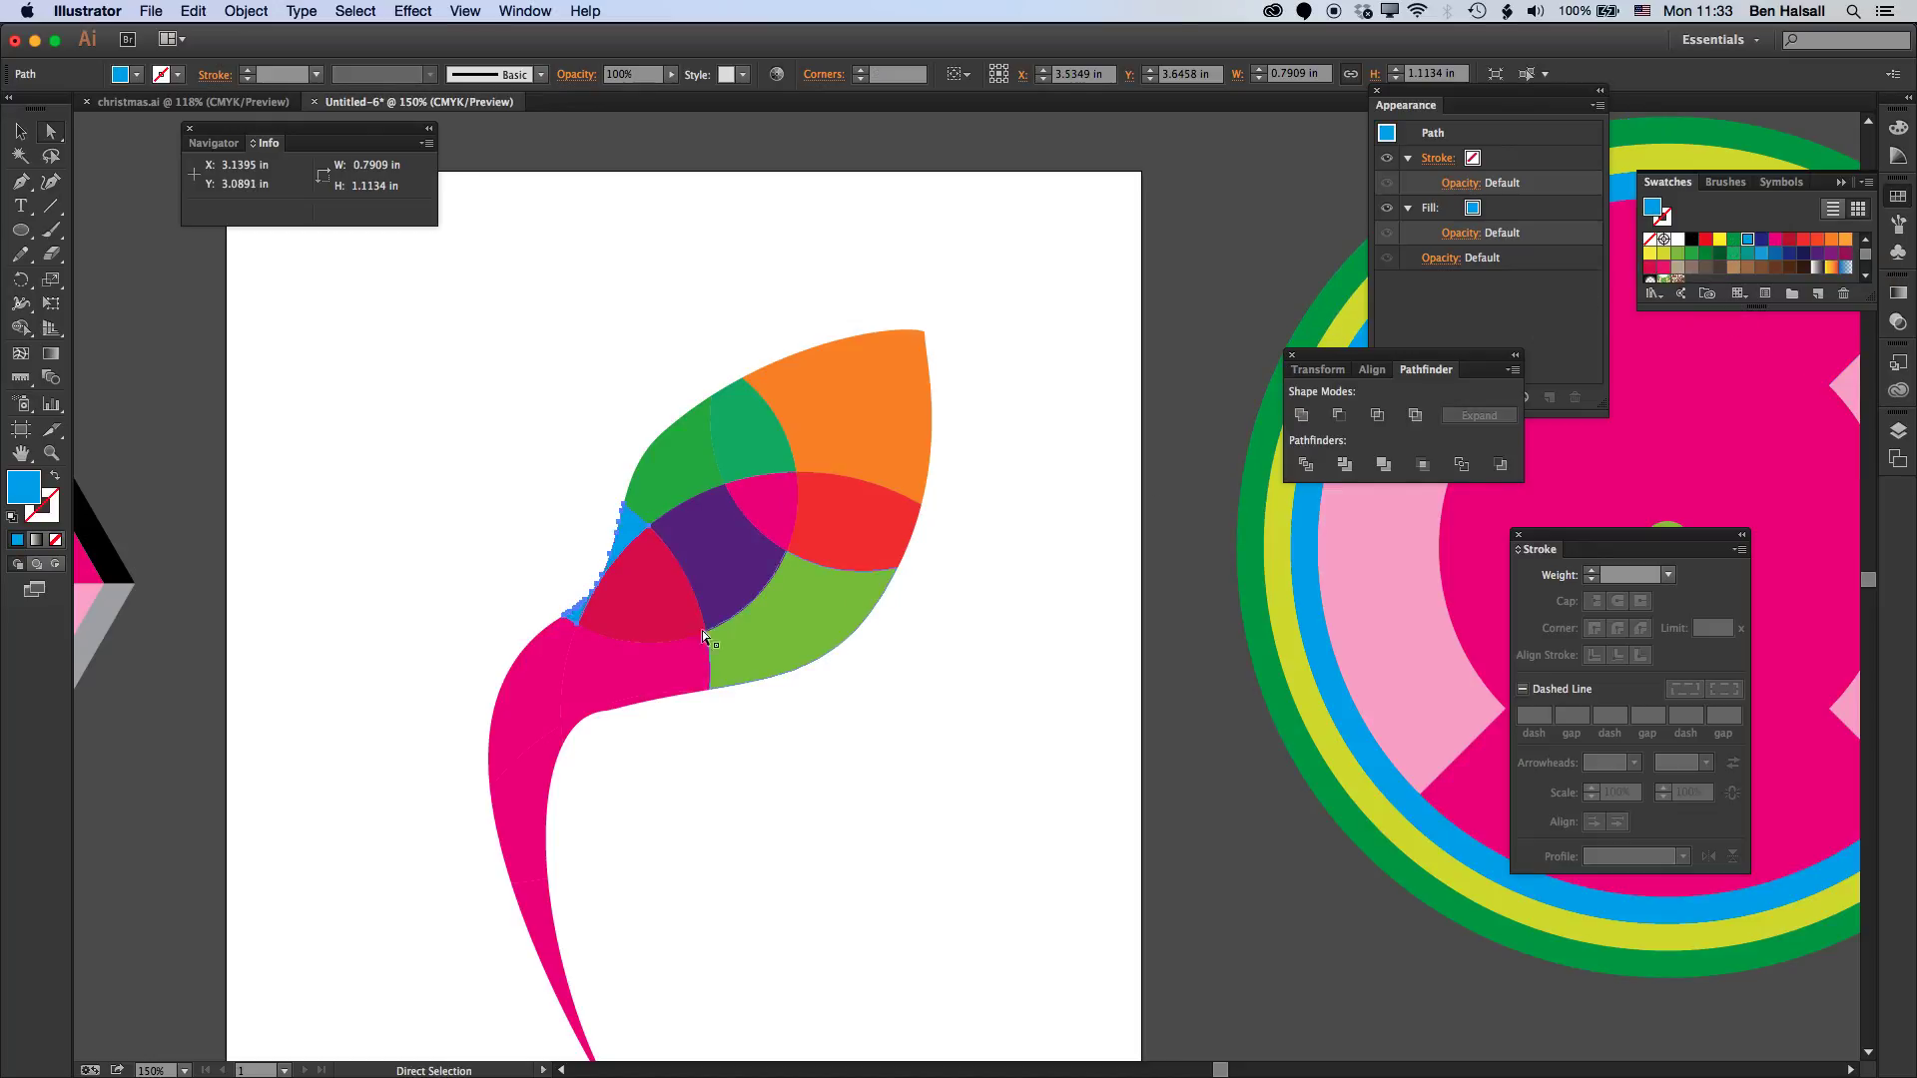
{"action": "left_click", "coordinate": [655, 674]}
{"action": "left_click", "coordinate": [1817, 240]}
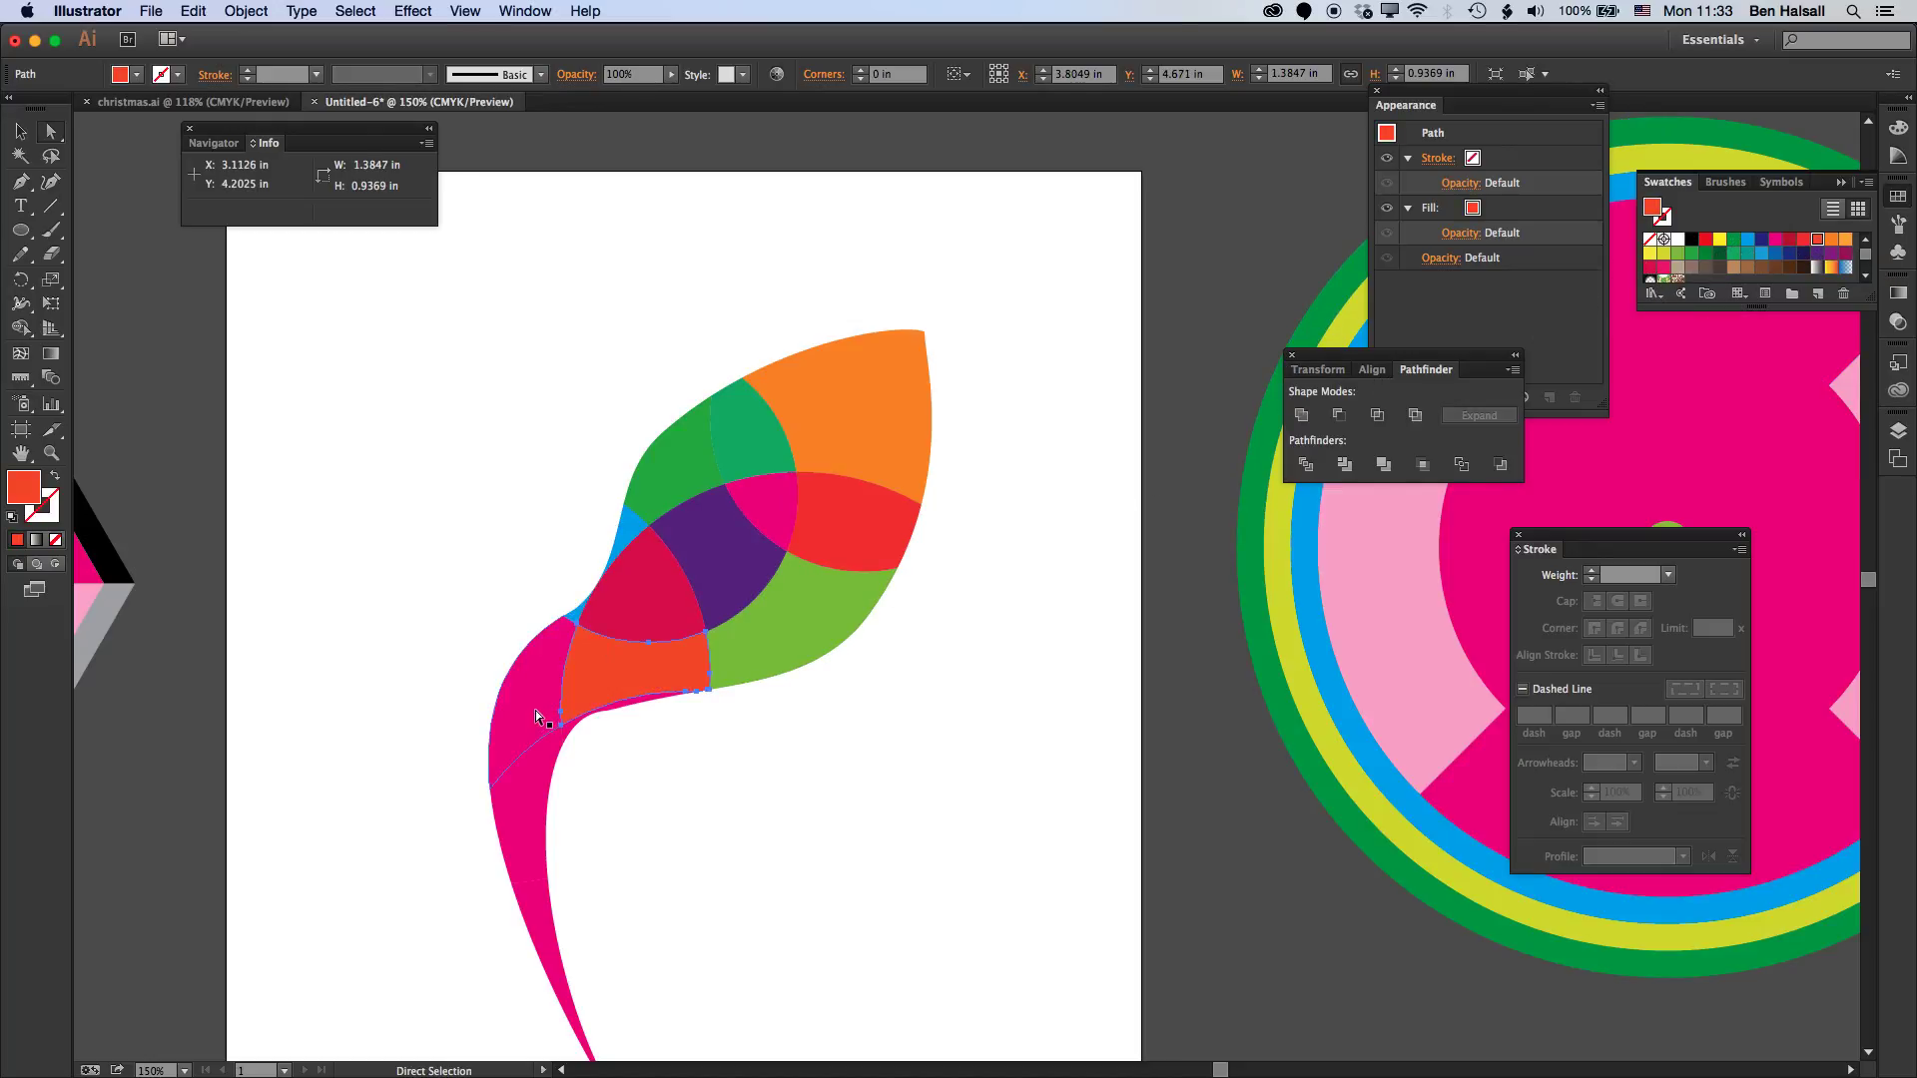
- Colour the stem pieces orange, dark green and green, its sliver blue, then deselect
{"action": "left_click", "coordinate": [535, 710]}
{"action": "left_click", "coordinate": [1832, 240]}
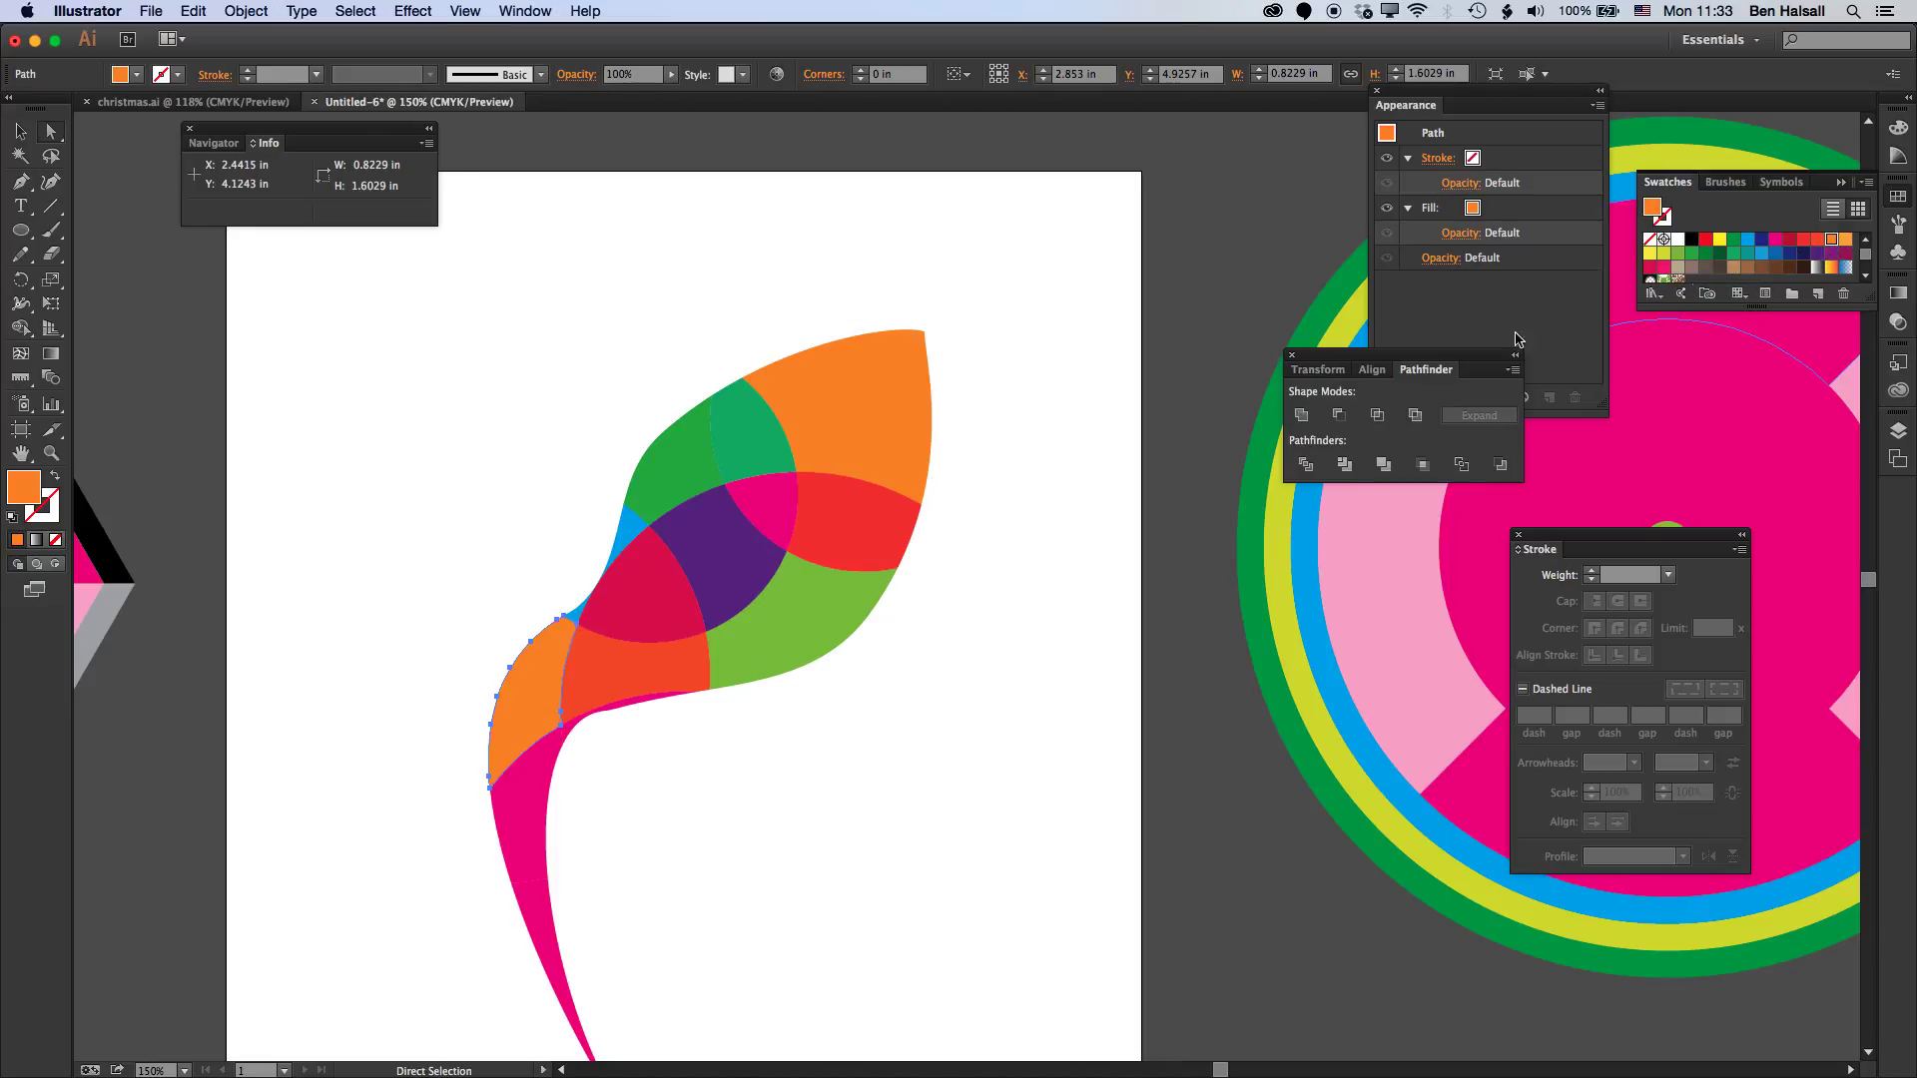
{"action": "left_click", "coordinate": [543, 782]}
{"action": "left_click", "coordinate": [1718, 255]}
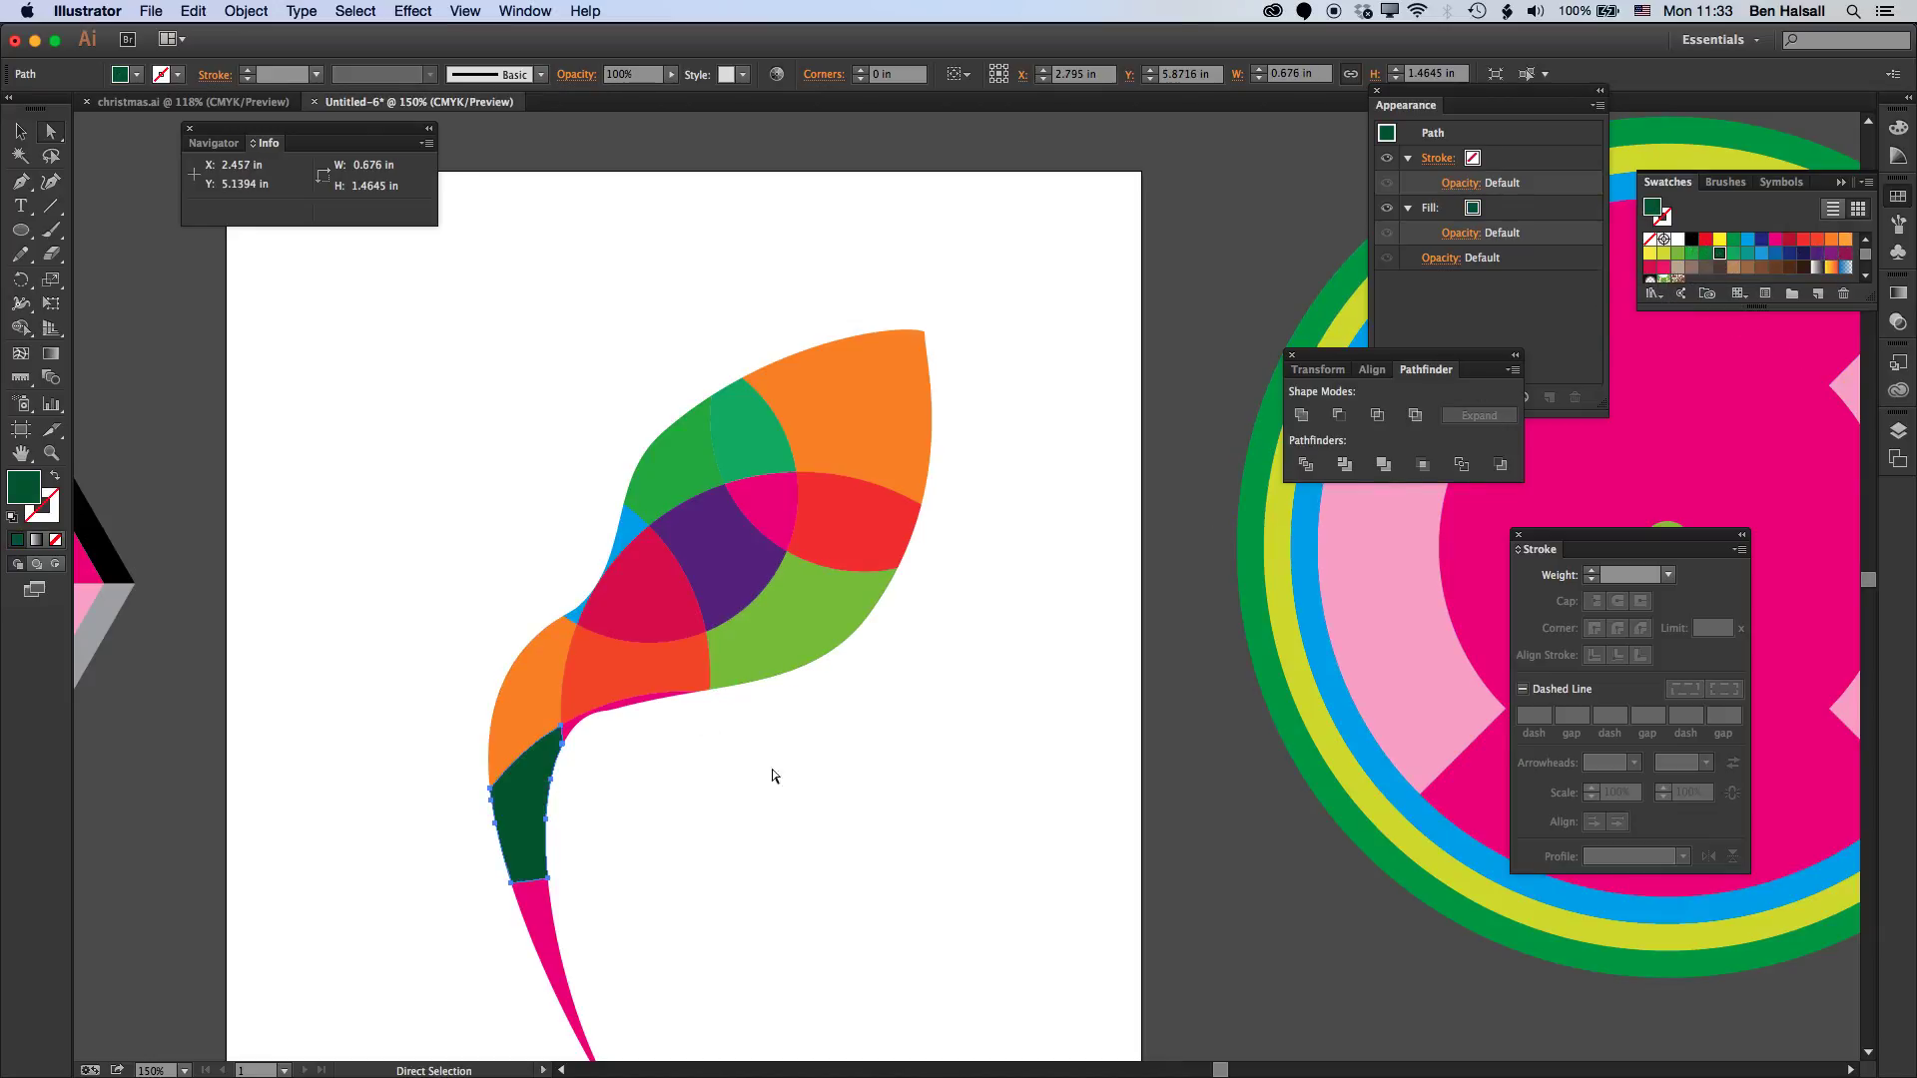
{"action": "left_click", "coordinate": [548, 924]}
{"action": "left_click", "coordinate": [1692, 253]}
{"action": "left_click", "coordinate": [640, 705]}
{"action": "left_click", "coordinate": [1747, 239]}
{"action": "left_click", "coordinate": [547, 416]}
{"action": "left_click_drag", "start_coordinate": [629, 556], "coordinate": [586, 459]}
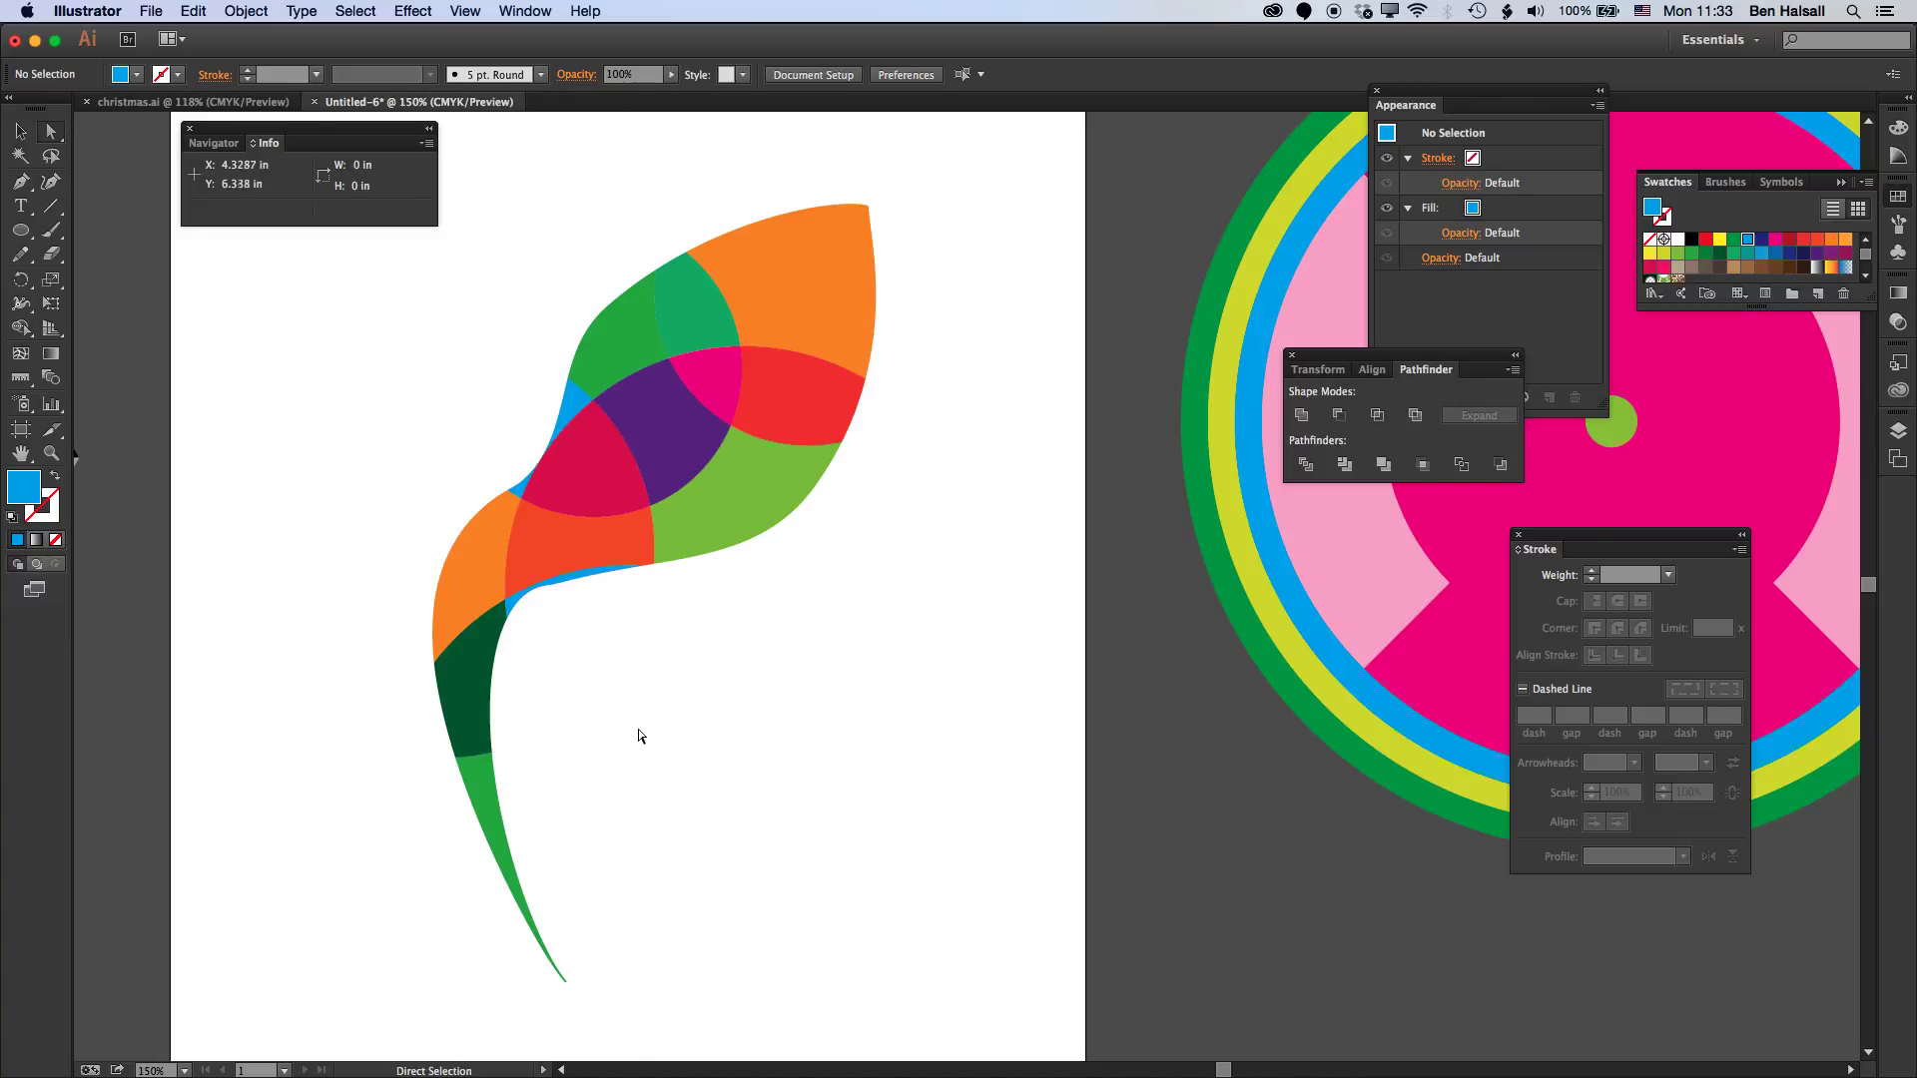